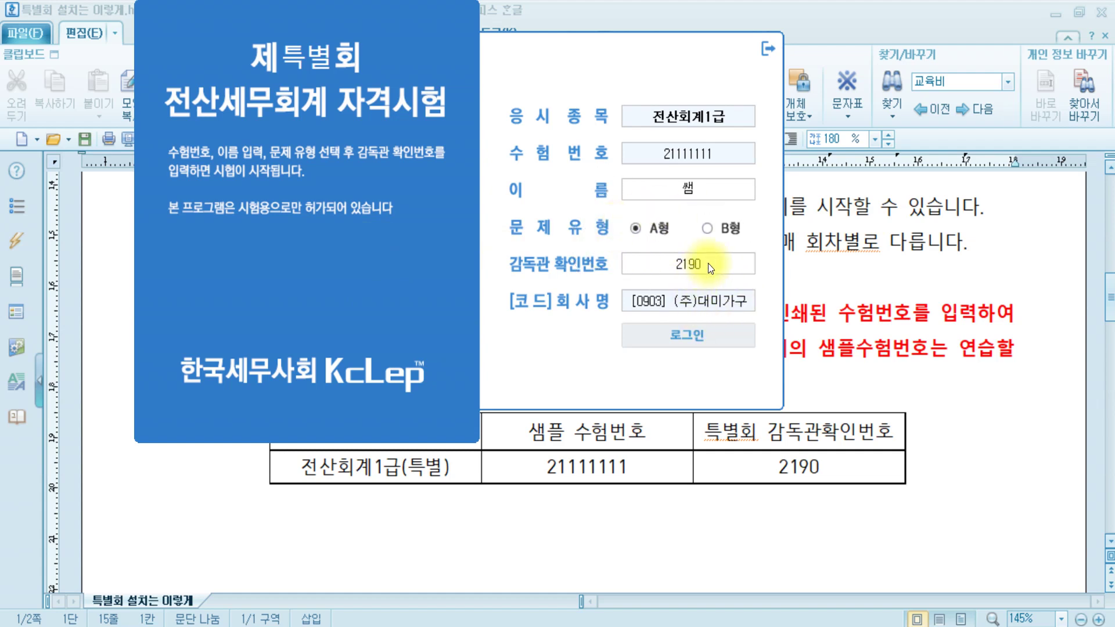
- Log in to the 전산회계1급 practice exam as (주)대미가구 and bring up the Hangul answer document
left_click(711, 336)
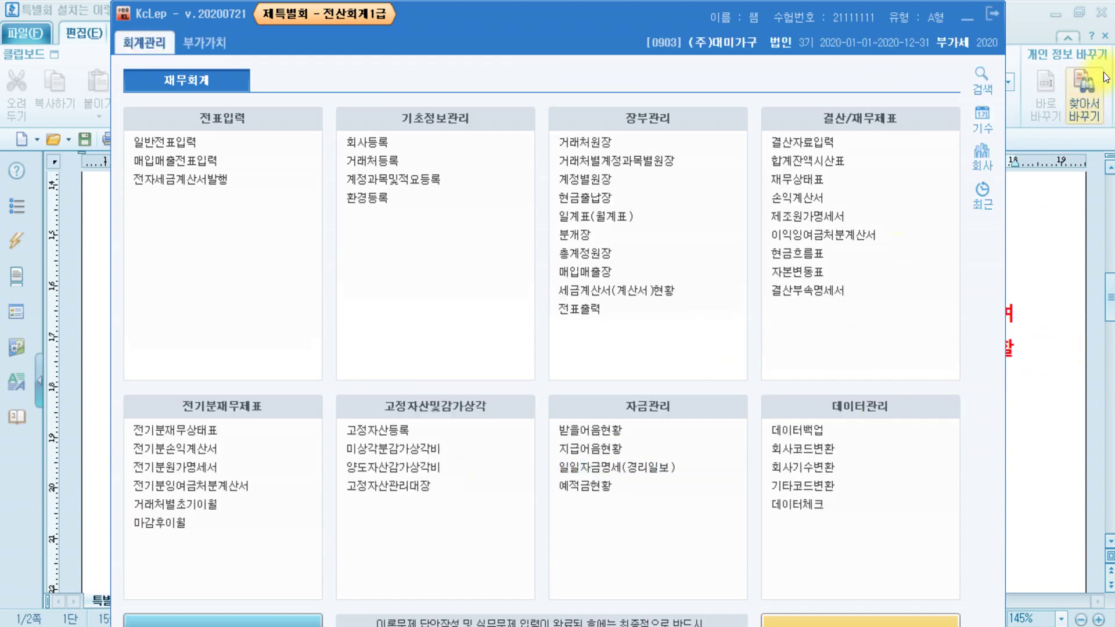
left_click(1100, 18)
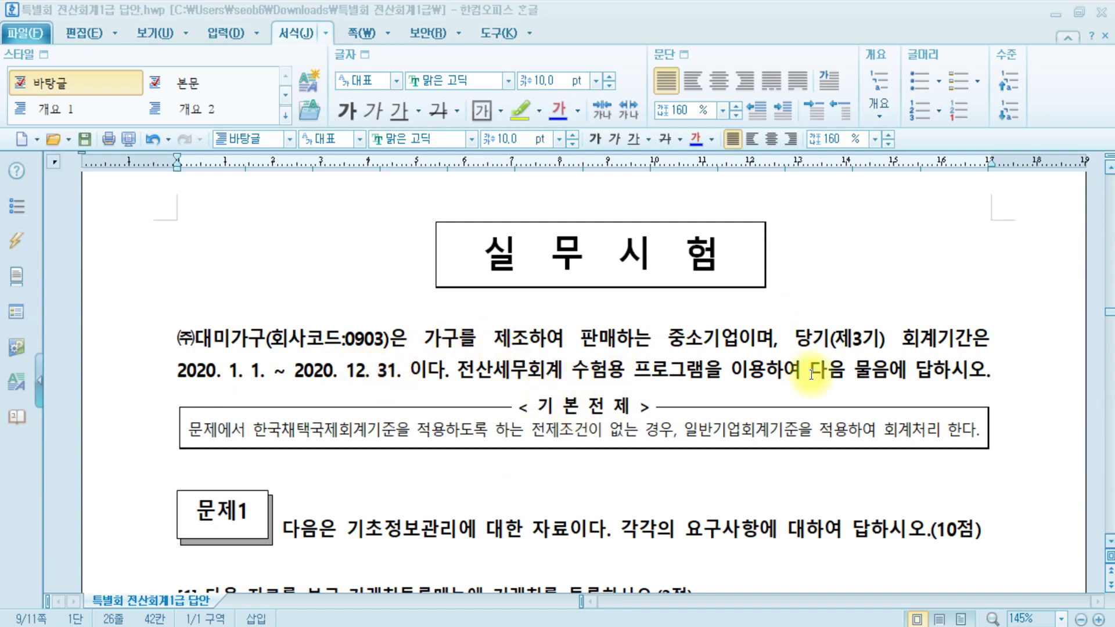
- Review question [1]'s new customer data, then dismiss KcLep's theory-answer-saved notice
scroll(637, 442, "down", 5)
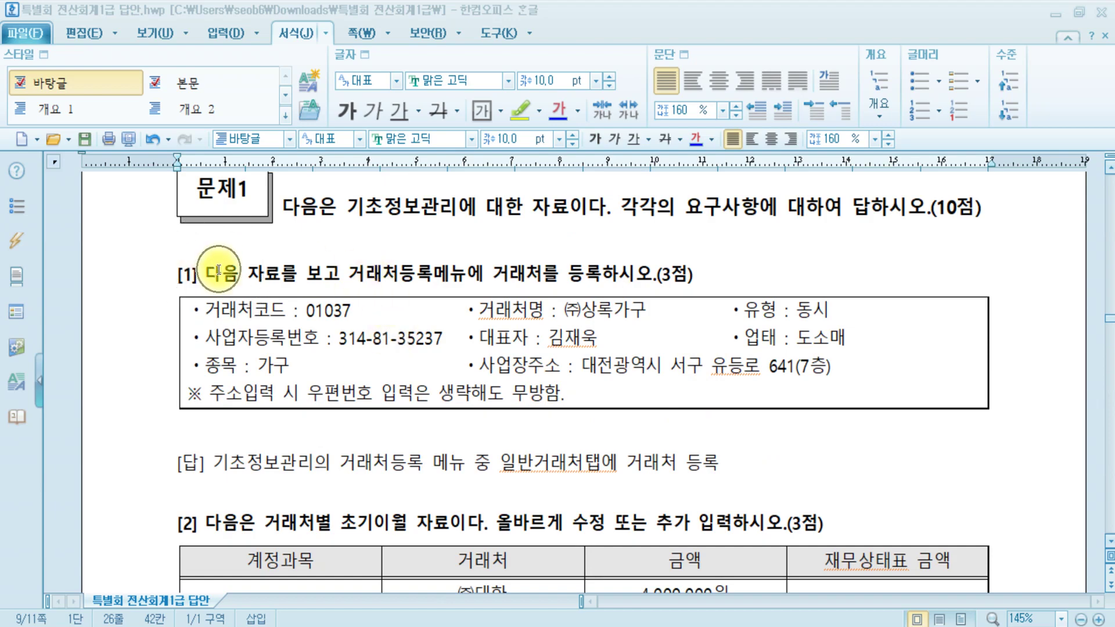
scroll(218, 279, "down", 3)
scroll(215, 349, "up", 3)
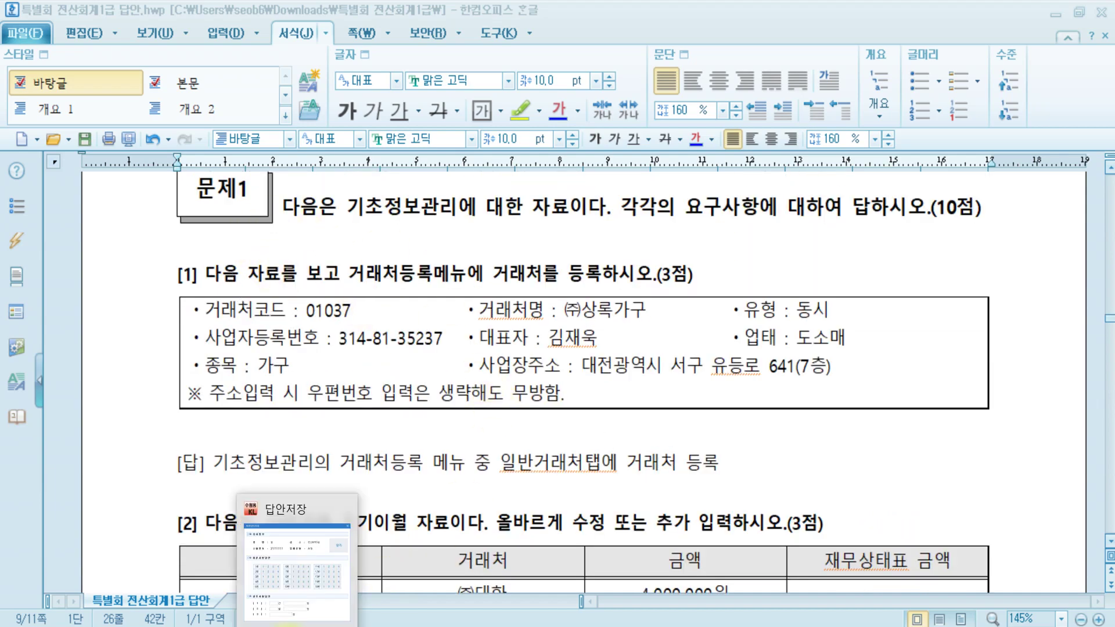
left_click(277, 610)
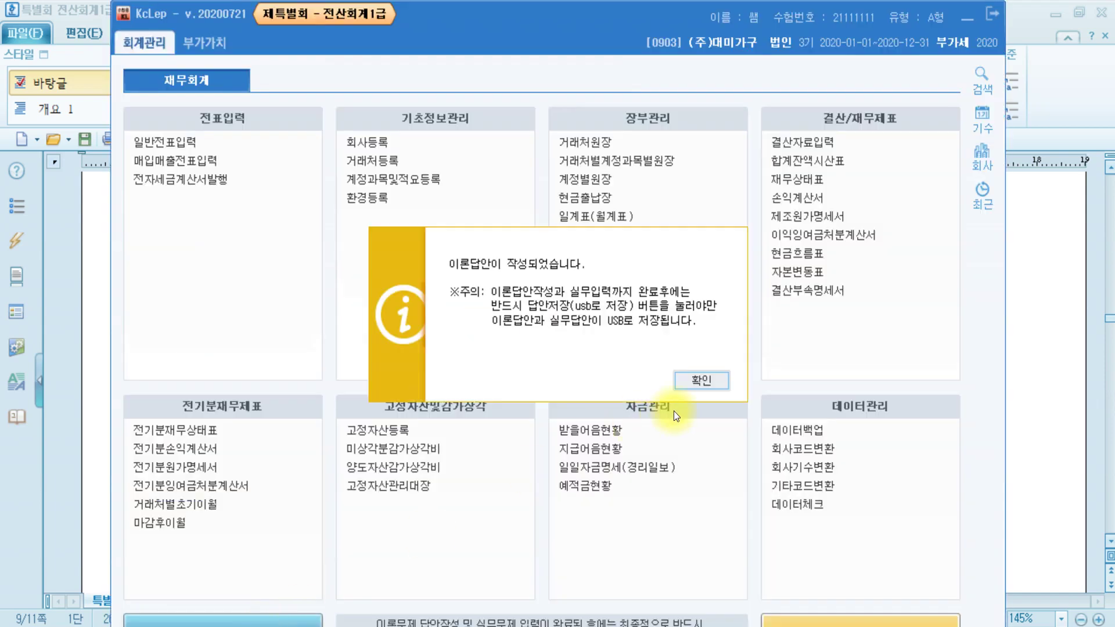
left_click(703, 381)
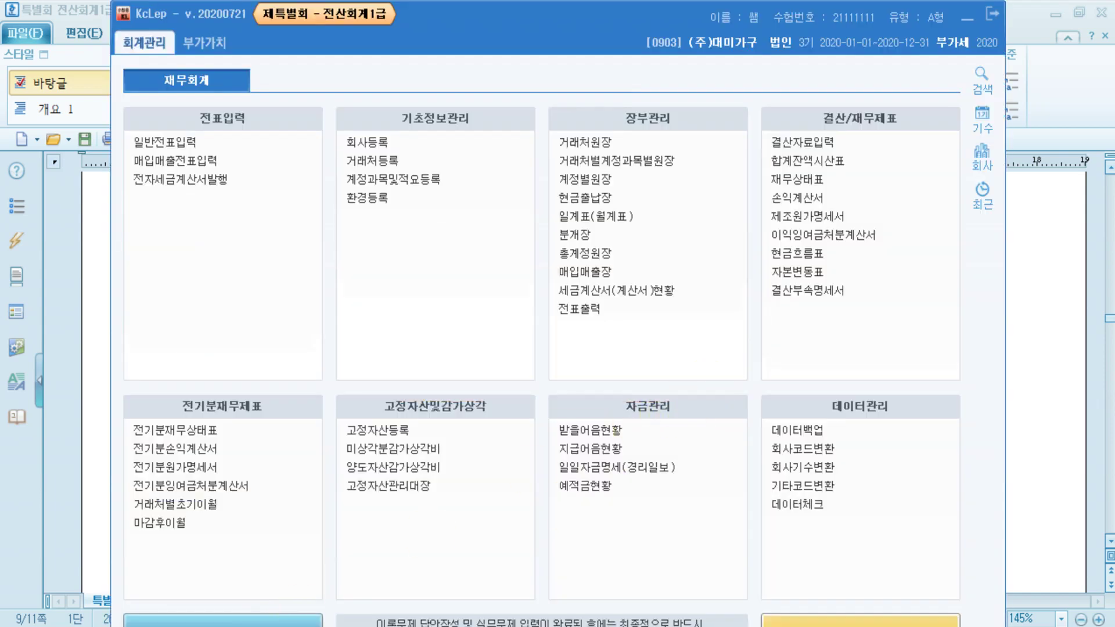
- Add general customer 01037 (주)상록가구 with transaction type 동시 in 거래처등록
left_click(381, 159)
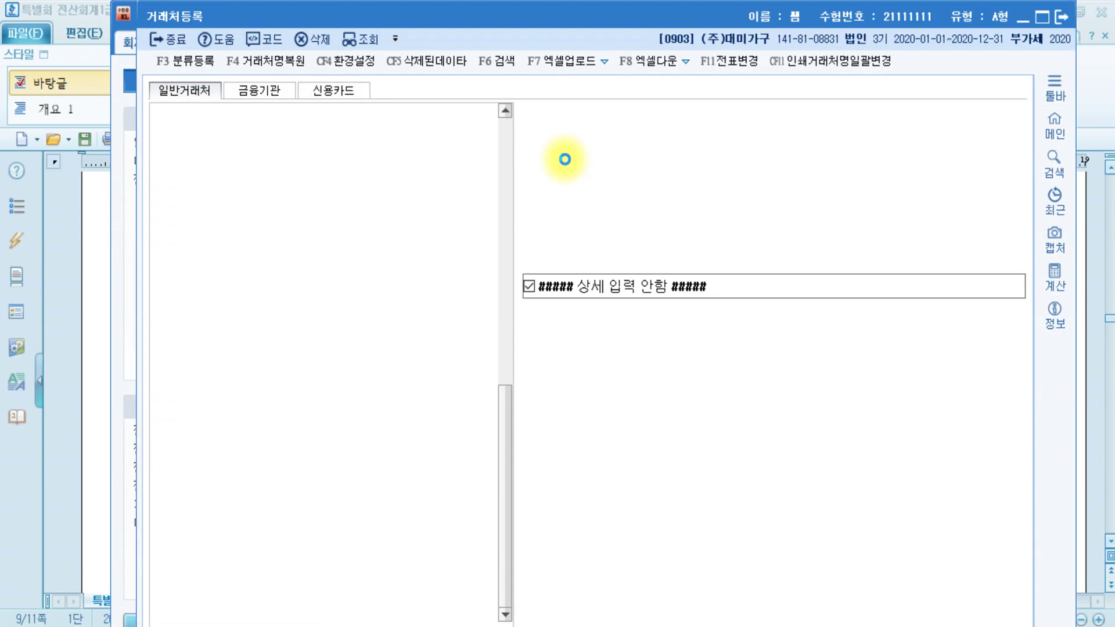
mouse_move(253, 626)
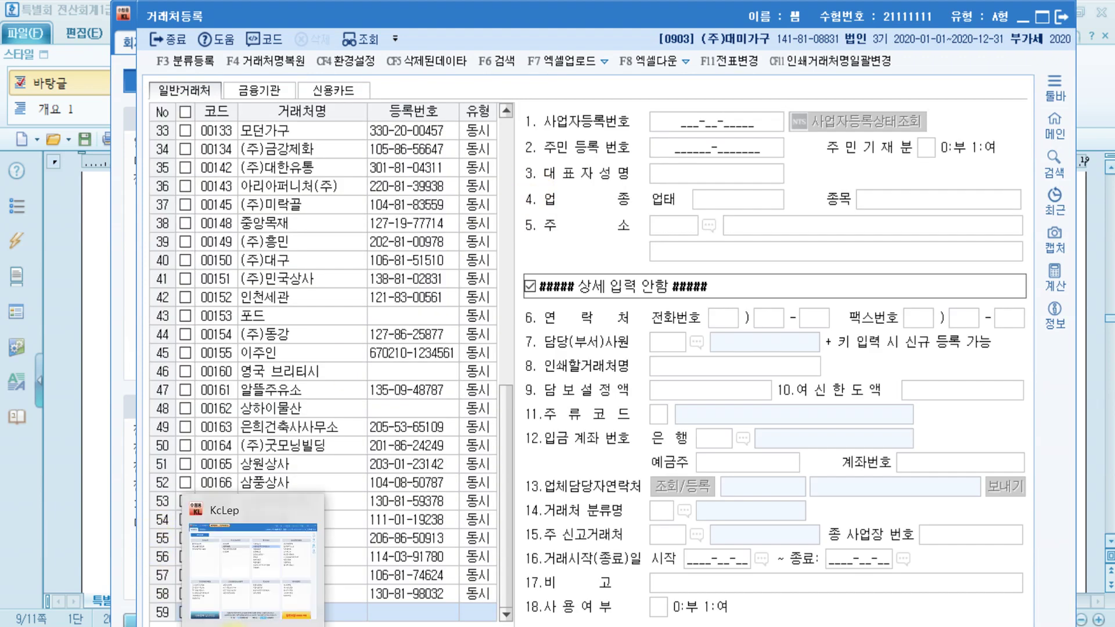
left_click(351, 615)
type("(주")
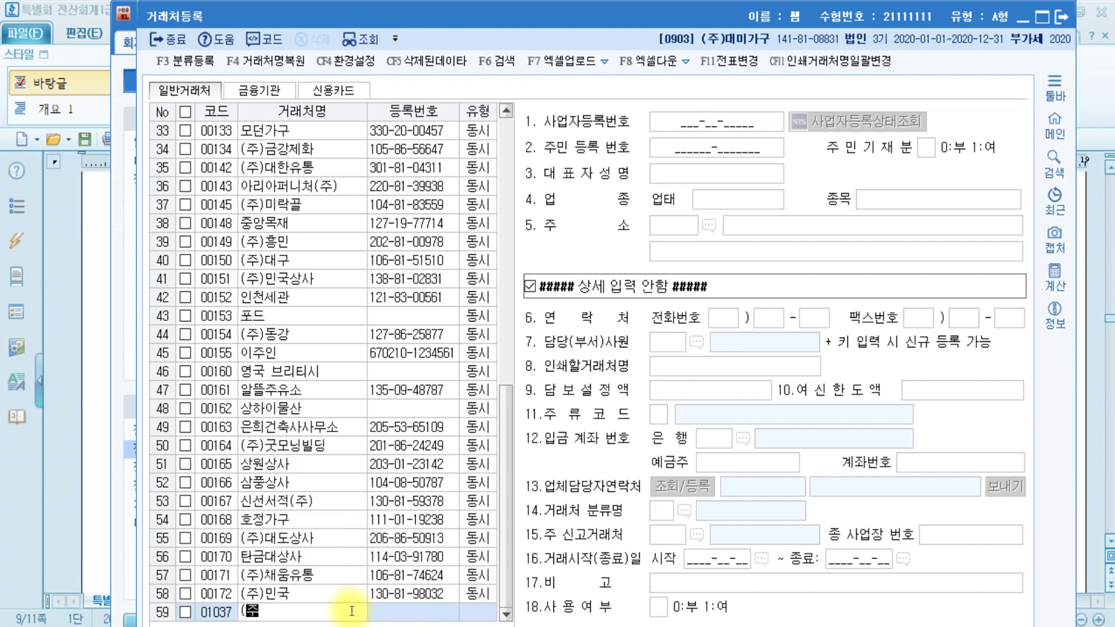
type(")상")
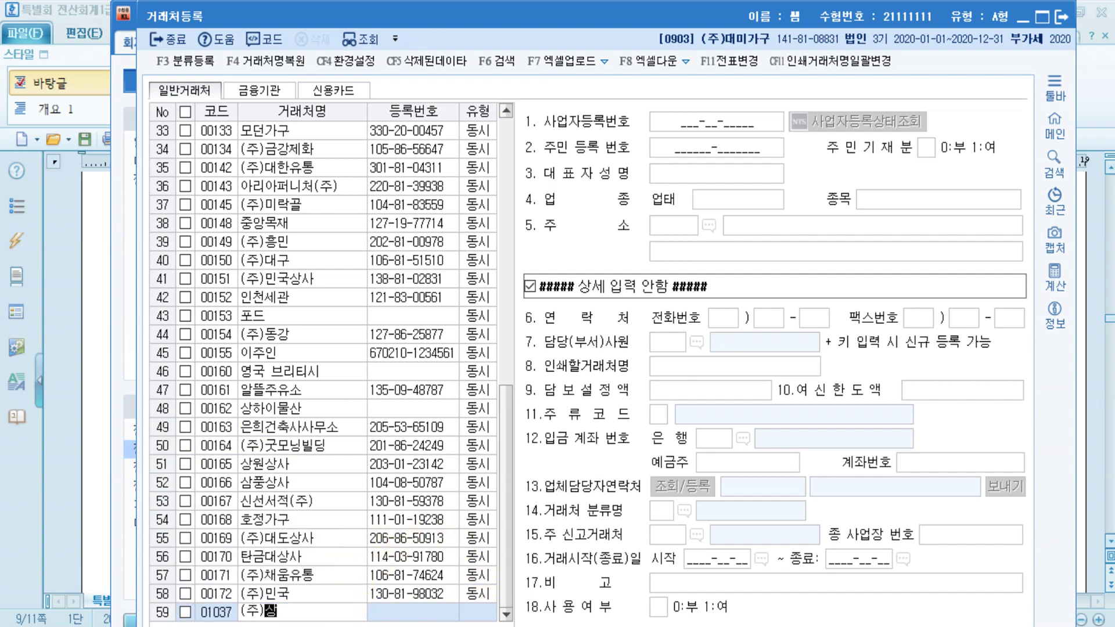
type("록가구")
key("Return")
key("Return")
key("Return")
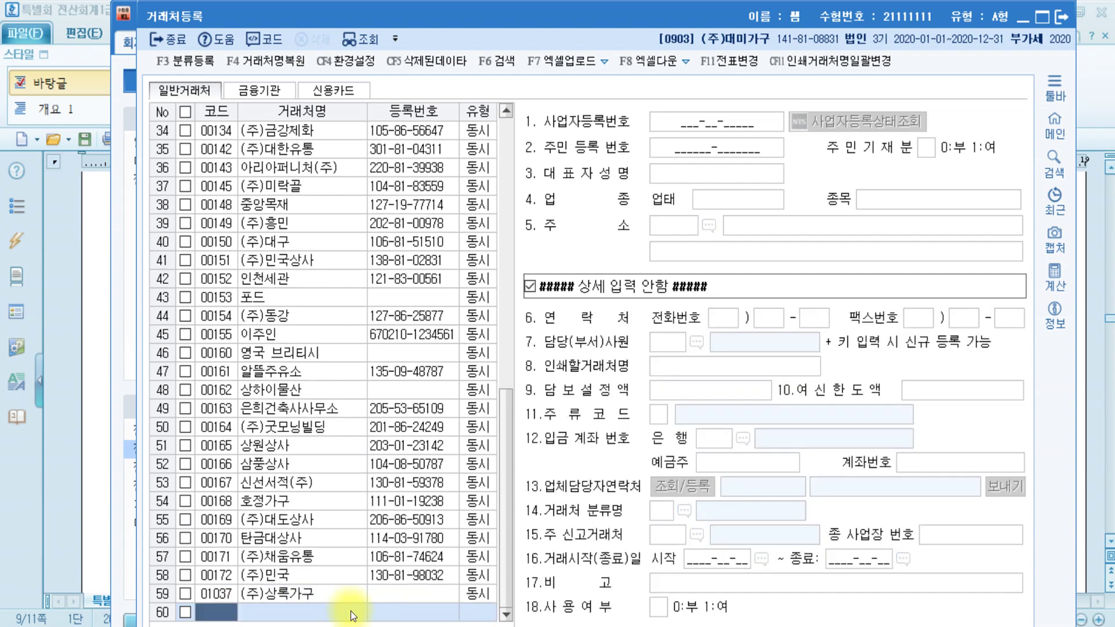
left_click(478, 595)
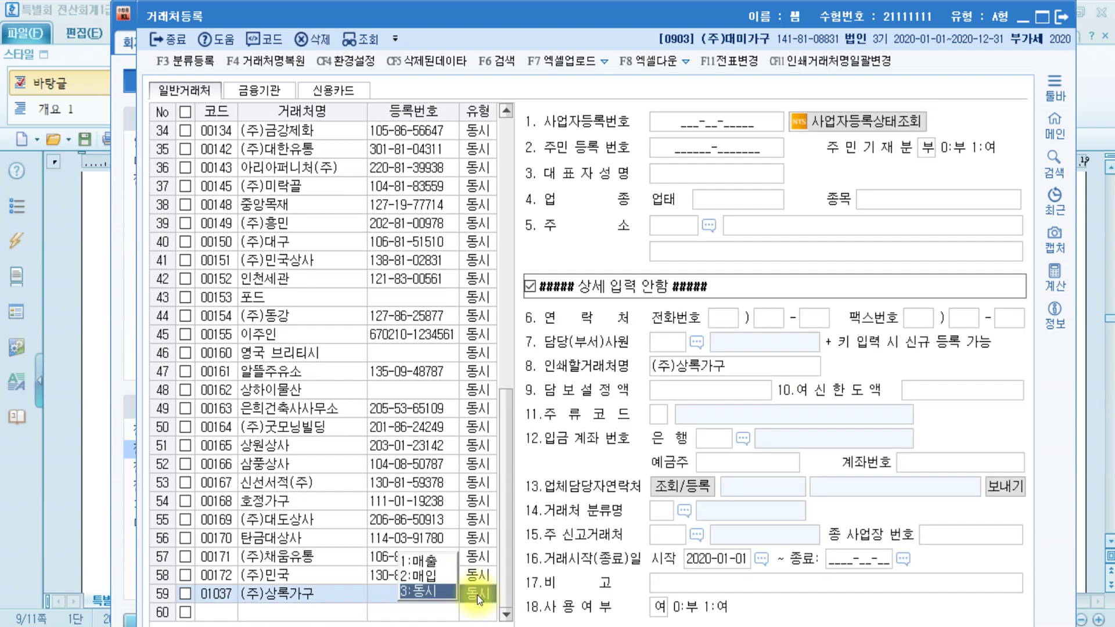
key("Return")
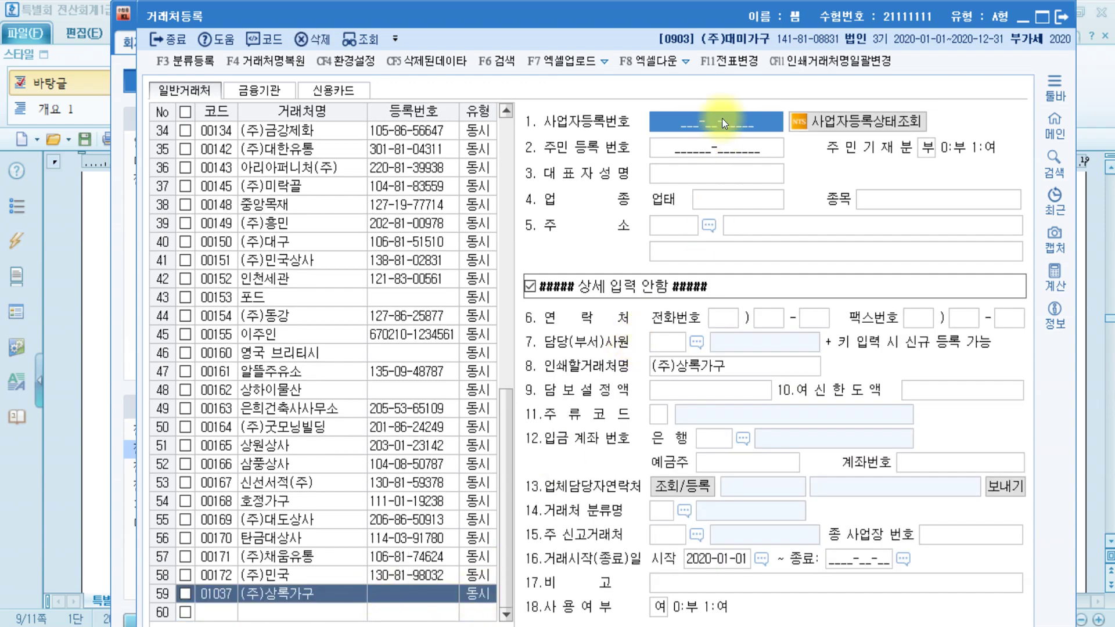
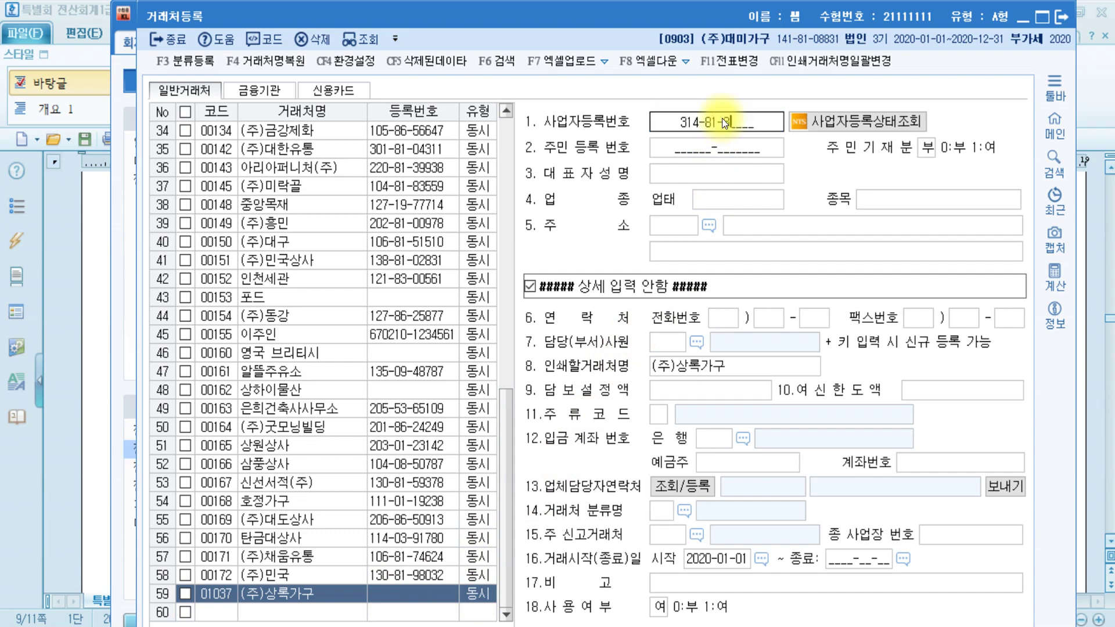
- Fill in the business registration number, the representative's name, 업태 도소매 and 종목 가구
key("Return")
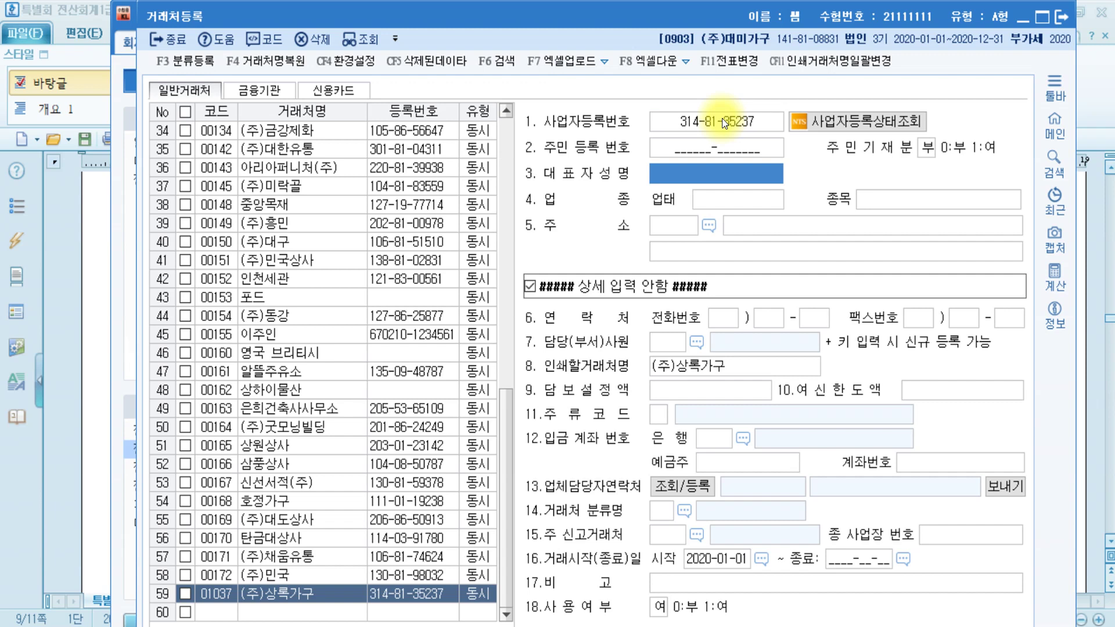
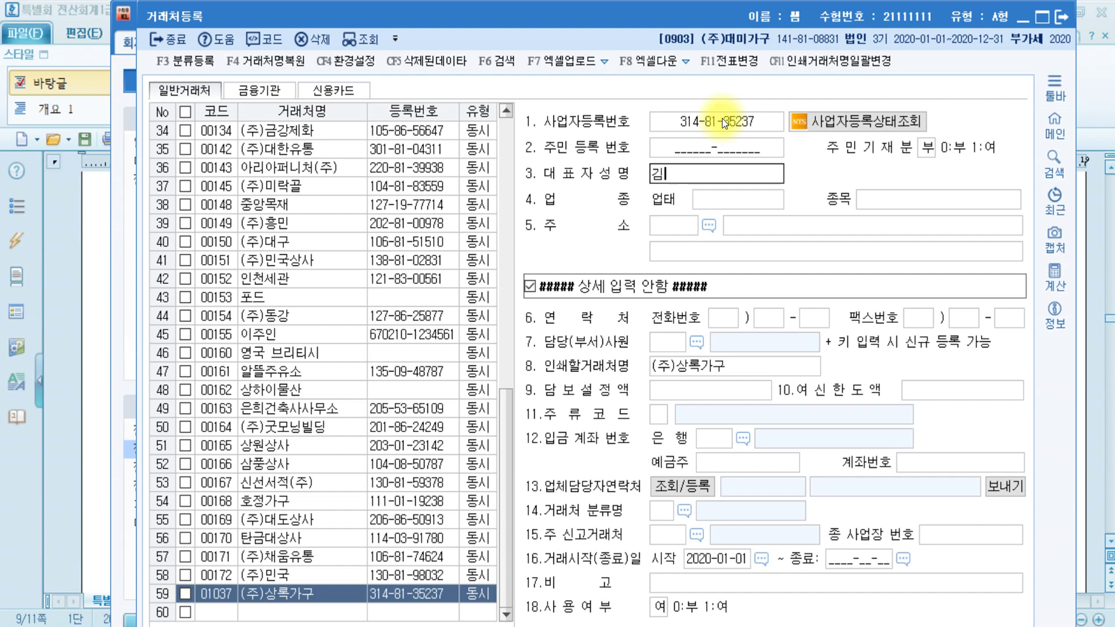
key("Return")
type("도소매")
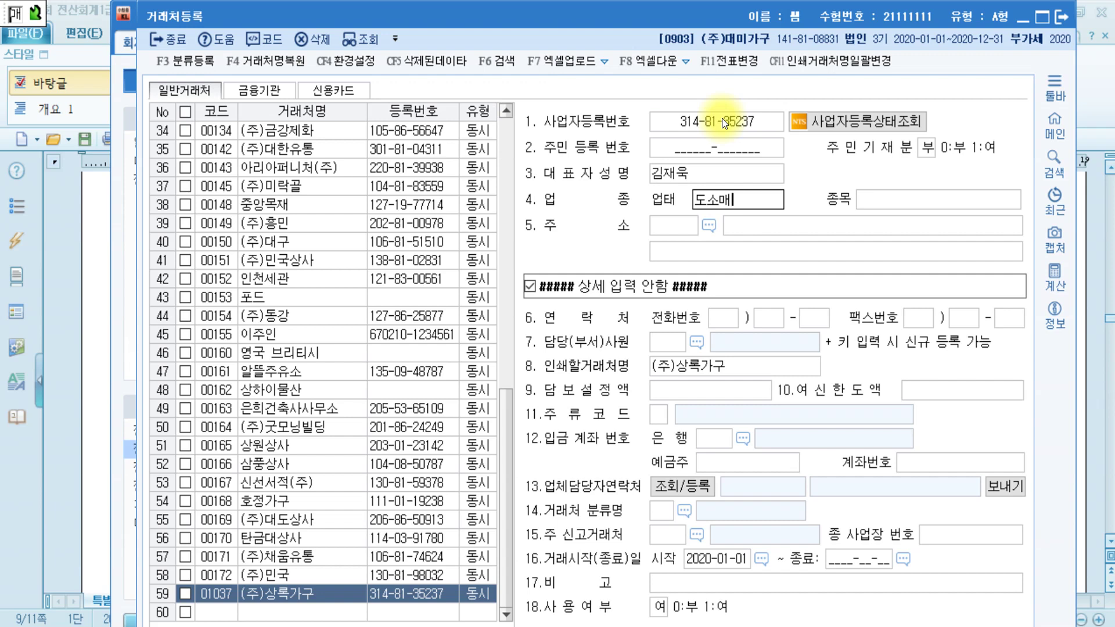
key("Return")
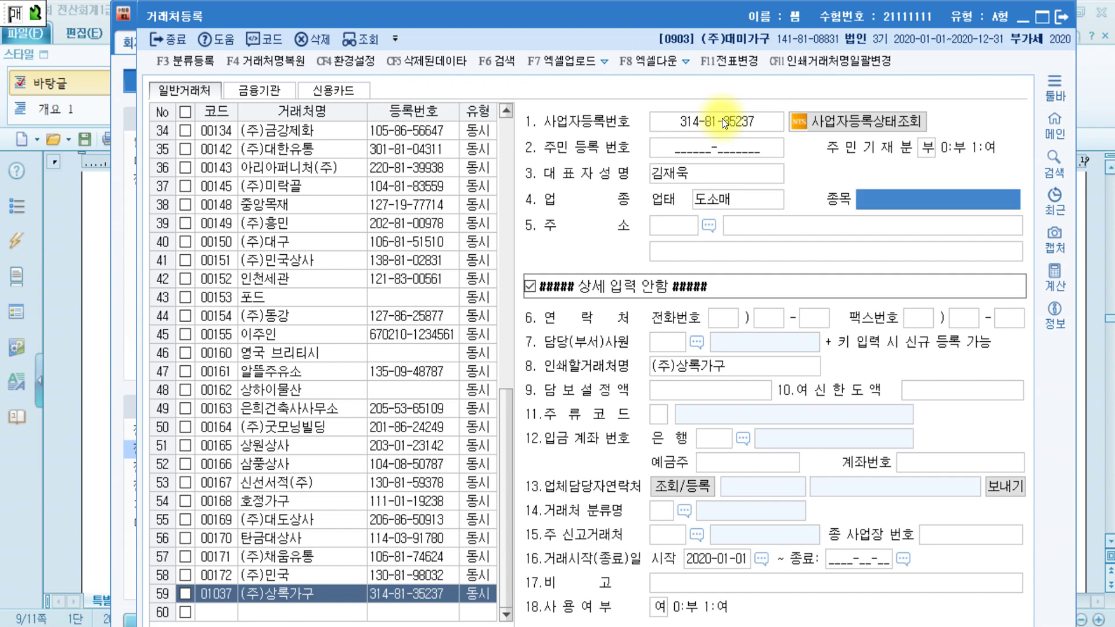
type("각구")
key("Return")
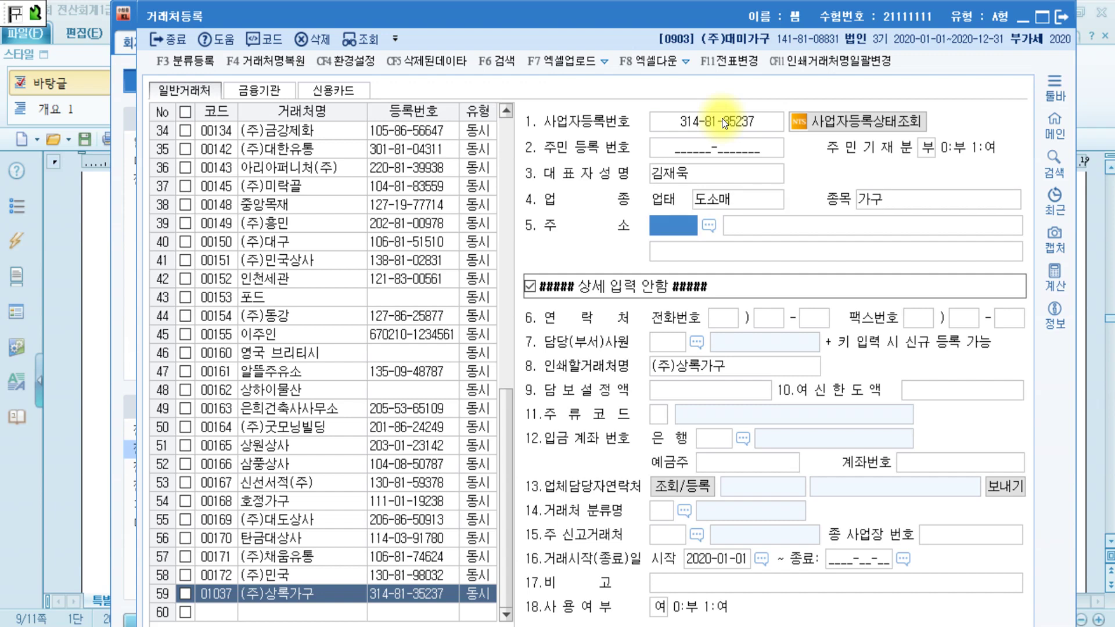
- Enter the company's two-line address, save the customer record and close 거래처등록
key("Return")
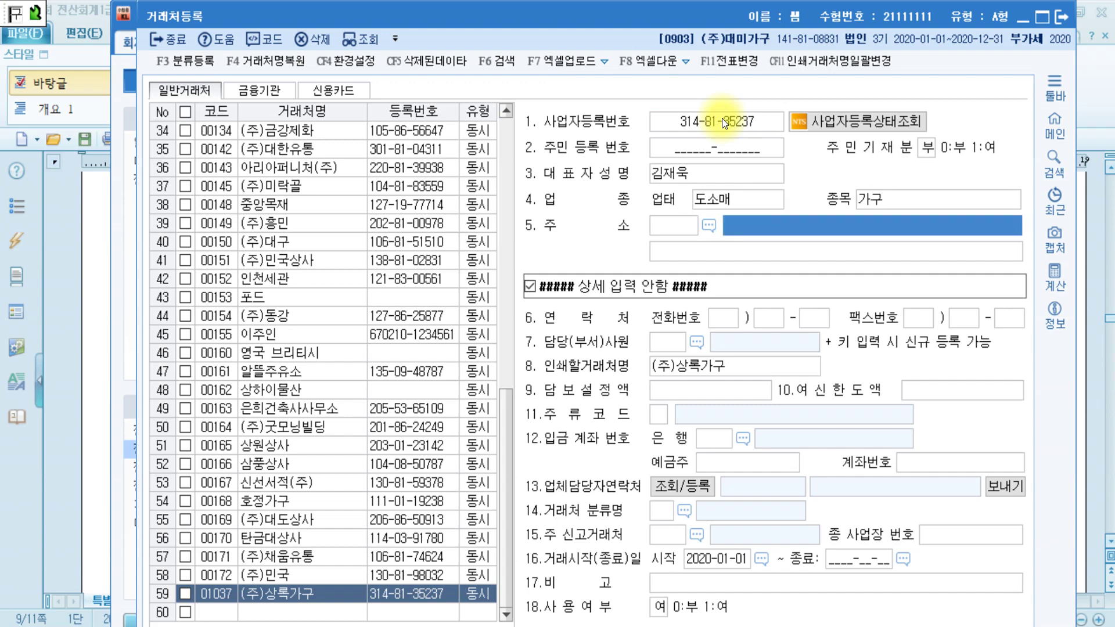
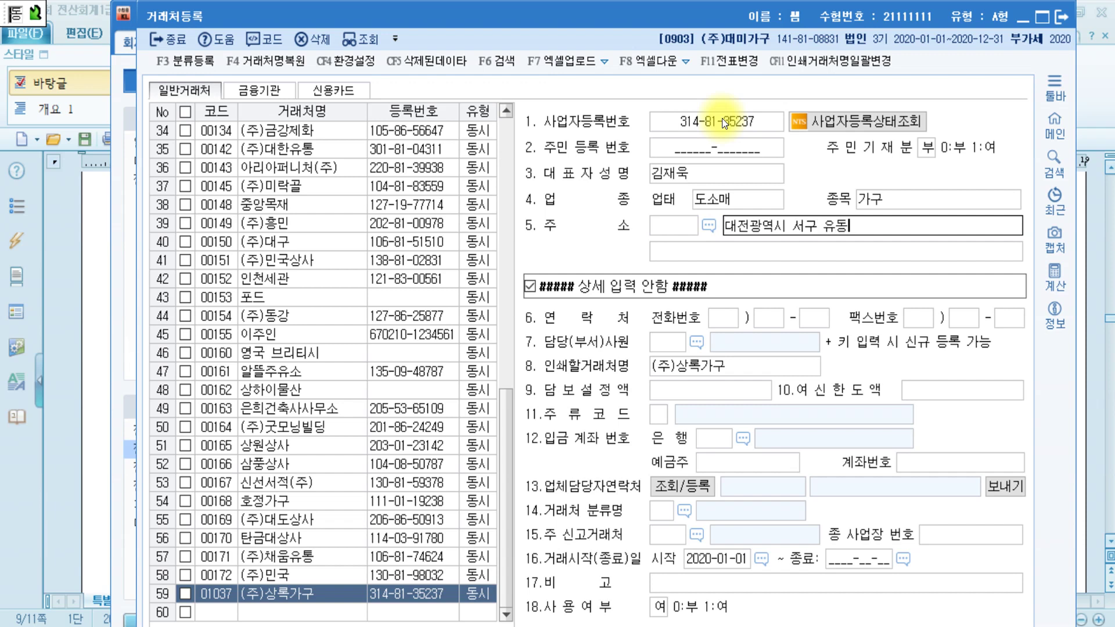
key("Return")
type("(")
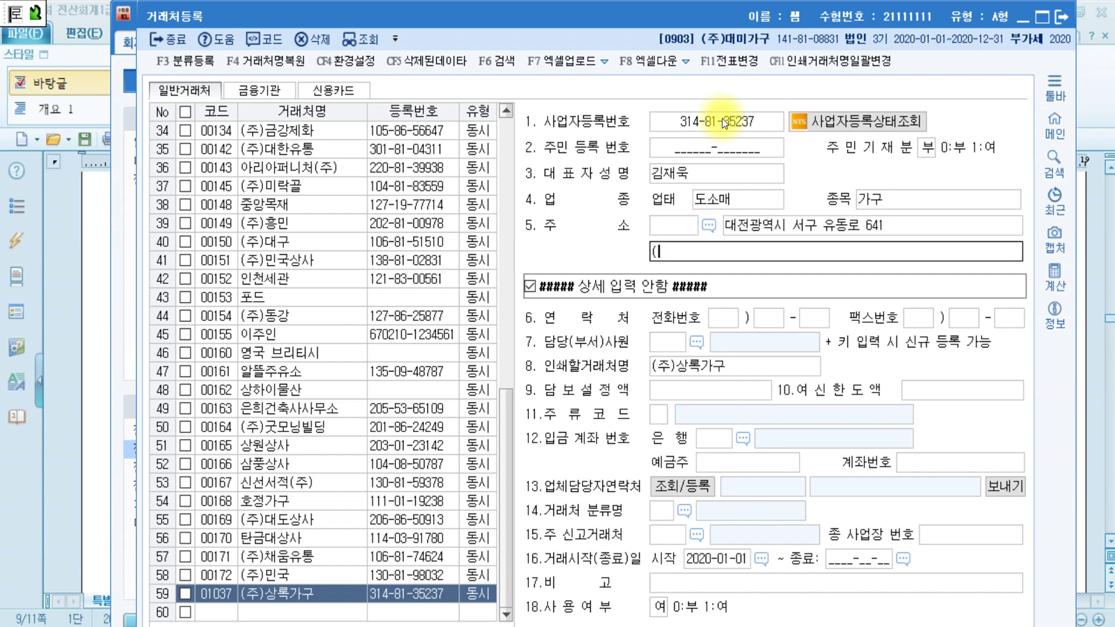
type("7층)")
key("Return")
key("Up")
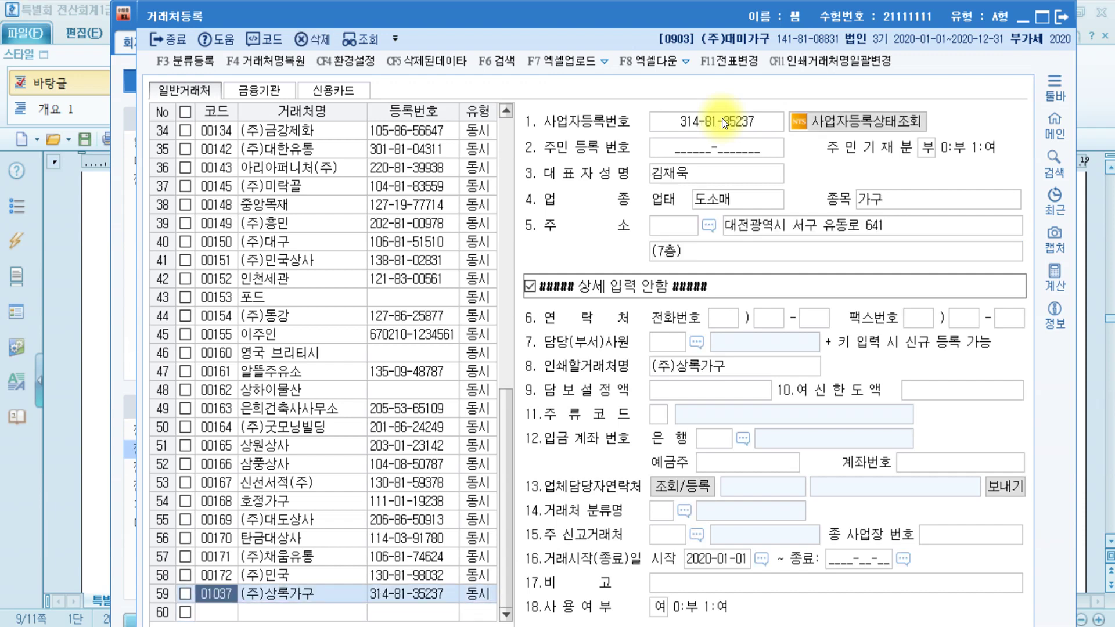
key("Escape")
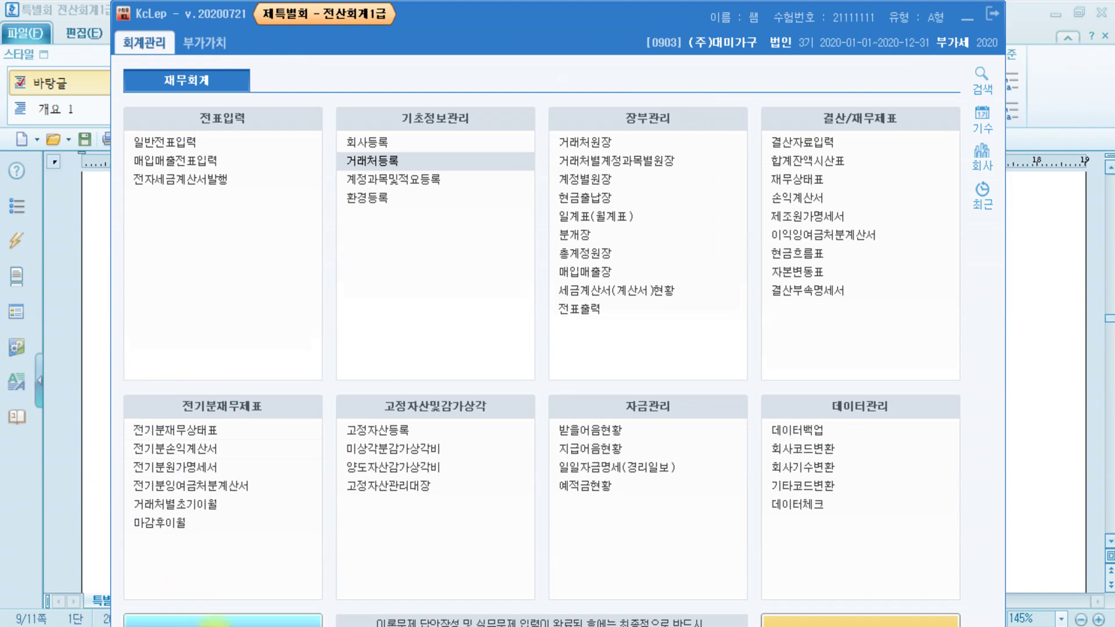
- Correct (주)민국's 선급금 opening balance to 5,500,000 in 거래처별초기이월
left_click(217, 505)
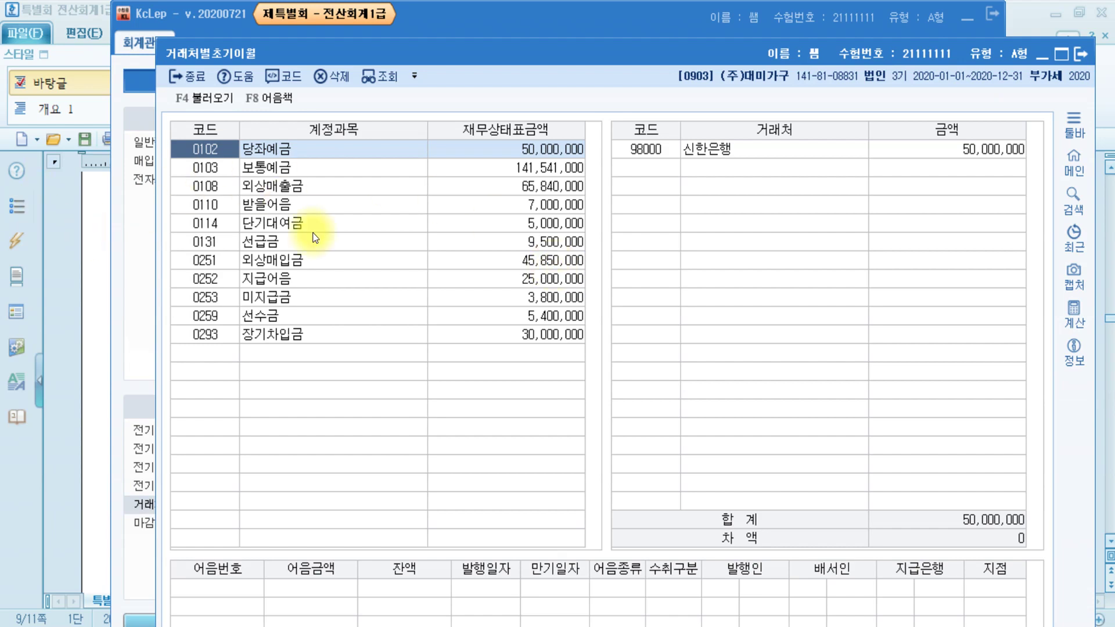
left_click(287, 241)
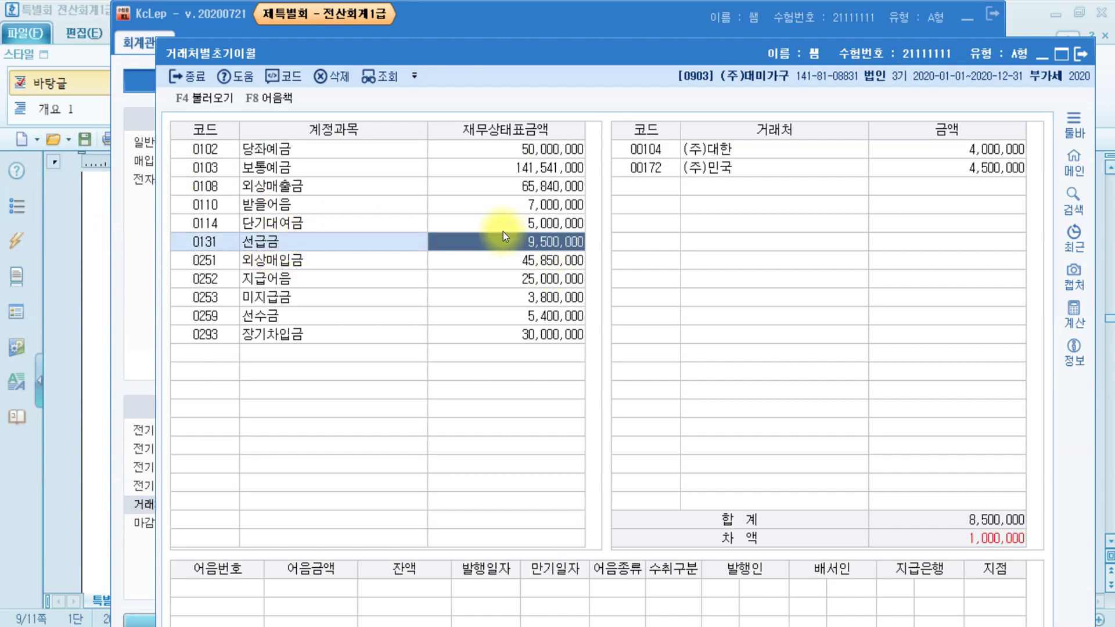
left_click(983, 168)
type("5")
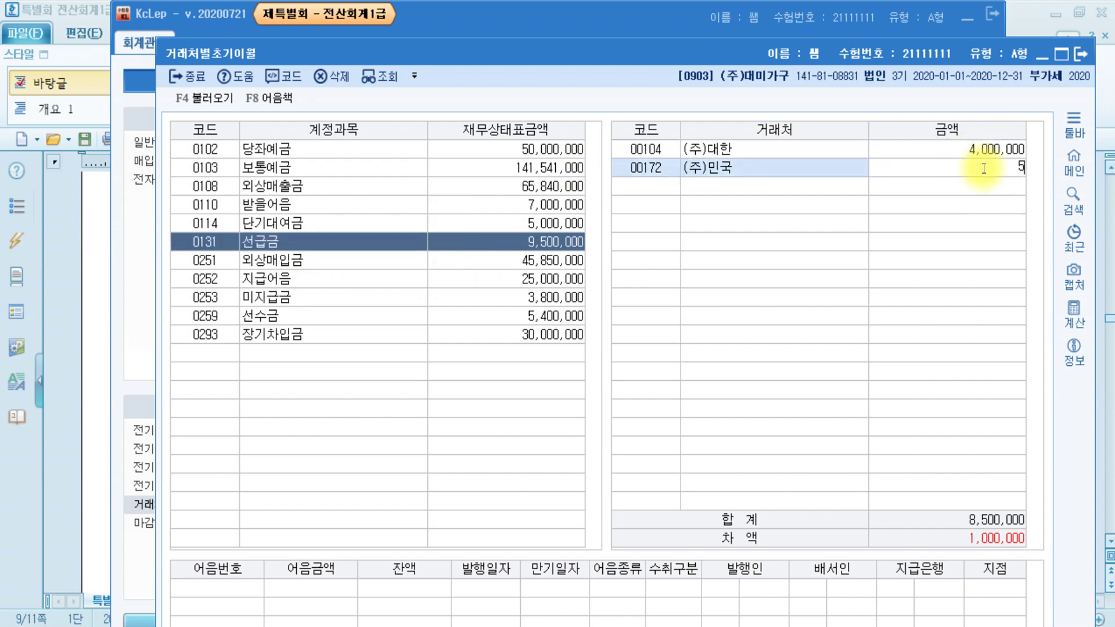
type(",500,000")
key("Return")
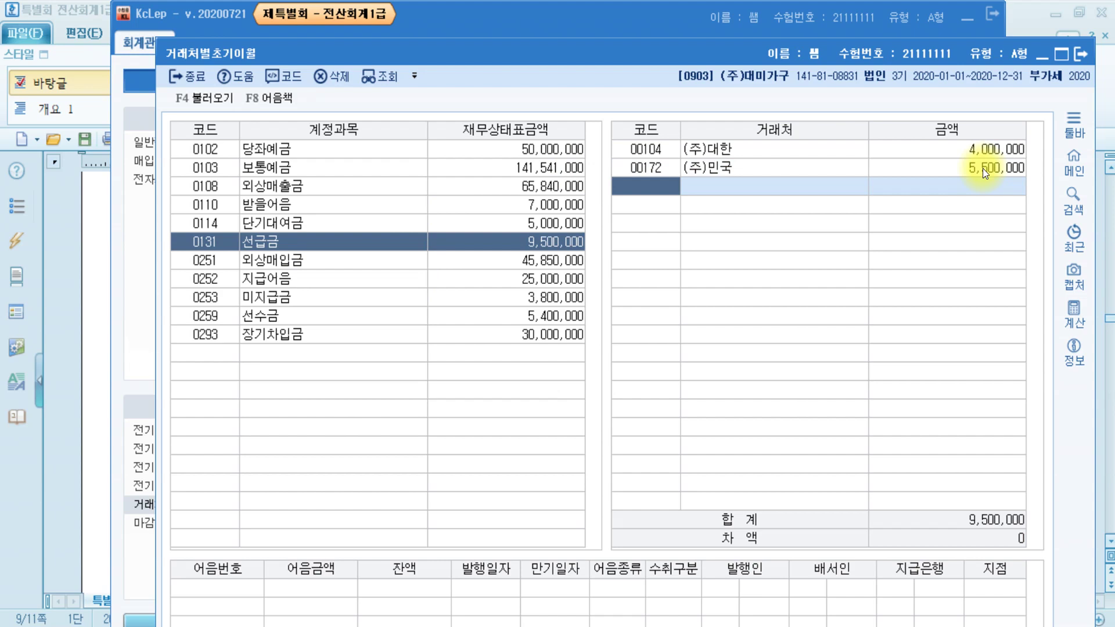
- Set (주)한강's 선수금 to 2,800,000, add (주)동강 at 2,600,000, and close the screen
left_click(242, 315)
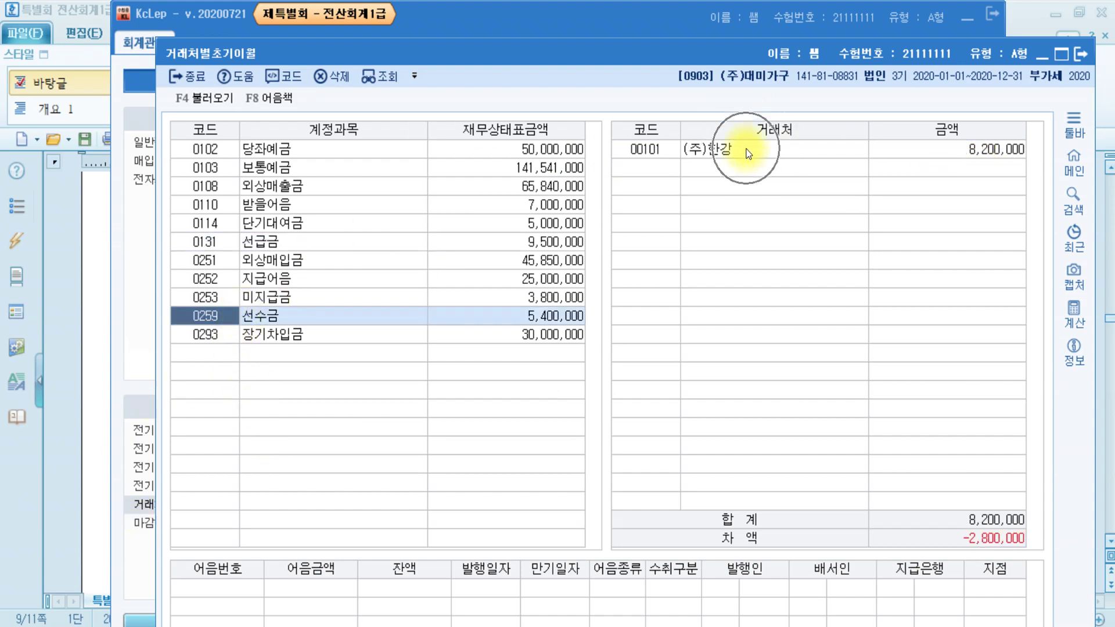
left_click(987, 148)
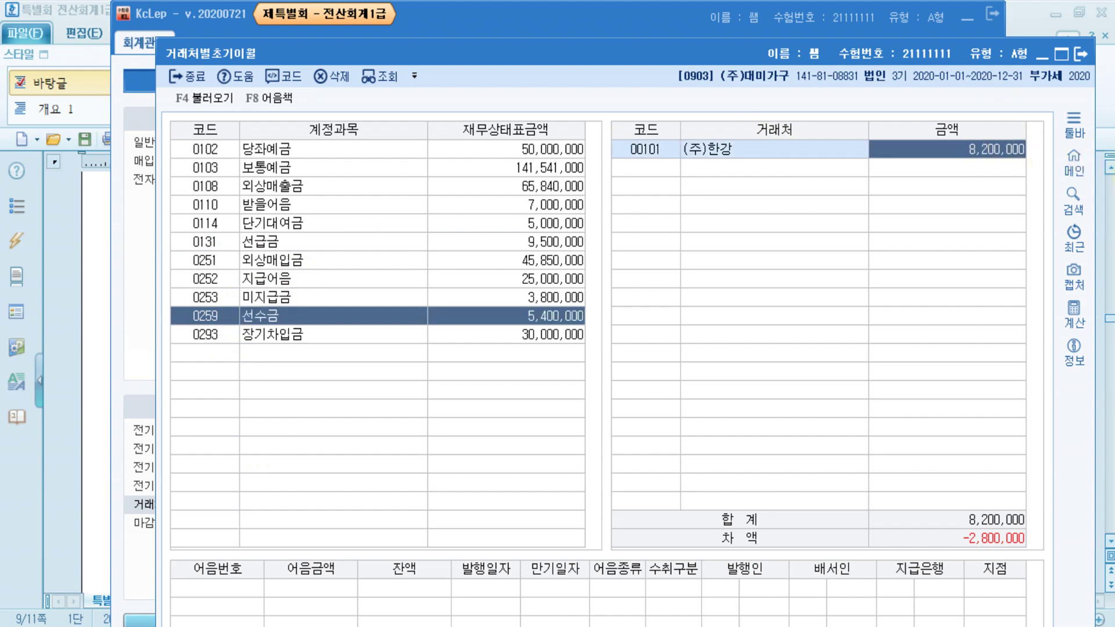
type("2800000")
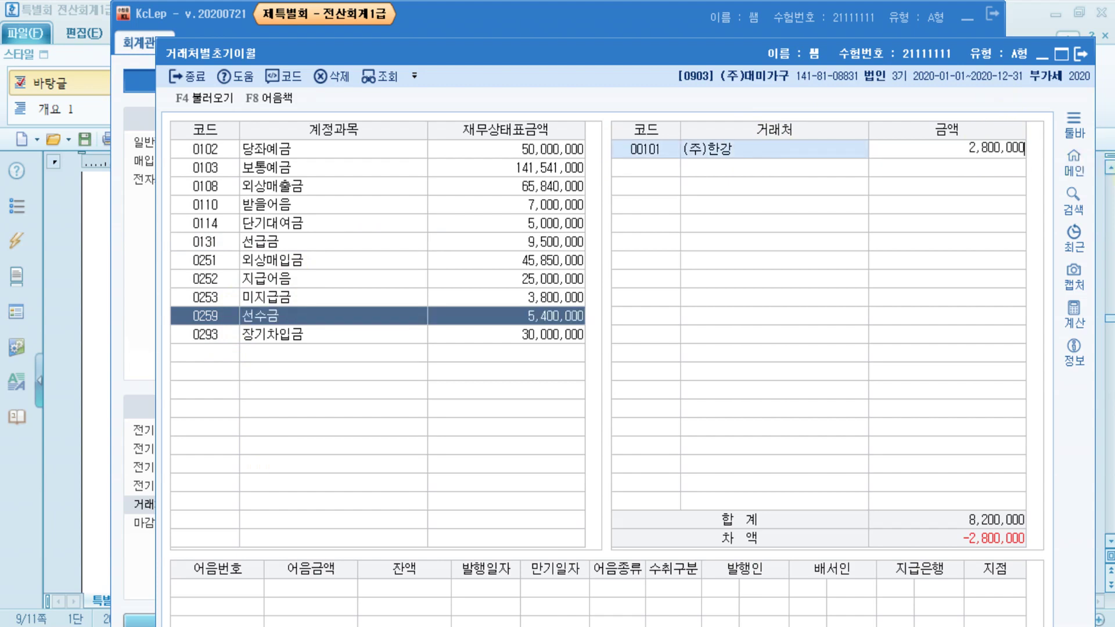
key("Return")
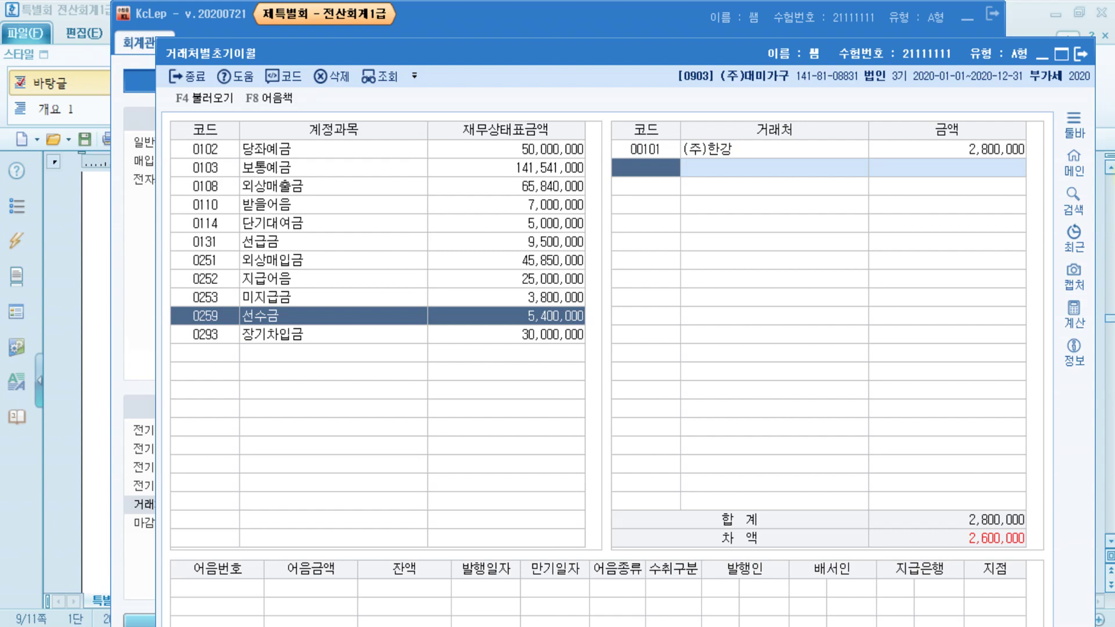
key("F2")
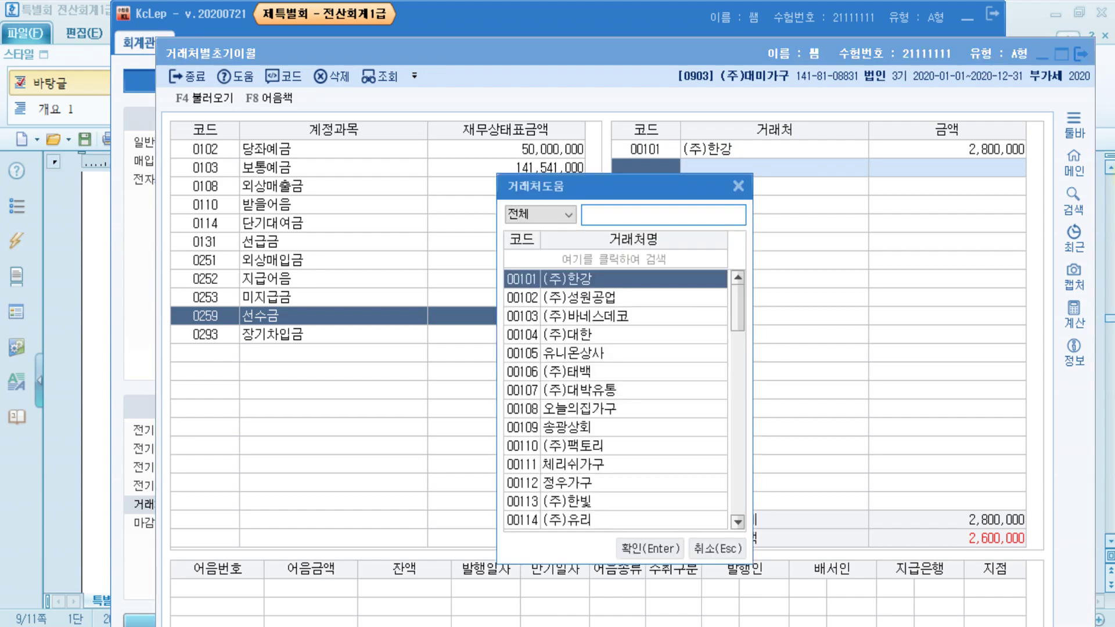
type("동강")
key("Return")
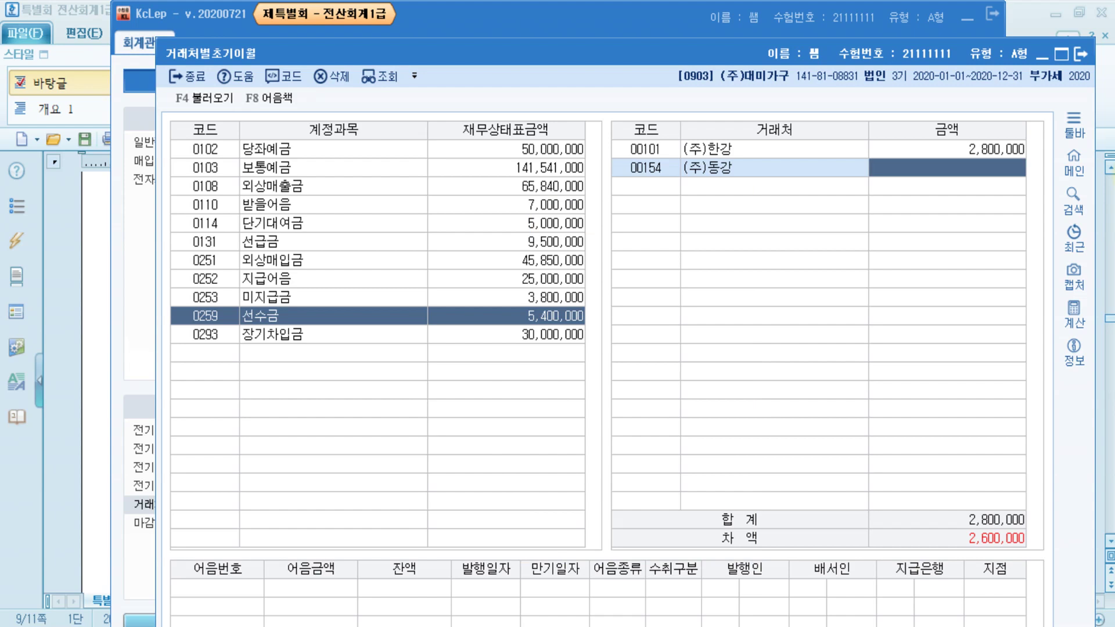
type("2600000")
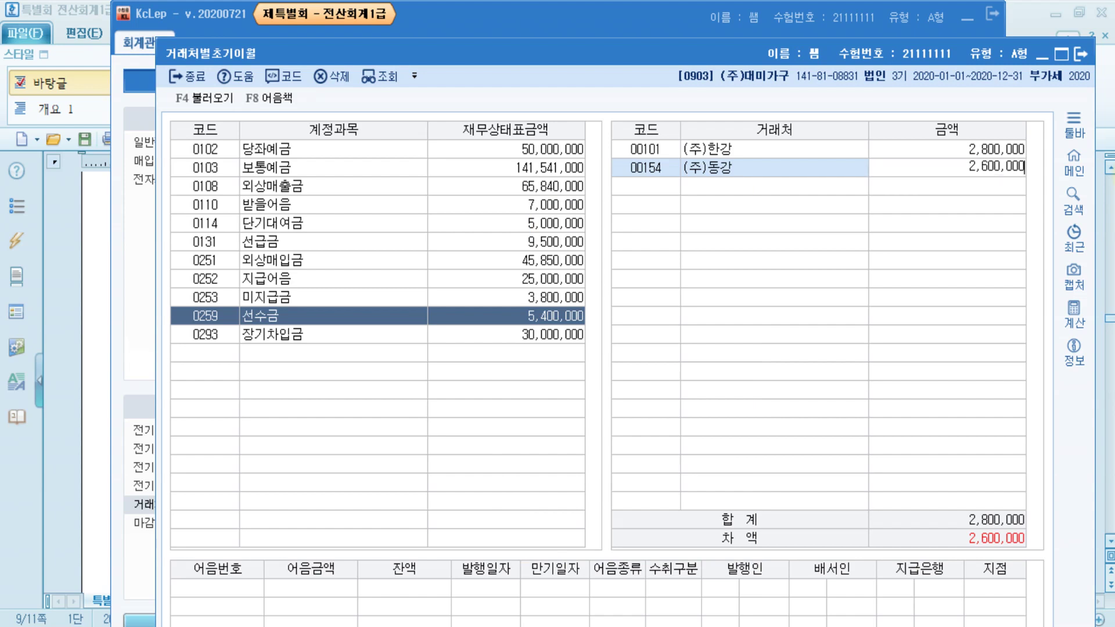
key("Return")
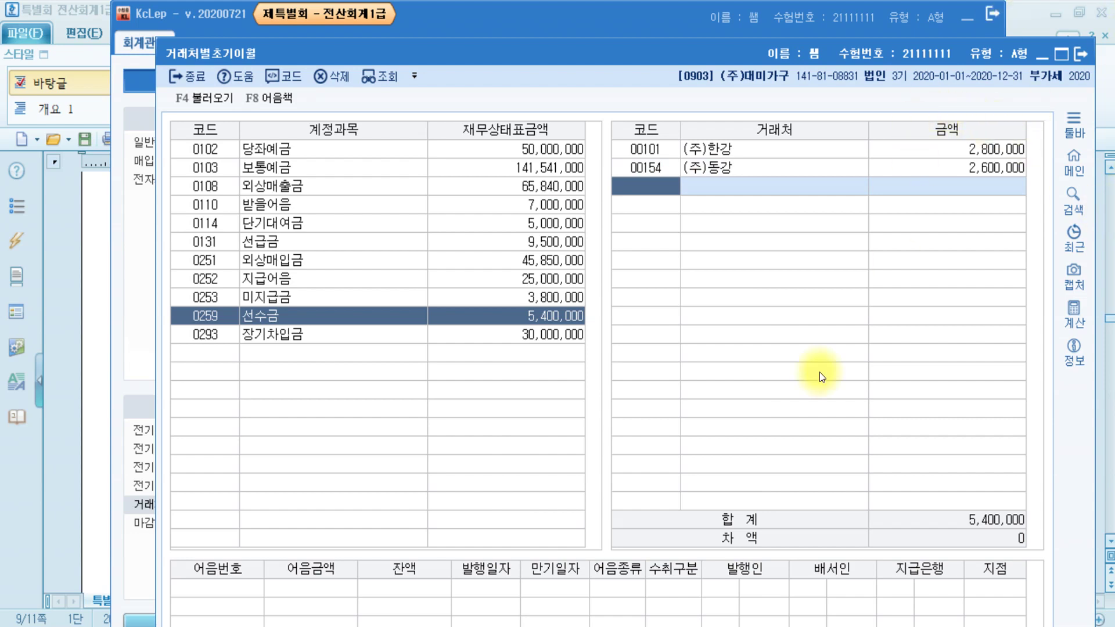
left_click(1081, 55)
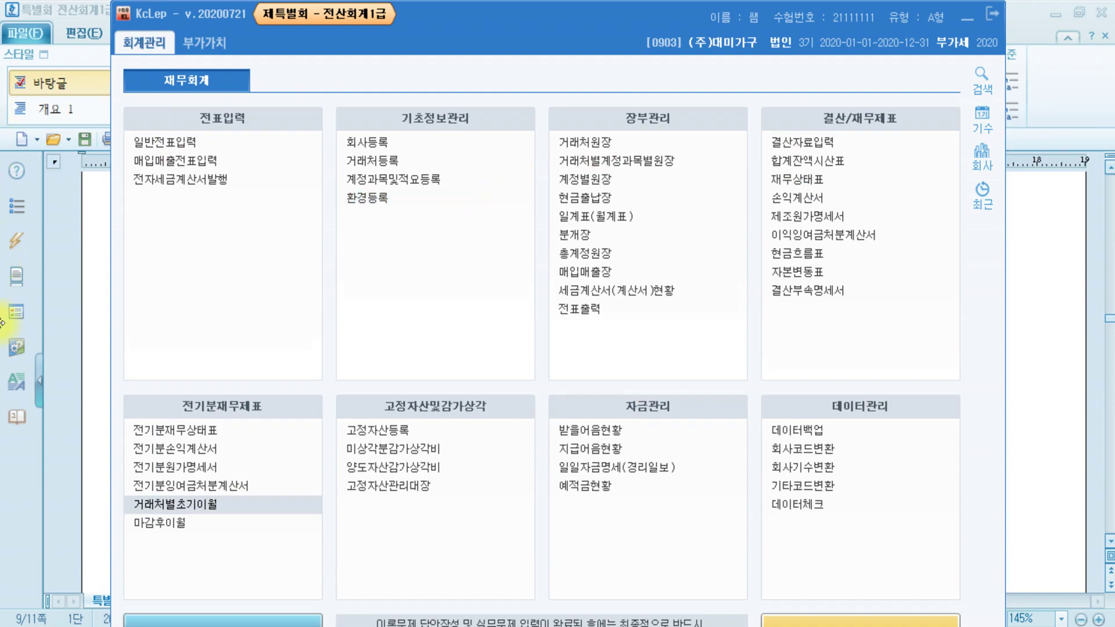
- Scroll the answer document to question [3], correcting 복리후생비 from 33,500,000 to 23,500,000
left_click(101, 398)
scroll(553, 406, "down", 10)
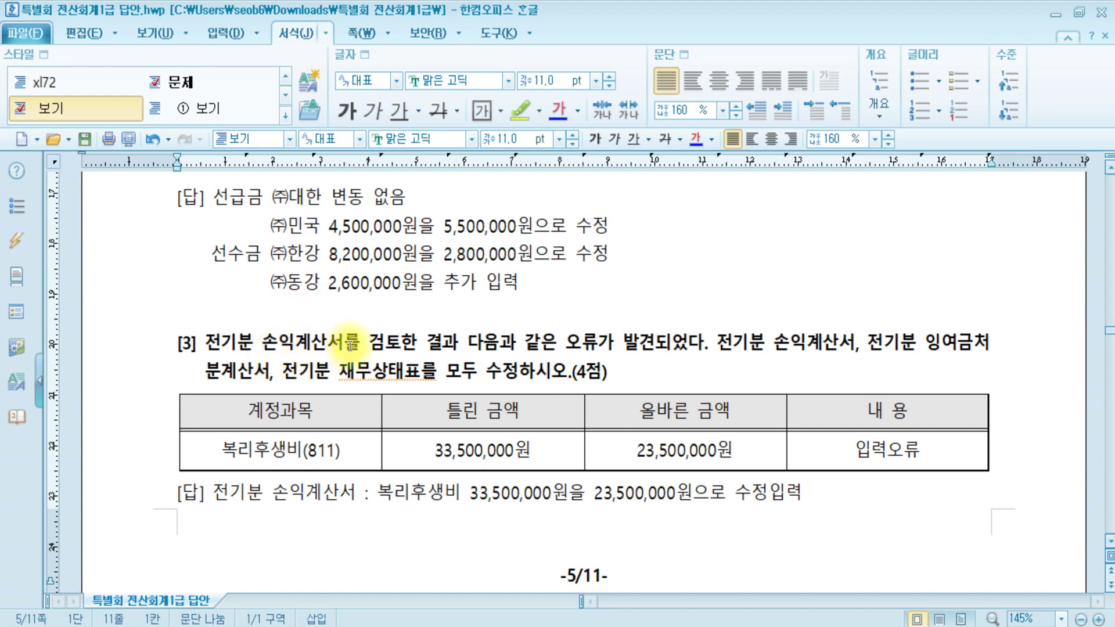
scroll(471, 326, "down", 3)
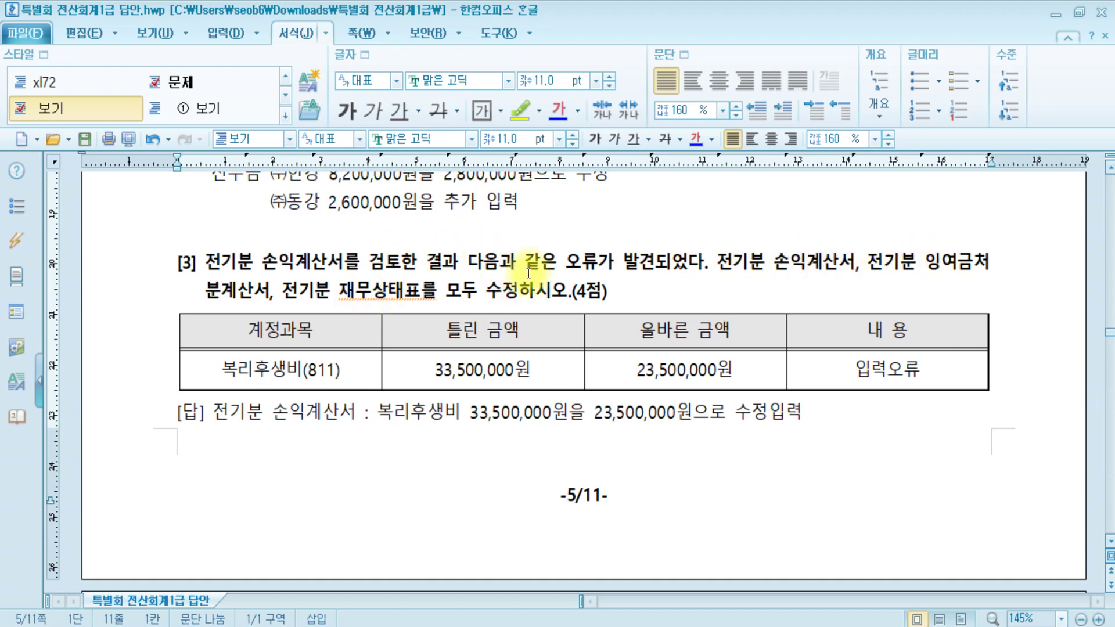
- View the Paint diagram linking the prior-year statements, then return to KcLep's main menu
mouse_move(192, 625)
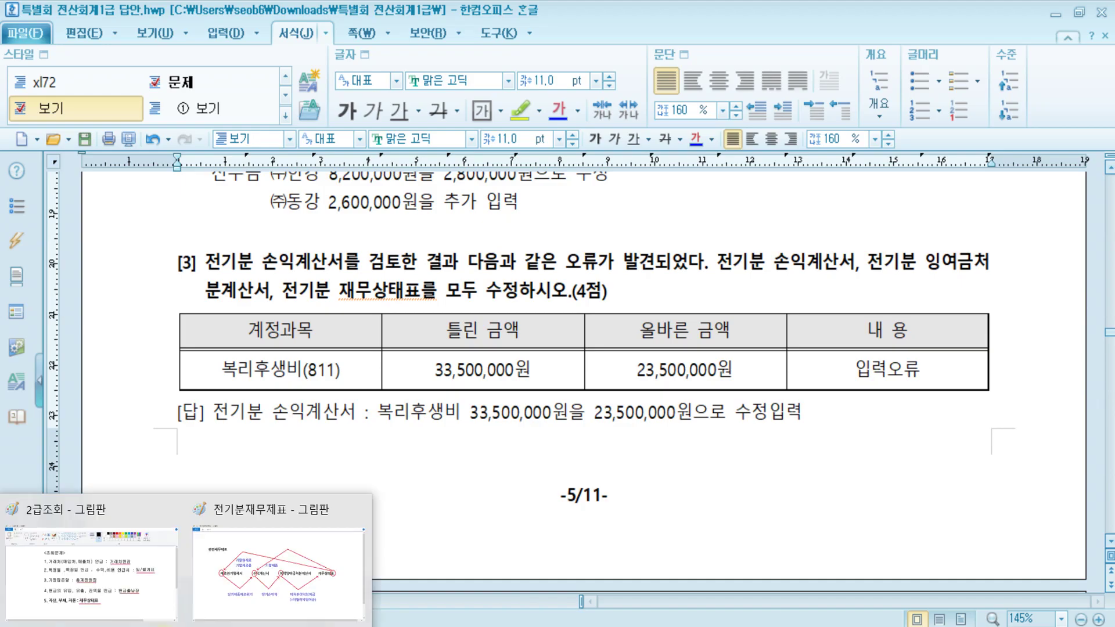
left_click(273, 581)
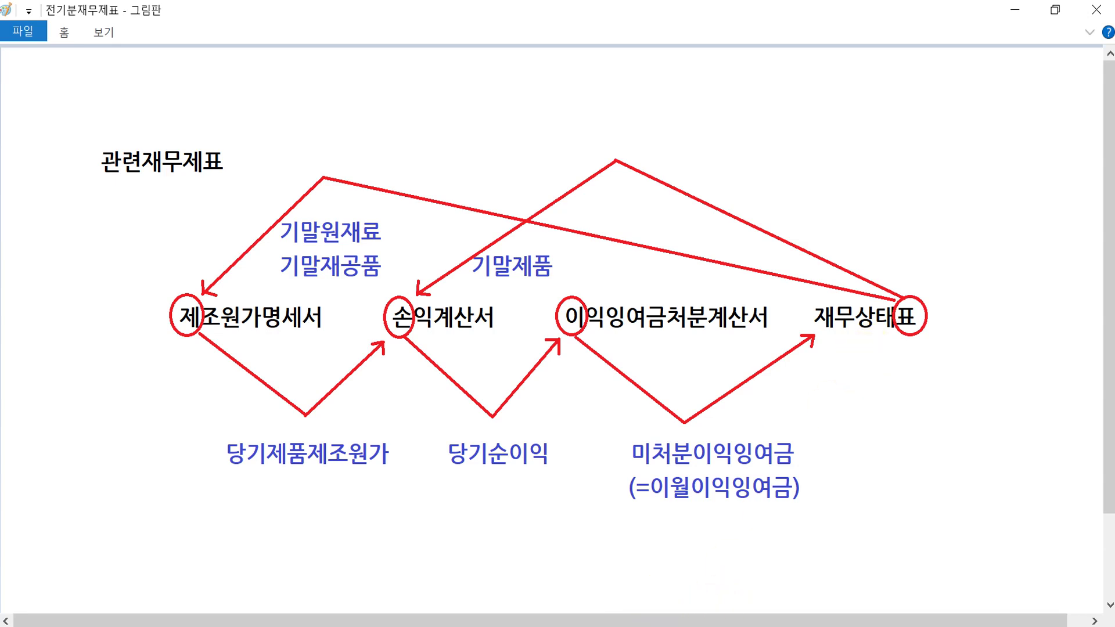
key("alt+Tab")
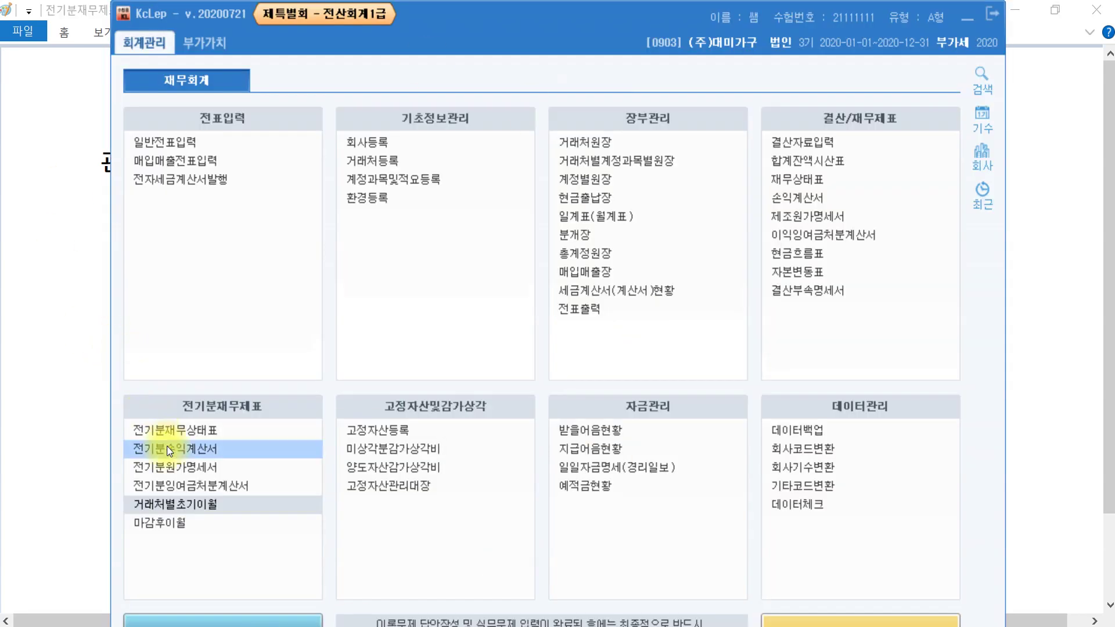
- Change 0811 복리후생비 in 전기분손익계산서 to 23,500,000, making 당기순이익 50,579,900
left_click(192, 453)
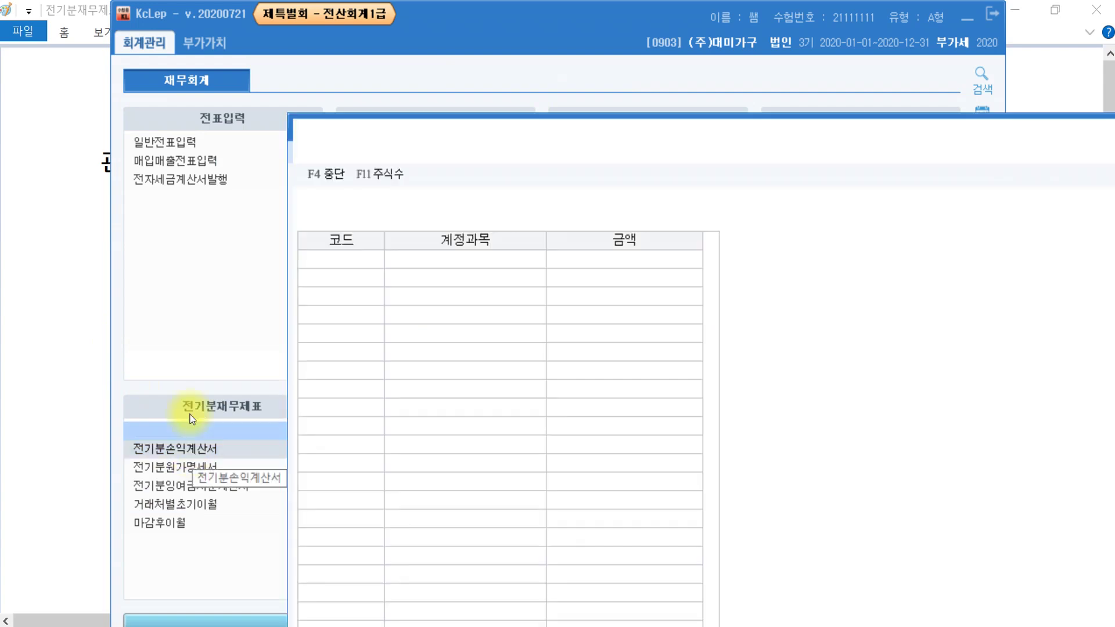
left_click_drag(569, 129, 377, 32)
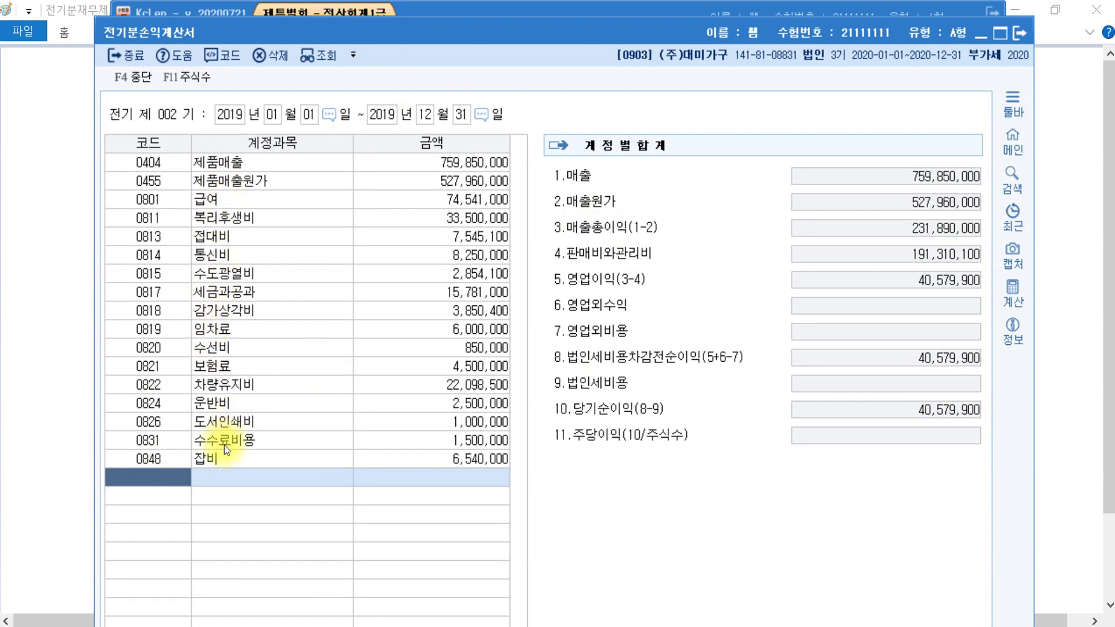
left_click(232, 223)
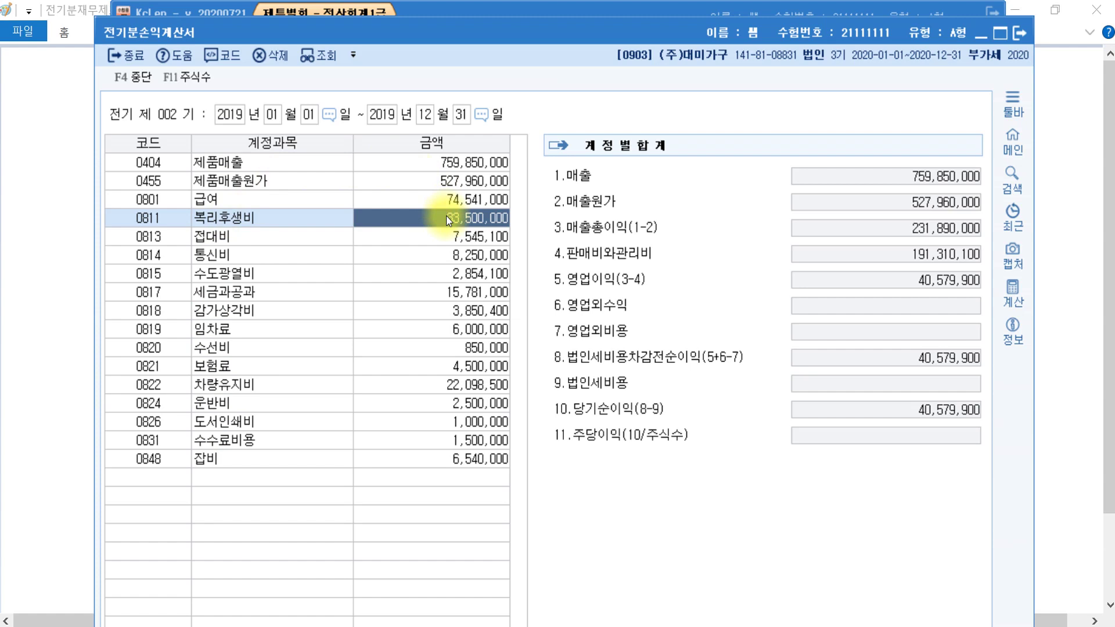
type("3")
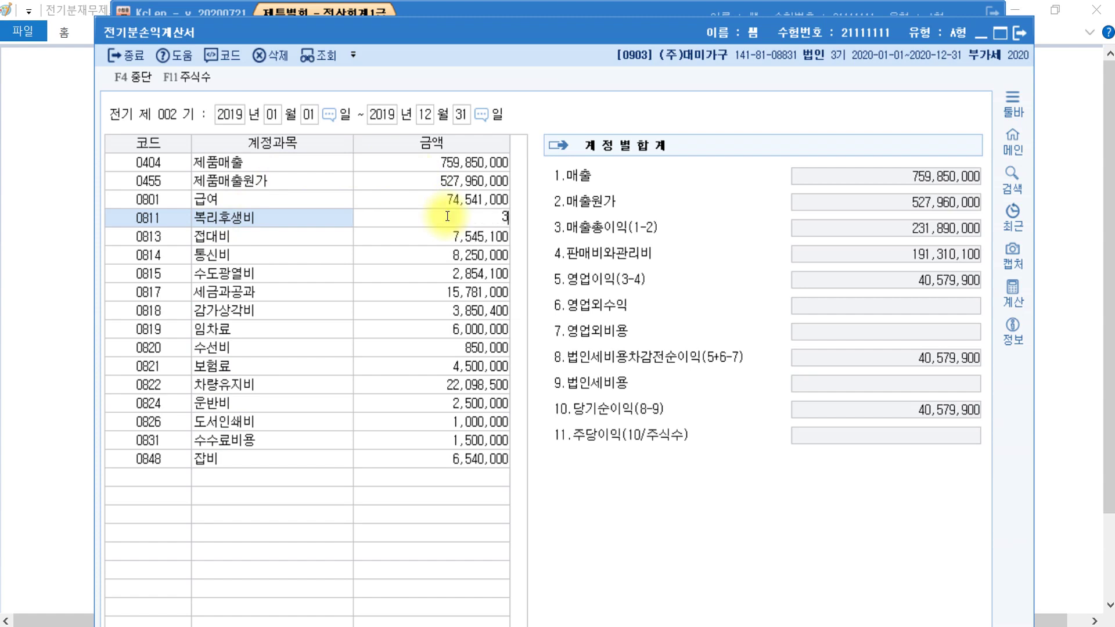
key("BackSpace")
type("23500000")
key("Return")
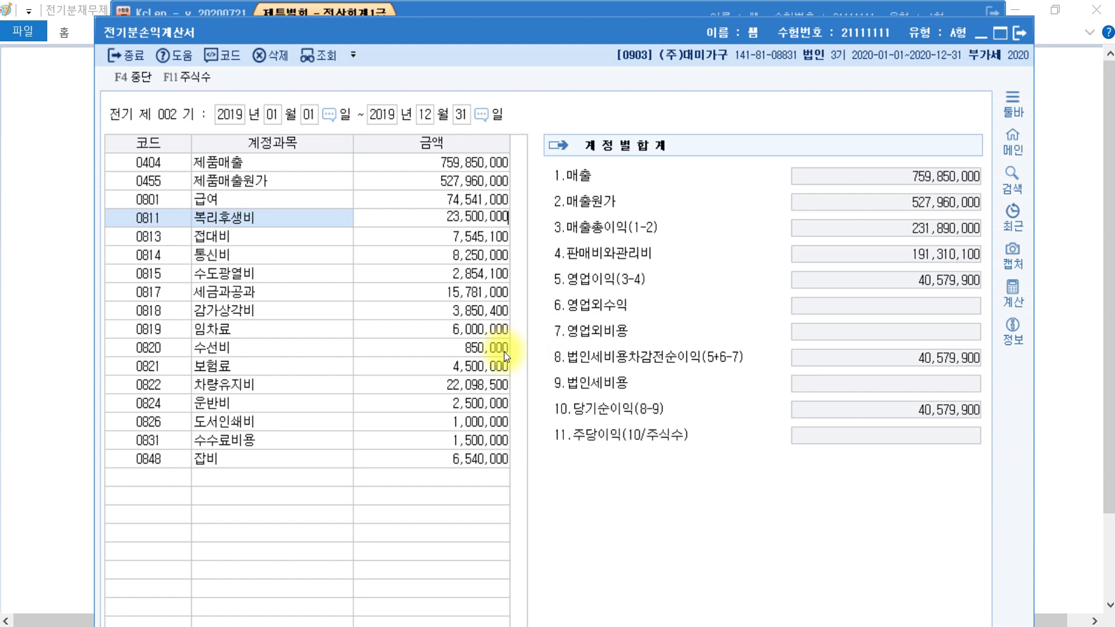
left_click(482, 219)
key("Return")
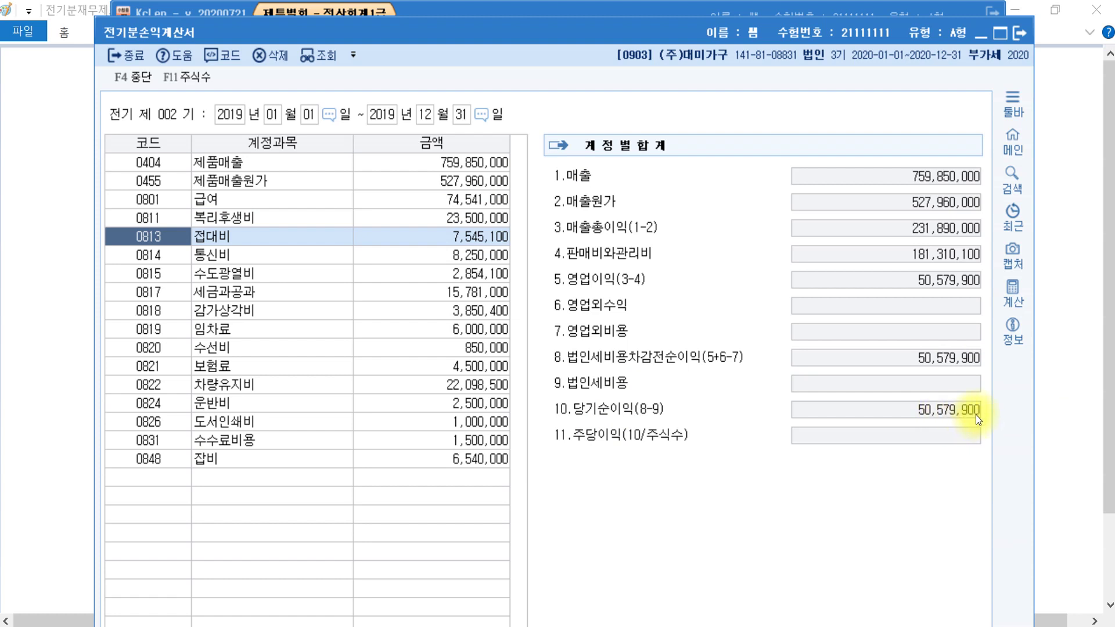
- Label the Paint diagram with 50,579,900 under 당기순이익
left_click(1045, 413)
left_click(1045, 412)
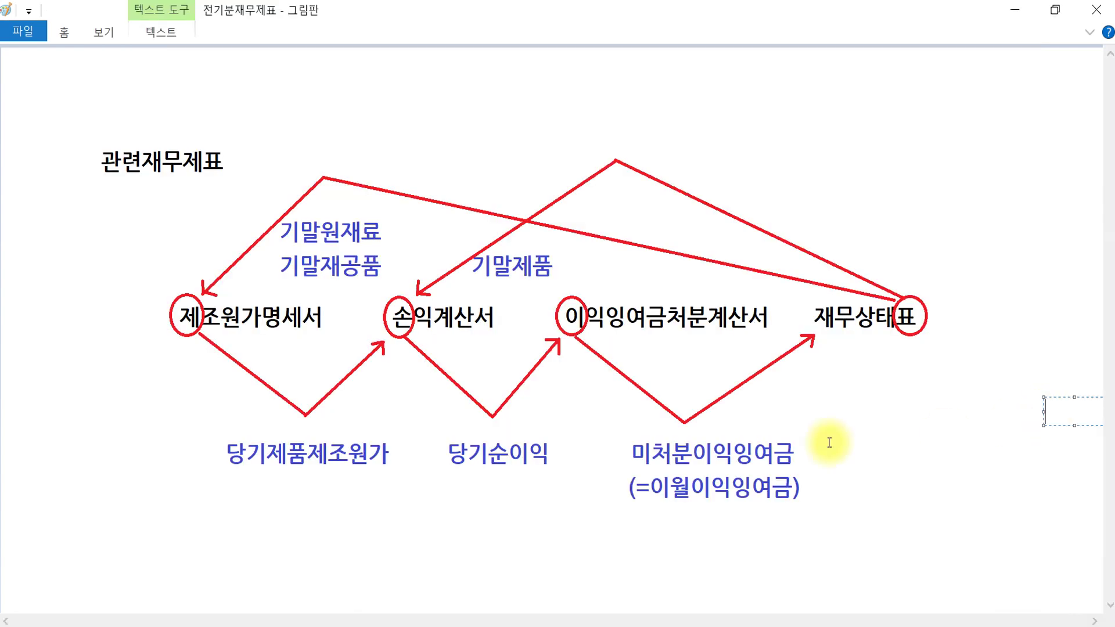
left_click_drag(444, 483, 698, 536)
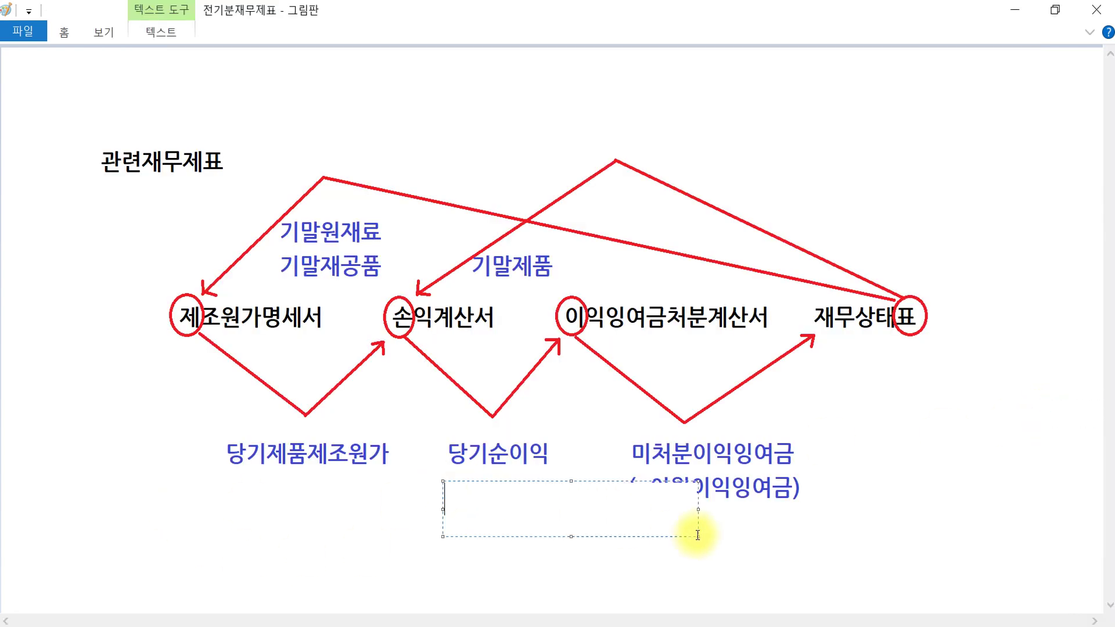
type("50")
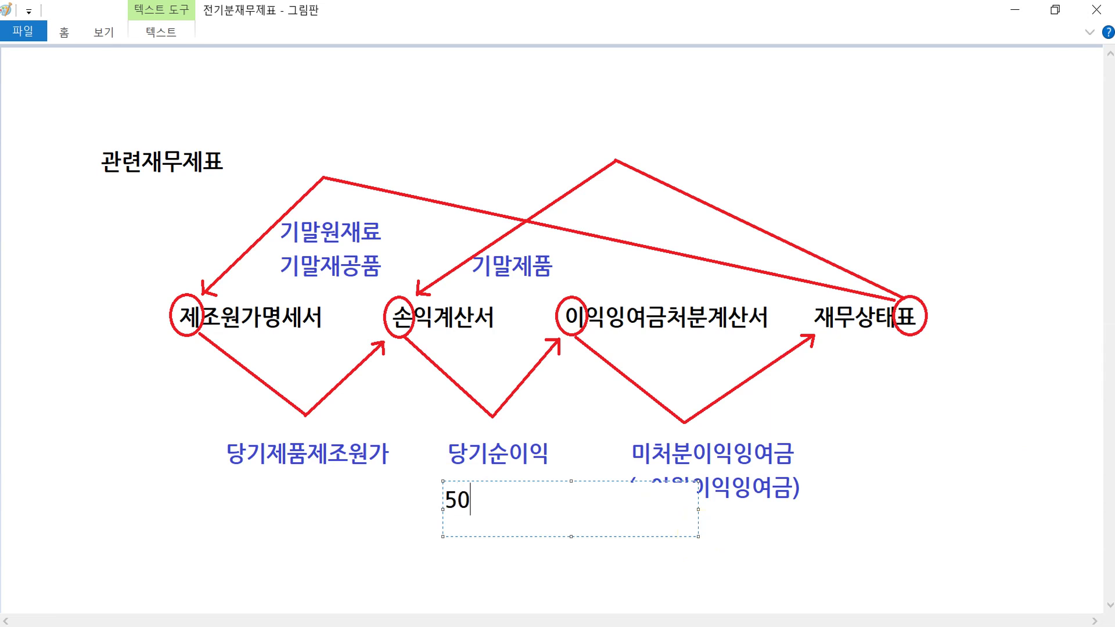
type(",")
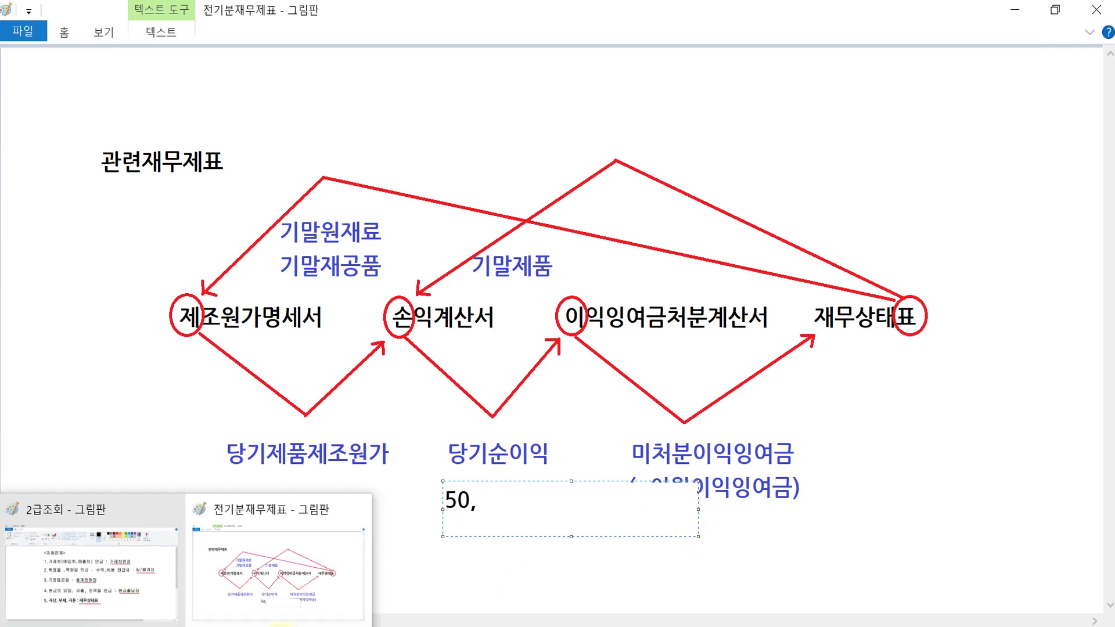
left_click(291, 558)
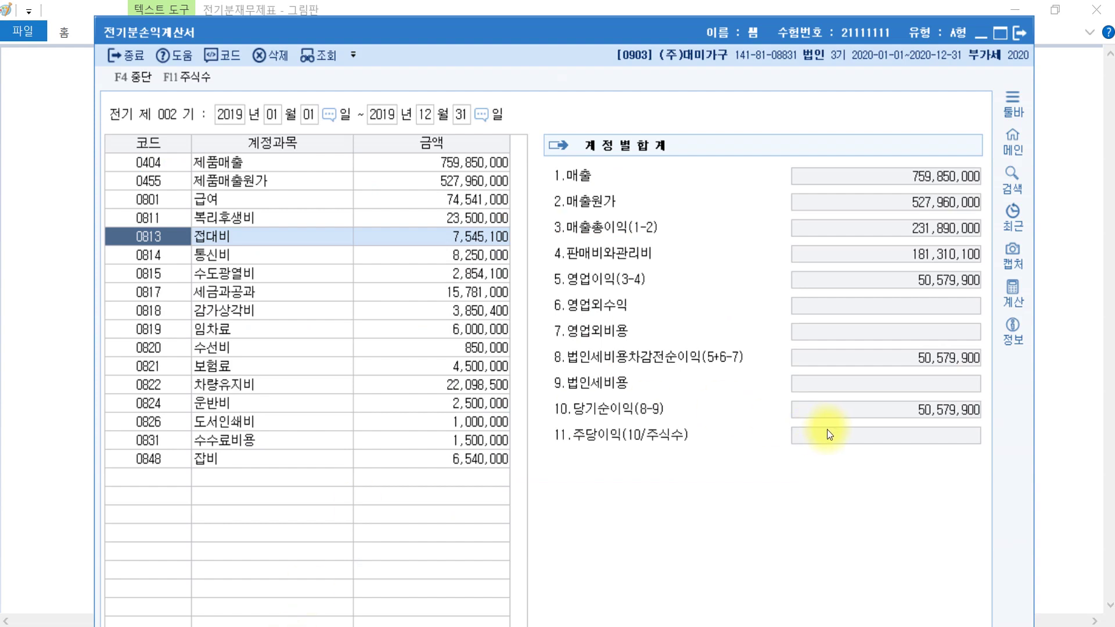
left_click(349, 626)
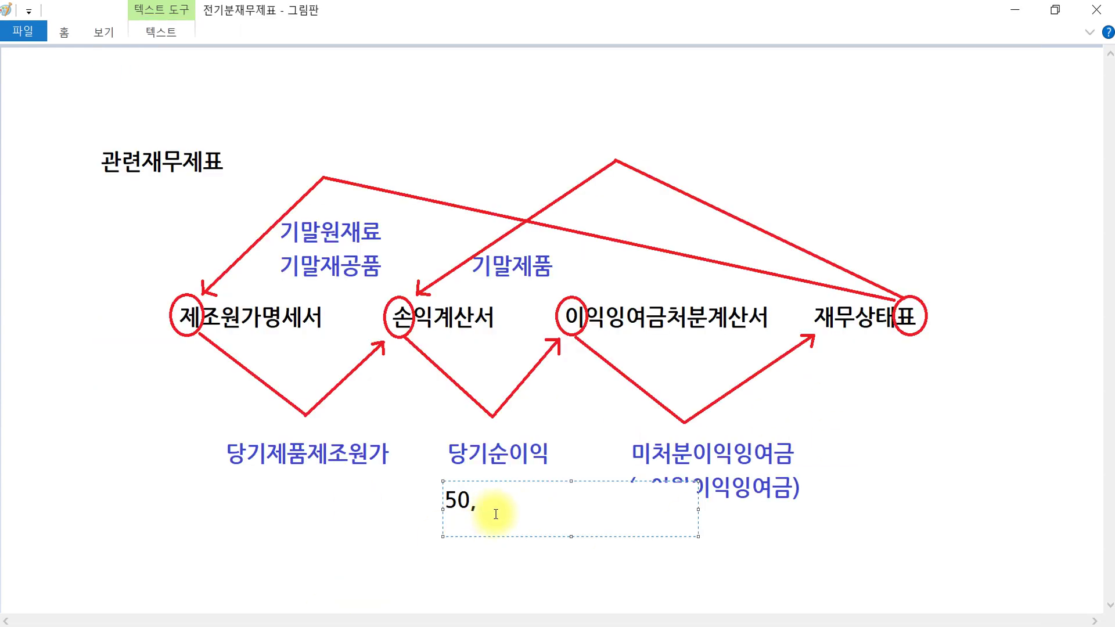
type("579,900")
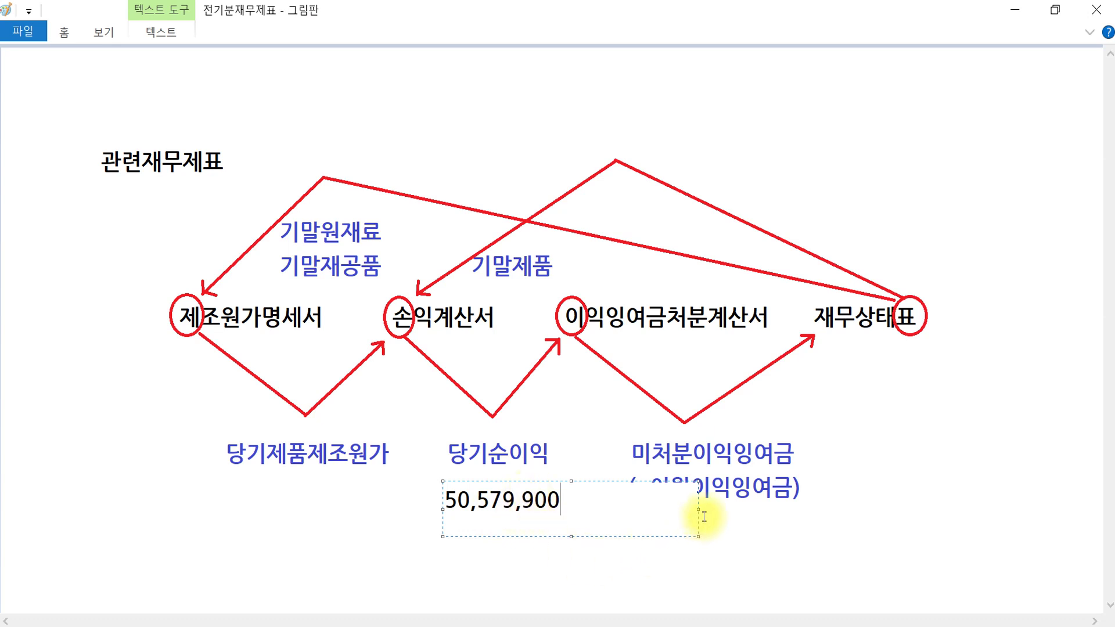
left_click_drag(697, 508, 591, 506)
left_click(667, 527)
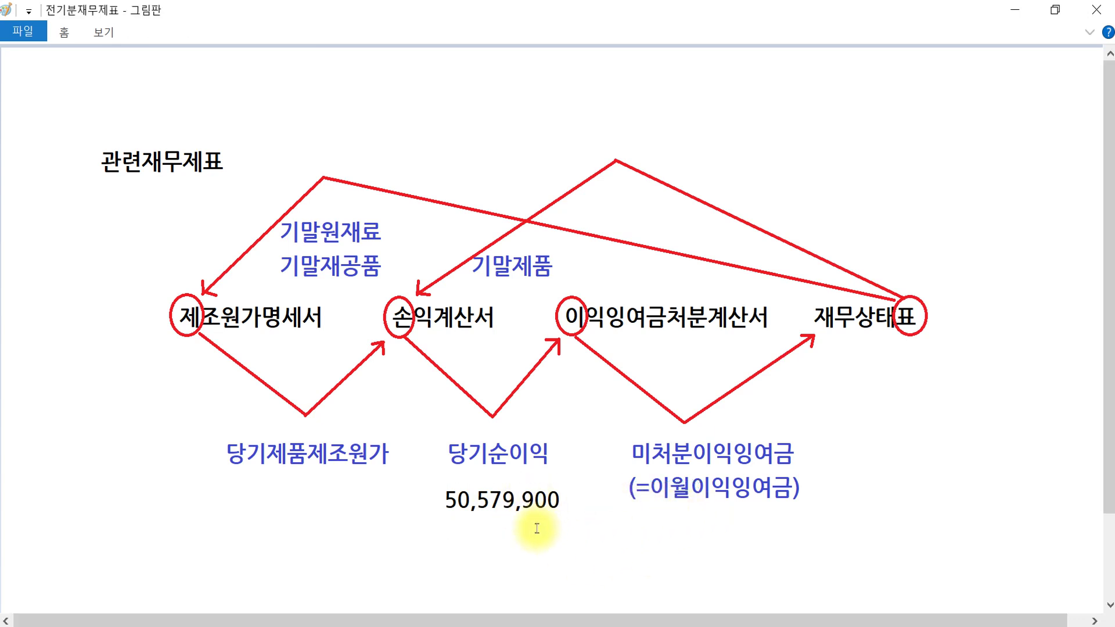
left_click(484, 490)
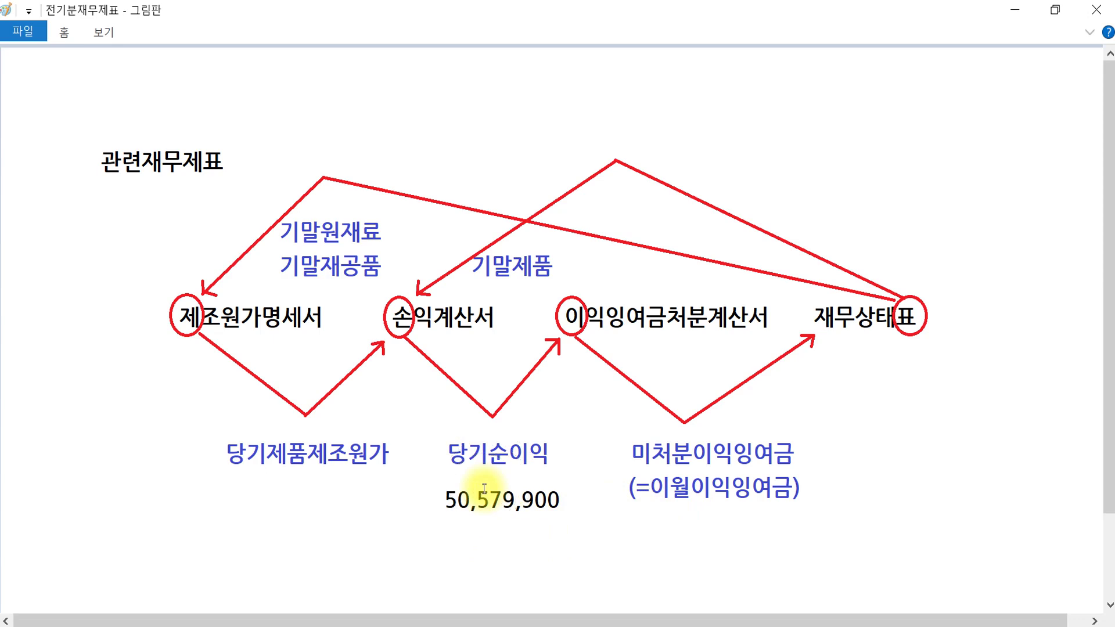
- Draw freehand lines tracing 손익계산서 → 이익잉여금처분계산서 → 재무상태표, then close KcLep's 전기분손익계산서
left_click(1090, 32)
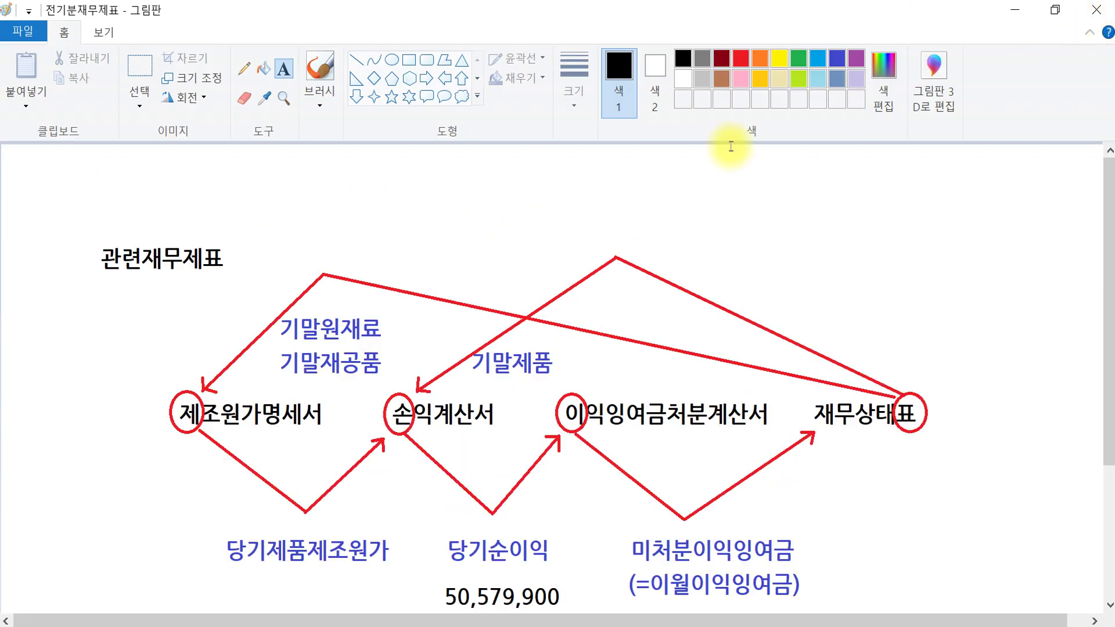
left_click(1090, 32)
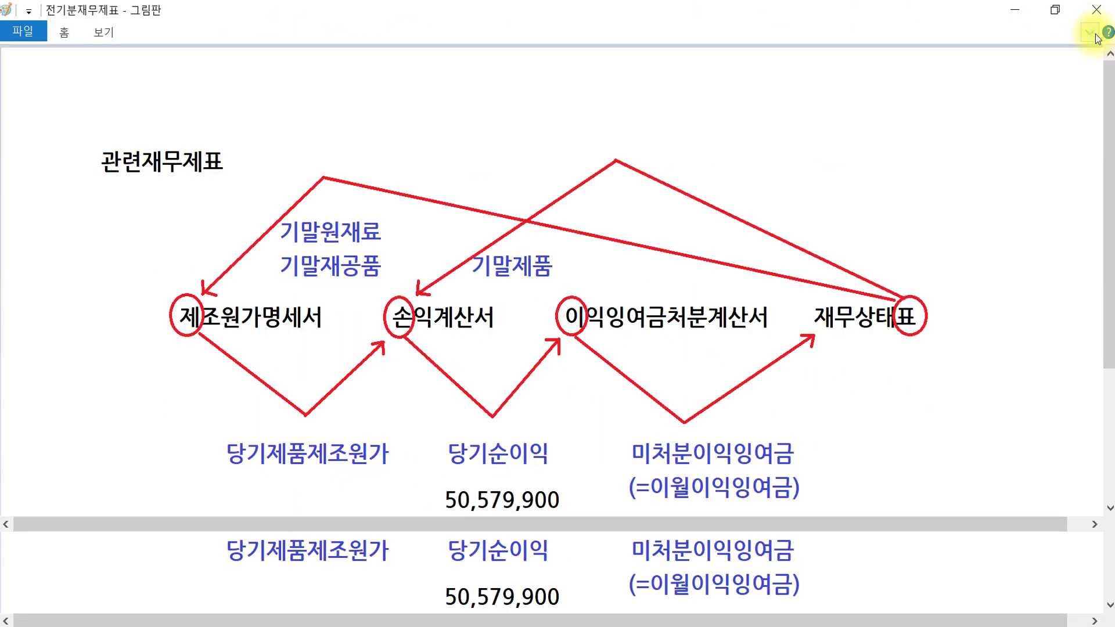
mouse_move(372, 337)
left_mouse_down()
mouse_move(329, 308)
mouse_move(406, 337)
mouse_move(385, 315)
mouse_move(488, 417)
mouse_move(568, 317)
mouse_move(581, 356)
mouse_move(574, 313)
mouse_move(667, 398)
mouse_move(804, 338)
mouse_move(779, 319)
mouse_move(819, 357)
mouse_move(830, 323)
left_mouse_up()
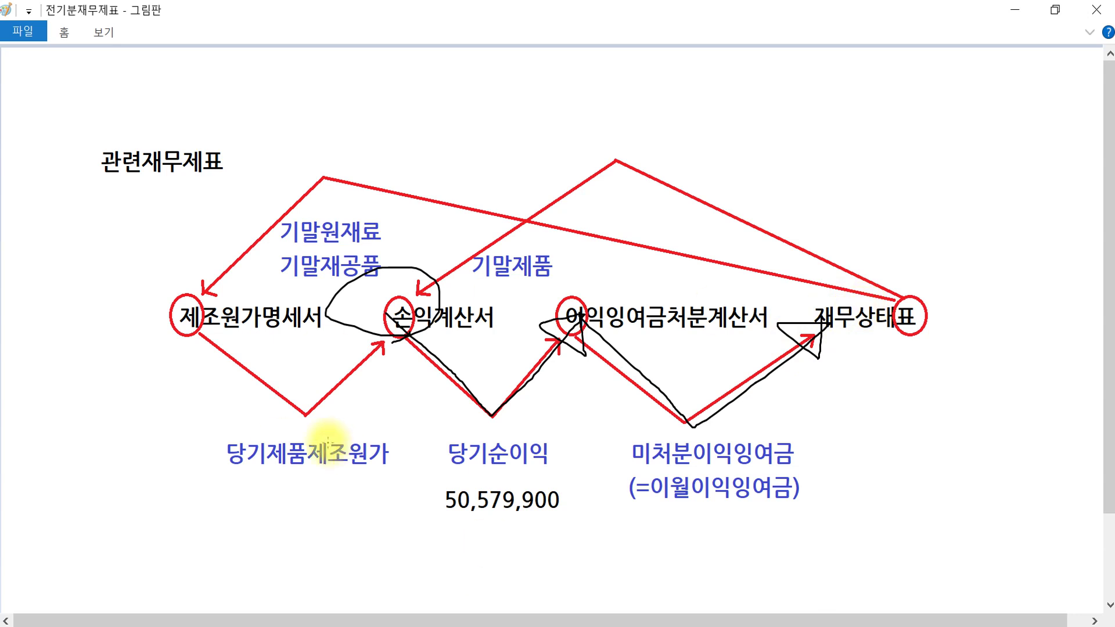
left_click(539, 455)
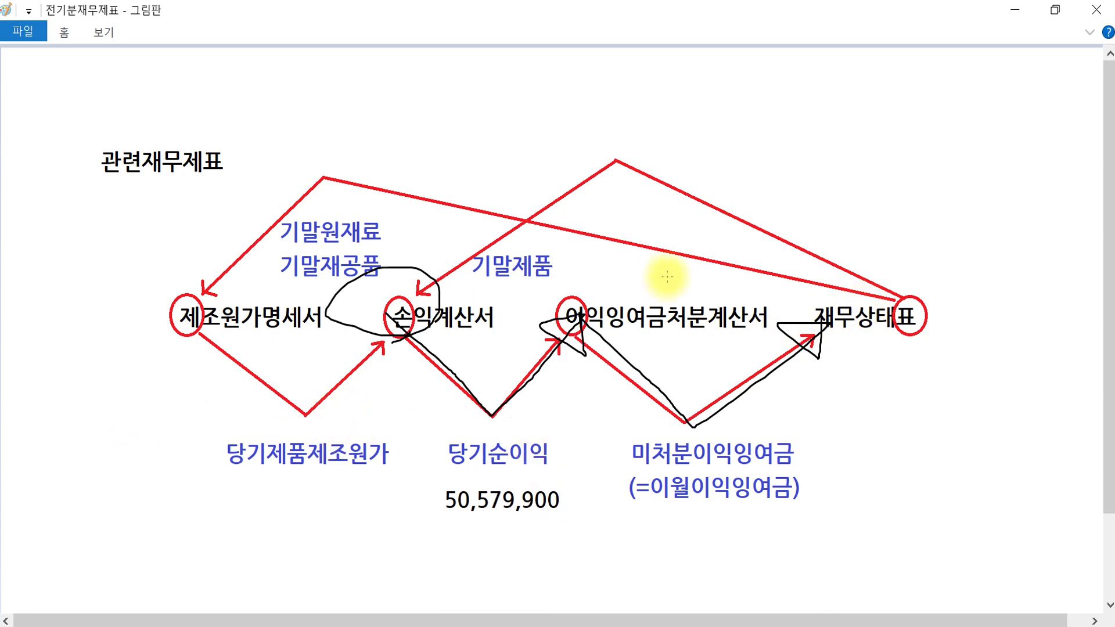
left_click(666, 314)
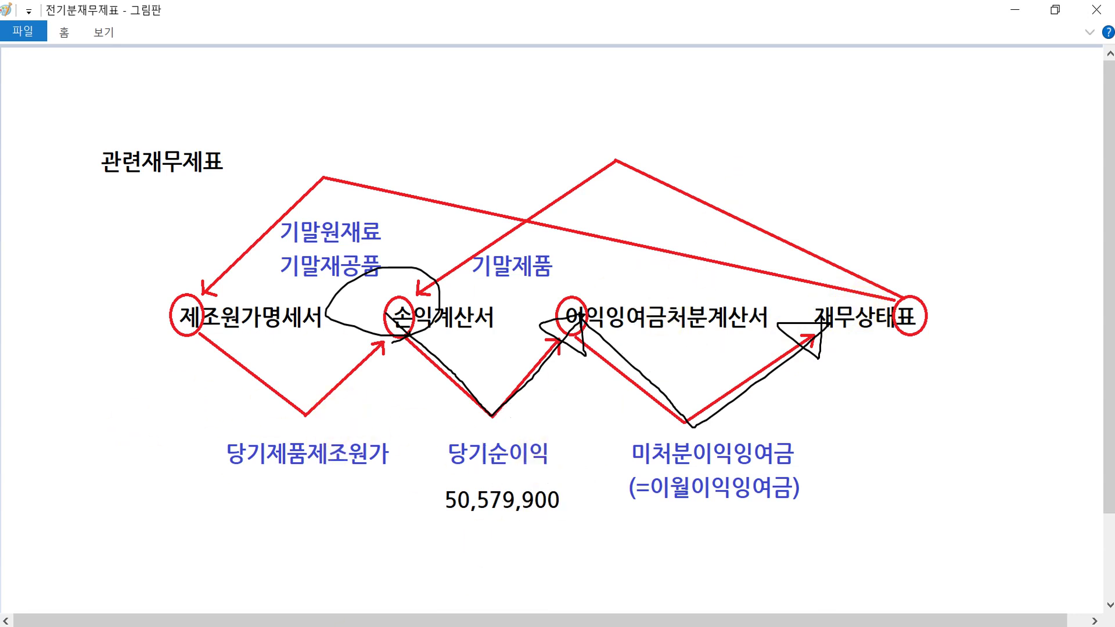
left_click(288, 626)
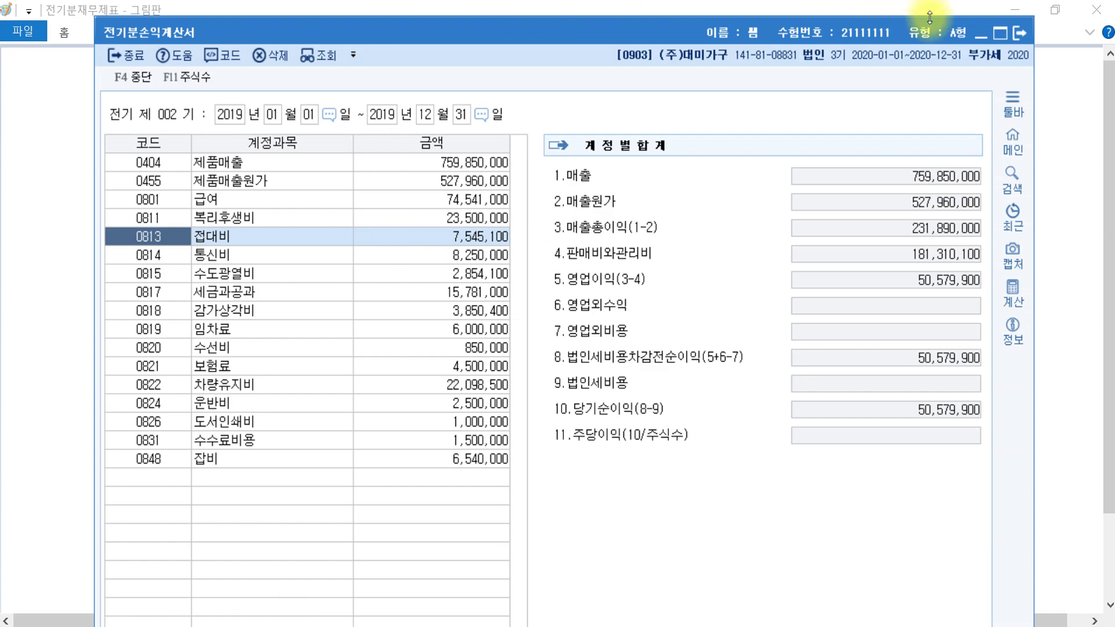
left_click(1019, 33)
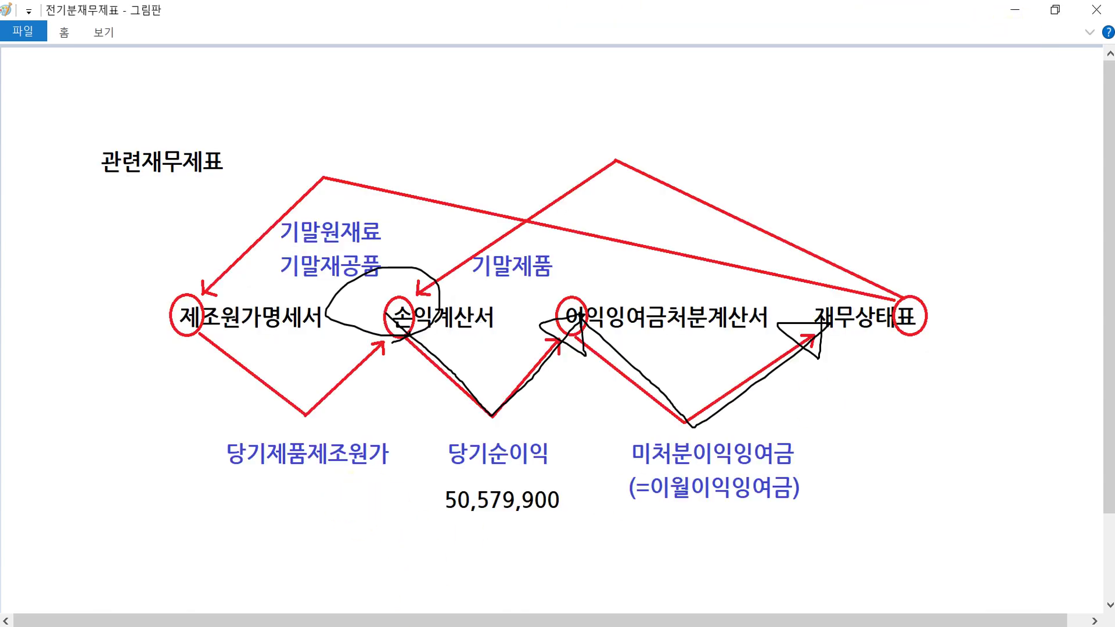
left_click(287, 626)
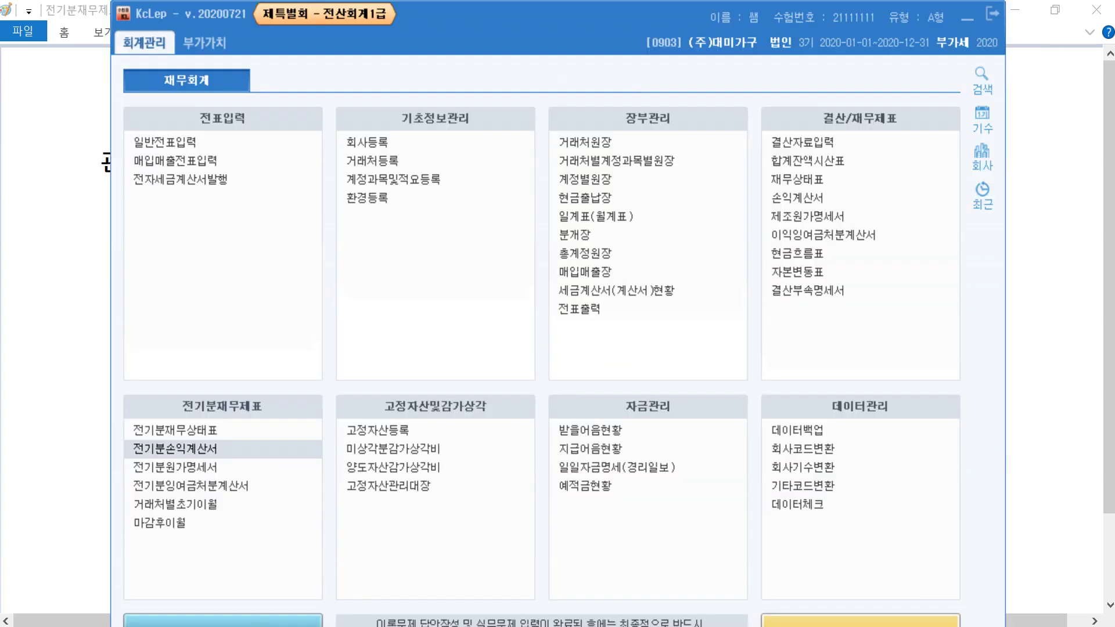
- Load 당기순이익 50,579,900 into 전기분잉여금처분계산서 via F6 불러오기, giving 미처분이익잉여금 123,500,000
left_click(215, 487)
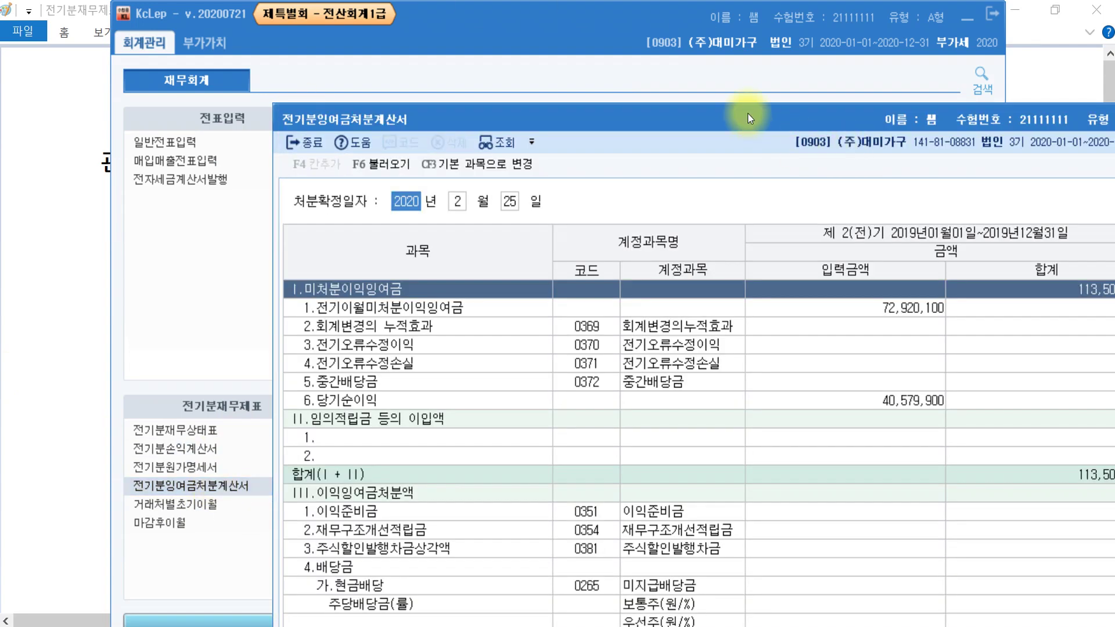
double_click(748, 114)
left_click(714, 301)
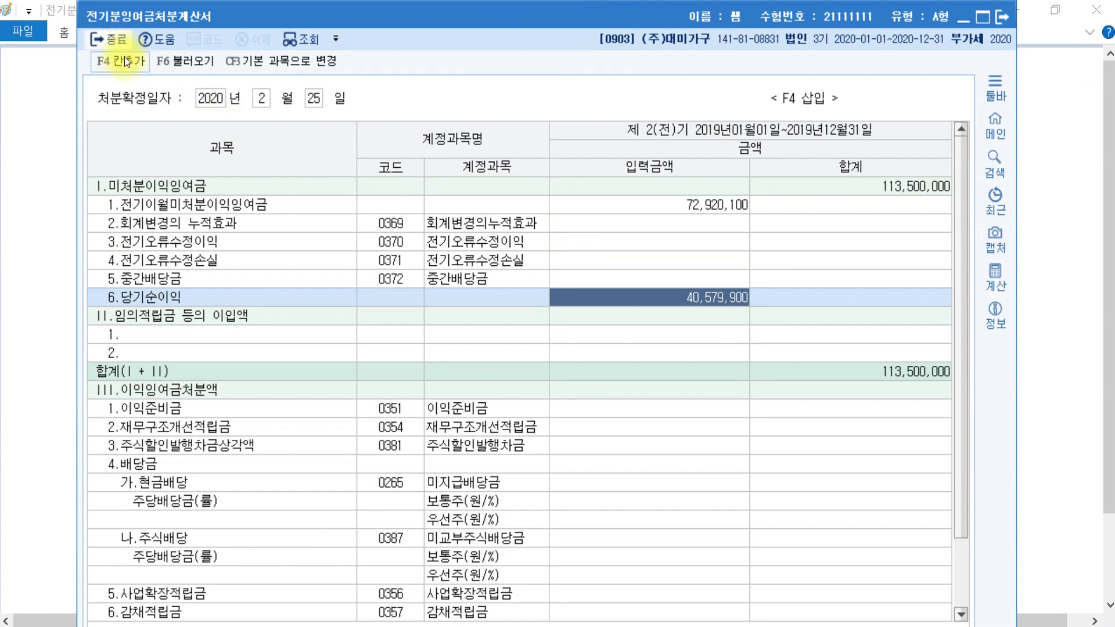
left_click(172, 62)
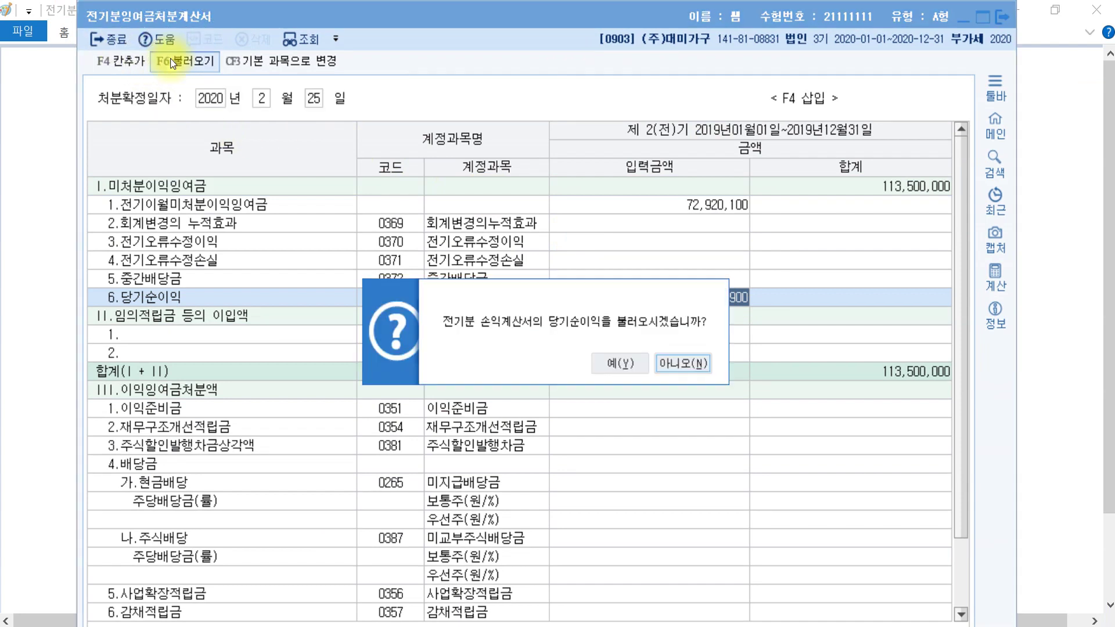
left_click(635, 361)
left_click(726, 317)
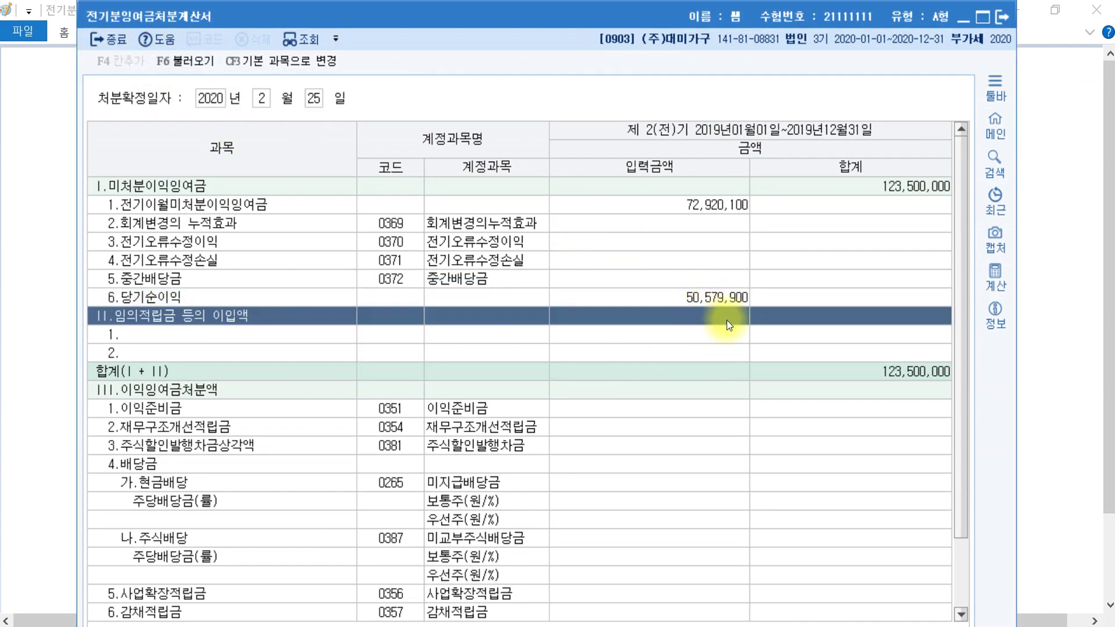
left_click(714, 214)
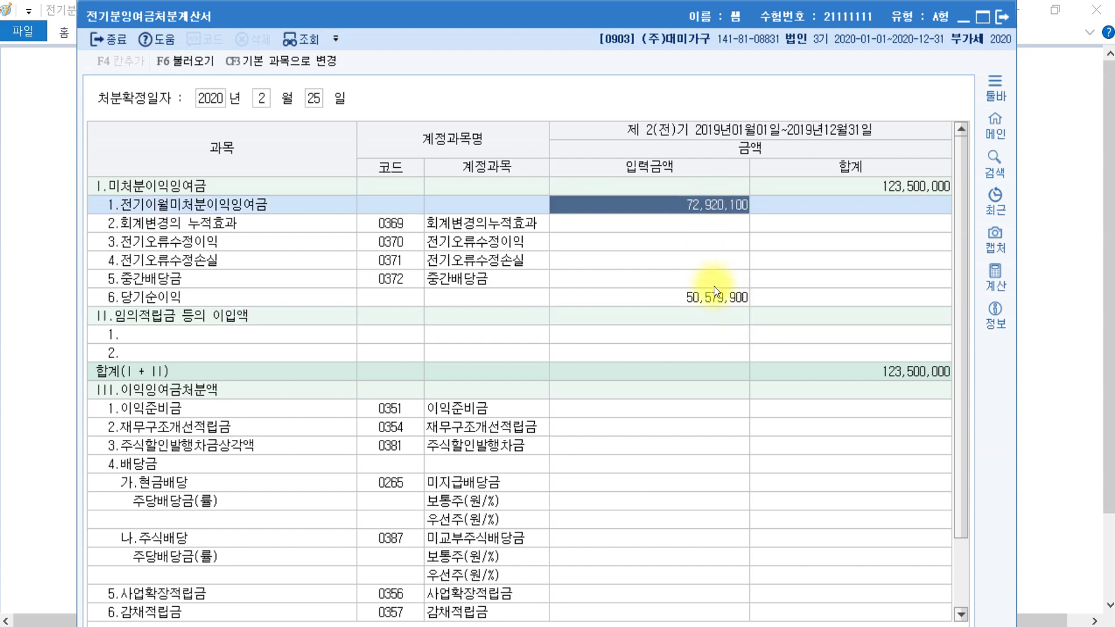
left_click(712, 296)
left_click(916, 187)
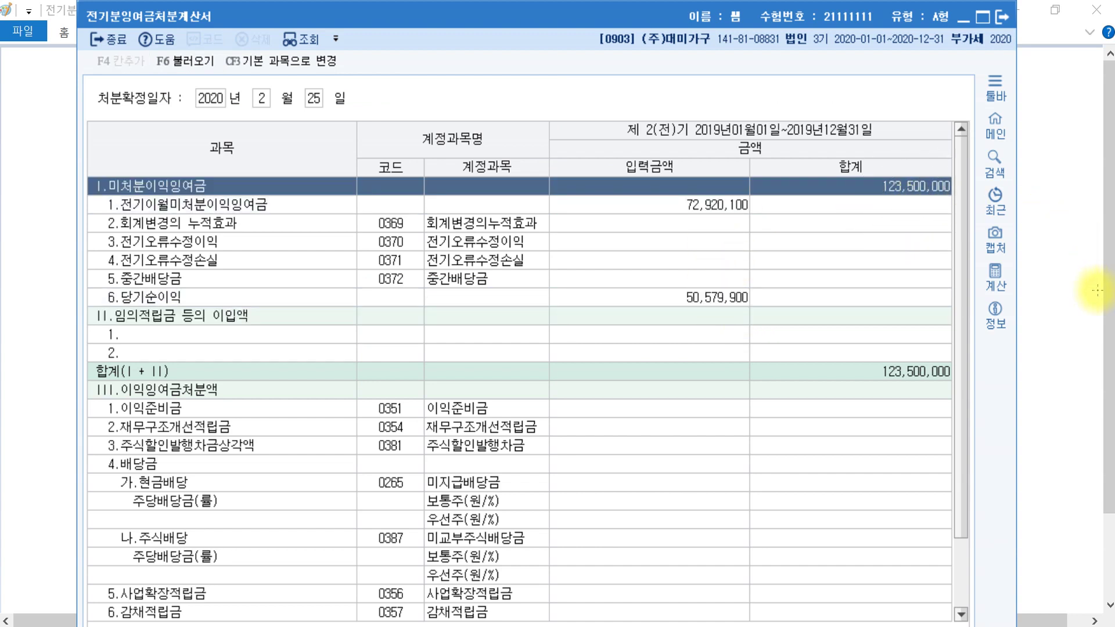
left_click(1081, 303)
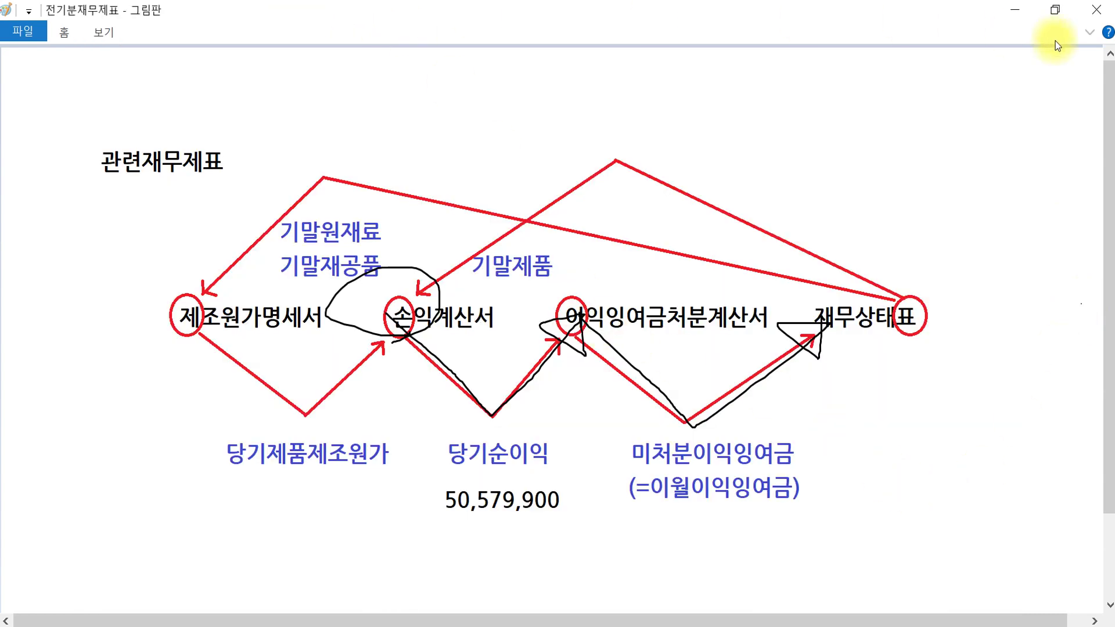
- Type 123,500,000 in a text box under 미처분이익잉여금 and fix it on the canvas
left_click(1090, 32)
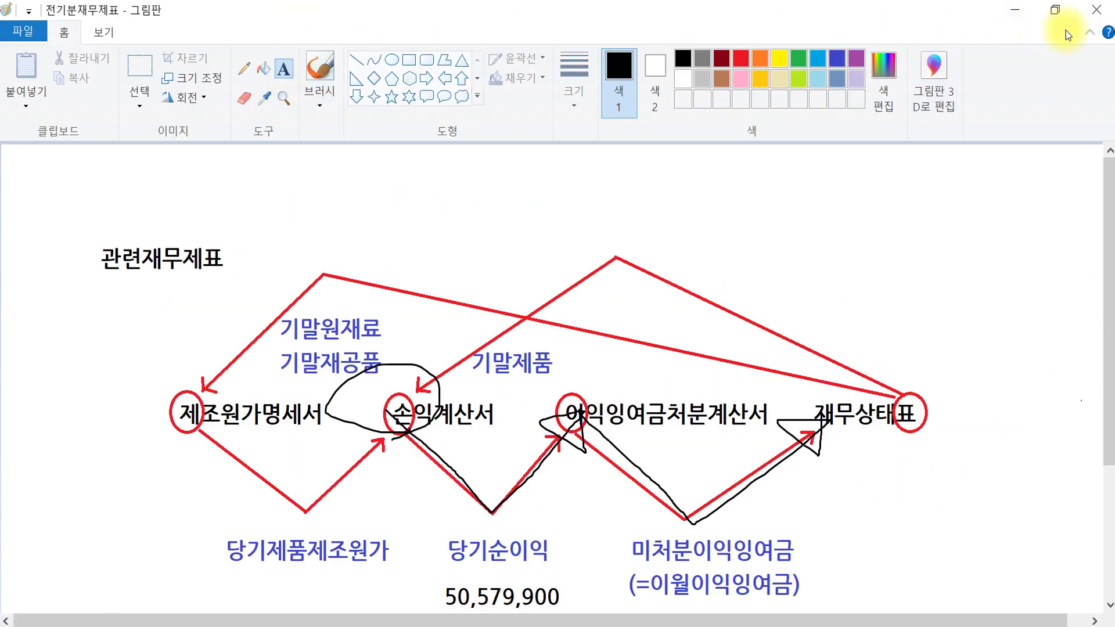
left_click(1090, 32)
left_click(639, 516)
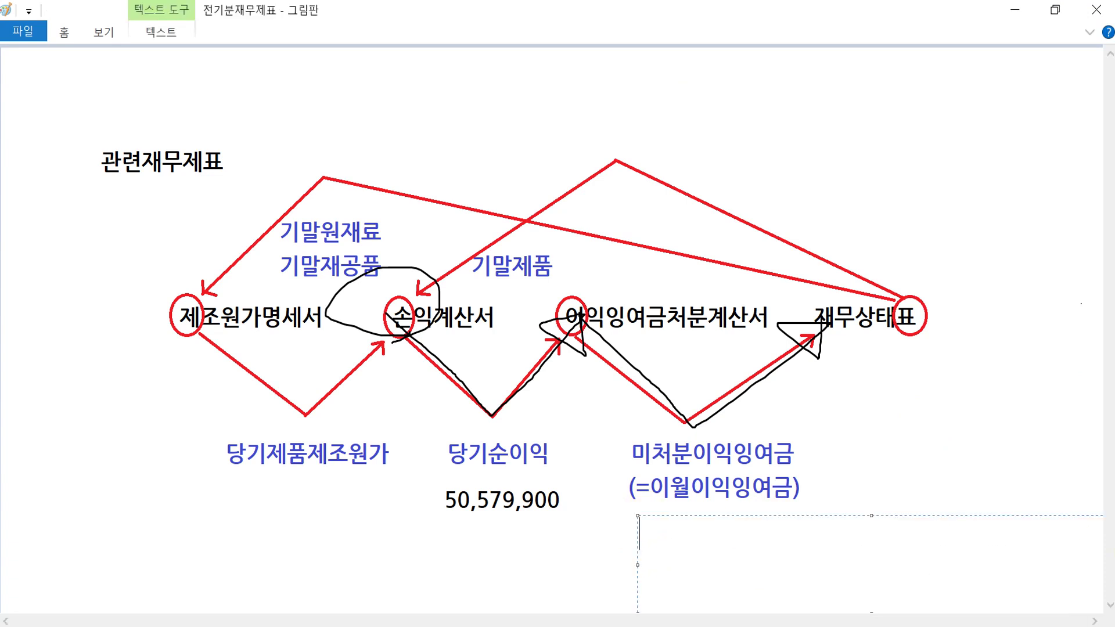
type("123,500,000")
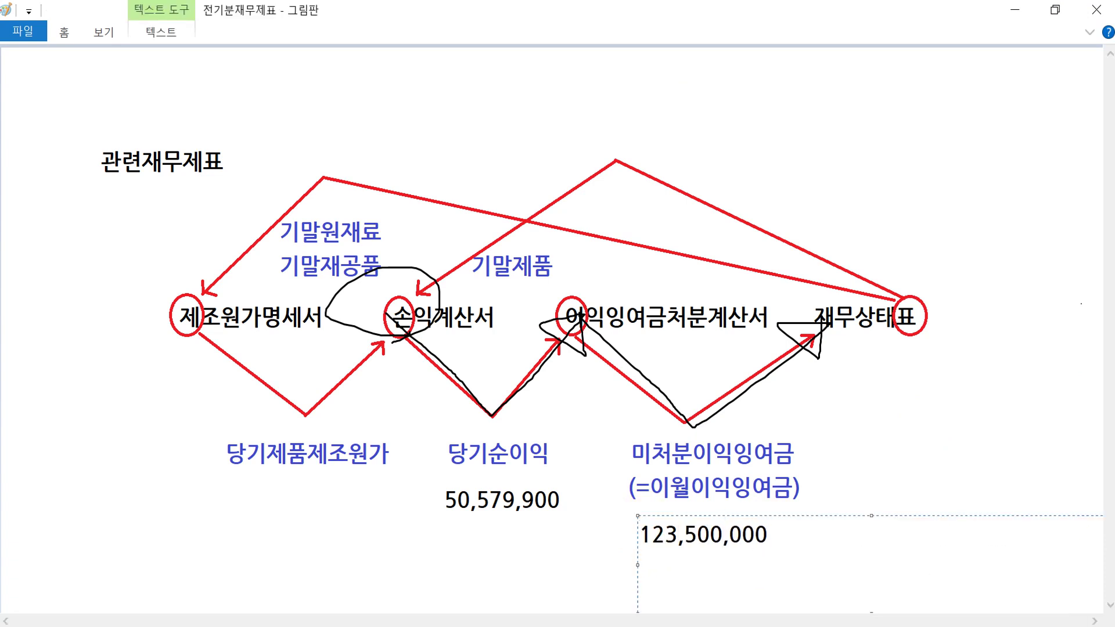
left_click(727, 546)
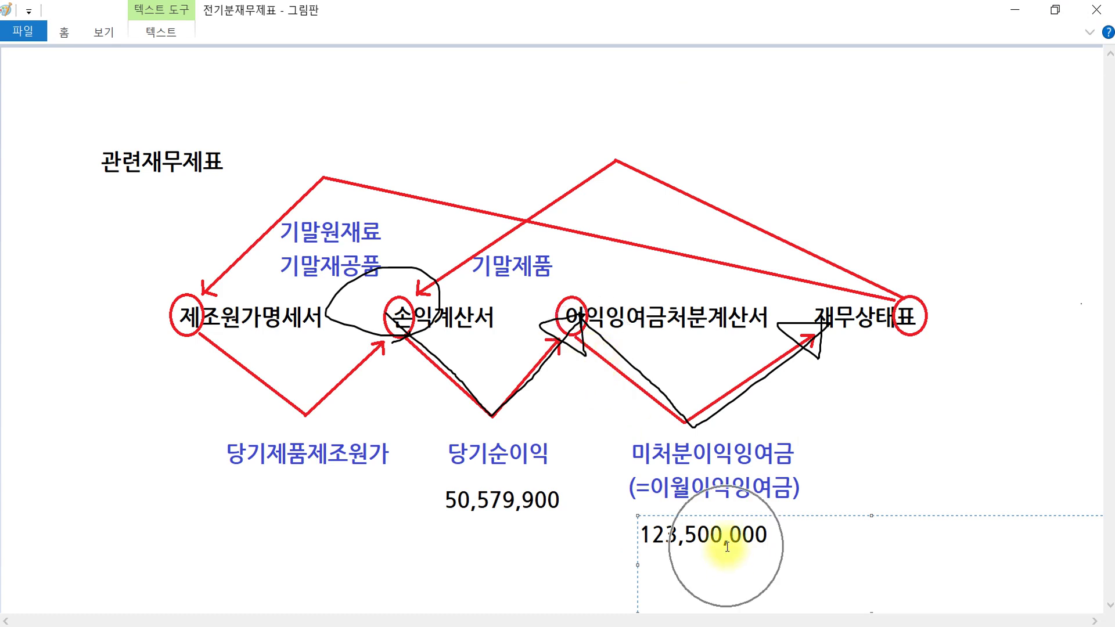
left_click(877, 211)
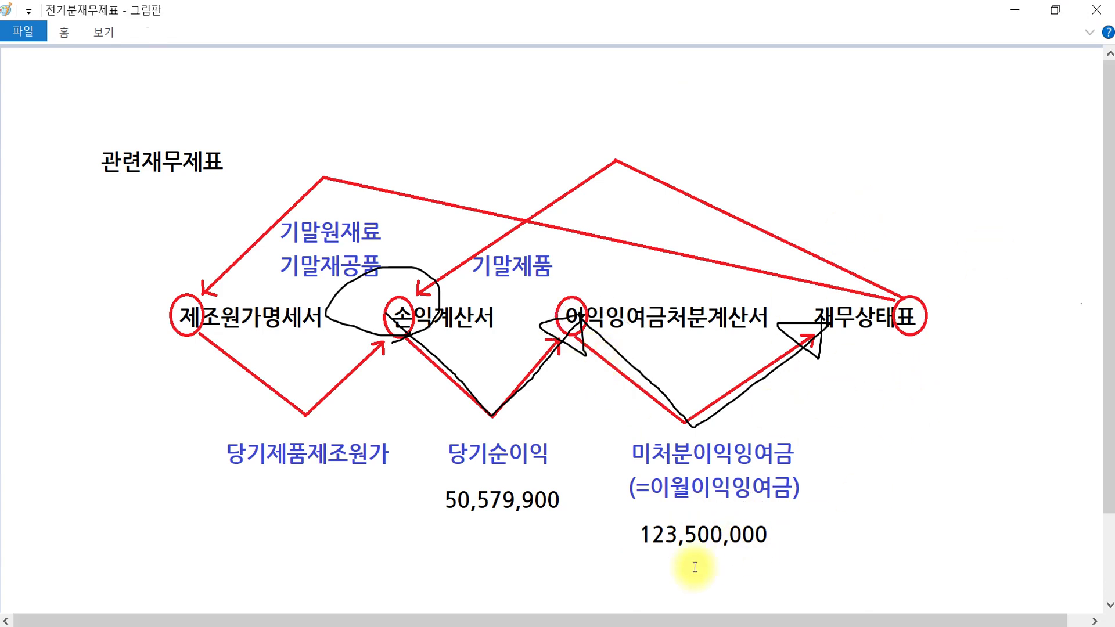
left_click(344, 617)
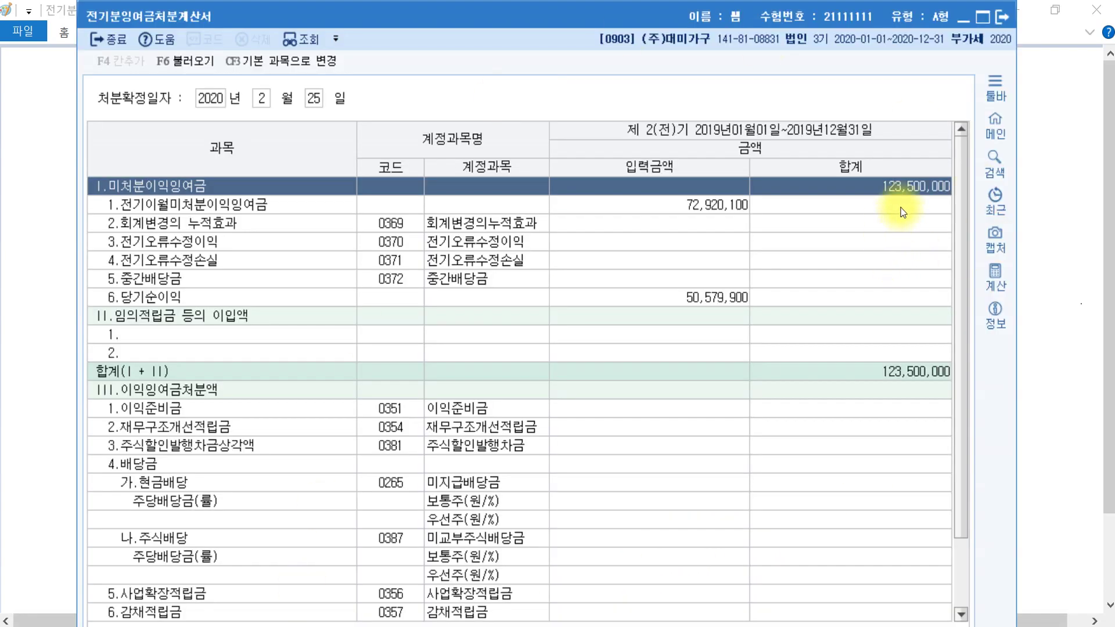
- Enter 123,500,000 as 0375 이월이익잉여금 in 전기분재무상태표 so both sides balance at 570,200,000
left_click(1003, 19)
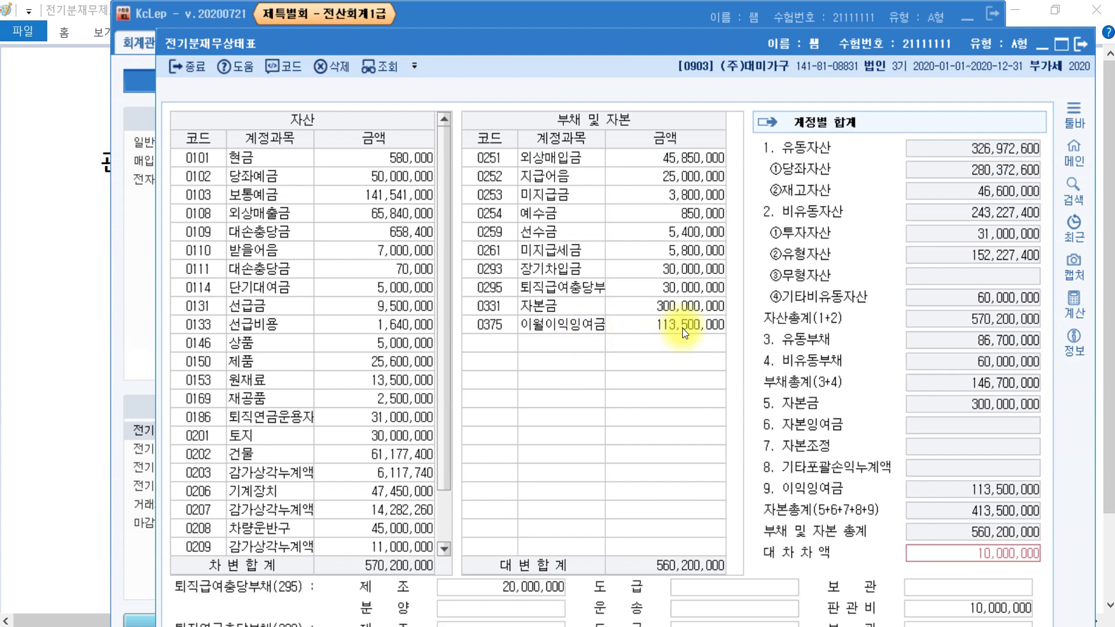
left_click(682, 329)
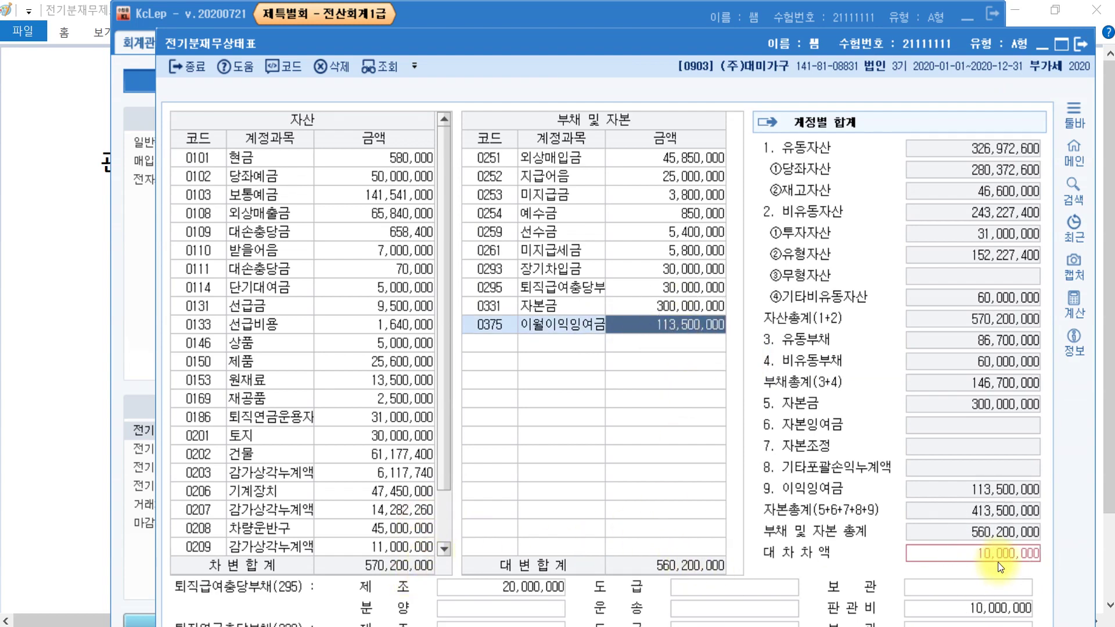
type("123")
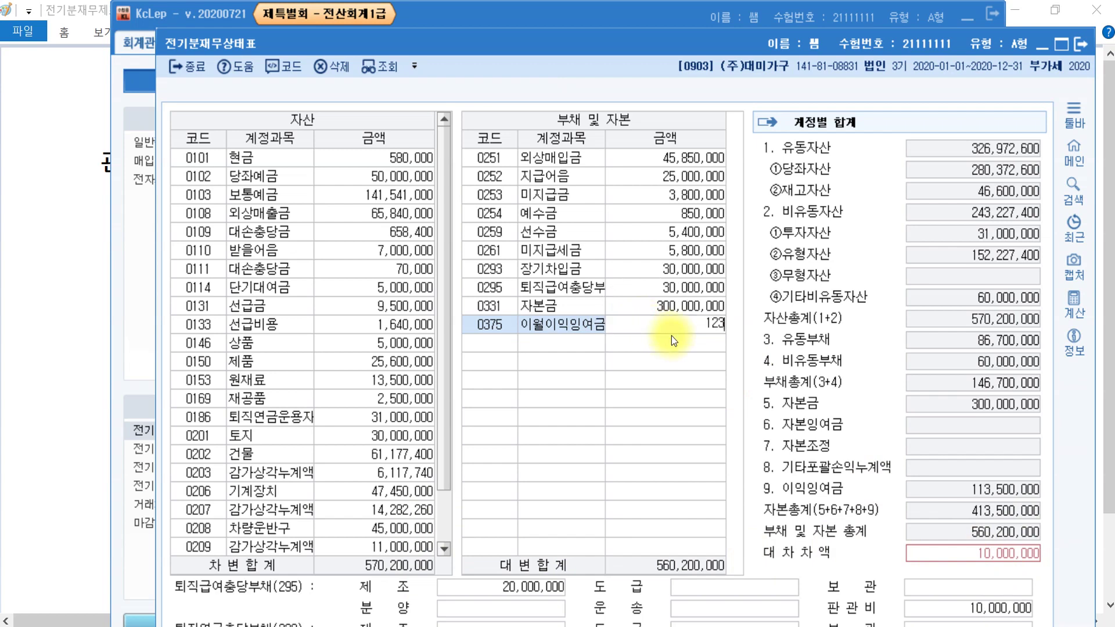
type(",500")
key("plus")
key("Return")
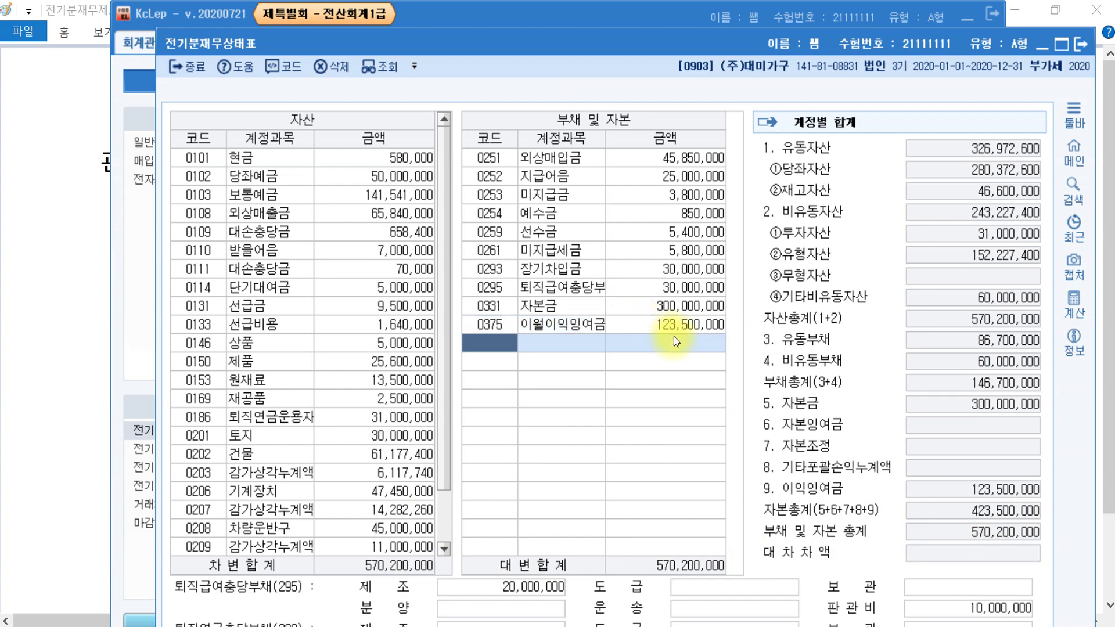
left_click(1084, 45)
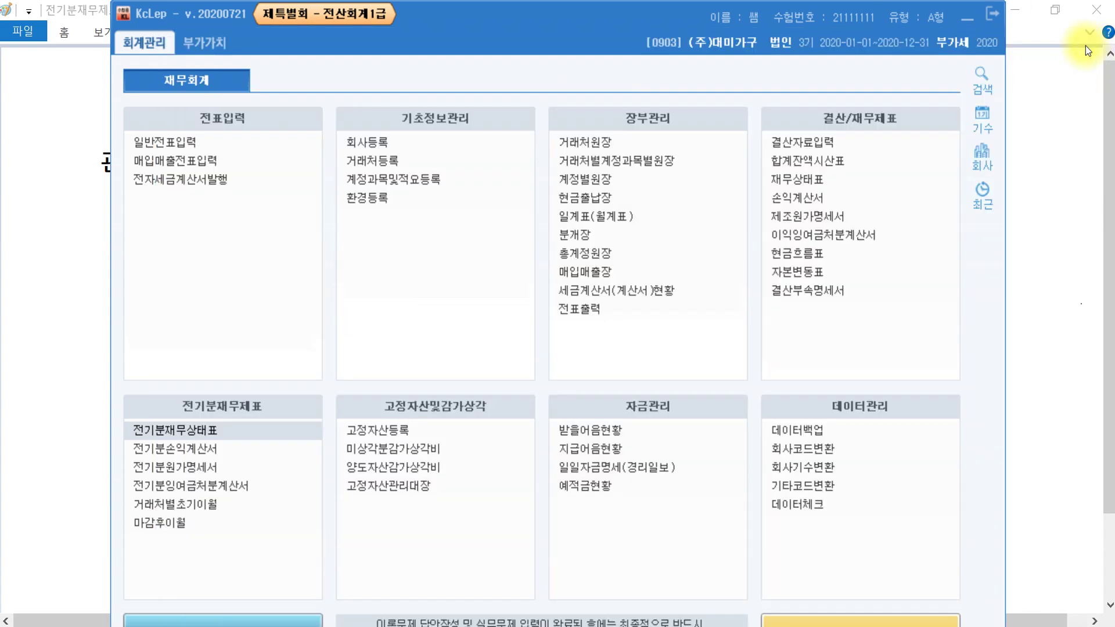
- Bring the Paint flow diagram forward to review it, then minimize it
left_click(1063, 273)
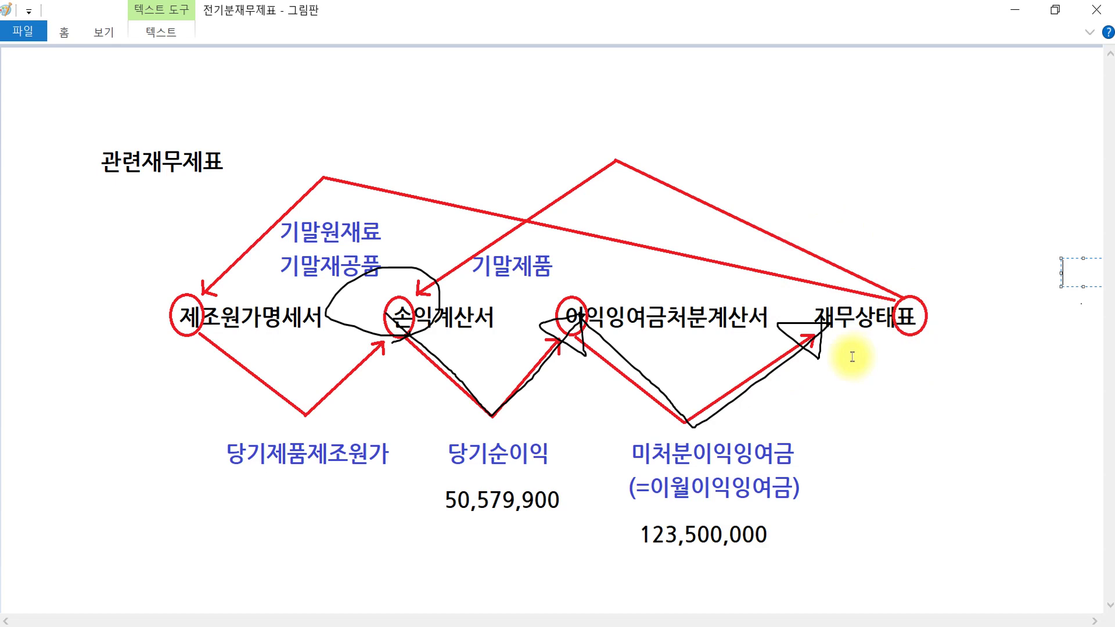
left_click(1015, 17)
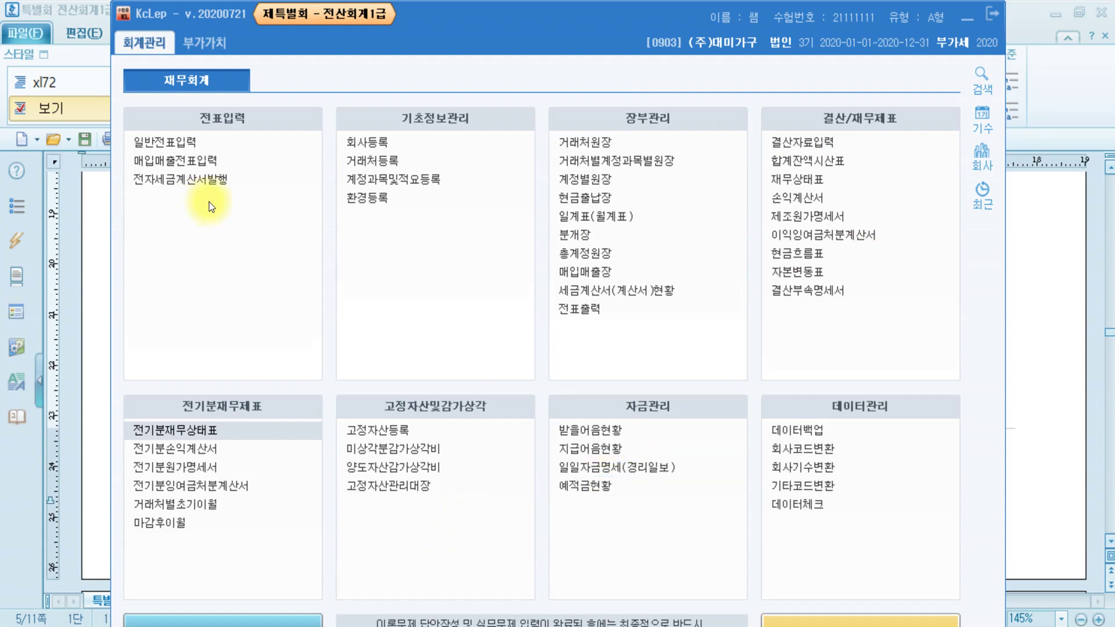
- Open 일반전표입력, resize its window, and scroll the Hangul answer to question [1]'s July 3 donation
left_click(183, 135)
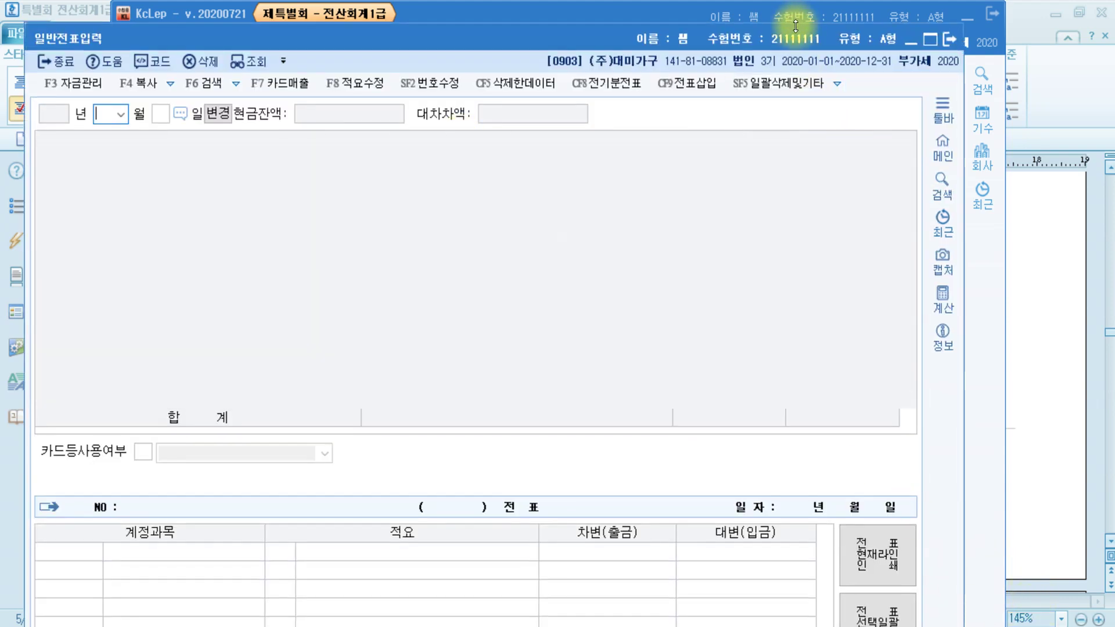
mouse_move(796, 23)
left_mouse_down()
mouse_move(816, 139)
mouse_move(814, 27)
left_mouse_up()
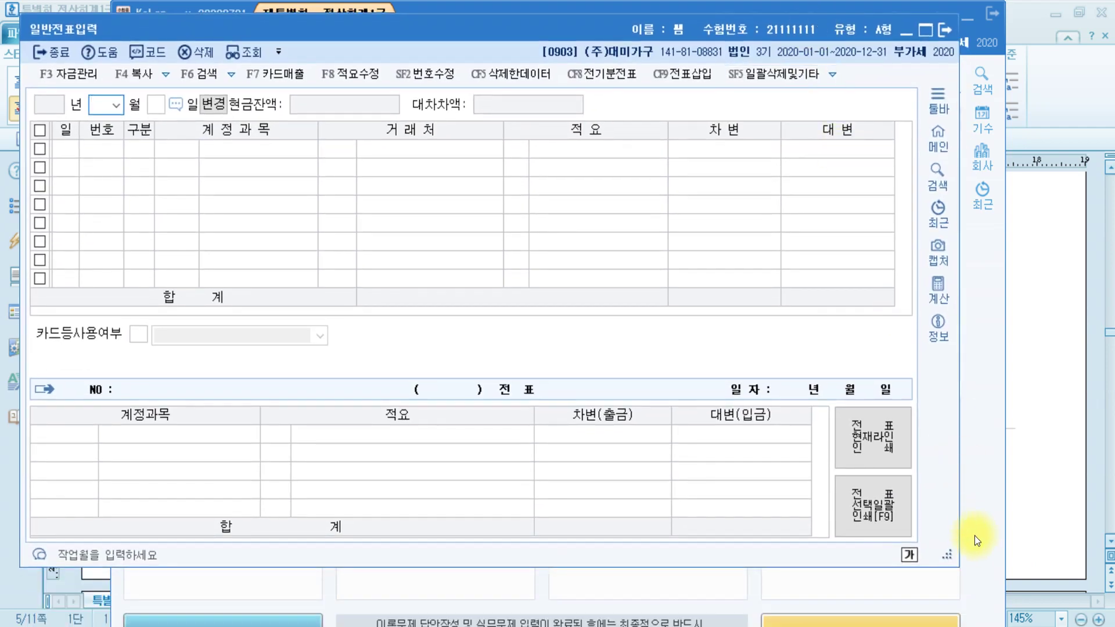
left_click_drag(954, 555, 1062, 529)
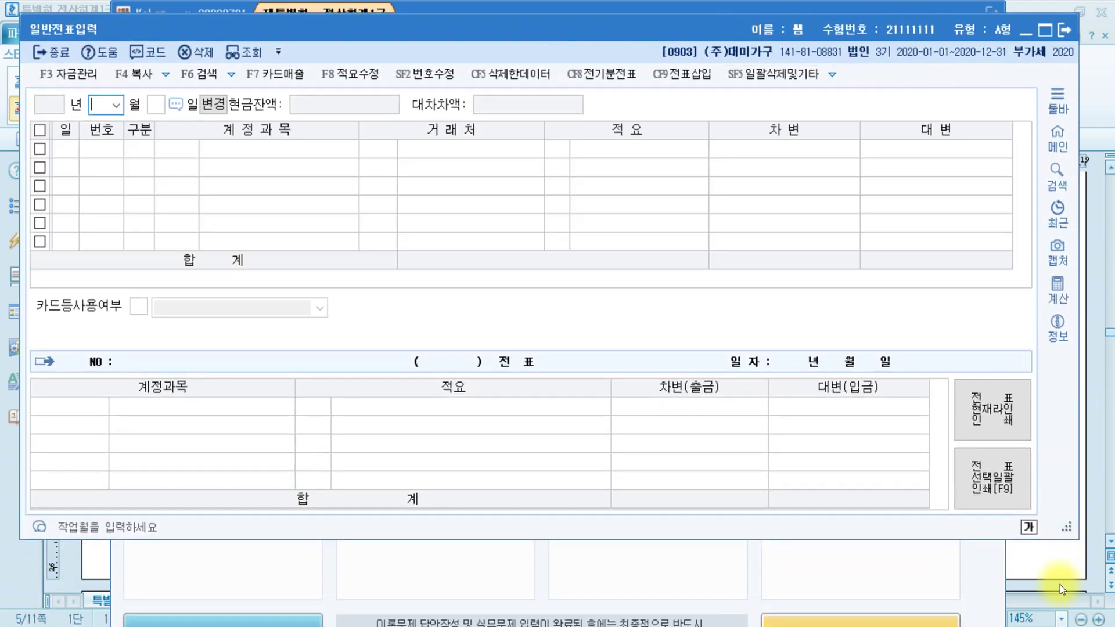
left_click(1061, 577)
scroll(447, 365, "down", 5)
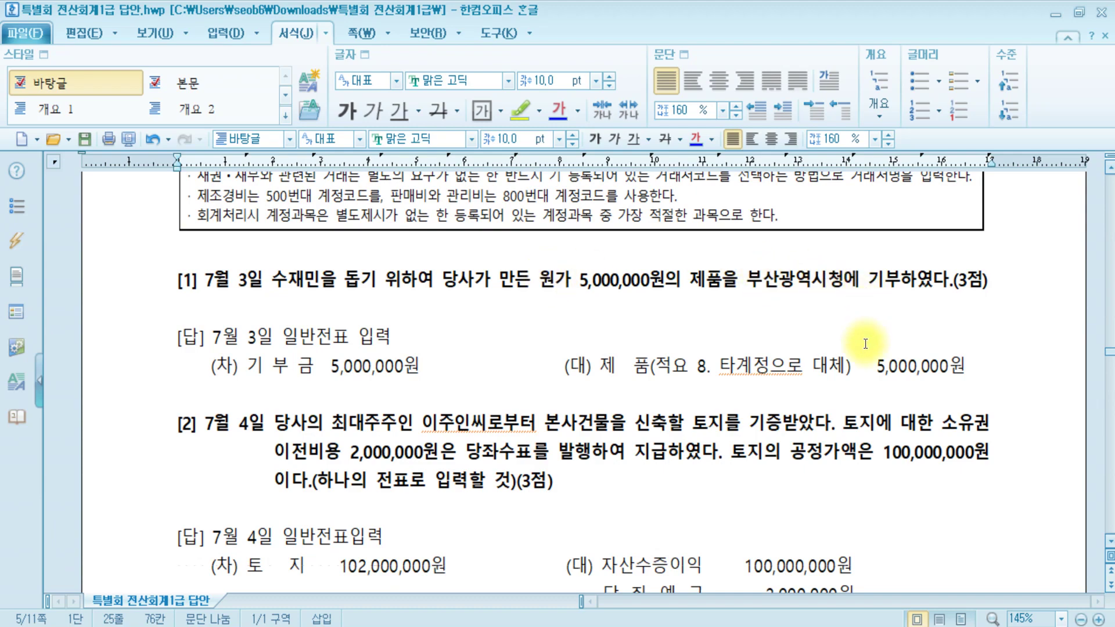
- Start a July 3 voucher with a debit line of 0953 기부금 for 5,000,000
key("alt+Tab")
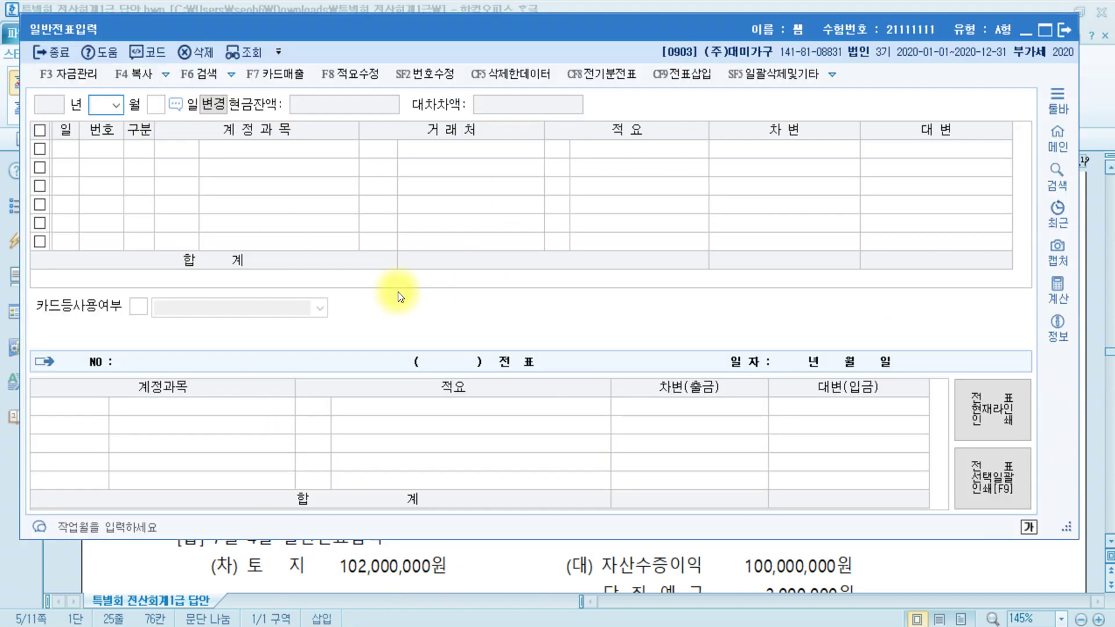
type("07")
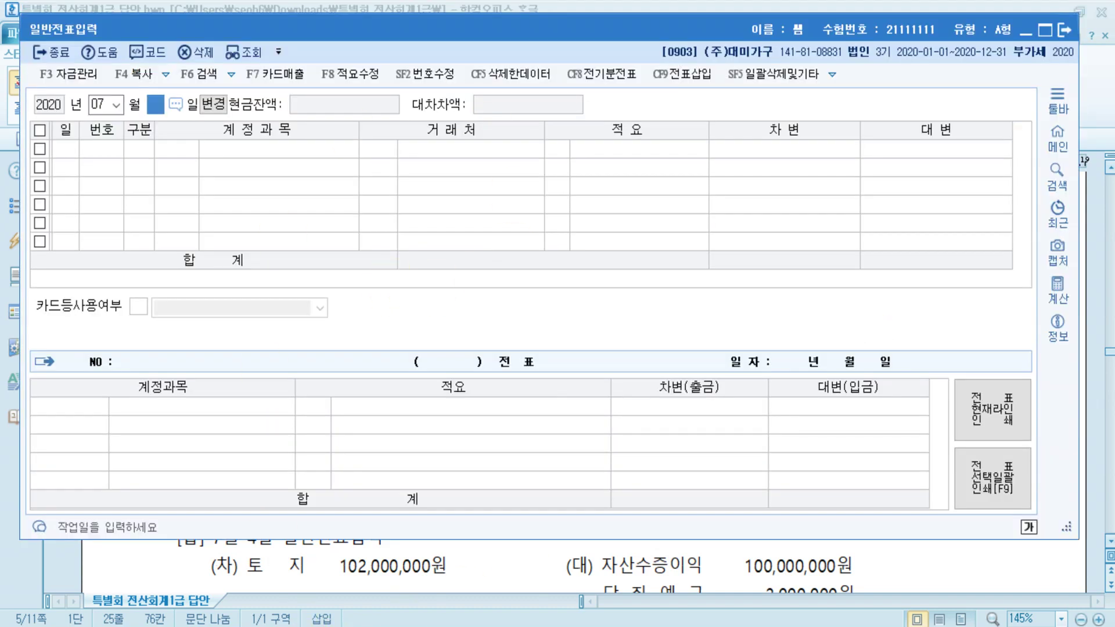
type("3")
key("Return")
type("3")
key("Return")
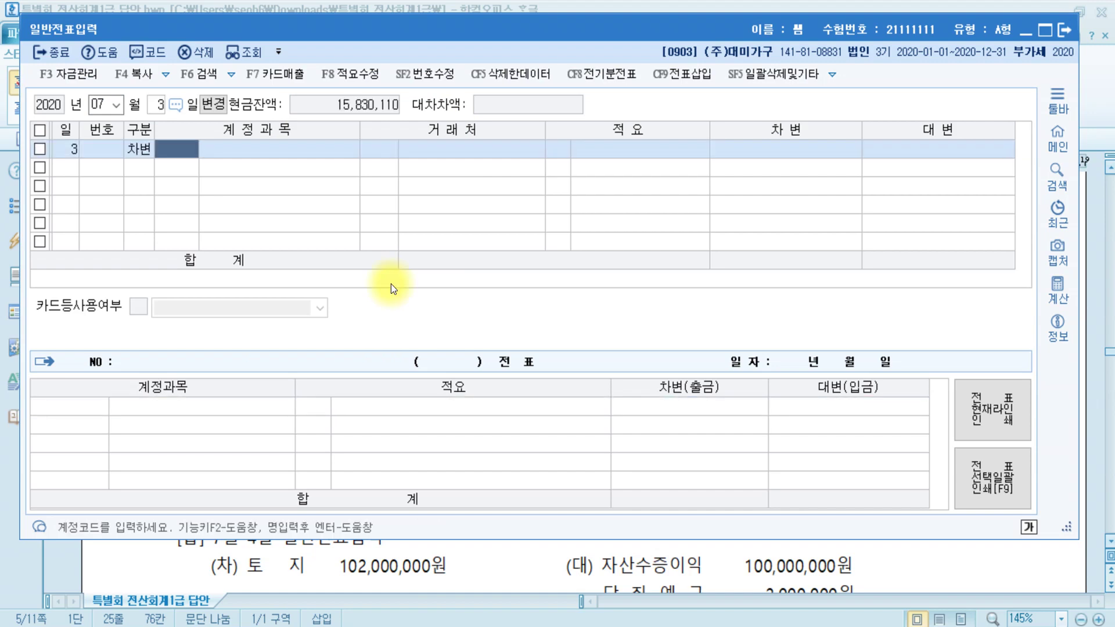
type("기부")
key("Return")
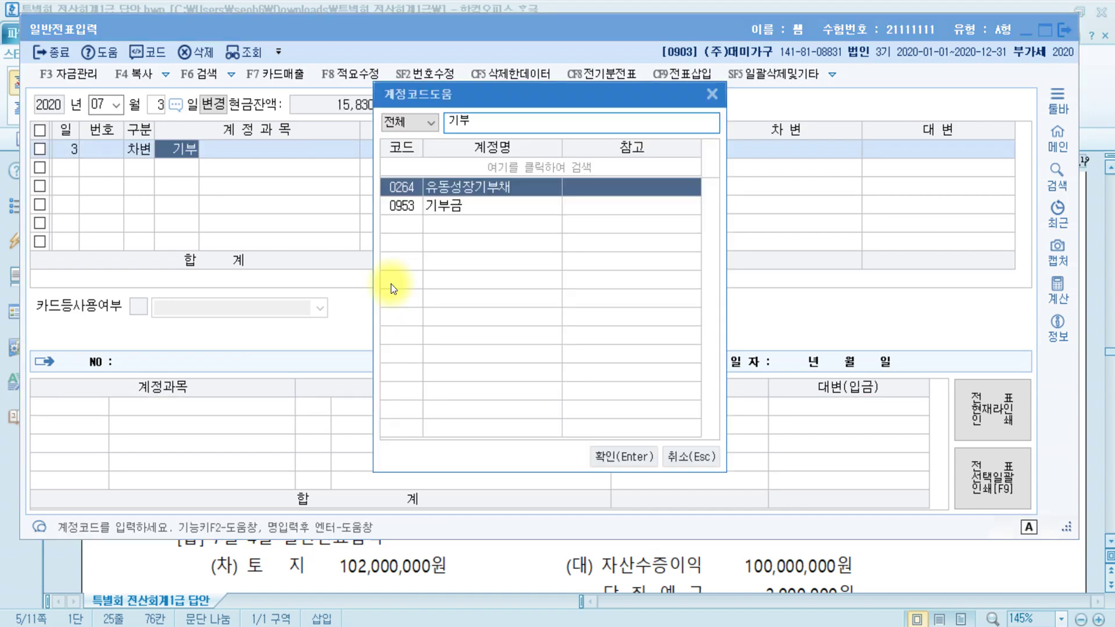
key("Down")
key("Return")
key("Return")
key("Return")
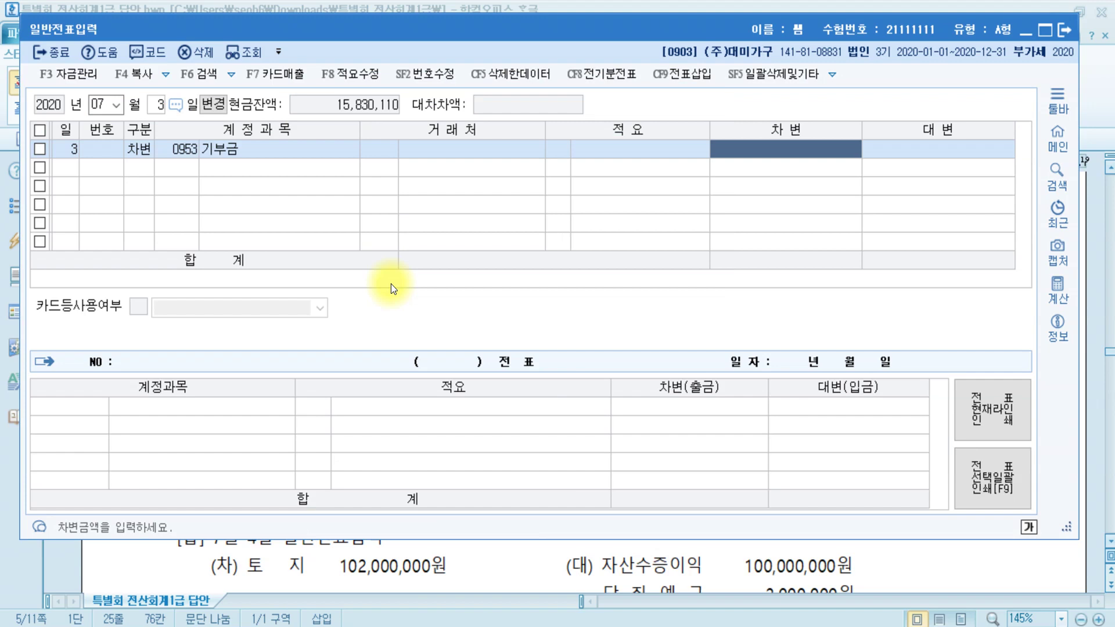
type("5000000")
key("Return")
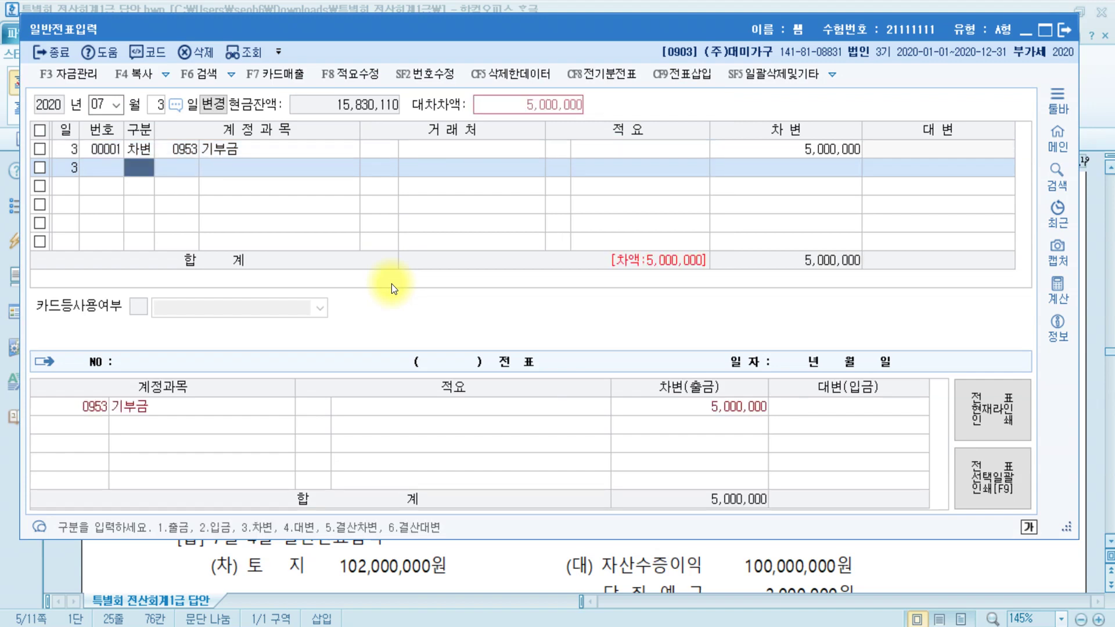
- Credit 0150 제품 5,000,000 with 적요 code 8, then return to the answer document
type("4")
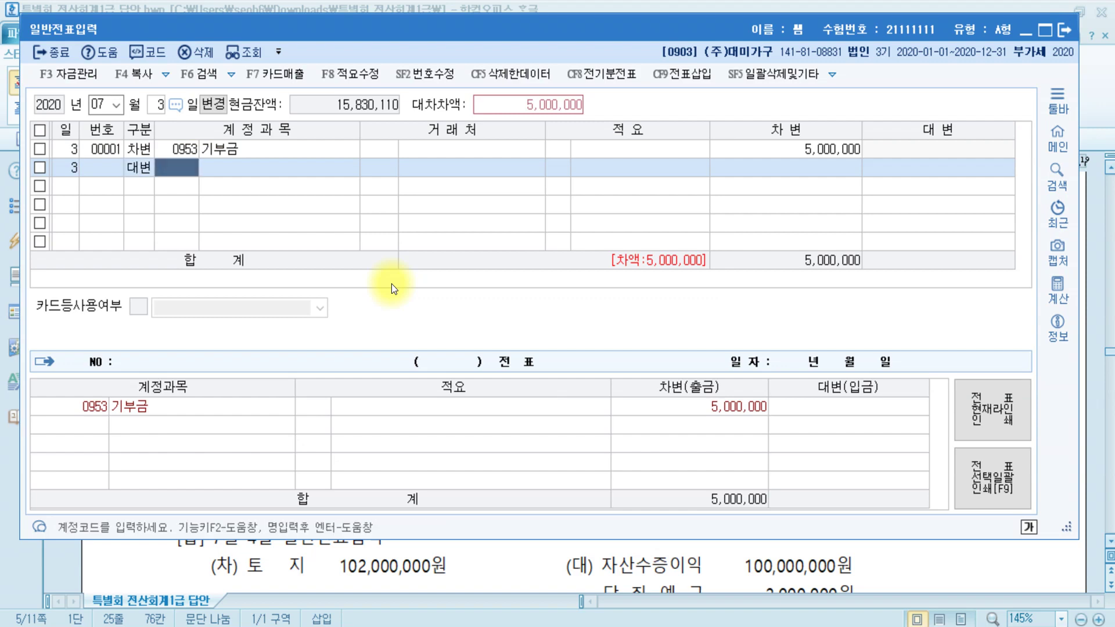
type("제품")
key("Return")
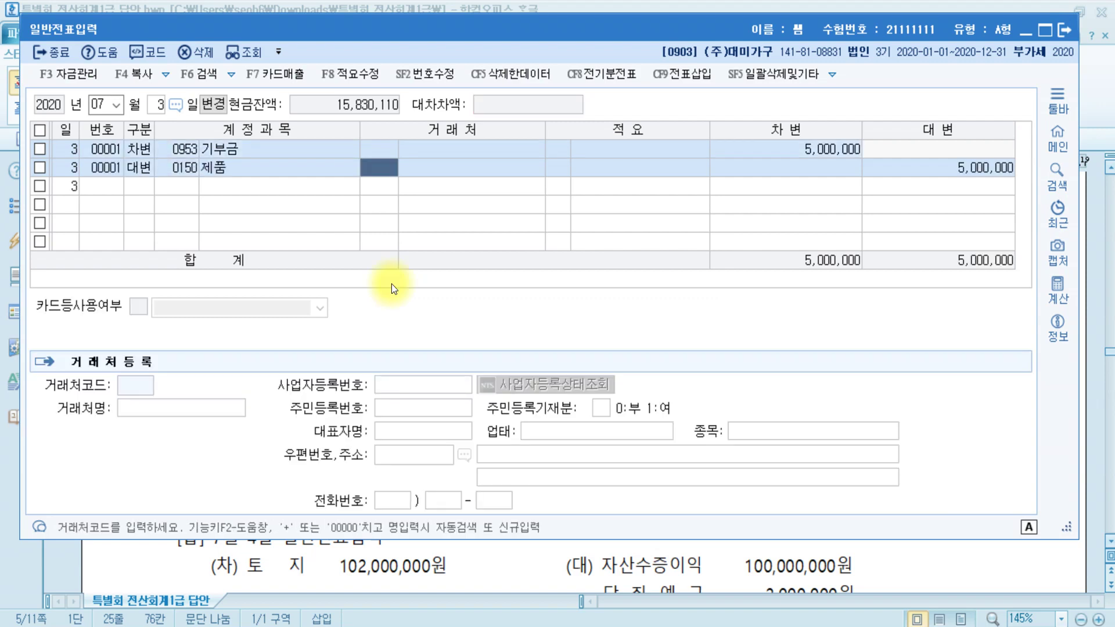
key("Return")
key("Return")
key("Return")
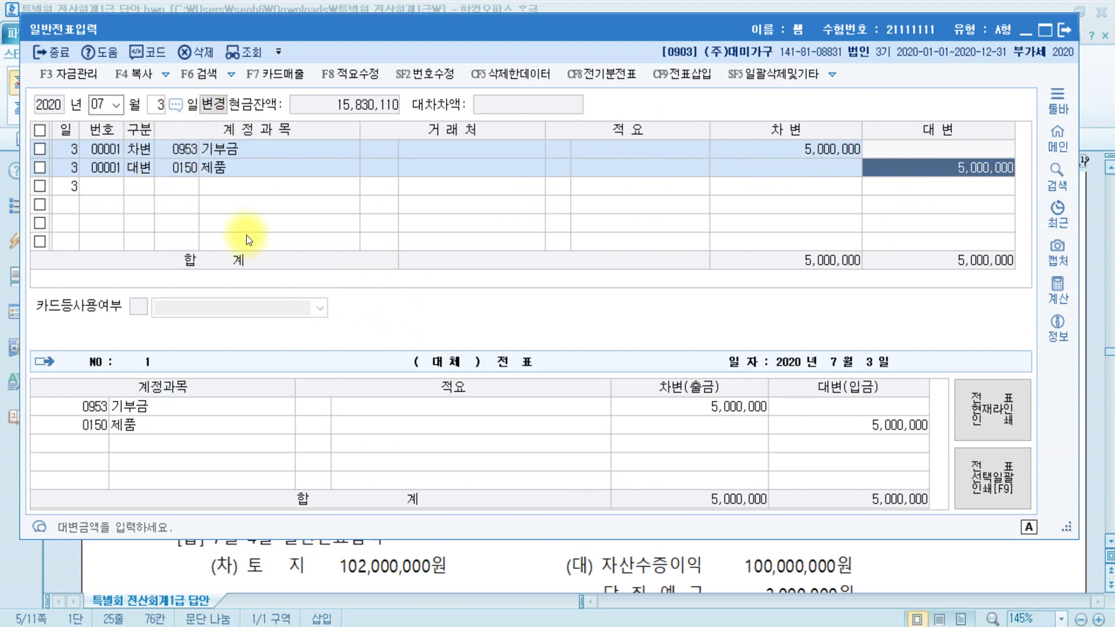
left_click(554, 167)
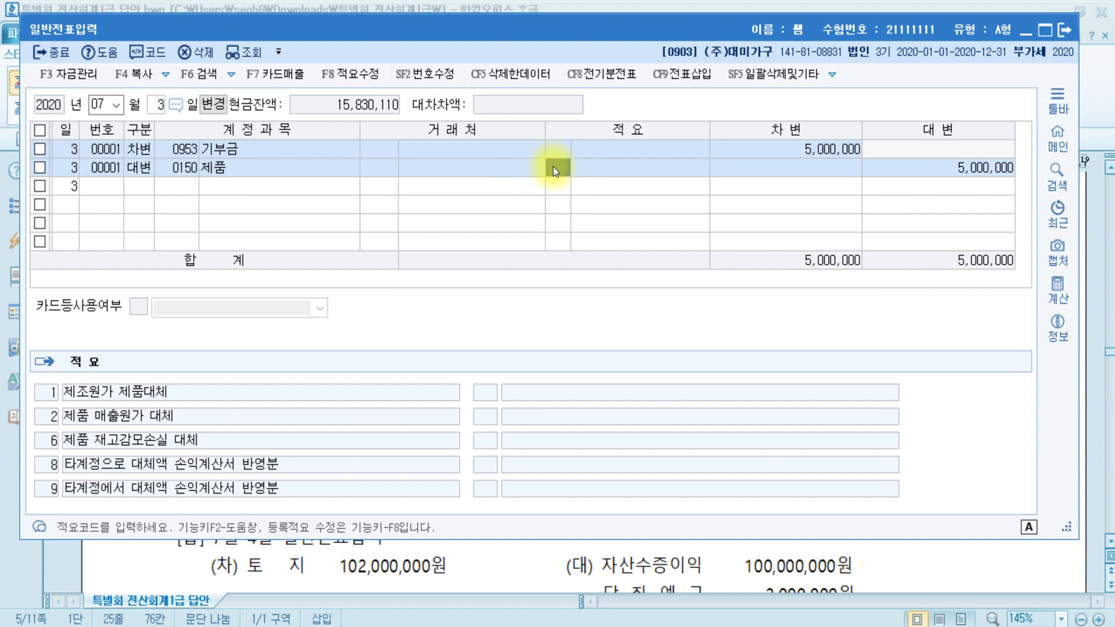
type("8")
key("Return")
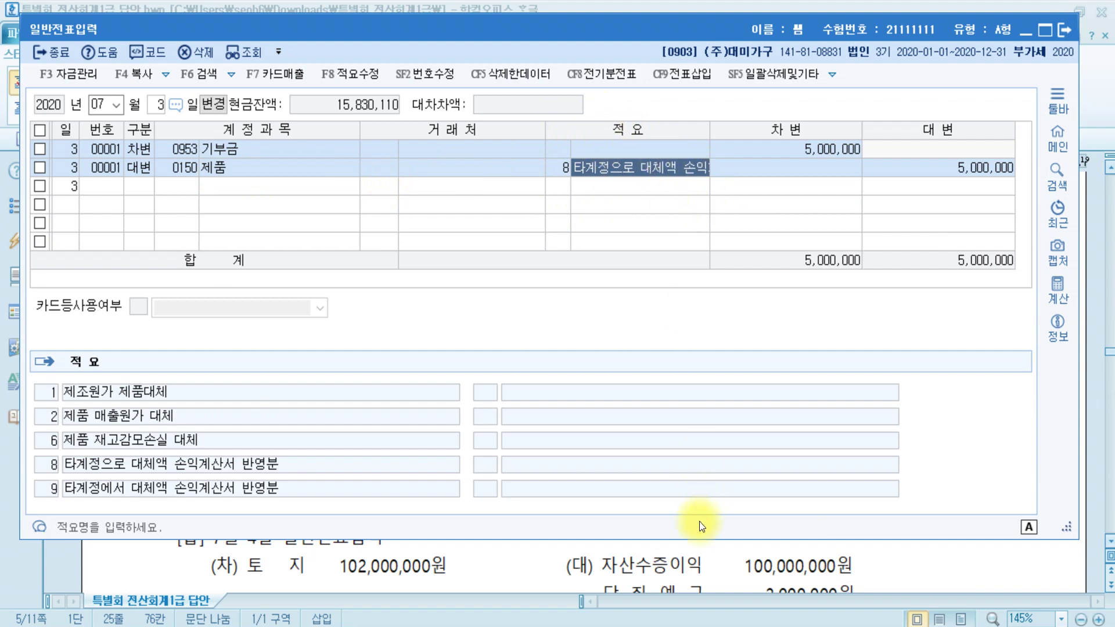
left_click(702, 567)
- Read question [2]'s July 4 donated land answer in Hangul, then return to 일반전표입력
scroll(694, 547, "down", 2)
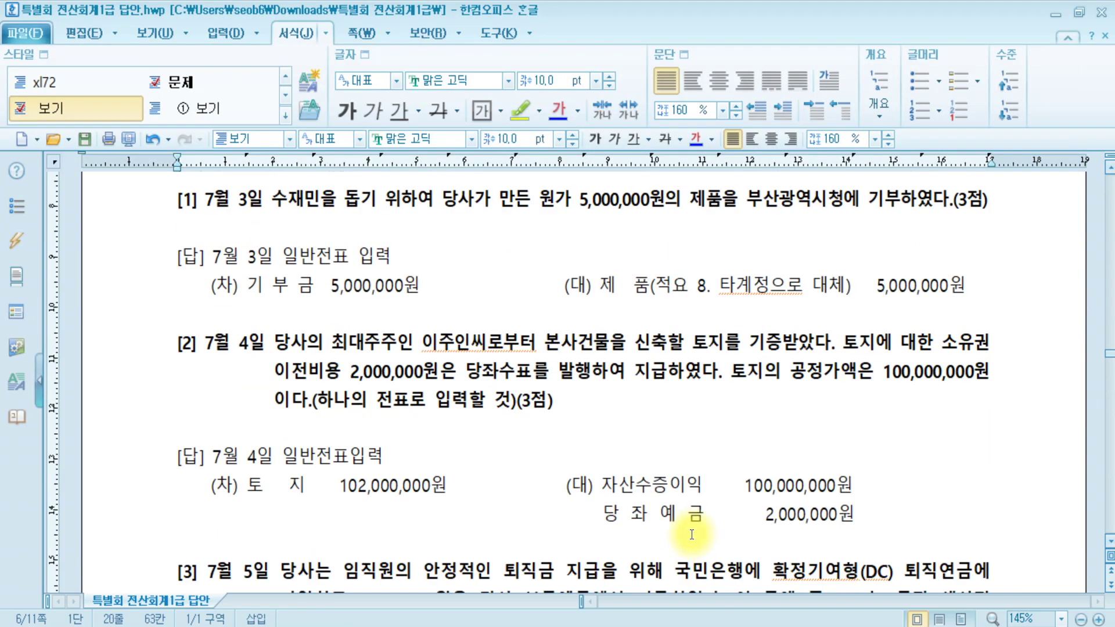
left_click_drag(716, 288, 939, 288)
left_click(807, 413)
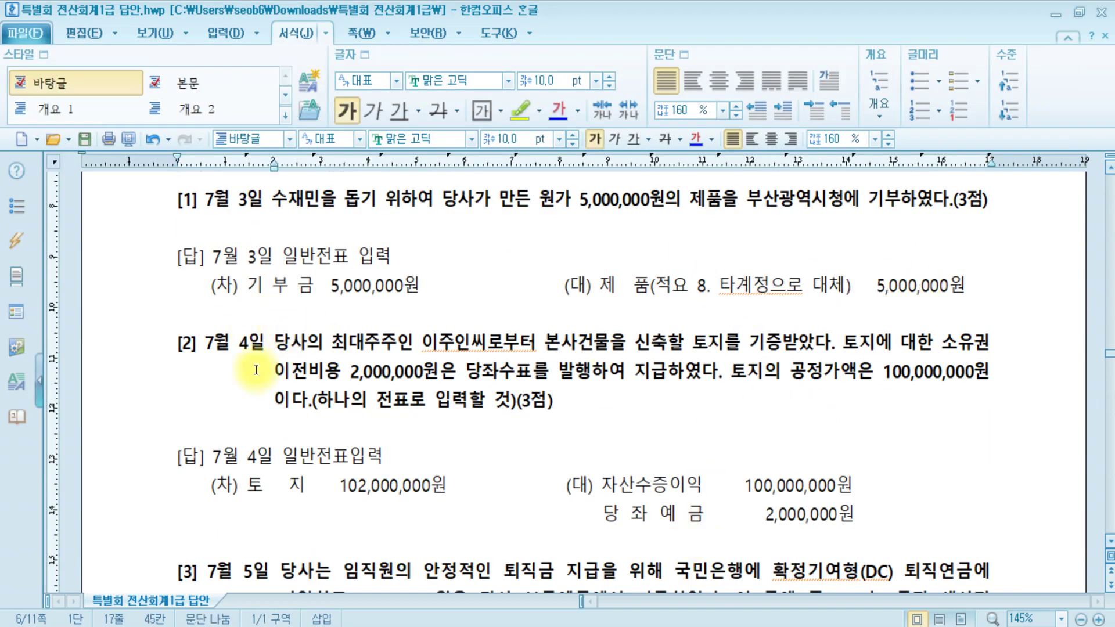
scroll(279, 371, "down", 2)
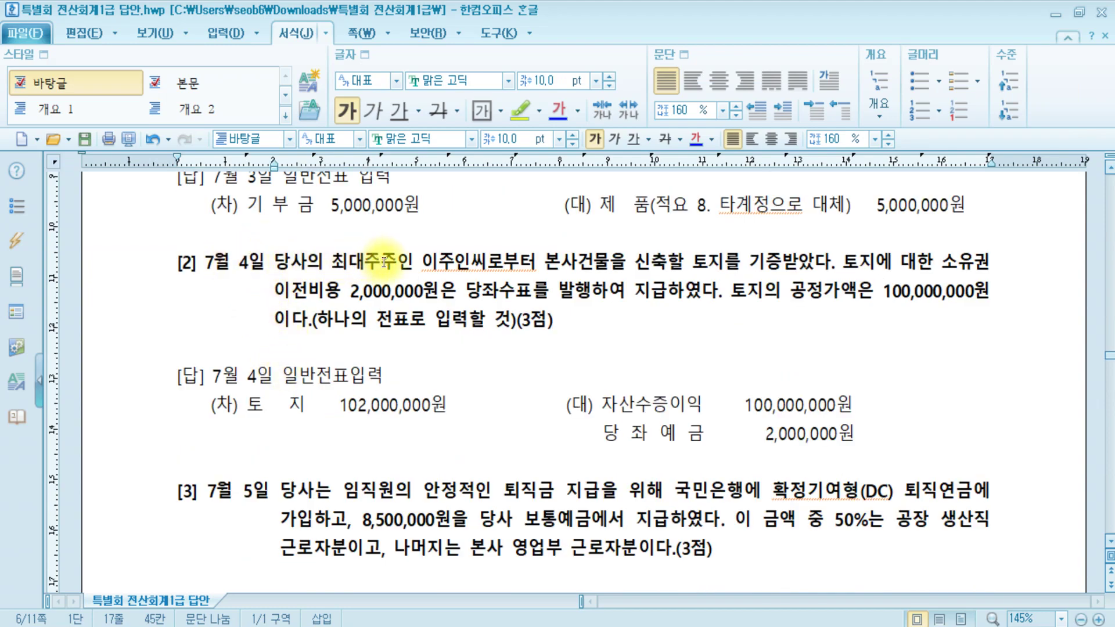
left_click(617, 266)
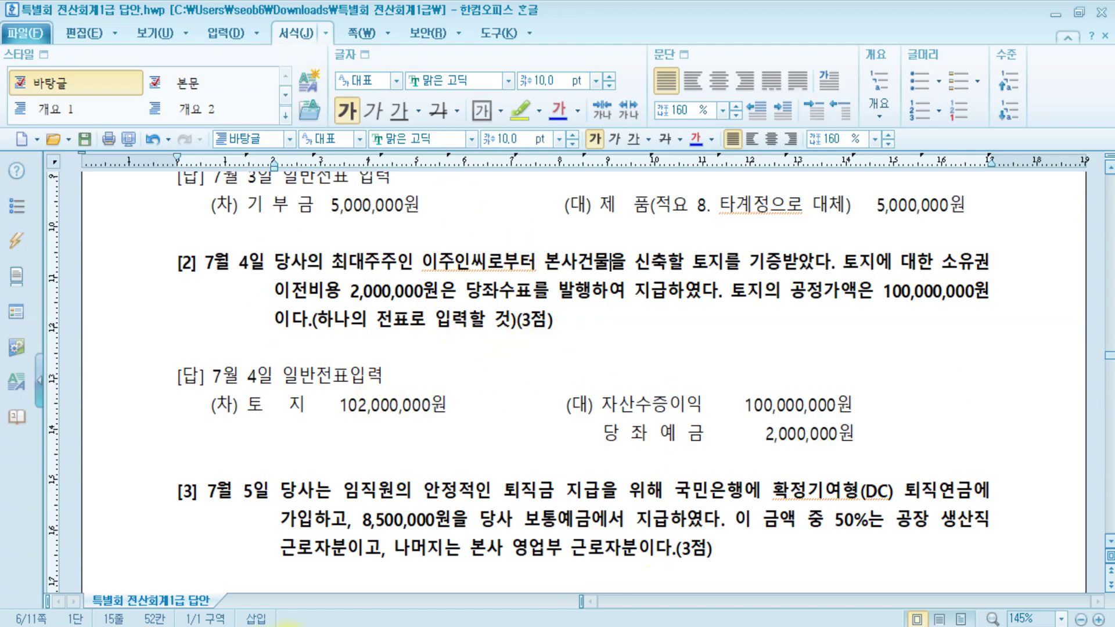
key("alt+Tab")
- Set the voucher day to July 4 and debit 0201 토지 for 102,000,000
left_click(151, 110)
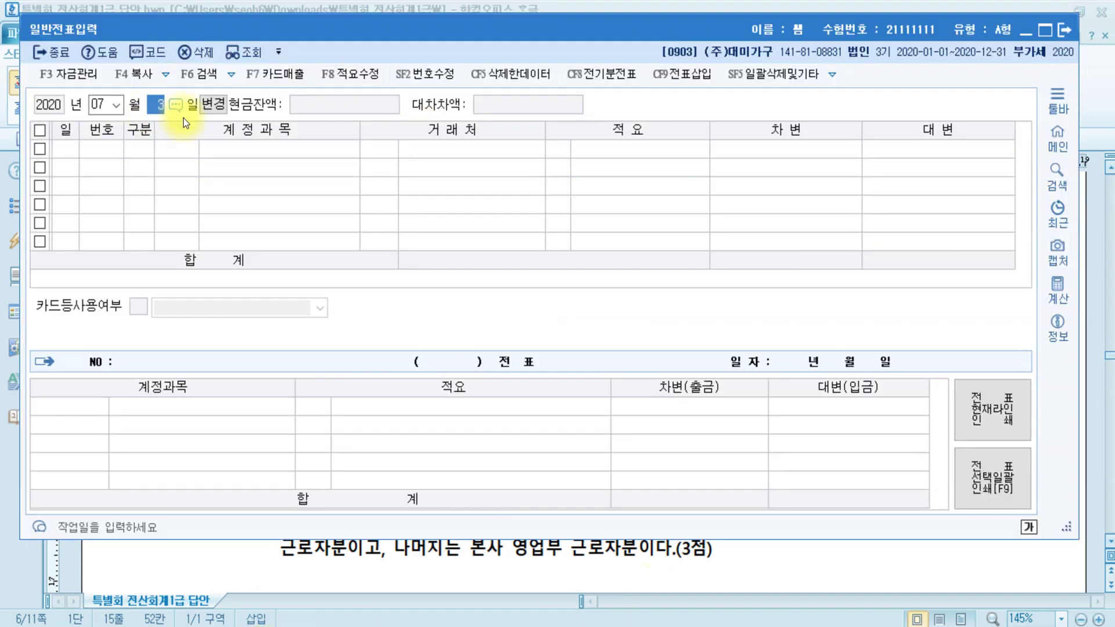
type("4")
key("Return")
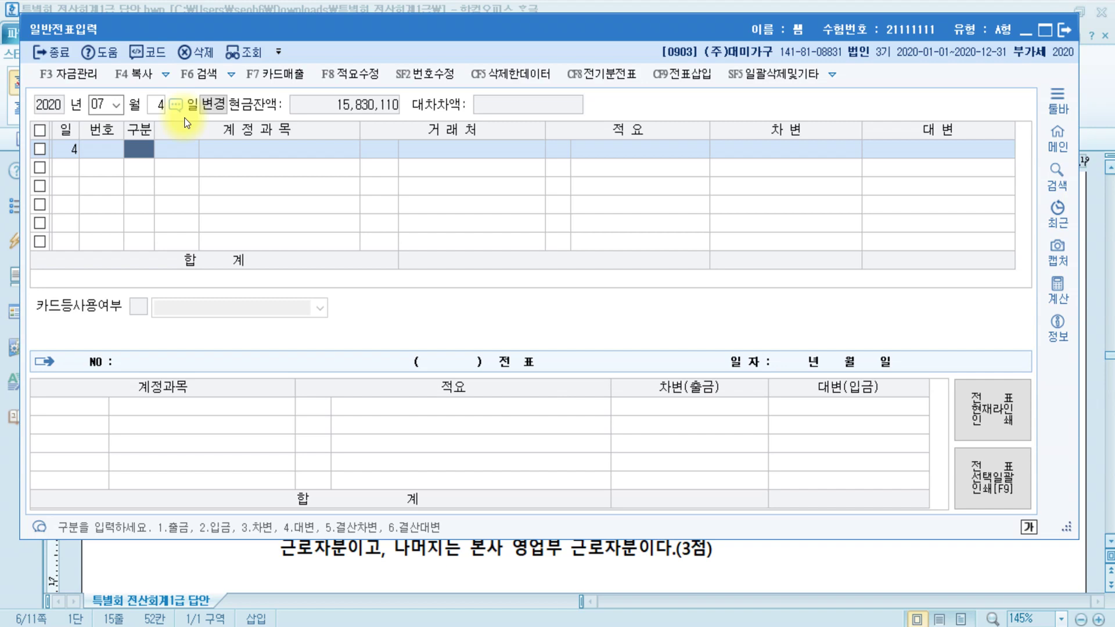
type("3")
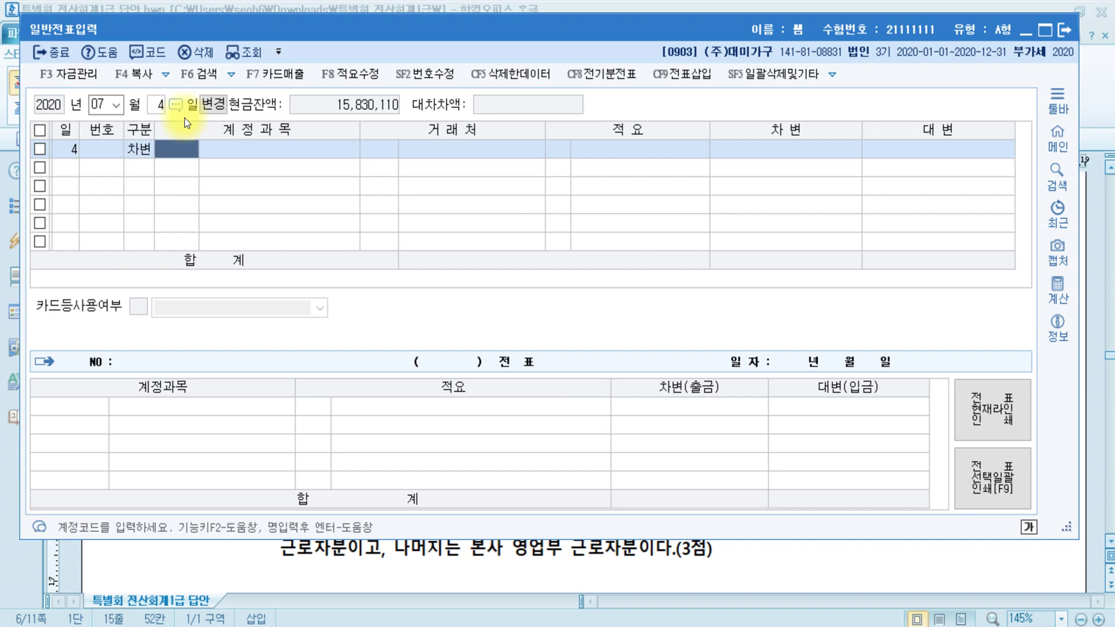
type("201")
key("Return")
key("Return")
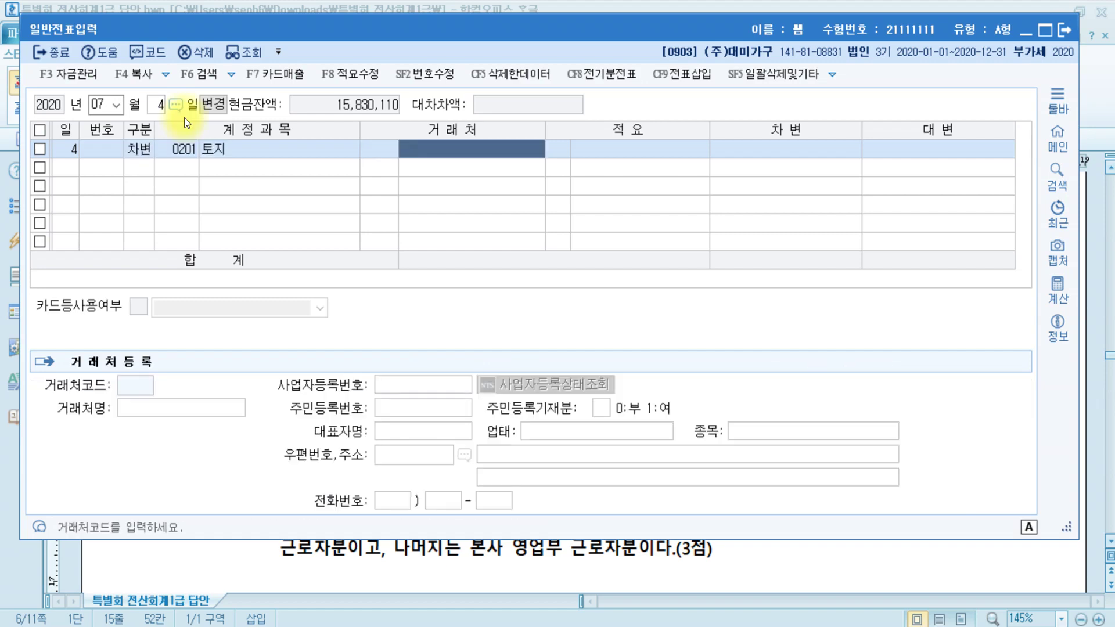
key("Return")
key("Return")
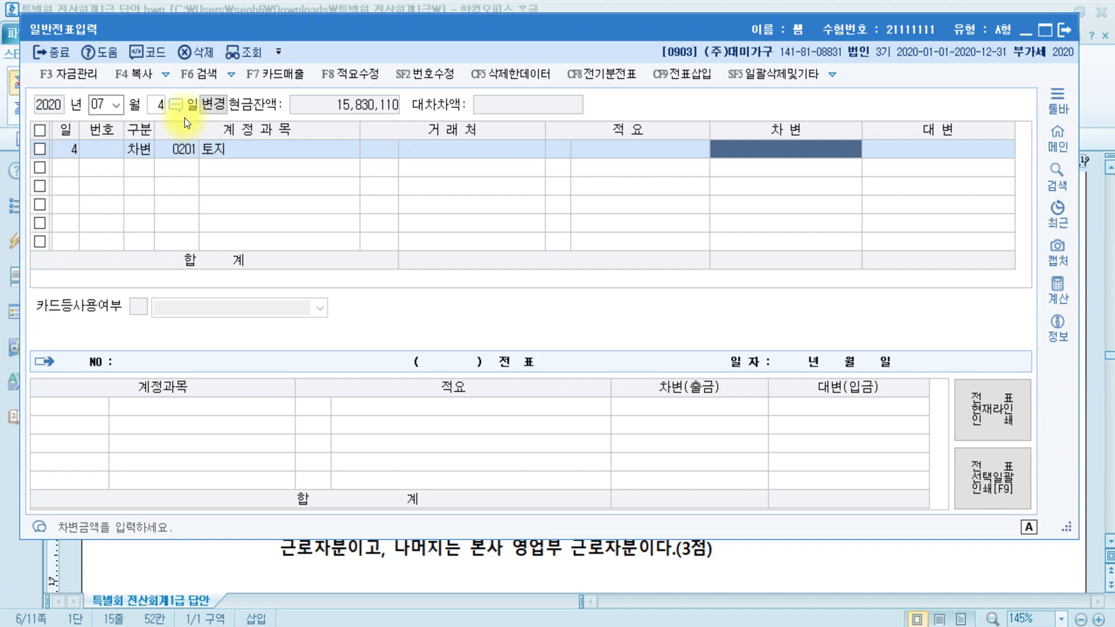
type("102000000")
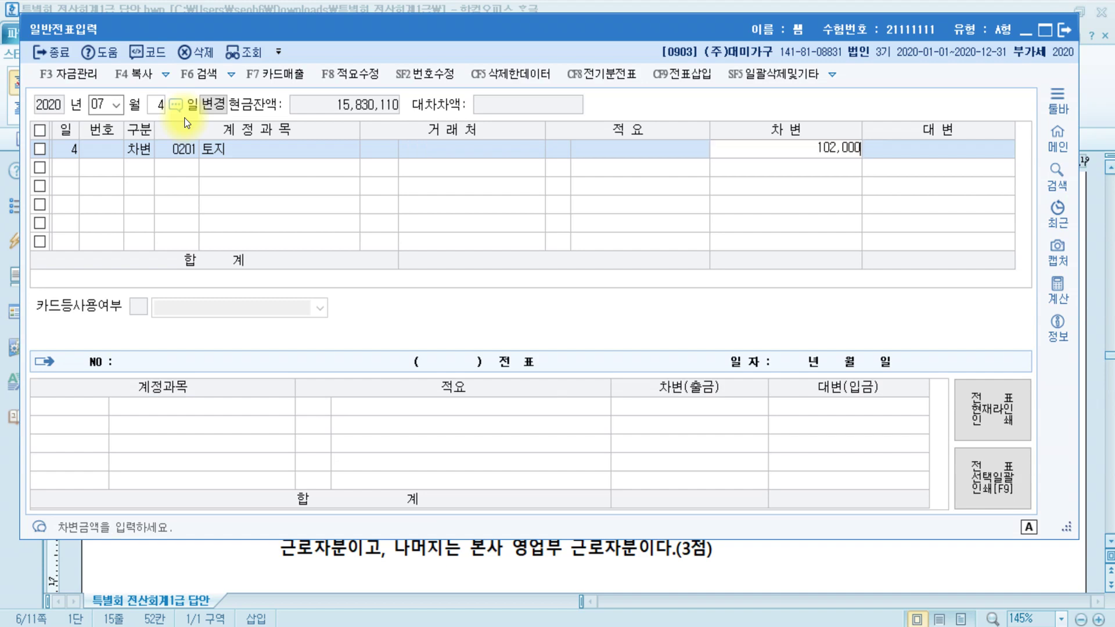
key("Return")
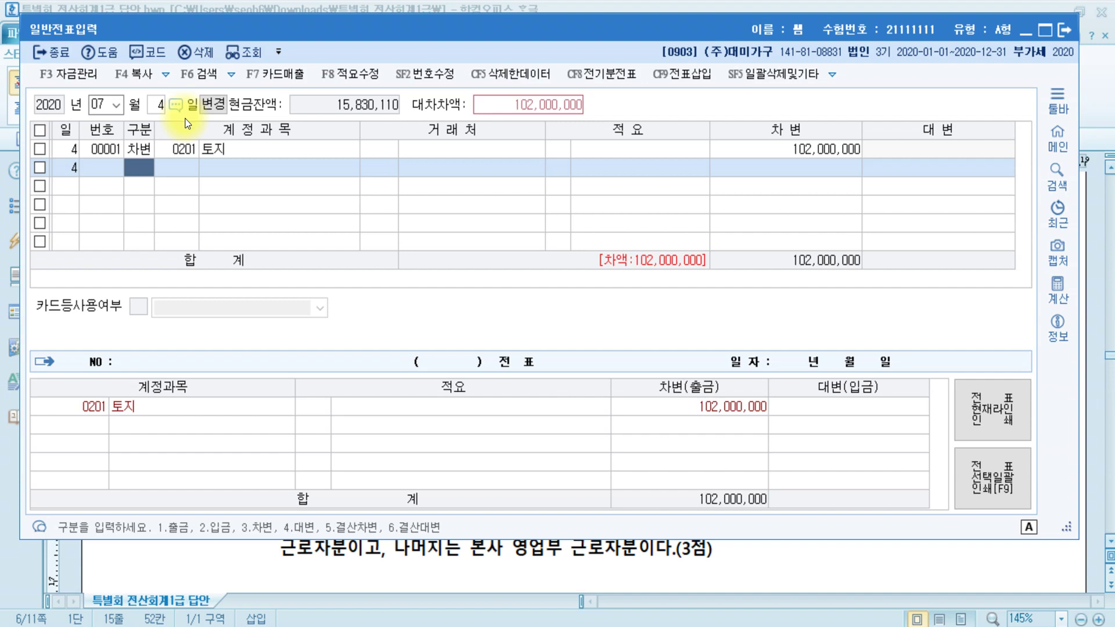
- Add a credit line of 0917 자산수증이익 for 100,000,000
type("4")
key("Return")
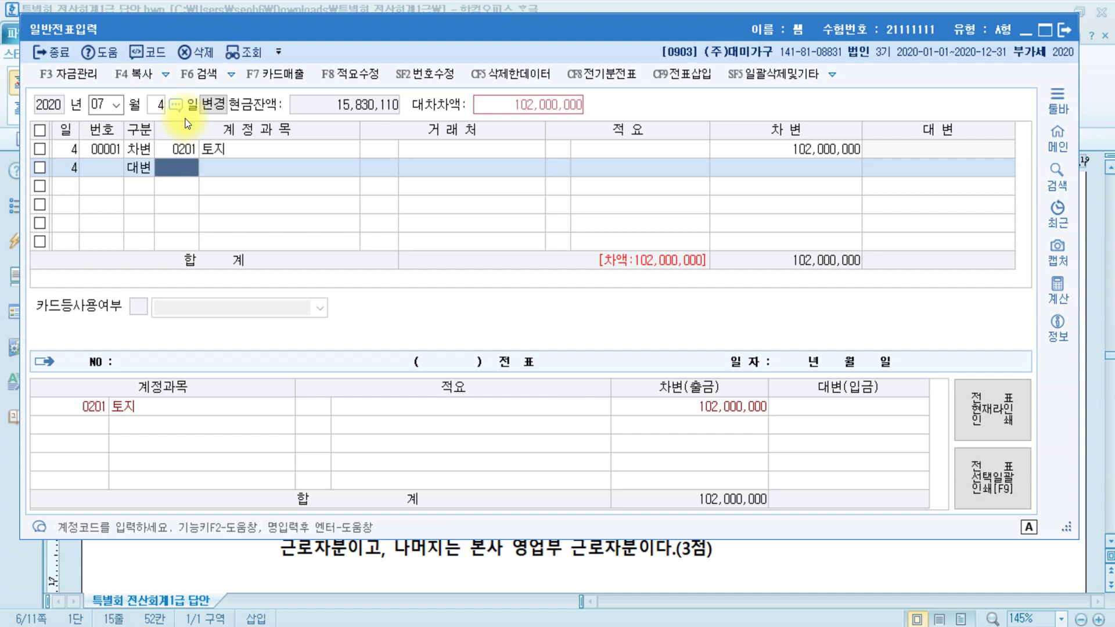
type("수증")
key("Return")
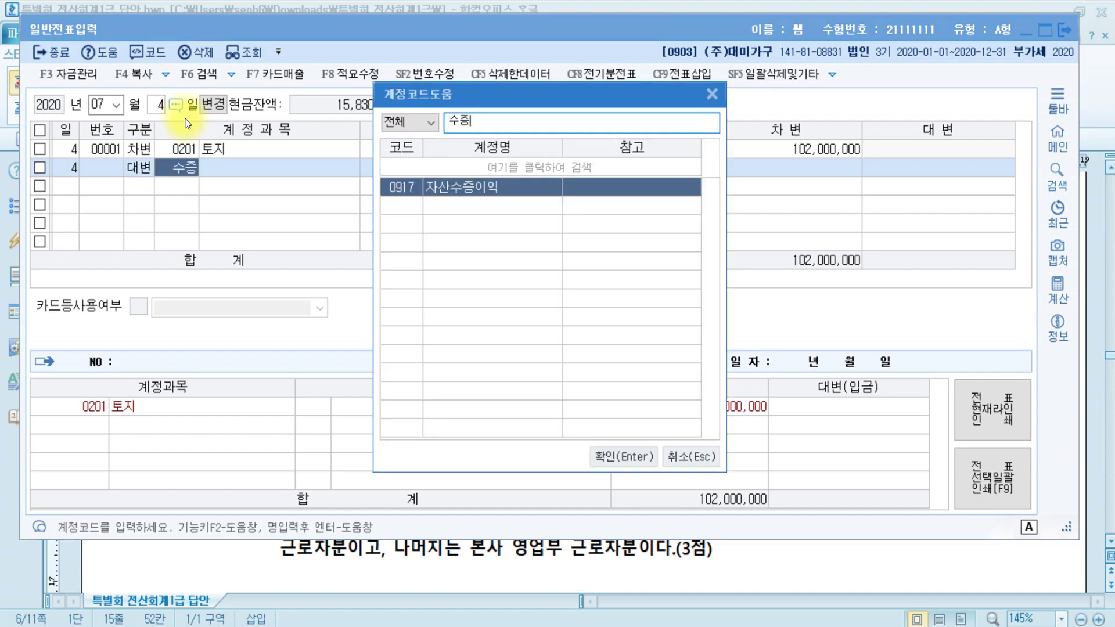
key("Return")
key("Return")
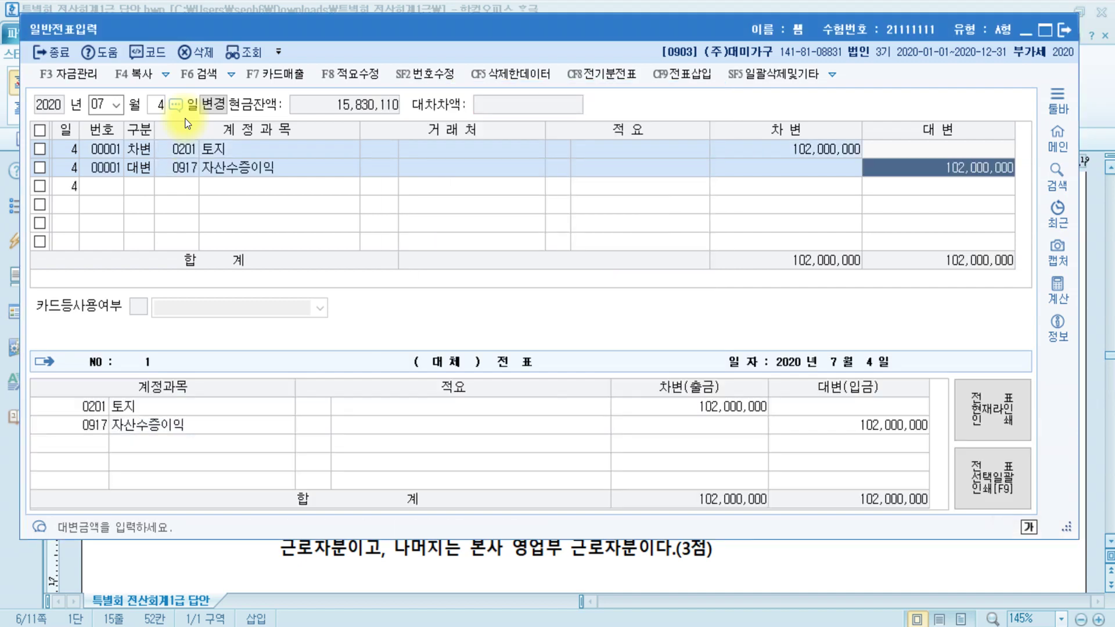
type("100000000")
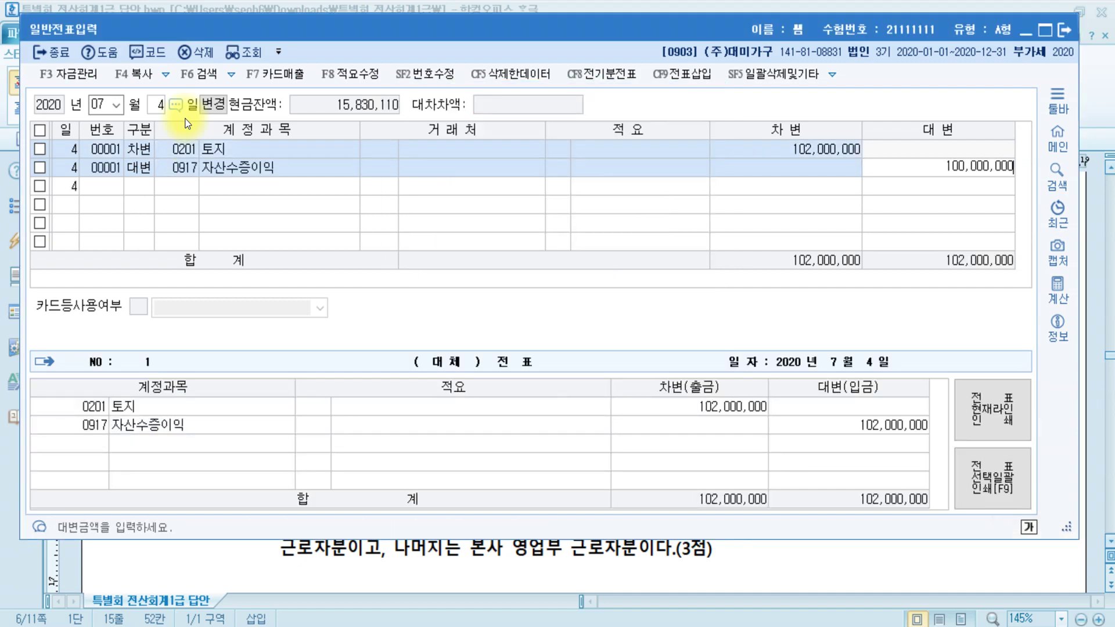
key("Return")
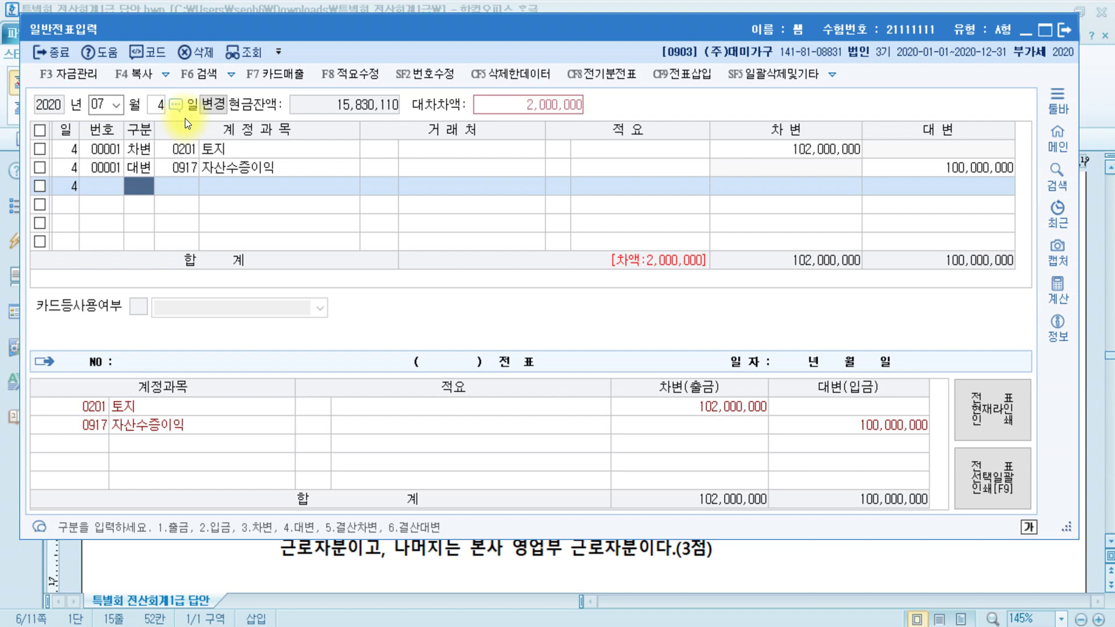
- Credit 0102 당좌예금 for the balancing 2,000,000, then bring up the answer document
type("4")
key("Return")
type("당좌")
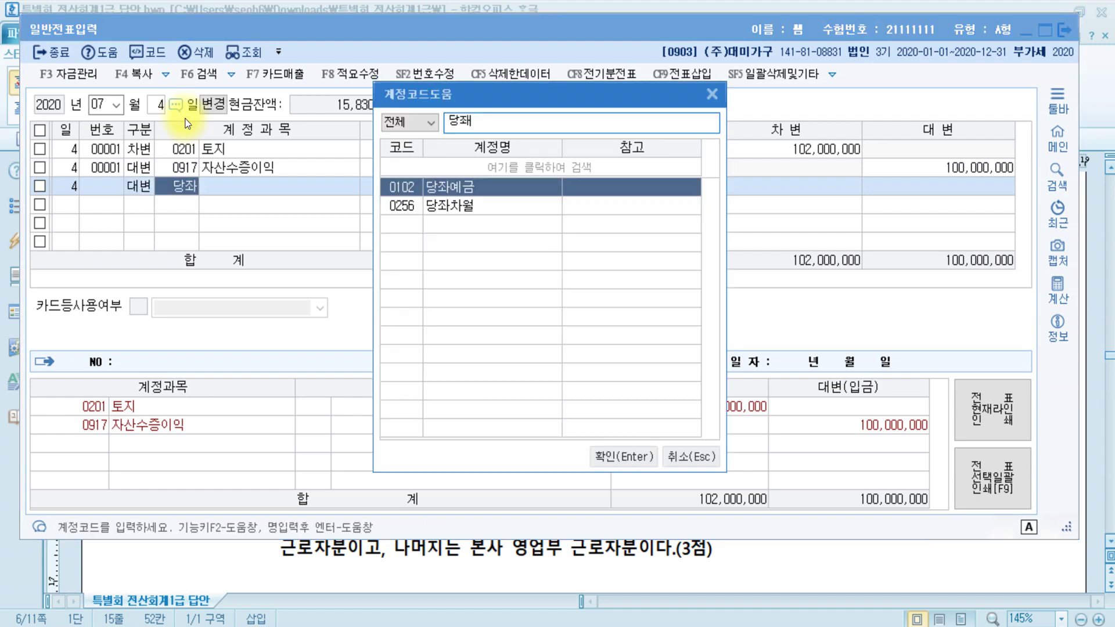
key("Return")
key("Return")
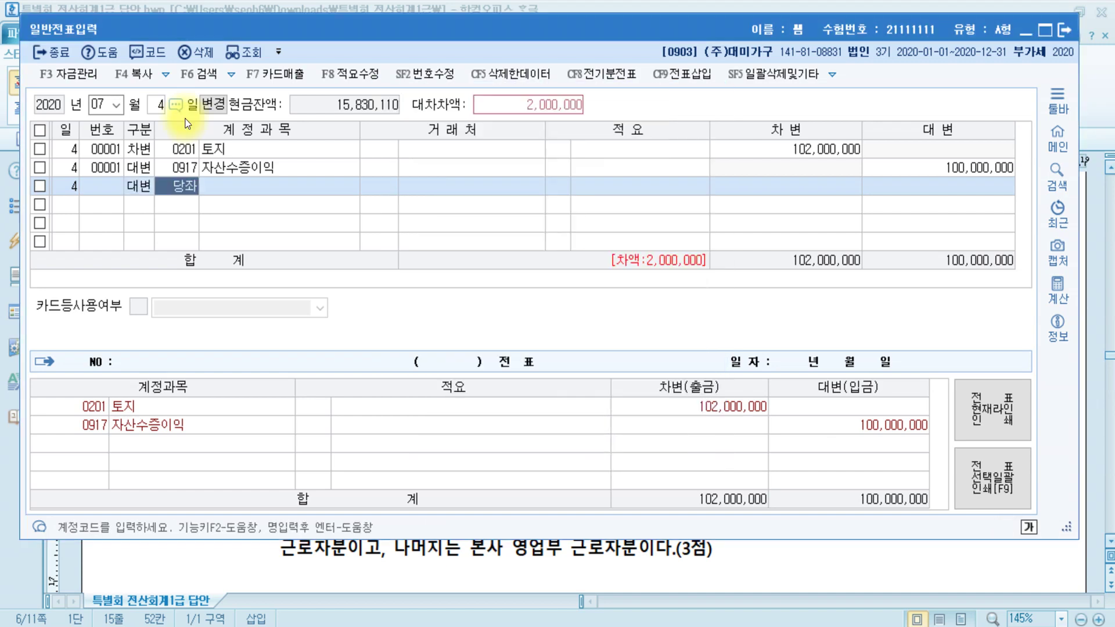
key("Return")
key("Return")
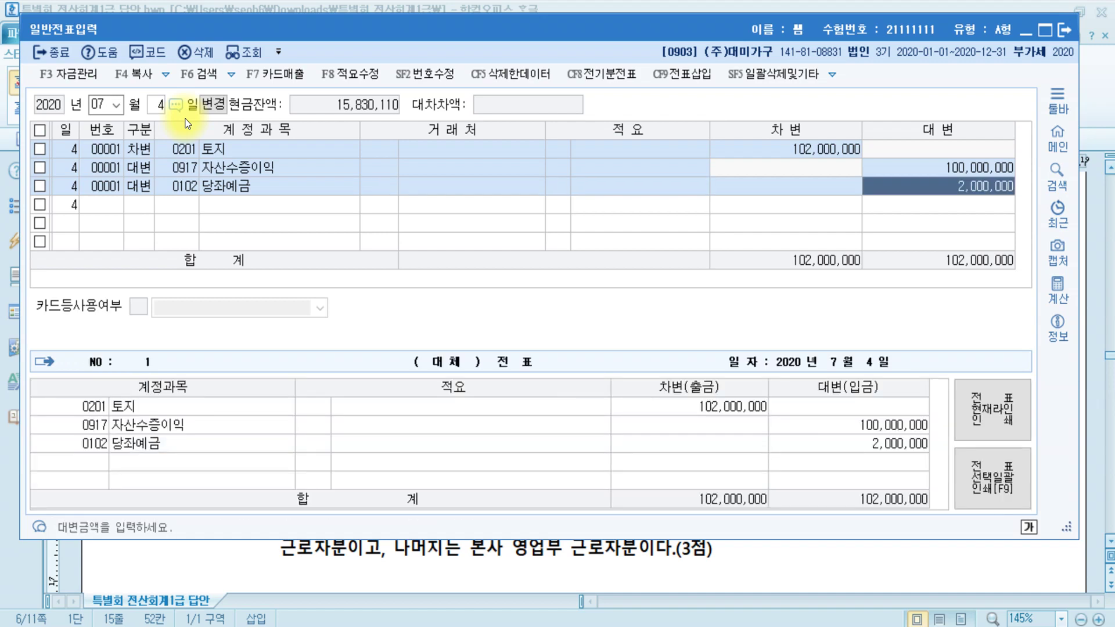
scroll(784, 567, "down", 4)
left_click(796, 567)
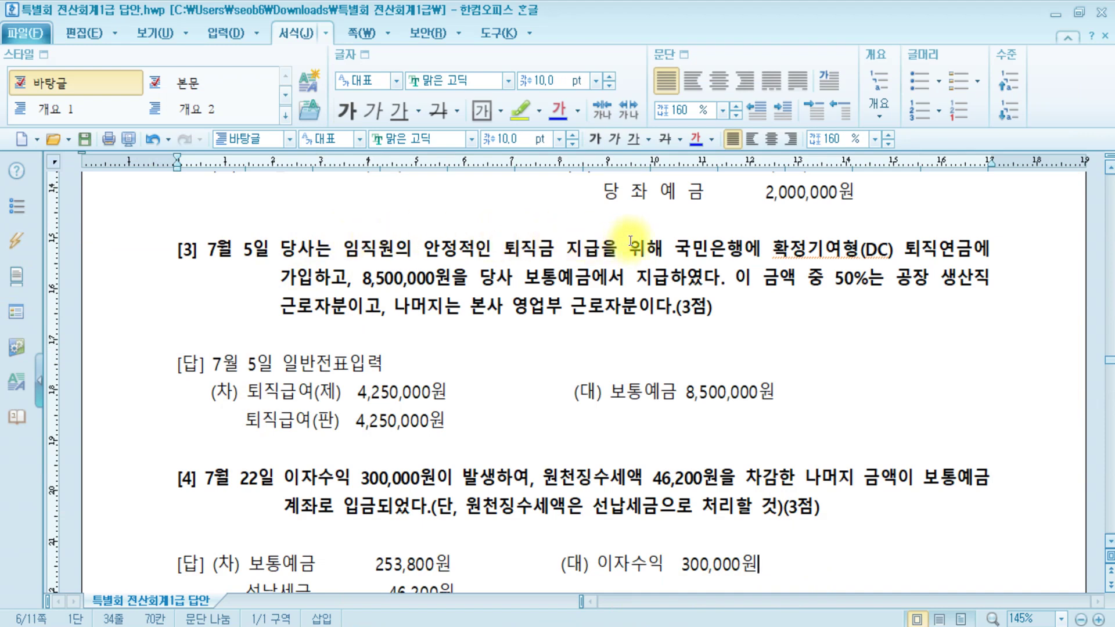
- Highlight 기여형 in question [3] in yellow, then switch back to 일반전표입력
left_click_drag(809, 249, 864, 246)
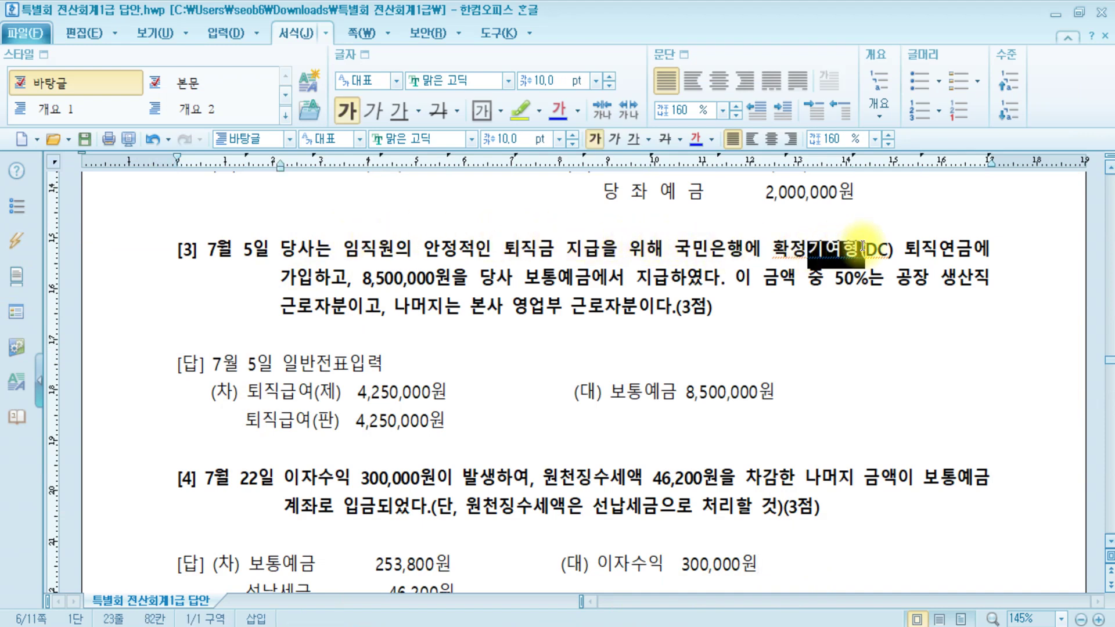
left_click(513, 112)
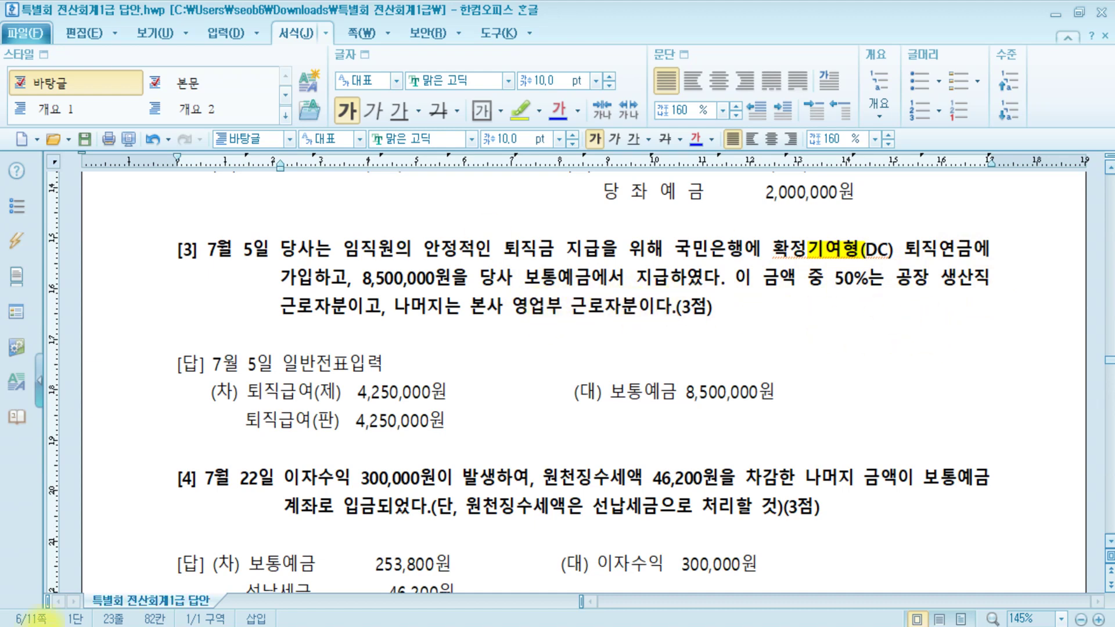
mouse_move(296, 626)
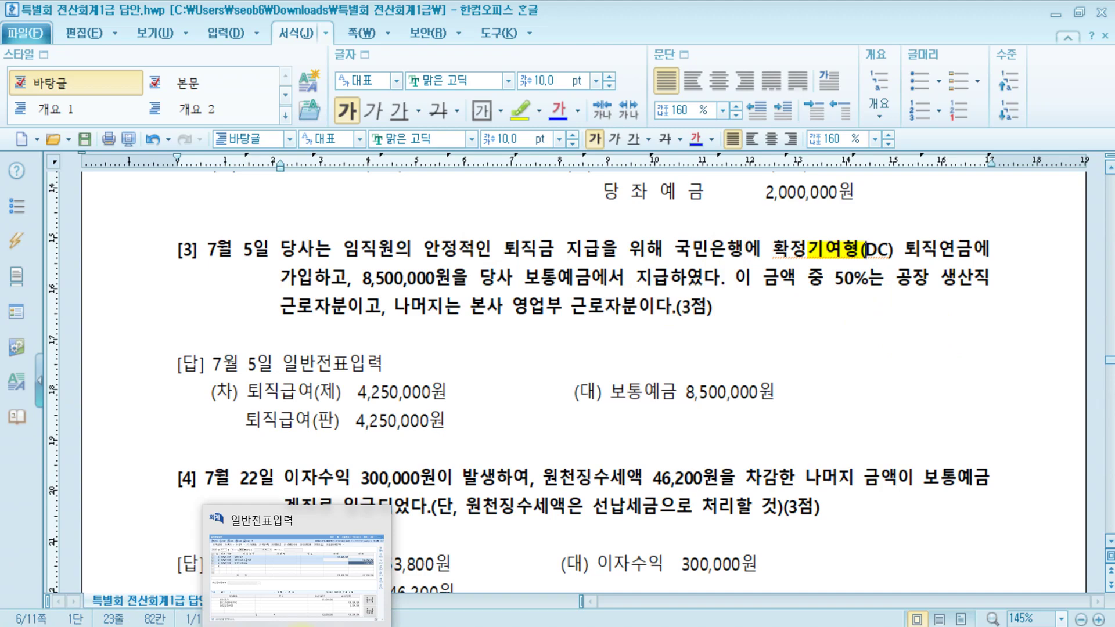
left_click(303, 583)
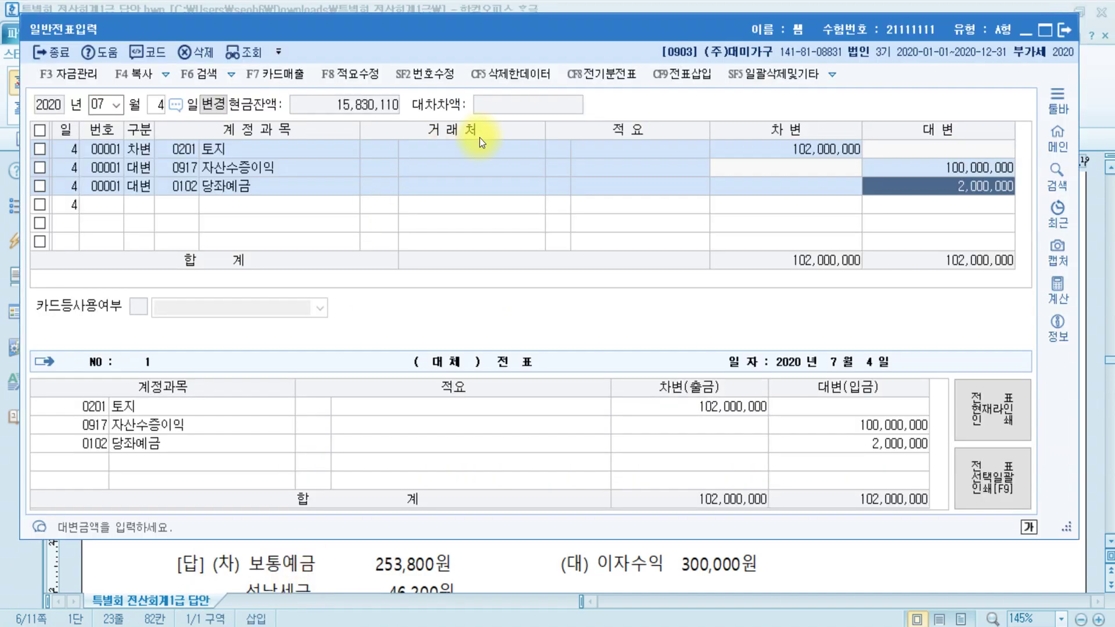
- Start a July 5 entry crediting 0103 보통예금 for 8,500,000
key("Escape")
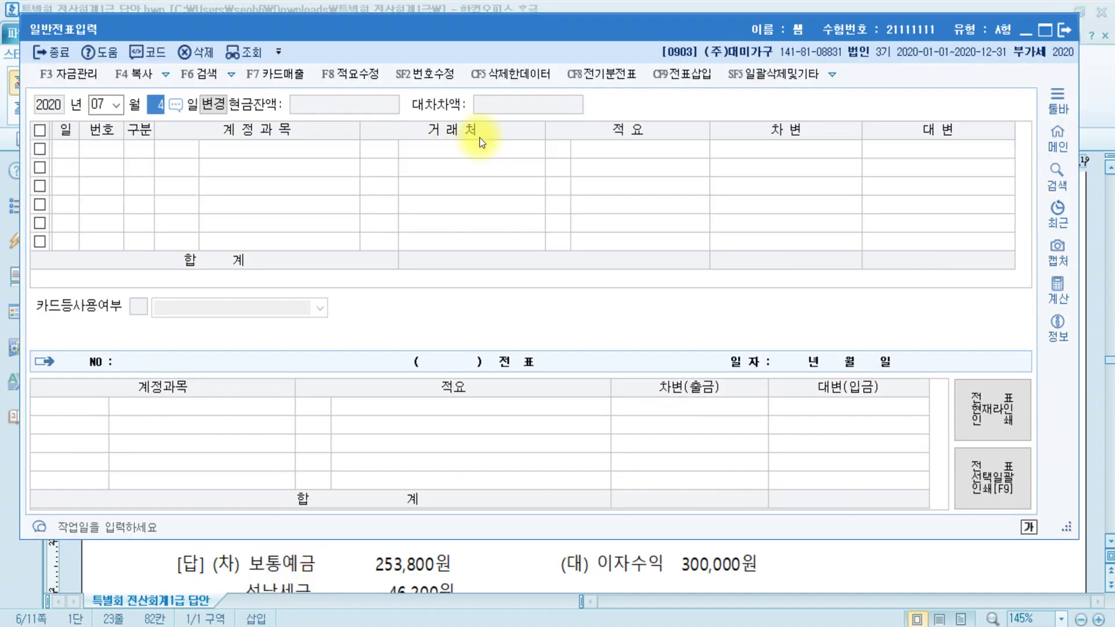
type("5")
key("Return")
type("4")
key("Return")
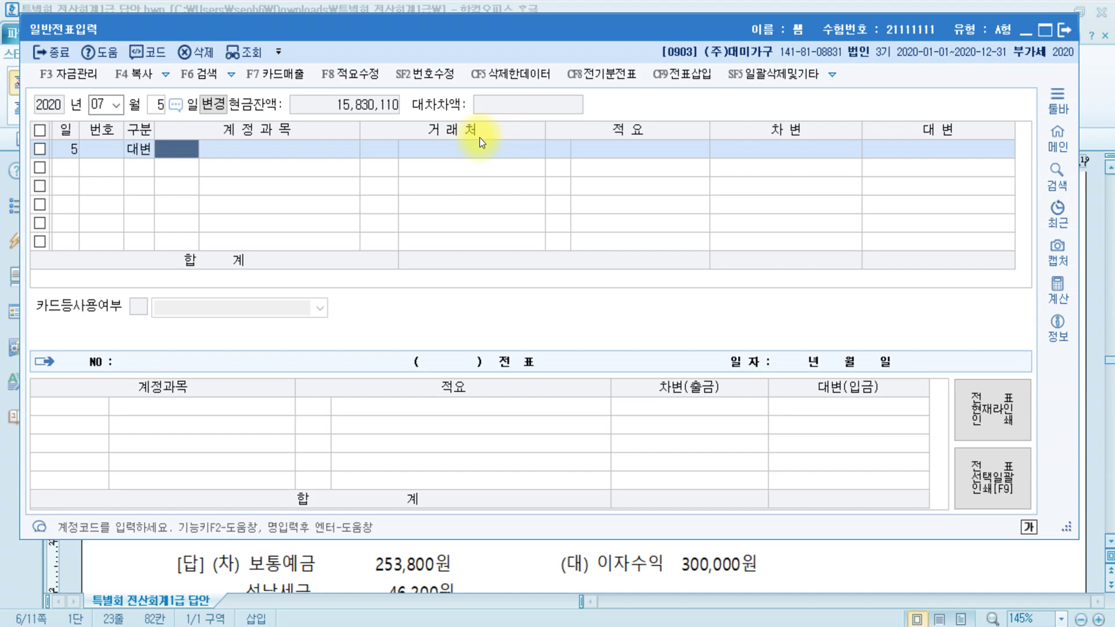
type("보통")
key("Return")
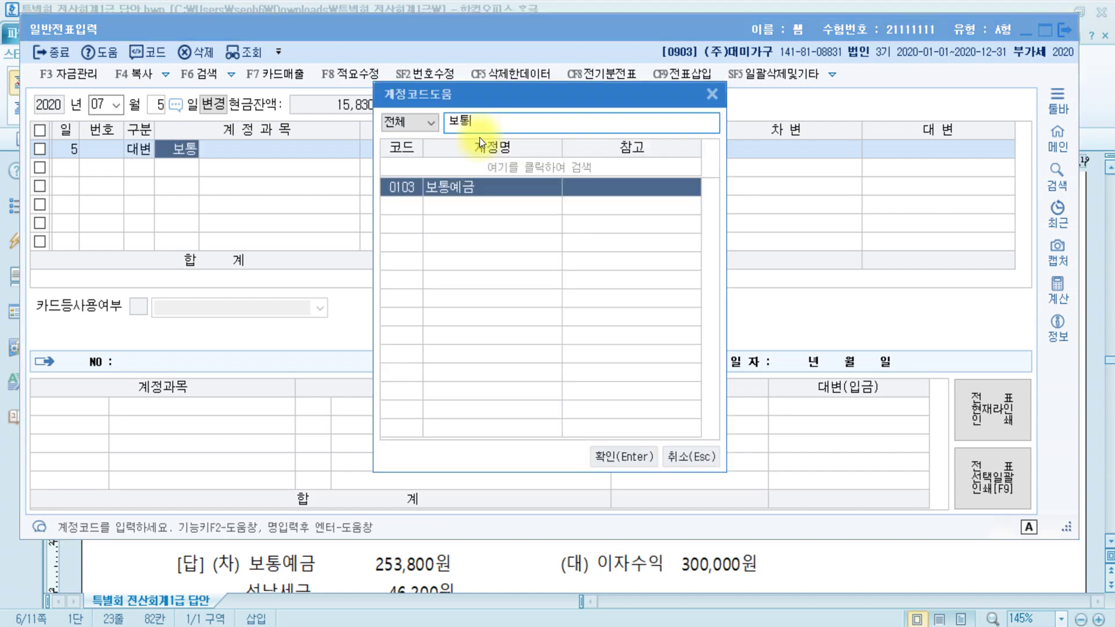
key("Return")
key("Return")
key("Return")
type("8")
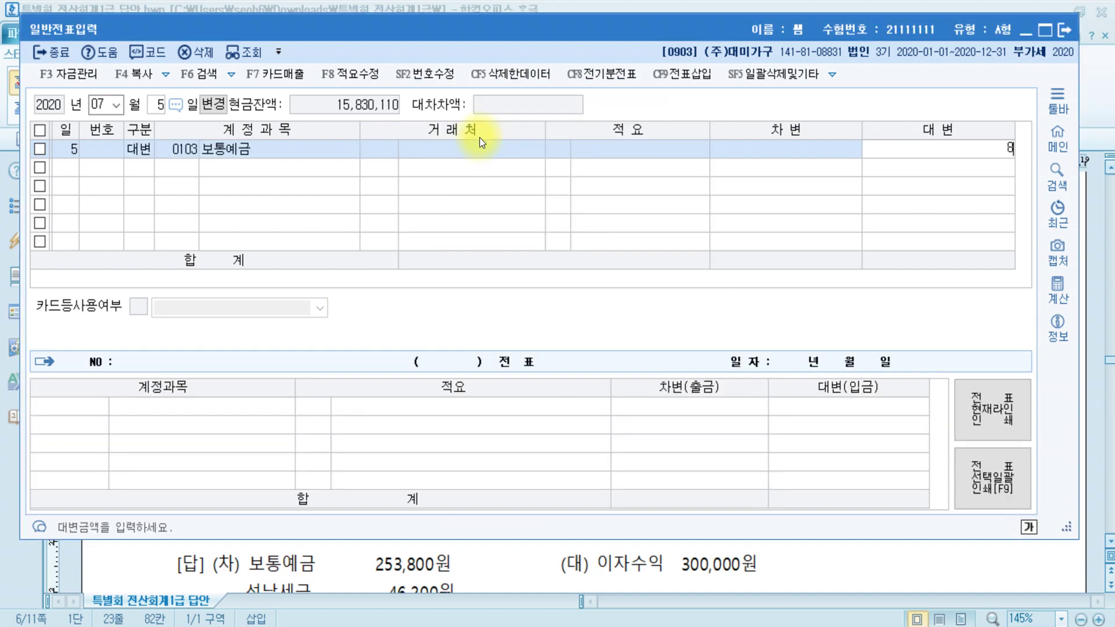
type(",500,000")
key("Return")
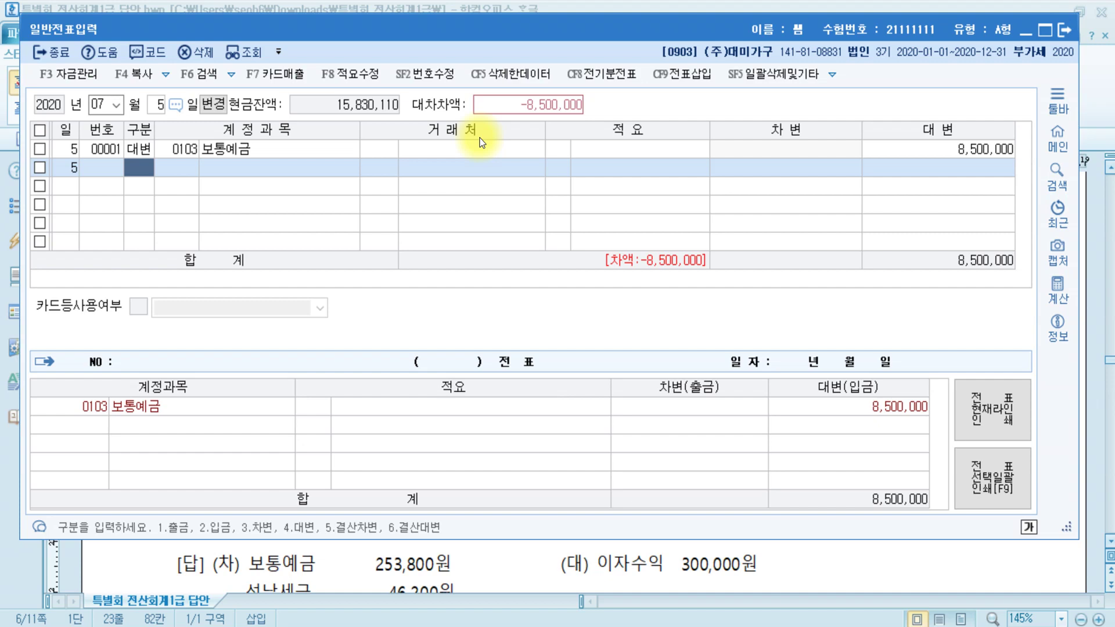
type("3")
key("Return")
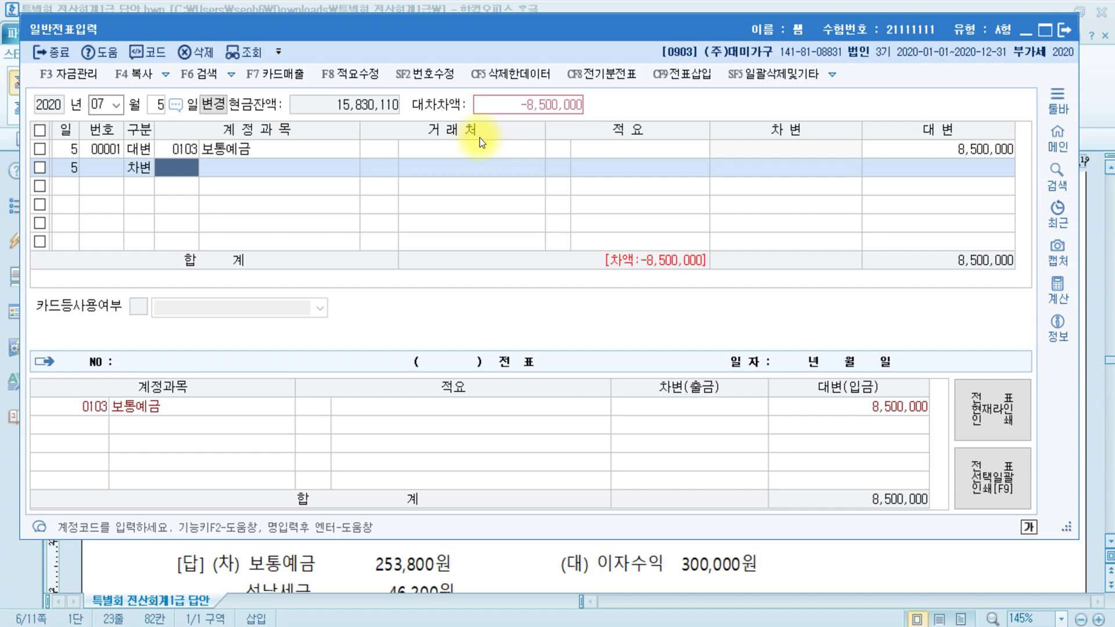
- Debit 0508 퇴직급여 (제조원가) for 4,250,000
type("퇴직")
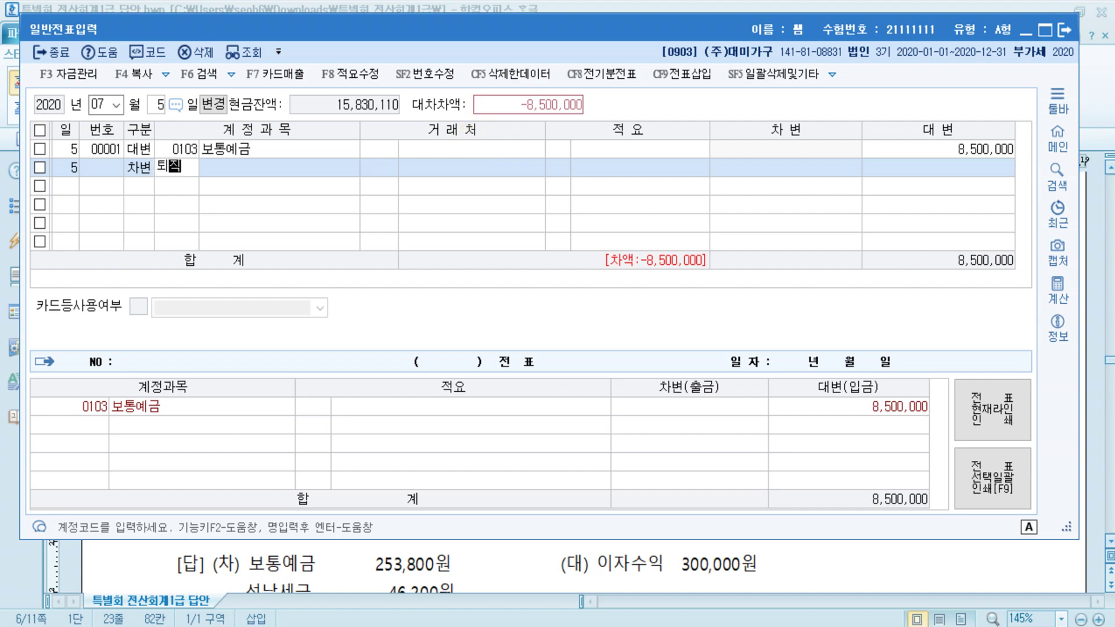
key("Return")
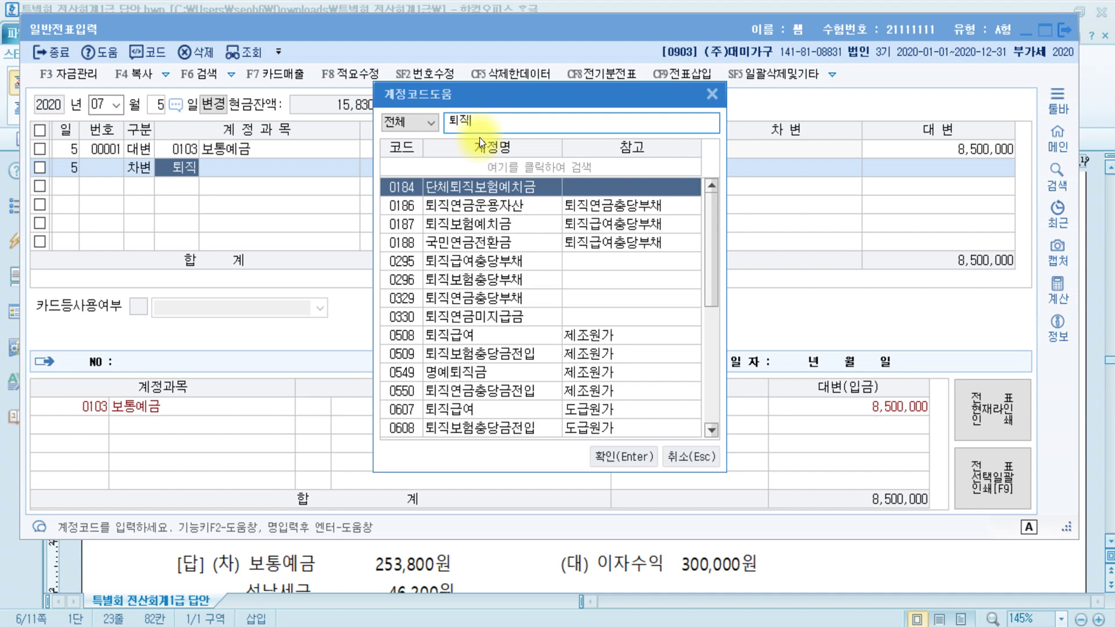
key("Down")
key("Down")
key("Down")
key("Down")
key("Down")
key("Down")
key("Down")
key("Down")
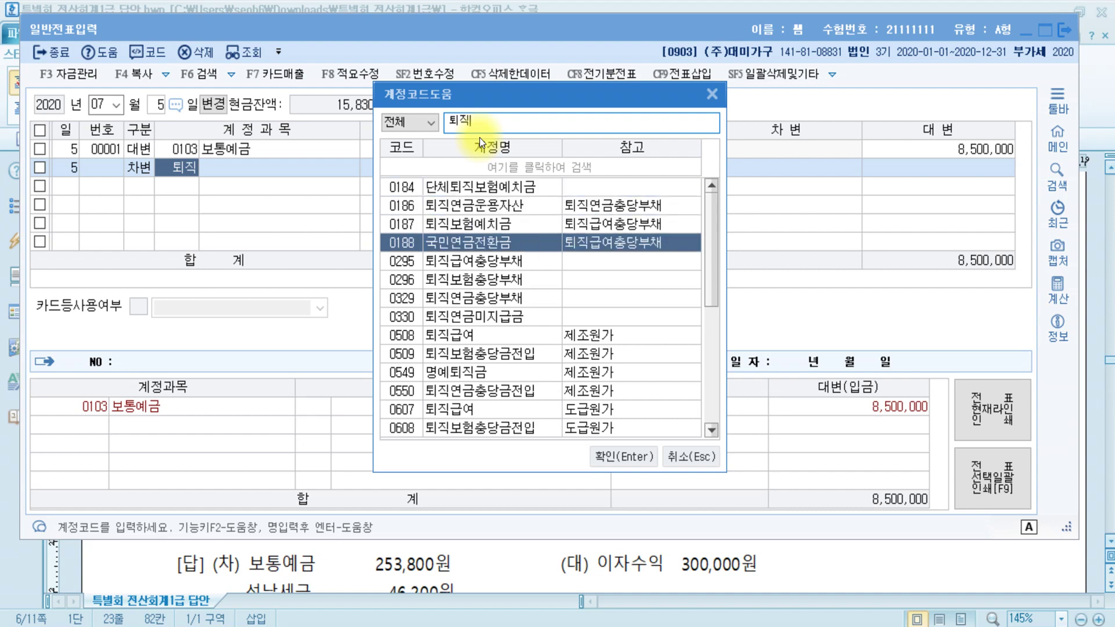
key("Return")
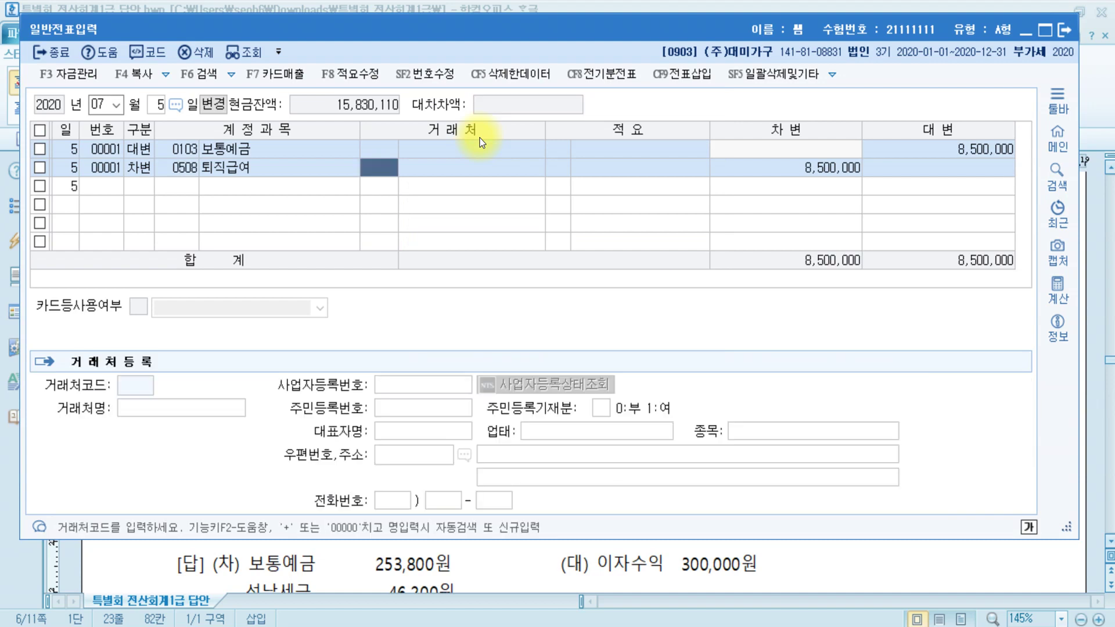
key("Return")
key("Return")
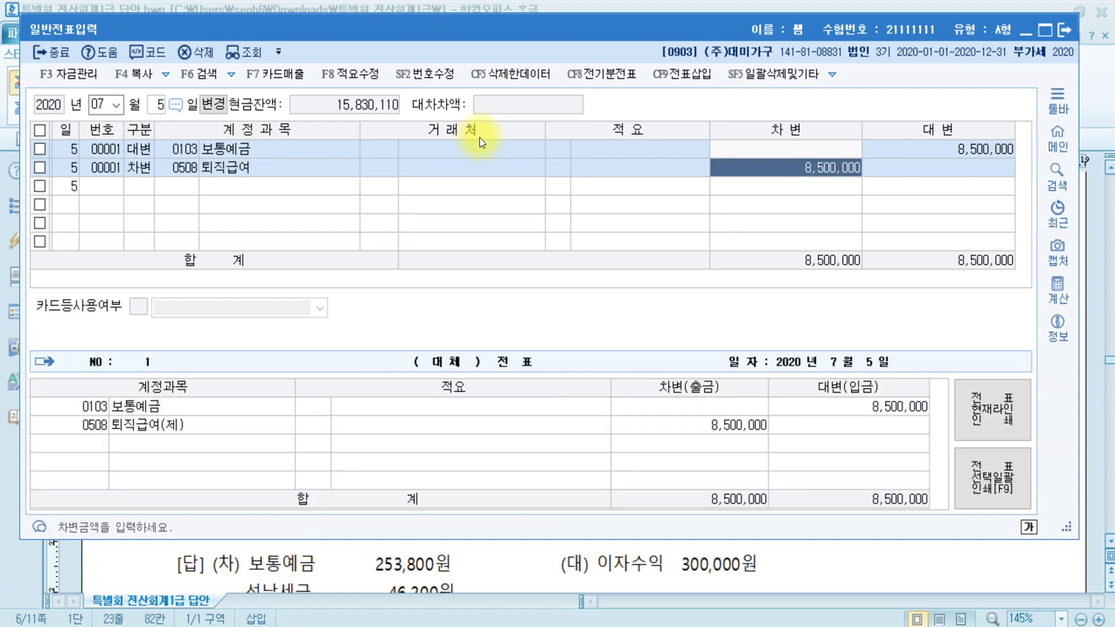
type("4250000")
key("Return")
- Debit 0806 퇴직급여 for the remaining 4,250,000, then bring the Hangul answer forward
type("3")
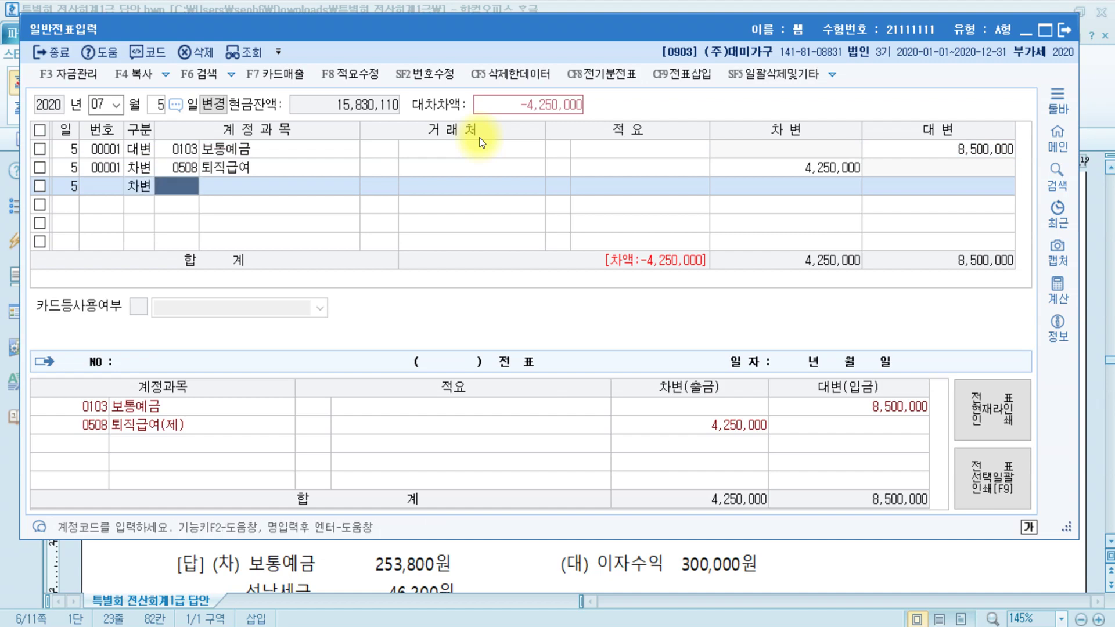
type("퇴직급")
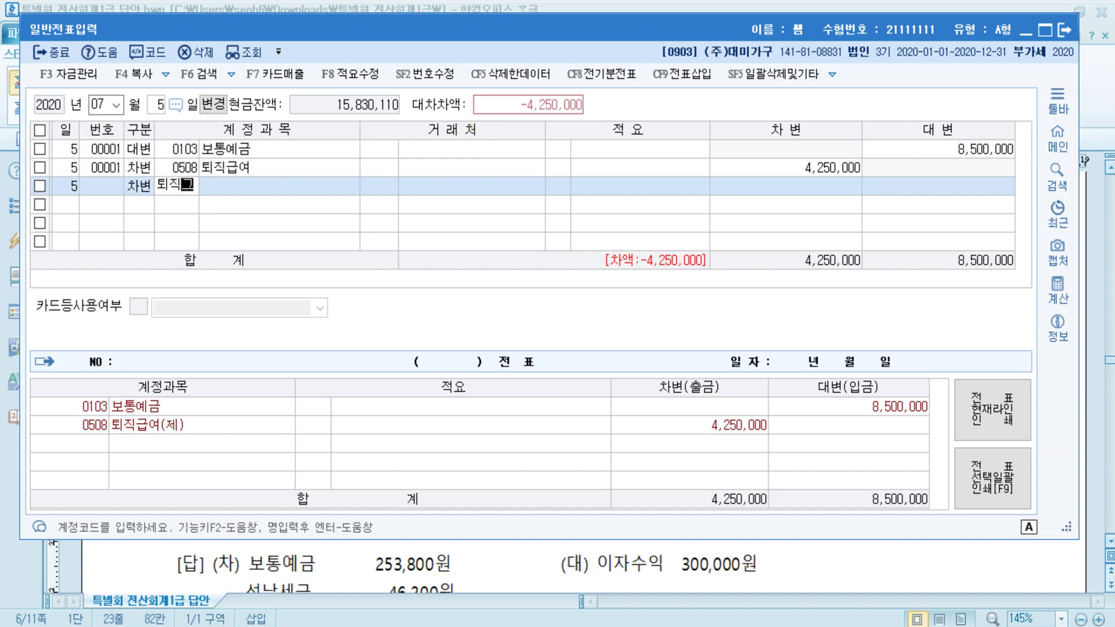
key("Return")
key("Down")
key("Down")
key("Down")
key("Down")
key("Down")
key("Down")
key("Down")
key("Down")
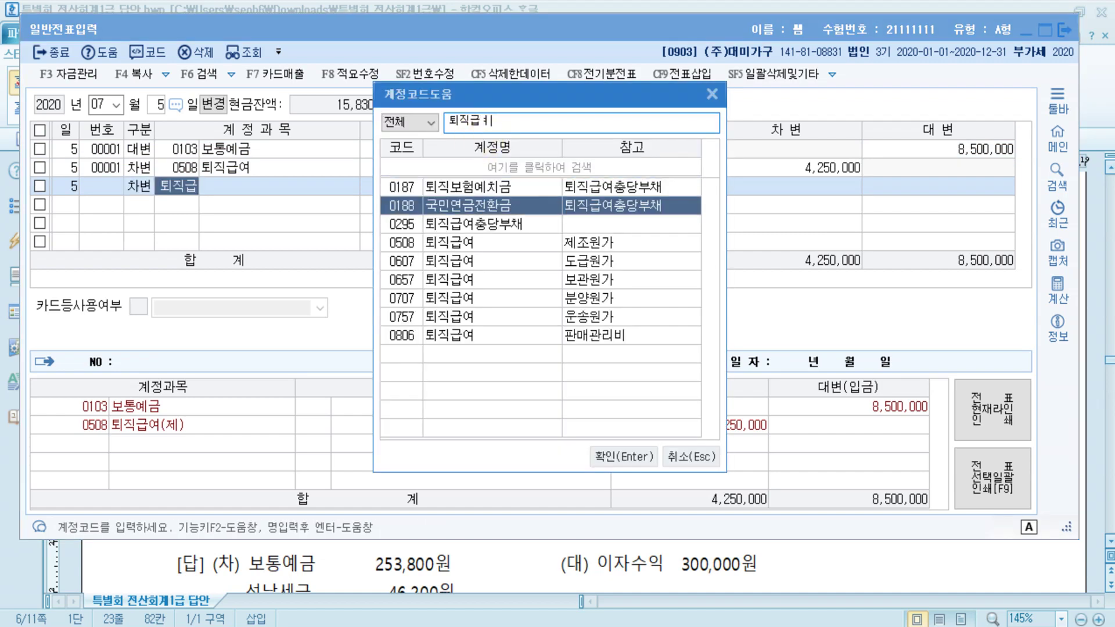
key("Return")
key("Return")
key("Return")
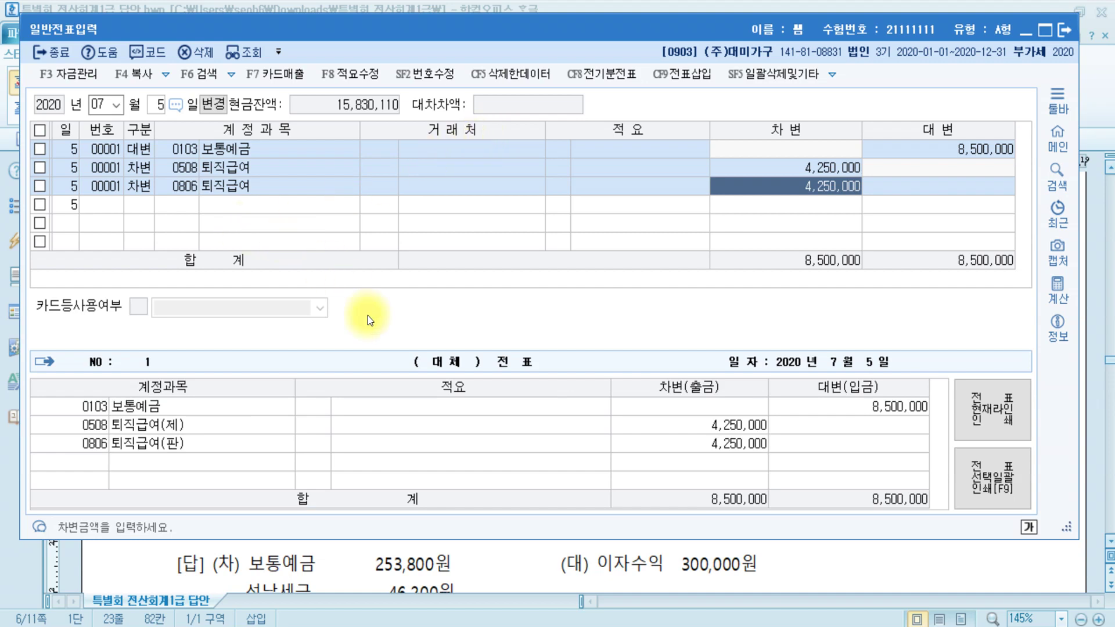
left_click(425, 564)
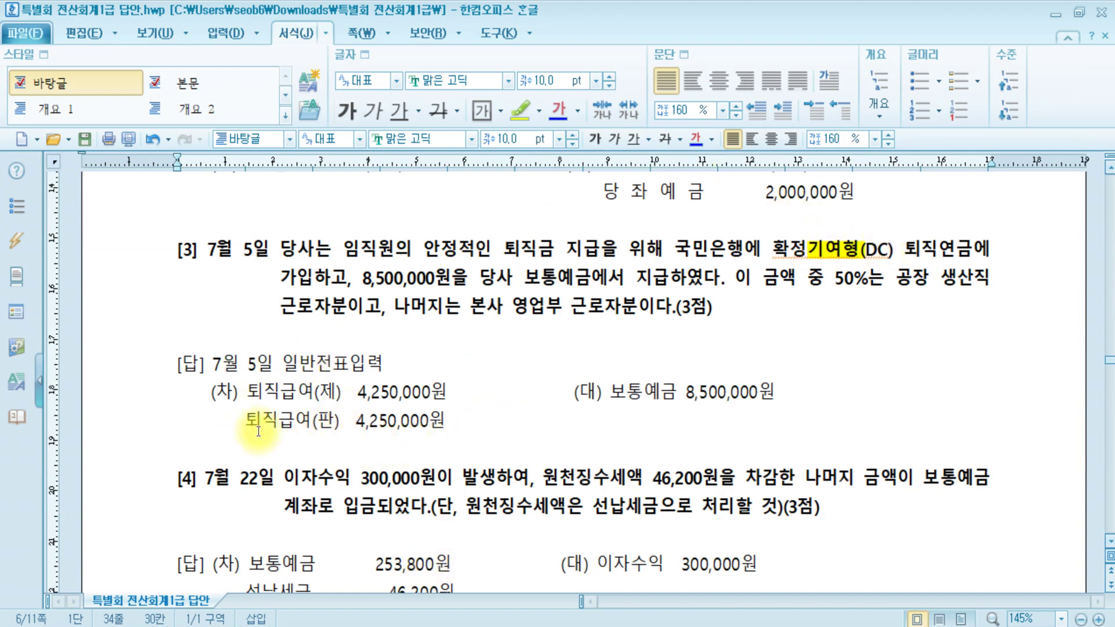
- Add a recoloured note '퇴직연금운용자산' at the end of question [3] in the answer document
left_click(798, 317)
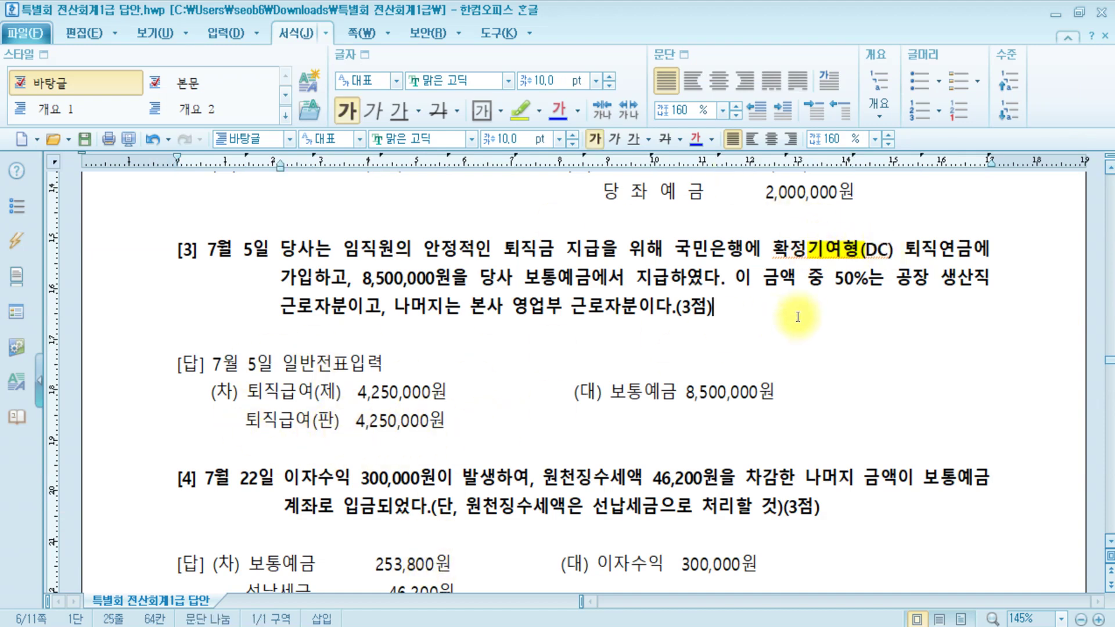
type("퇴직연")
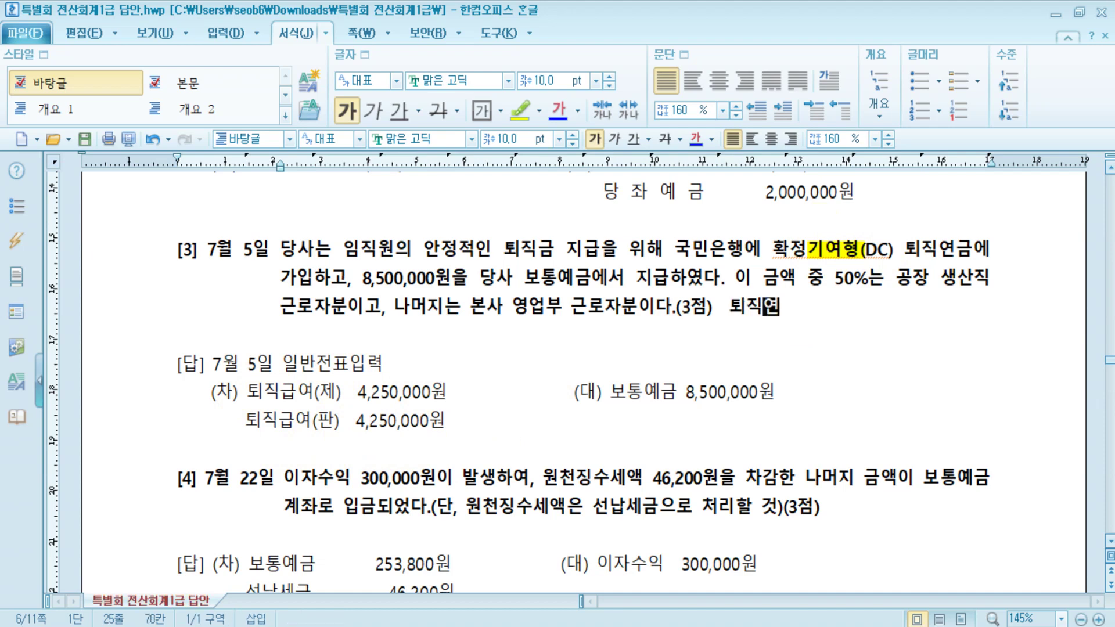
type("금운용자산")
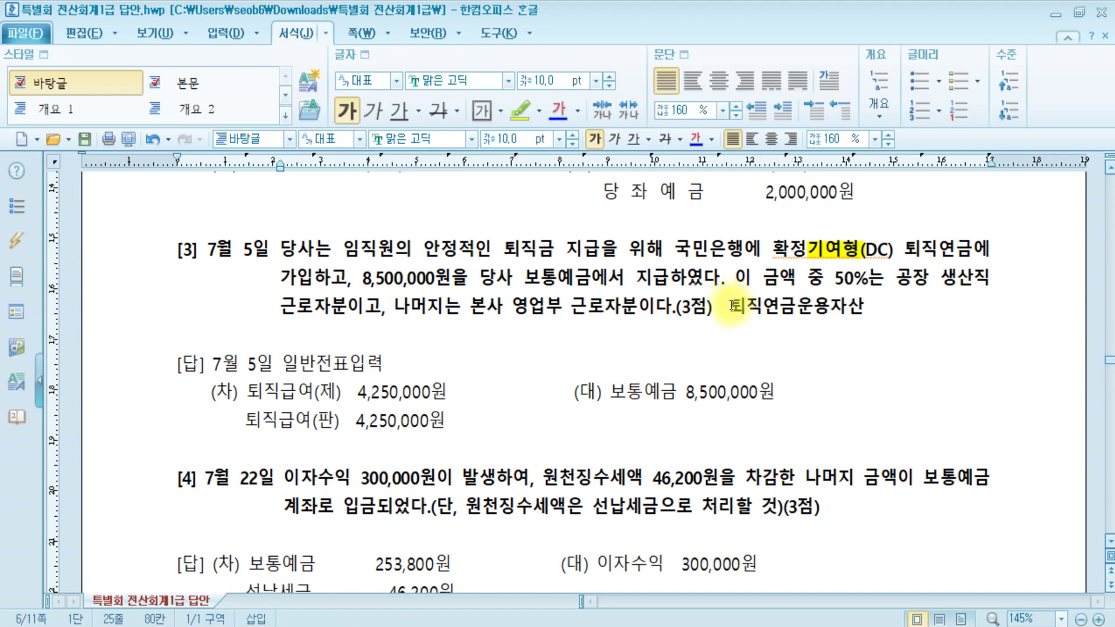
left_click_drag(730, 306, 864, 308)
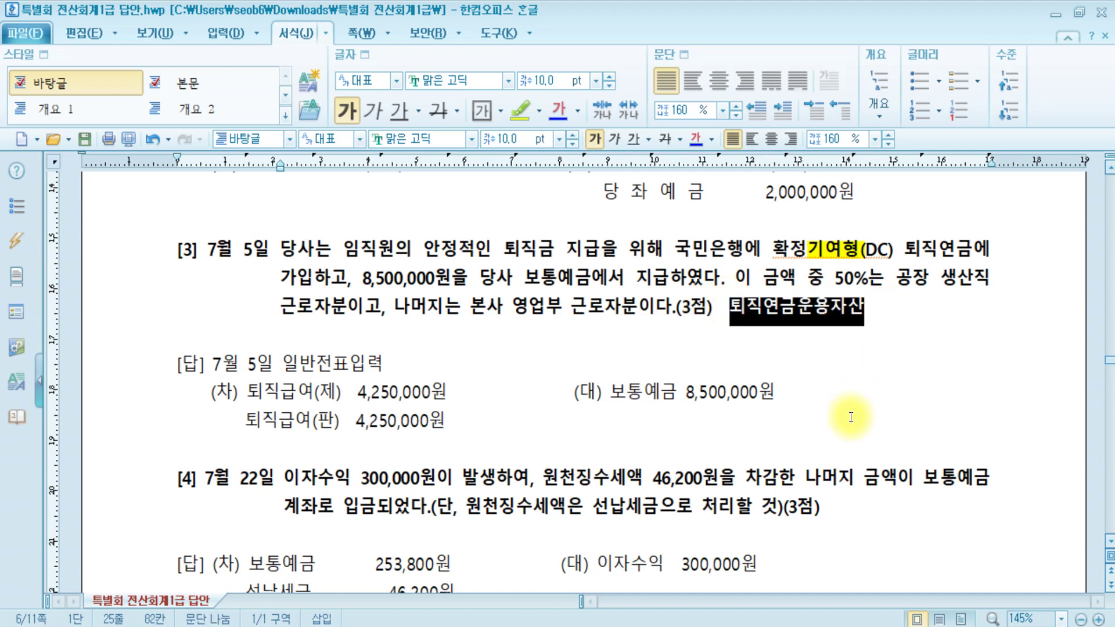
left_click(699, 142)
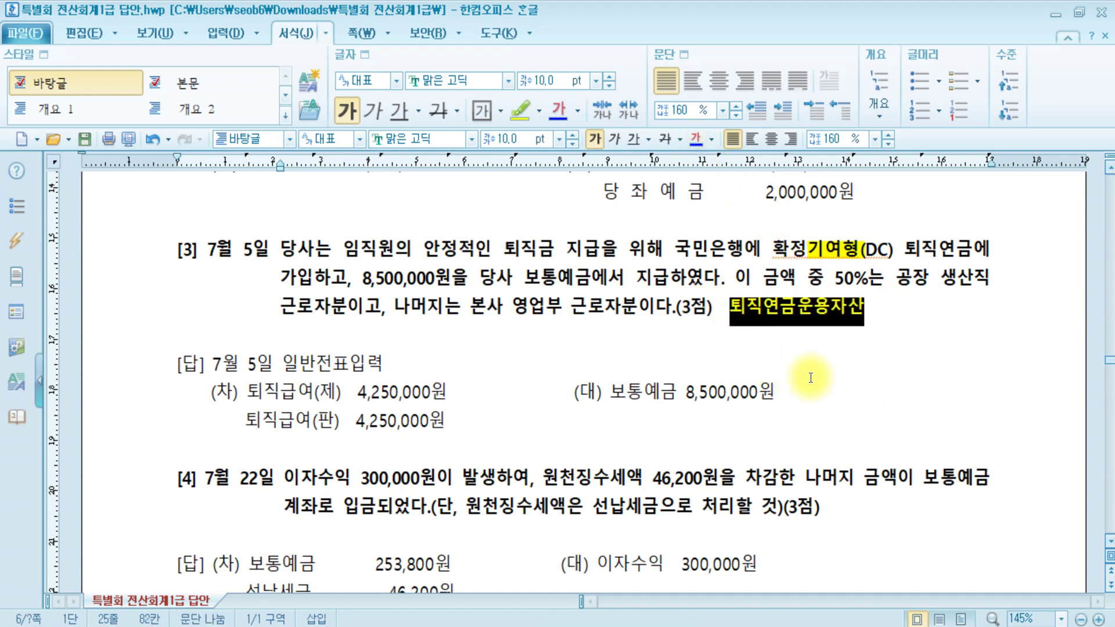
left_click(789, 456)
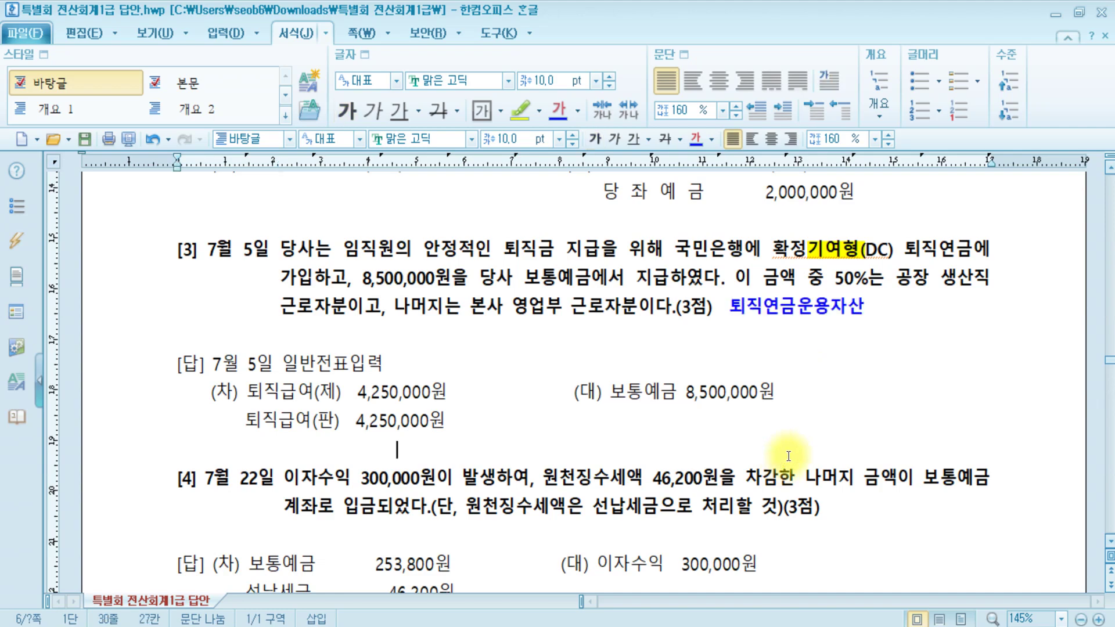
scroll(789, 456, "down", 3)
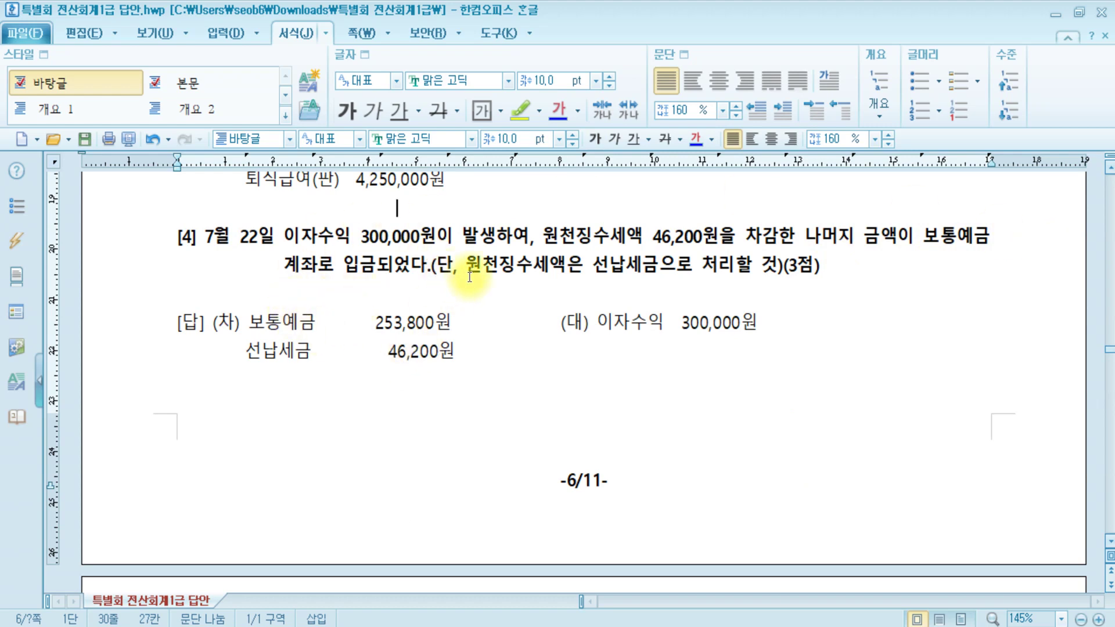
- Mark 선납세금 in question [4]'s July 22 interest answer, then return to 일반전표입력
left_click(643, 265)
left_click(555, 265)
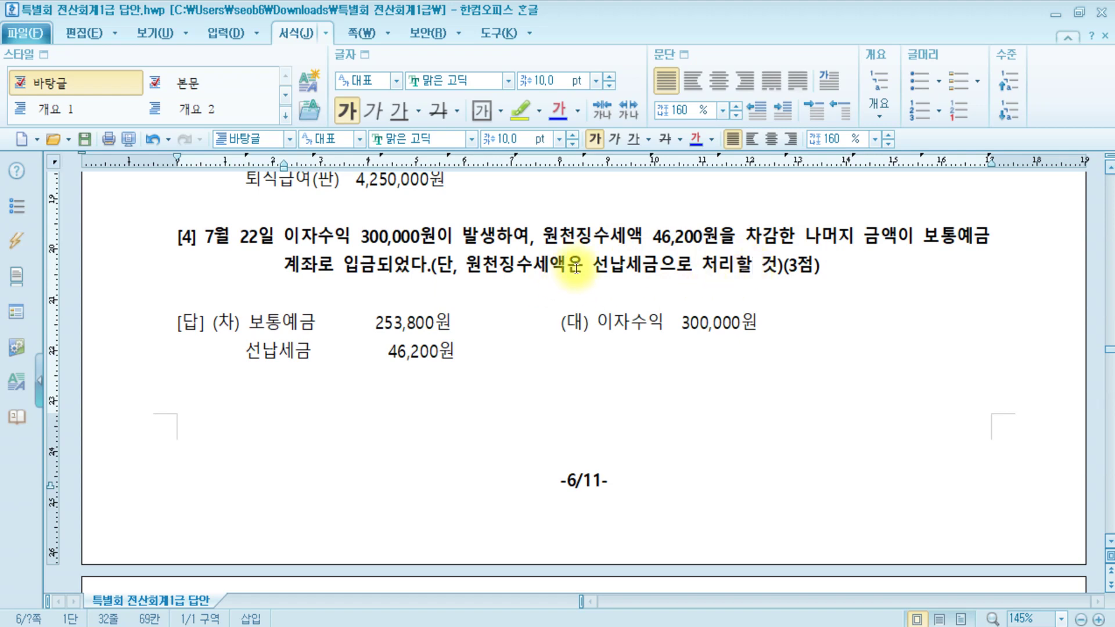
double_click(599, 266)
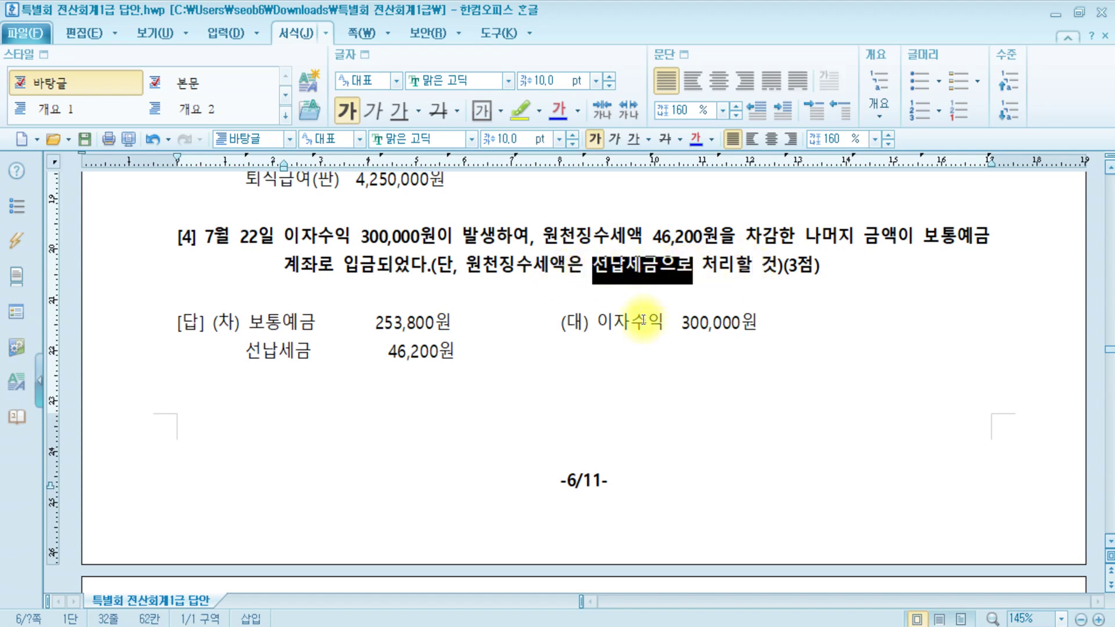
key("alt+Tab")
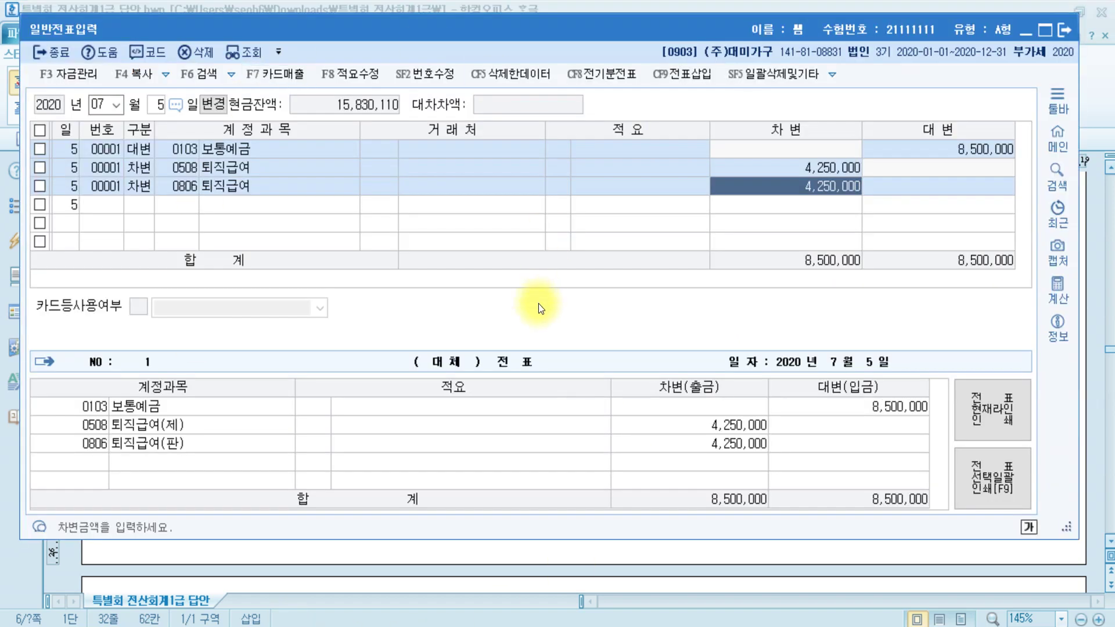
- Start a July 22 entry crediting 0901 이자수익 for 300,000
key("Escape")
type("22")
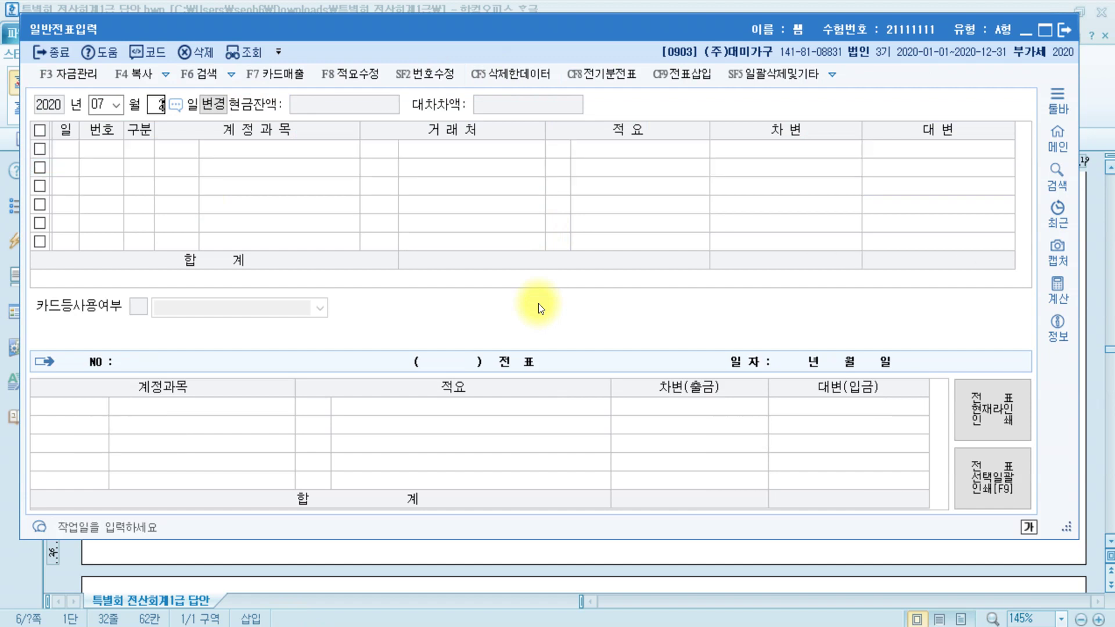
key("Return")
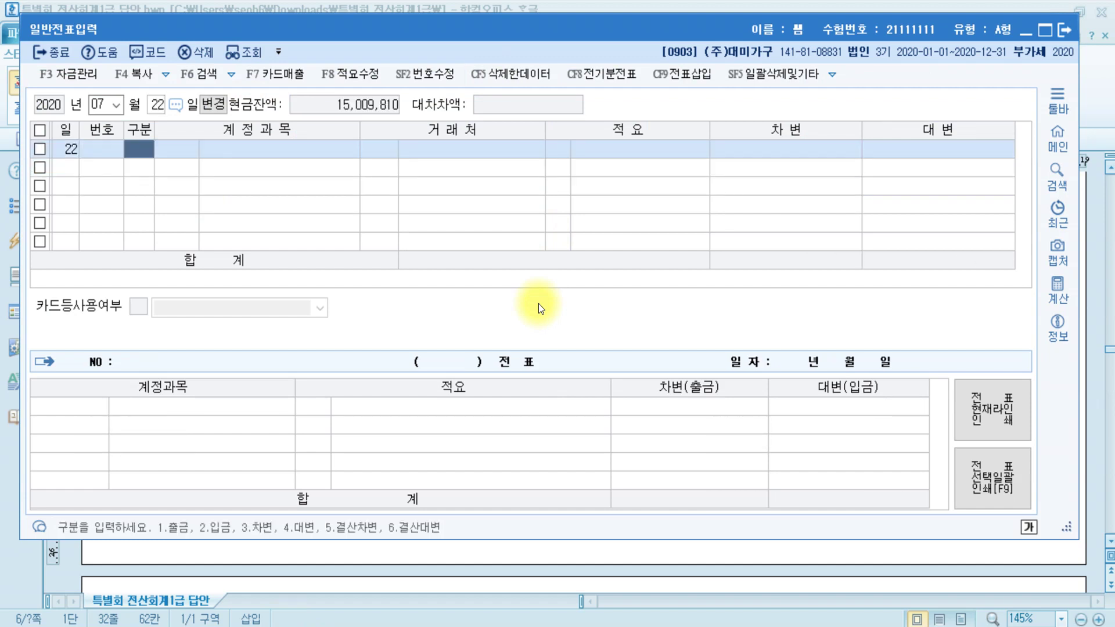
type("4")
key("Return")
type("이자수")
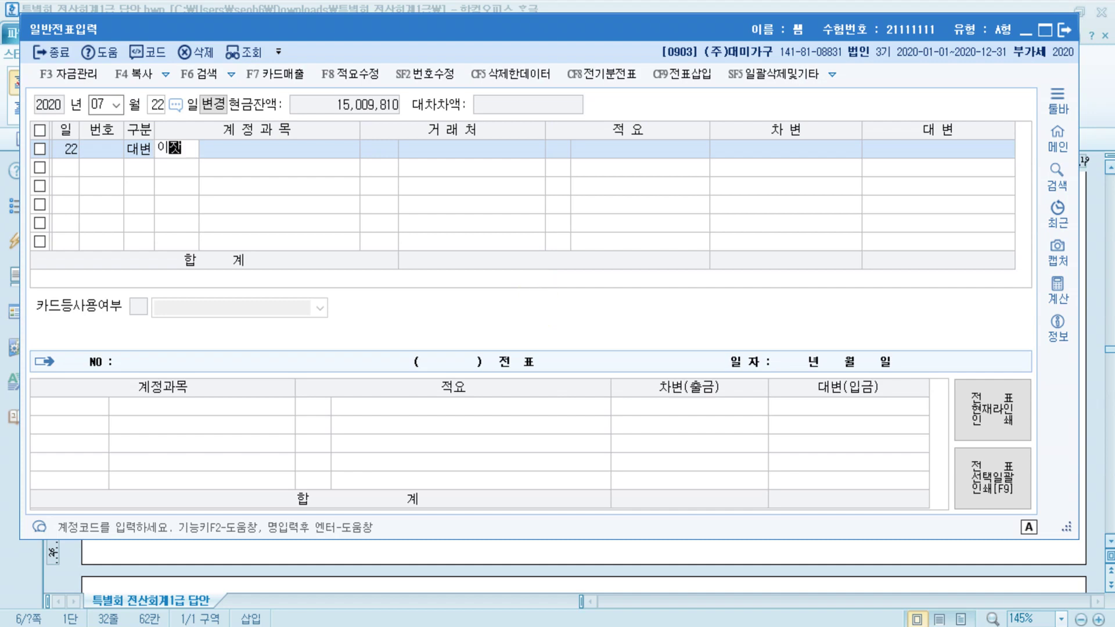
key("Return")
key("Return")
key("Return")
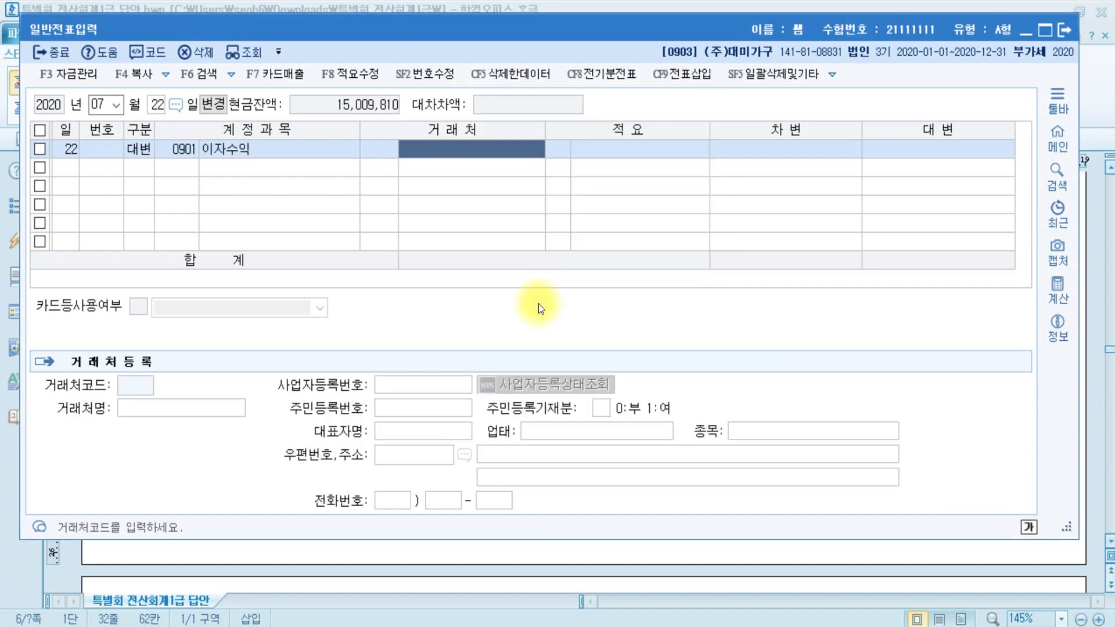
key("Return")
key("Return")
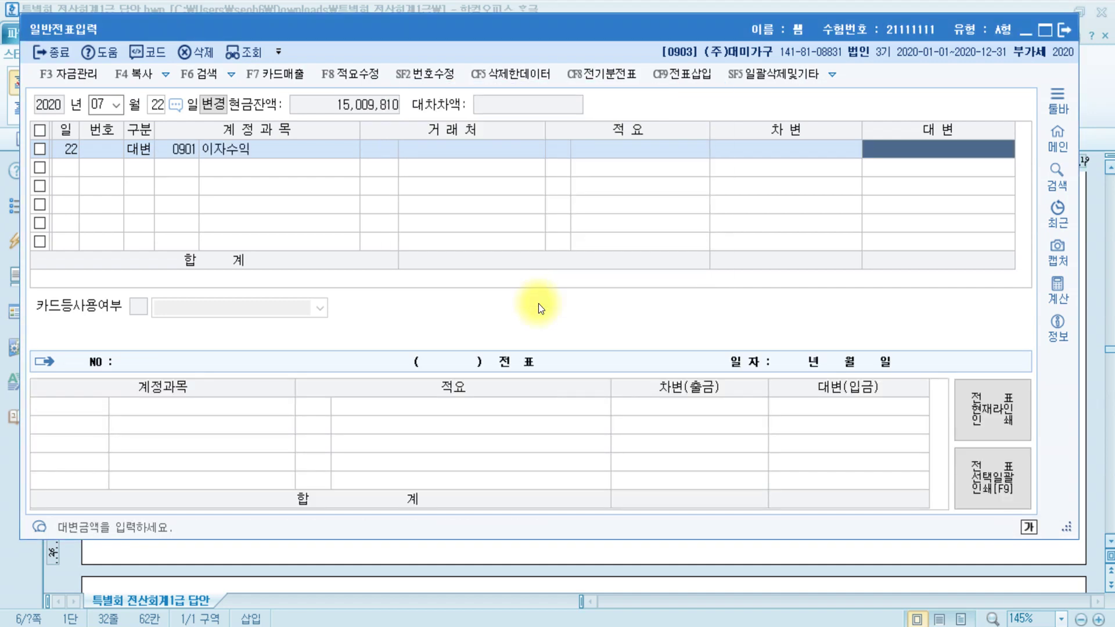
type("3000000")
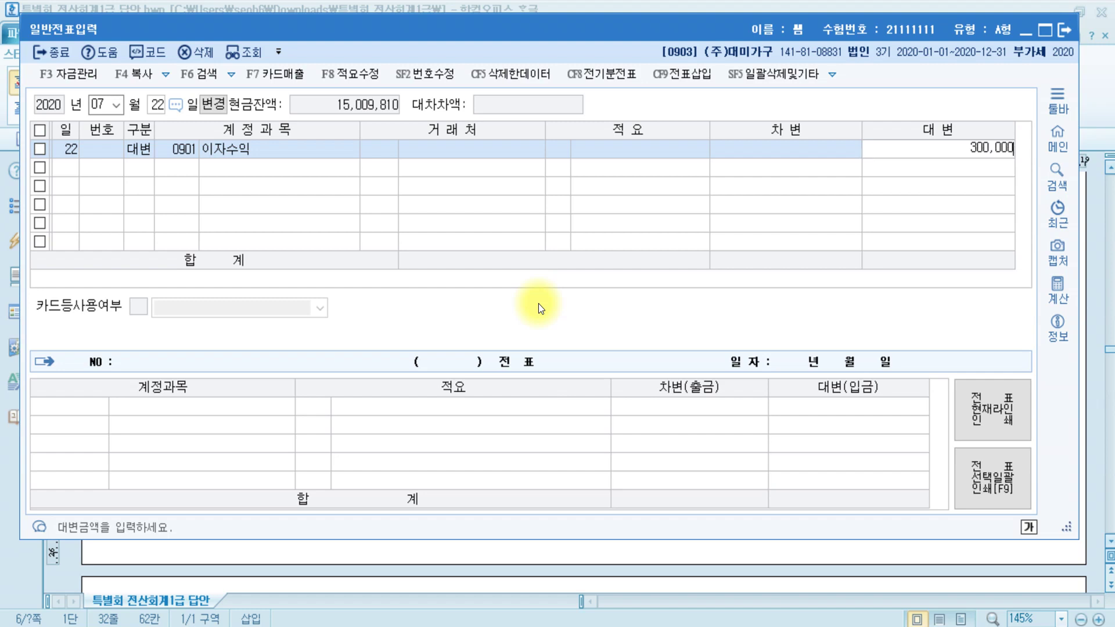
key("Return")
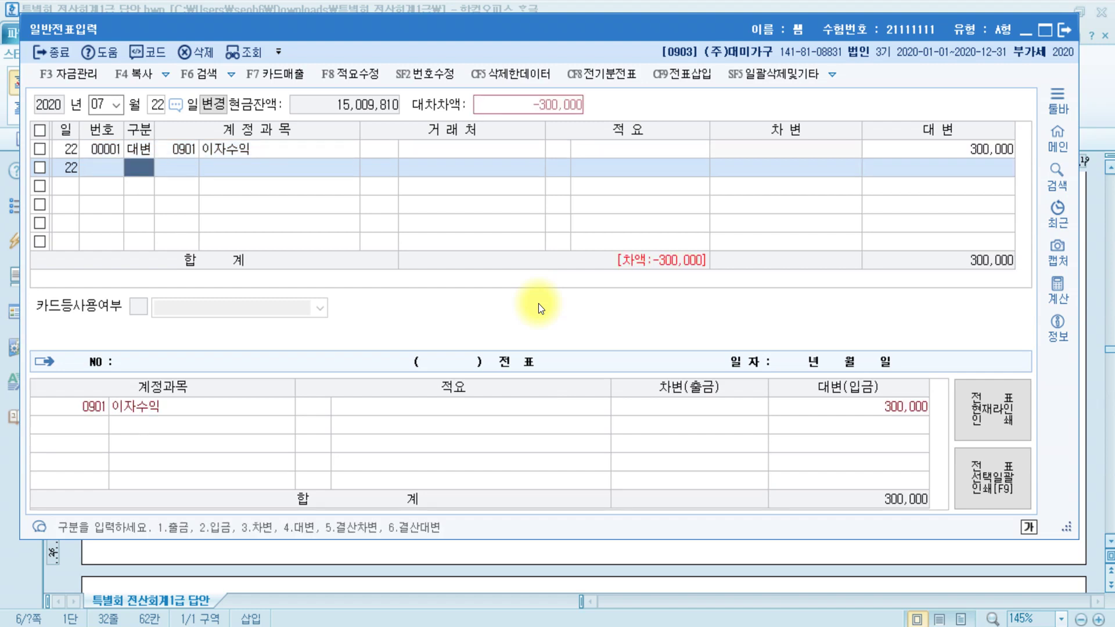
- Debit 선납세금 46,200 and 0103 보통예금 for the balancing 253,800
type("3")
key("Return")
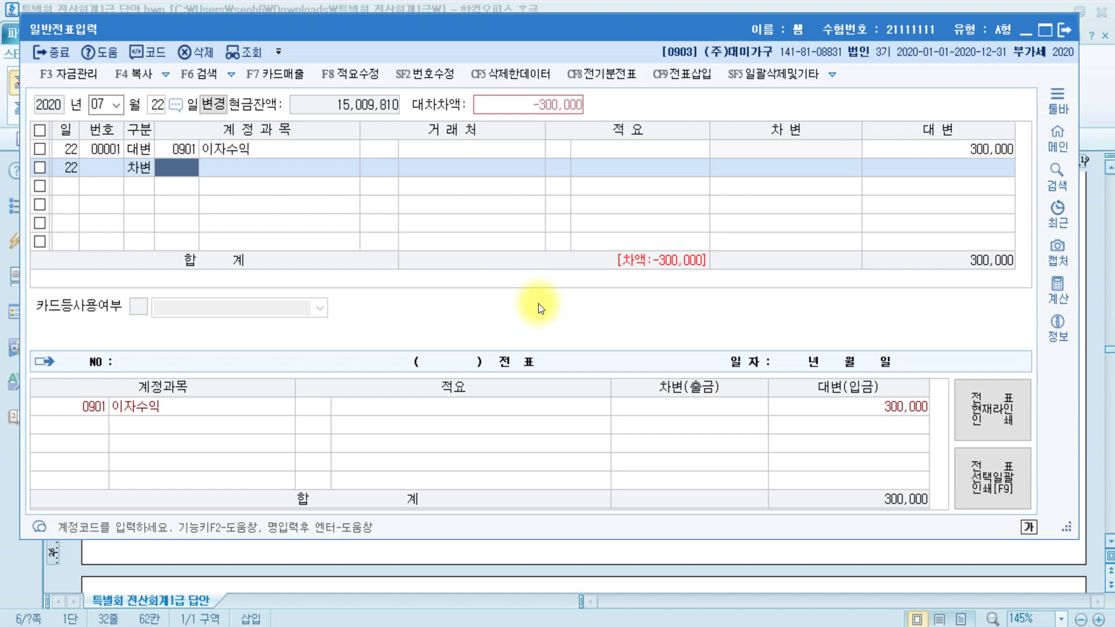
type("선납")
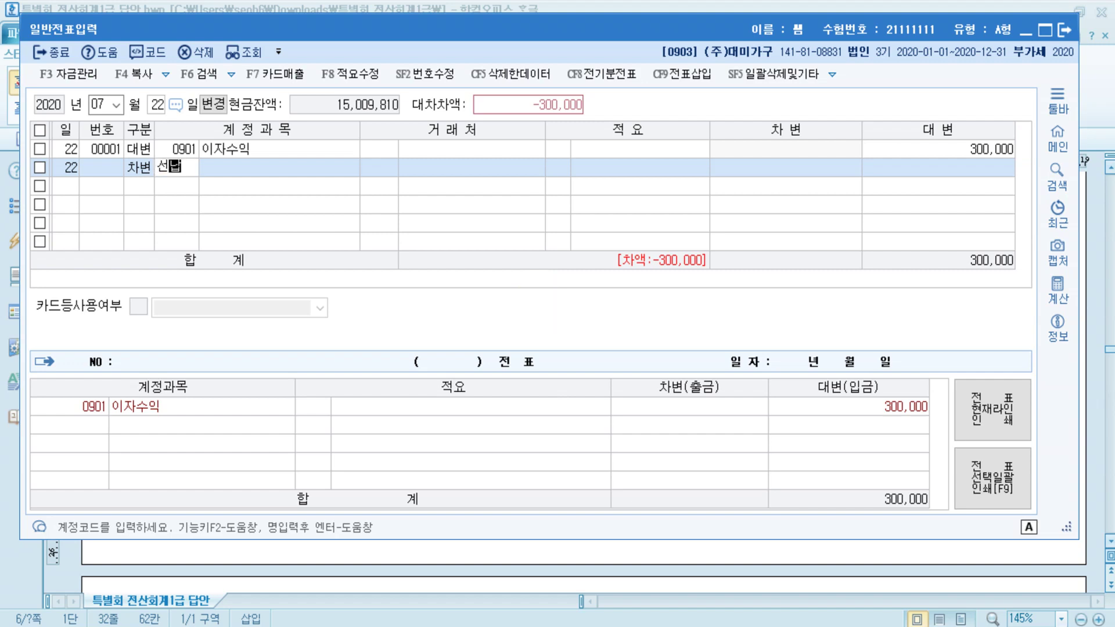
key("Return")
key("Return")
key("Return")
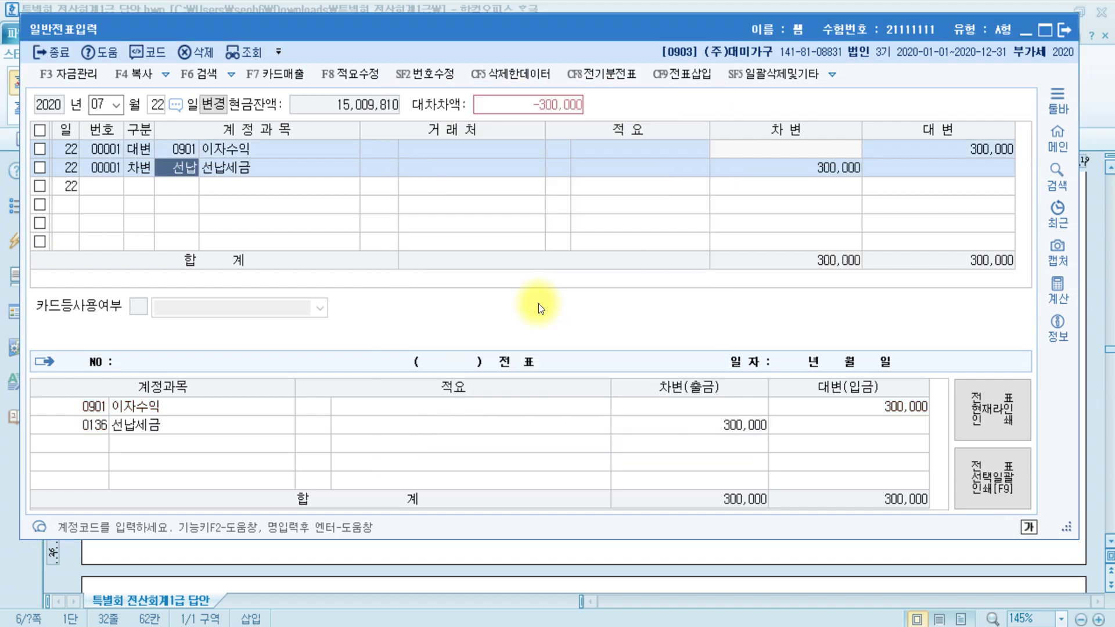
key("Return")
key("Return")
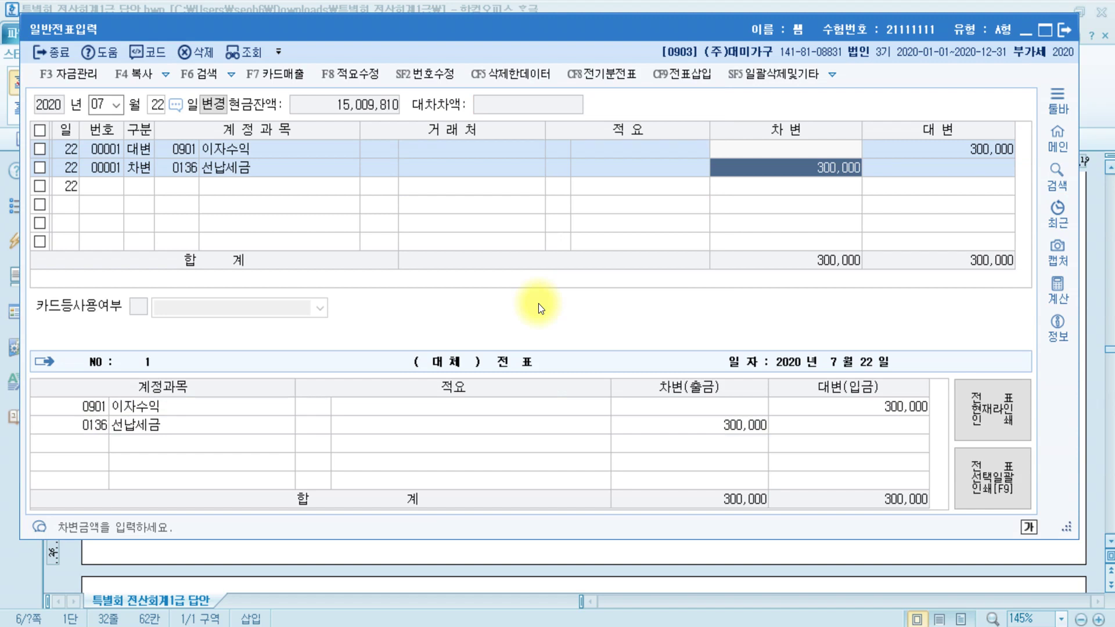
type("46200")
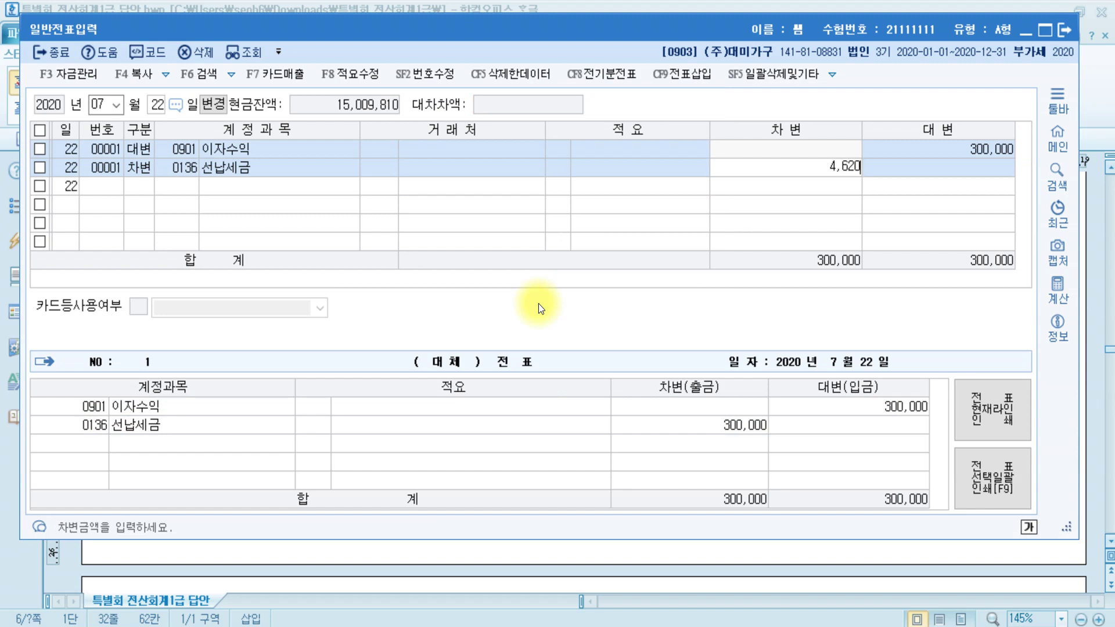
key("Return")
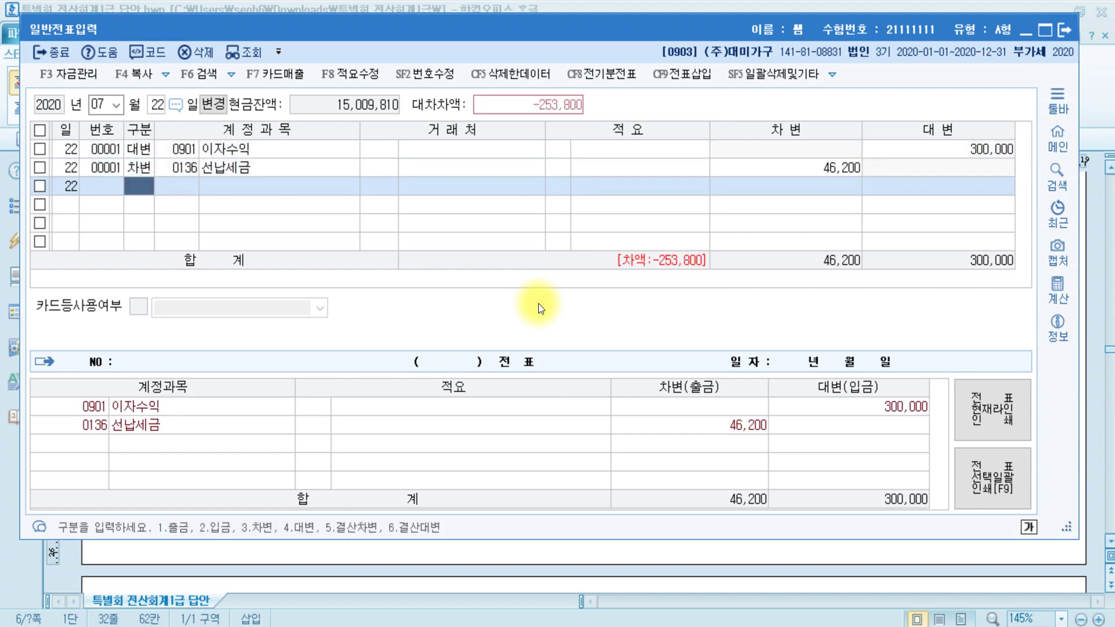
type("3")
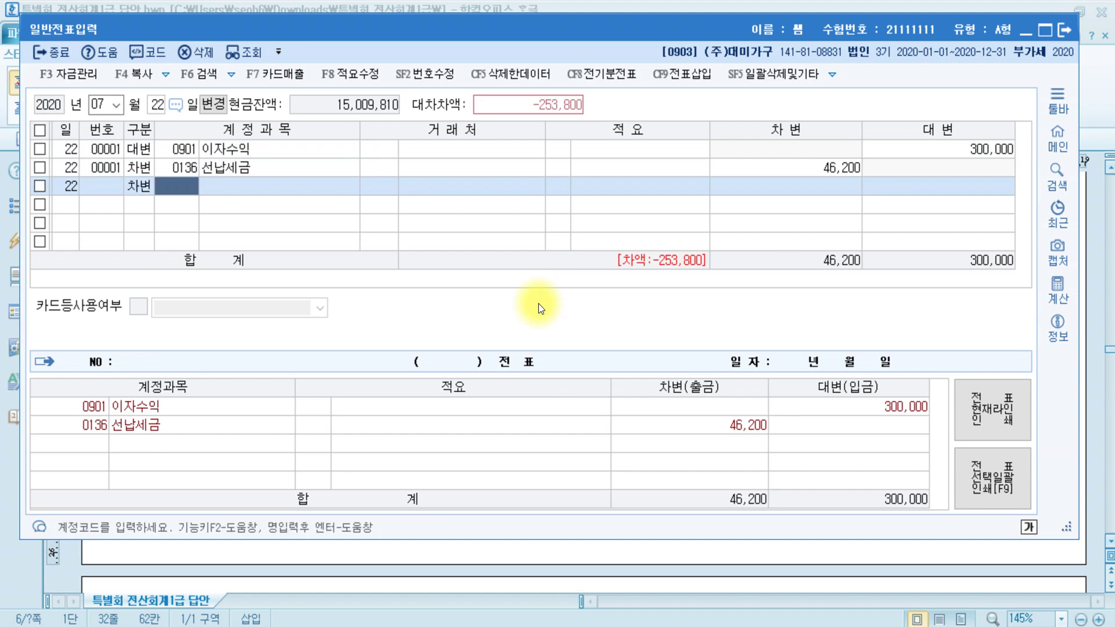
type("보통")
key("Return")
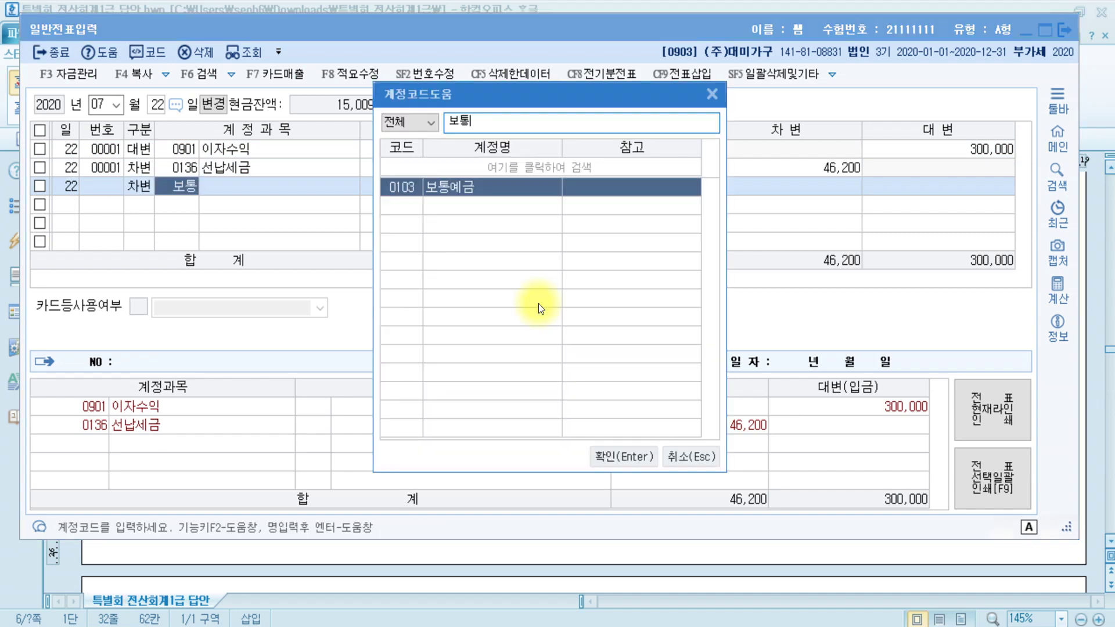
key("Return")
key("Return")
key("Return")
key("Return")
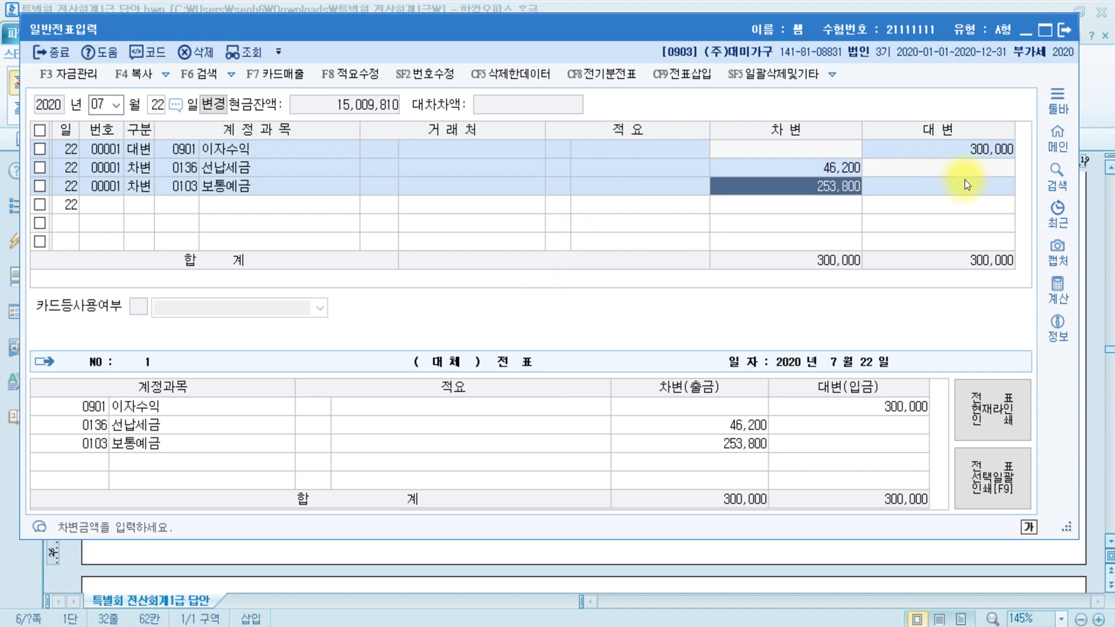
- Check the July 22 voucher's 300,000 interest credit and 선납세금 account code, then return to the Hangul answer
left_click(990, 148)
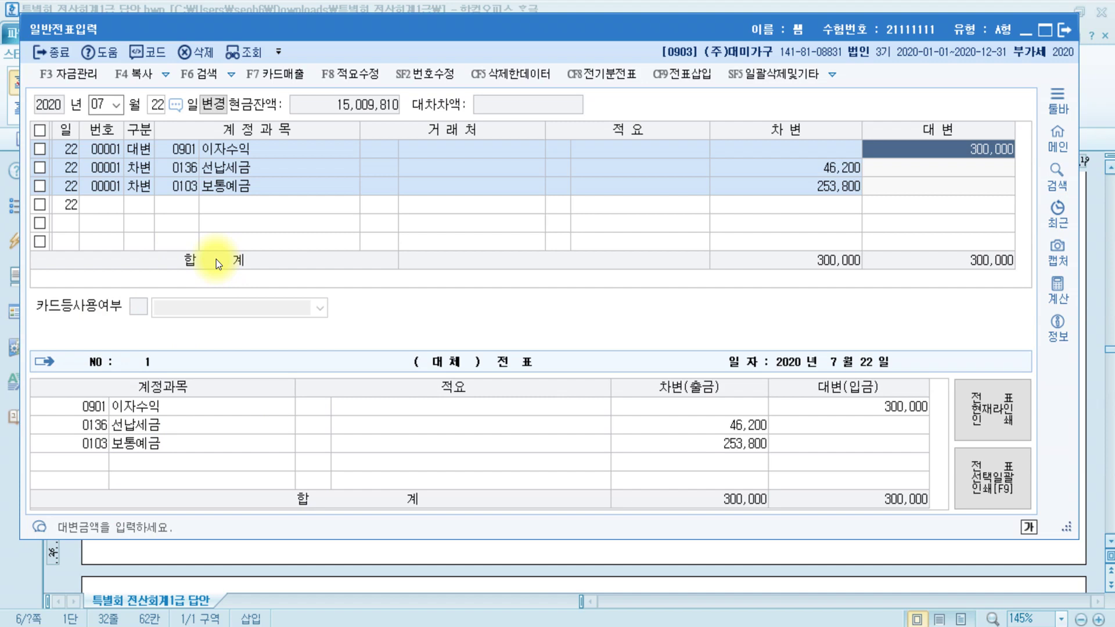
left_click(759, 251)
left_click(185, 168)
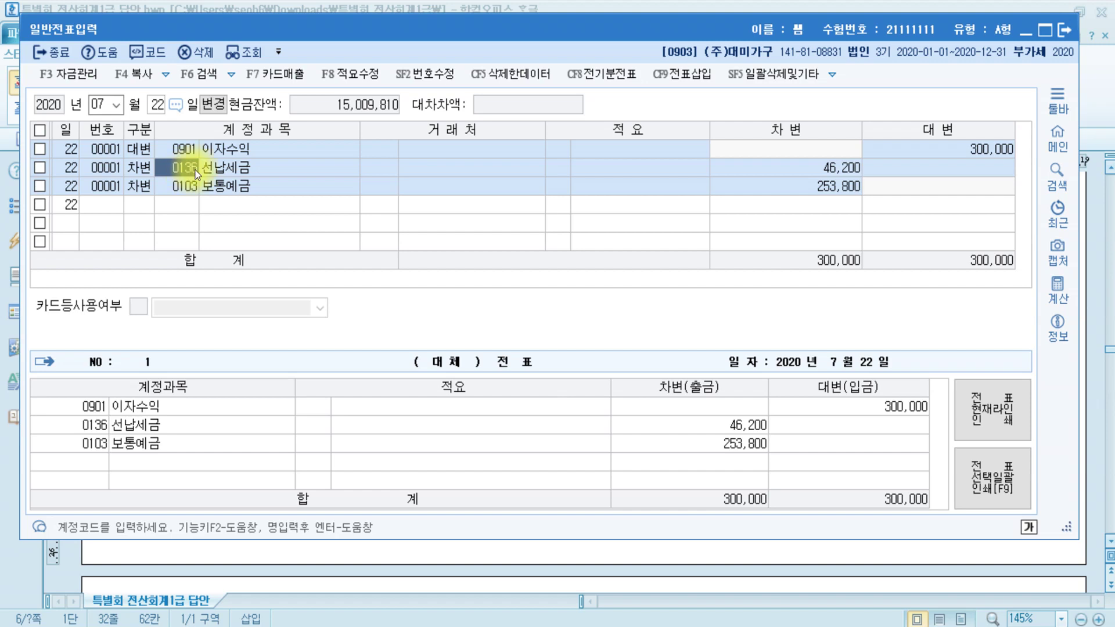
left_click(288, 625)
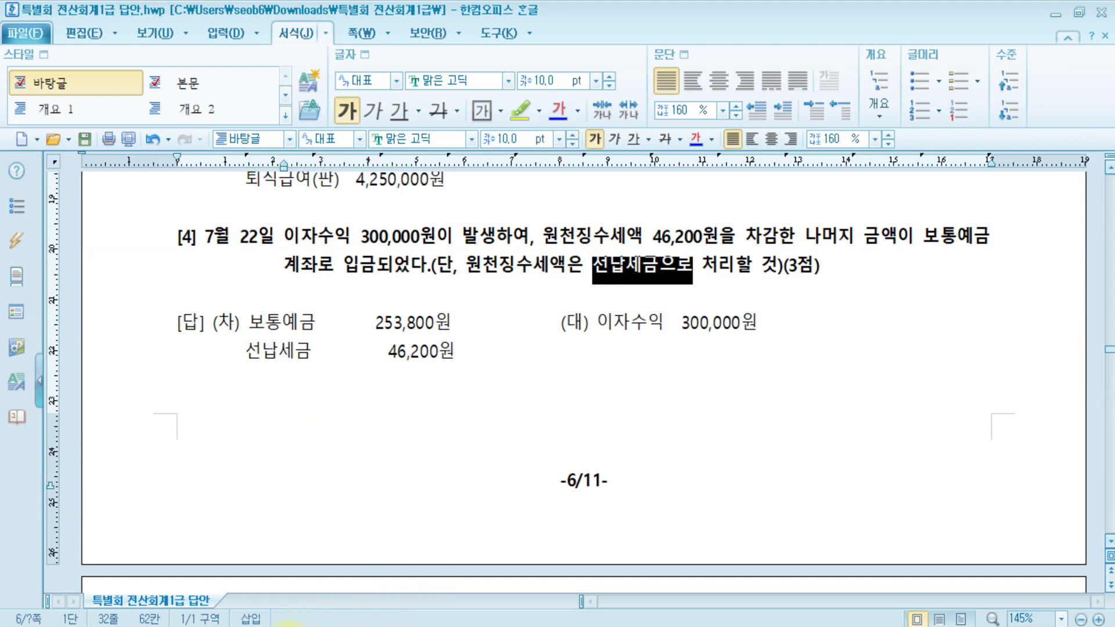
- Scroll the answer down to question [5]: 외상매출금 25,000,000 with 10,000,000 by 약속어음, then return to KcLep
left_click(473, 403)
scroll(473, 404, "down", 10)
scroll(479, 409, "down", 3)
scroll(480, 409, "down", 2)
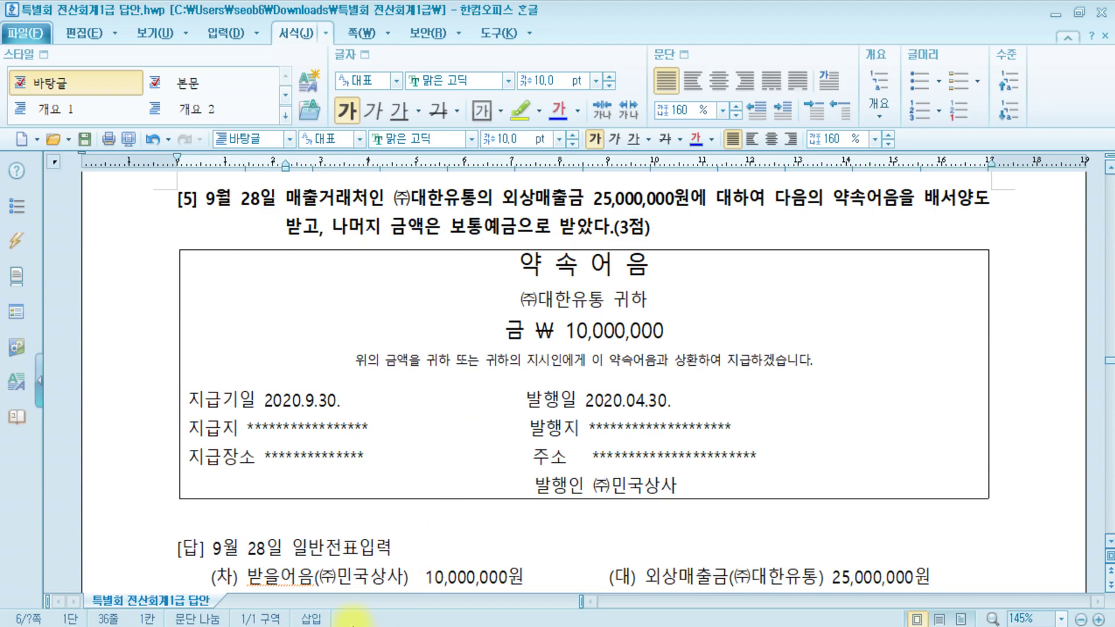
key("alt+Tab")
- Start a September 28 entry with a credit line to account 0108 외상매출금
left_click(103, 104)
left_click(100, 103)
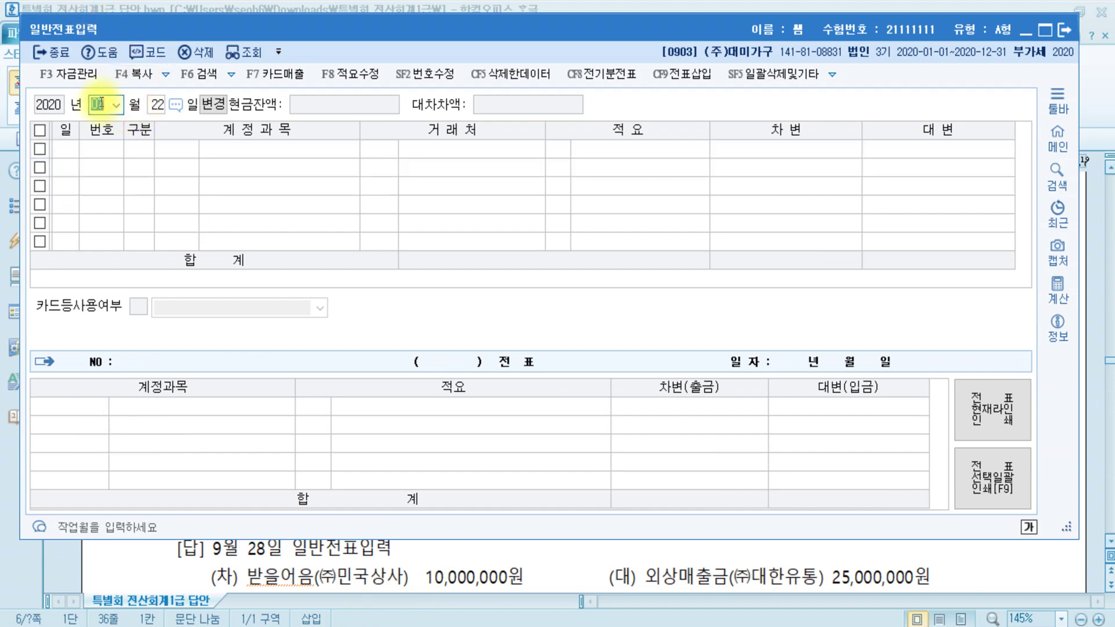
type("09")
key("Return")
type("28")
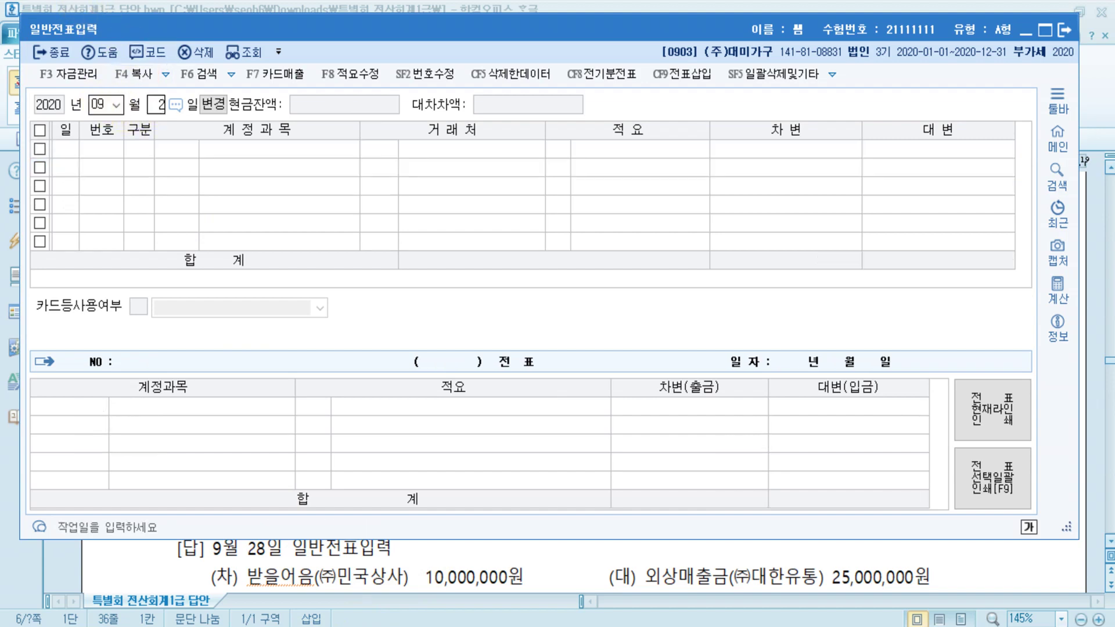
key("Return")
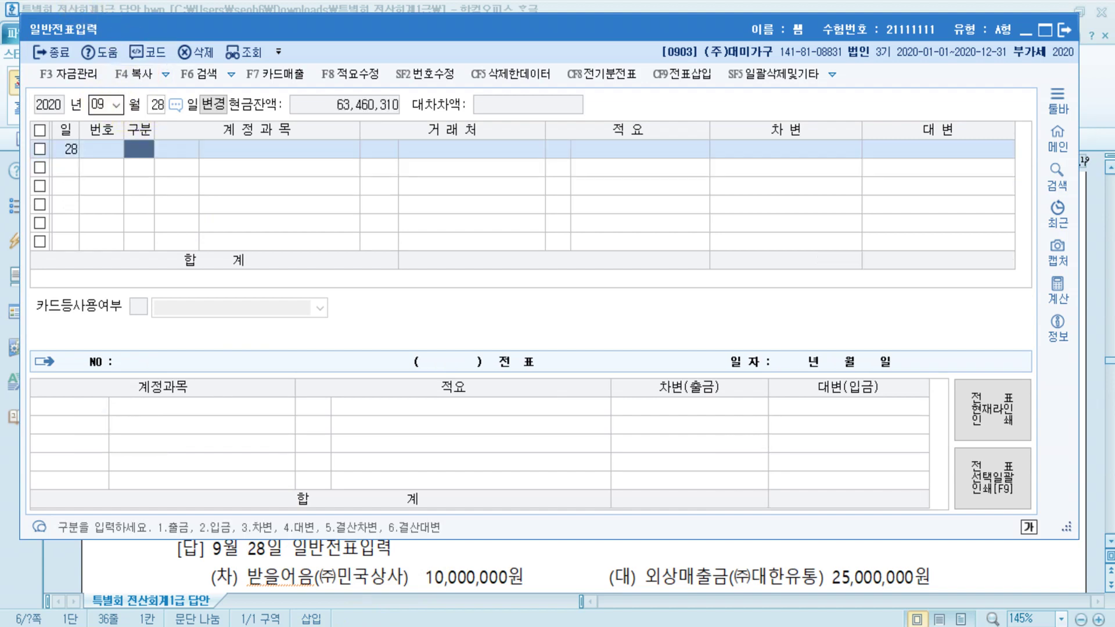
type("4")
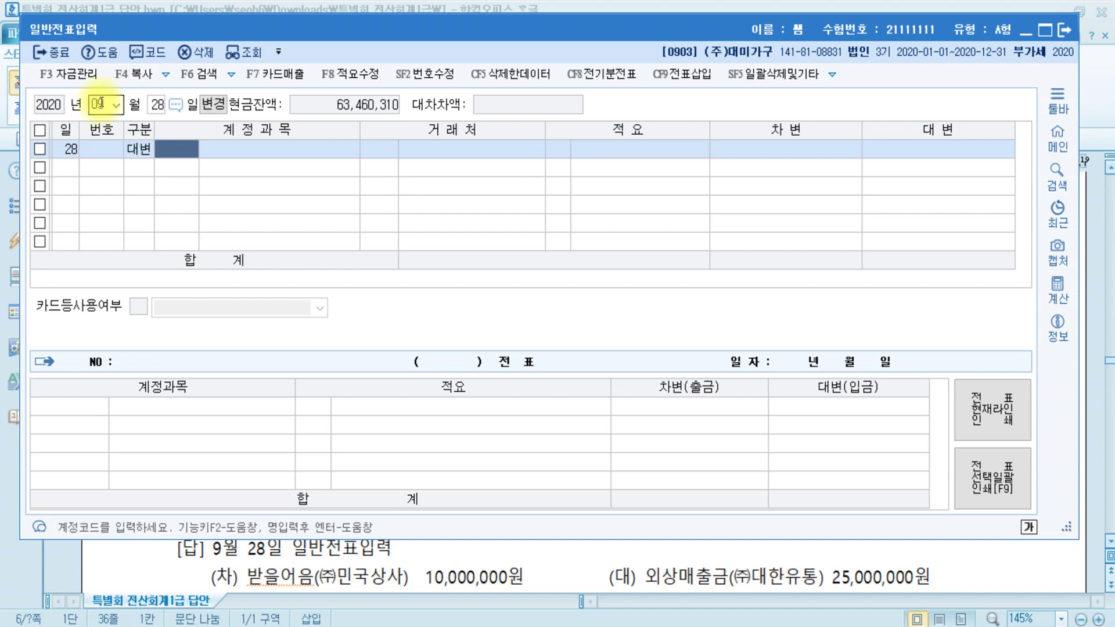
type("외상매")
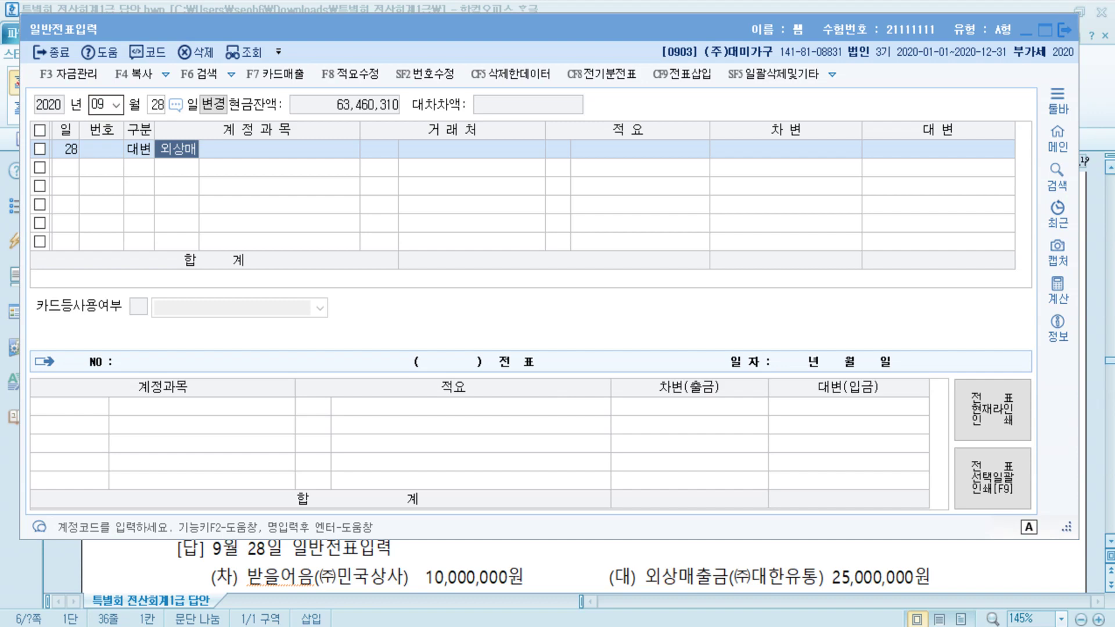
key("Return")
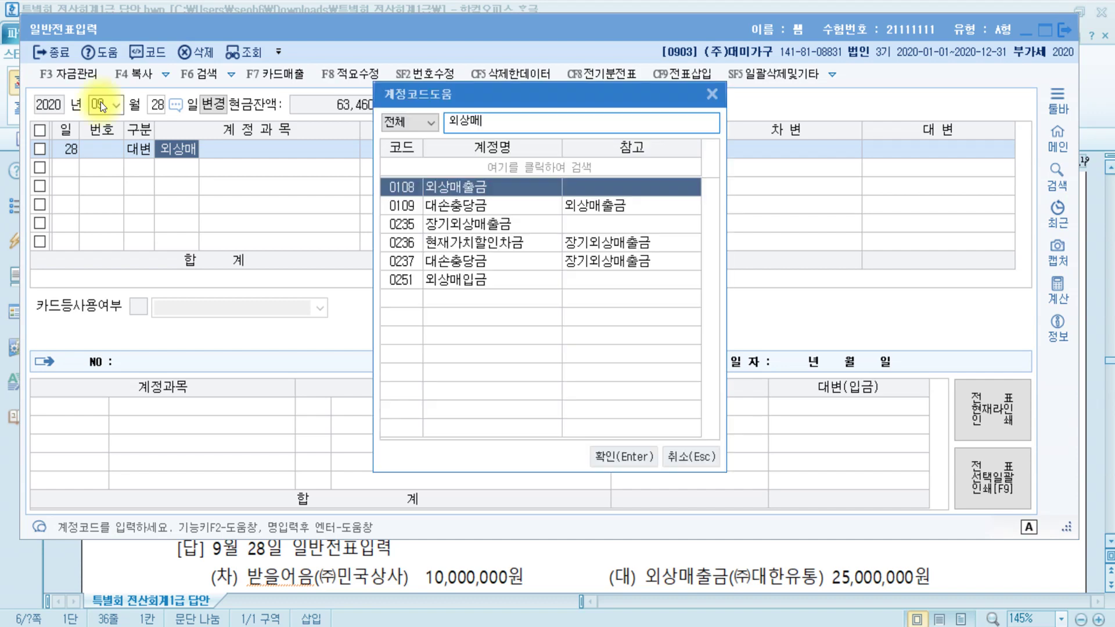
key("Return")
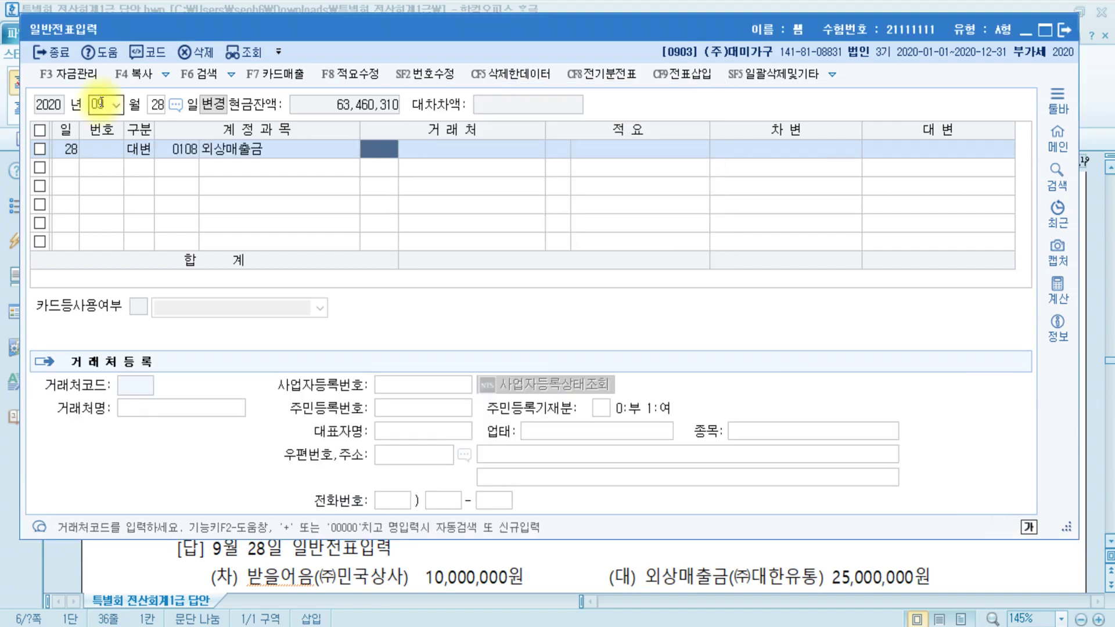
- Set customer 00142 (주)대한유통 and a credit amount of 25,000,000
type("대한")
key("Return")
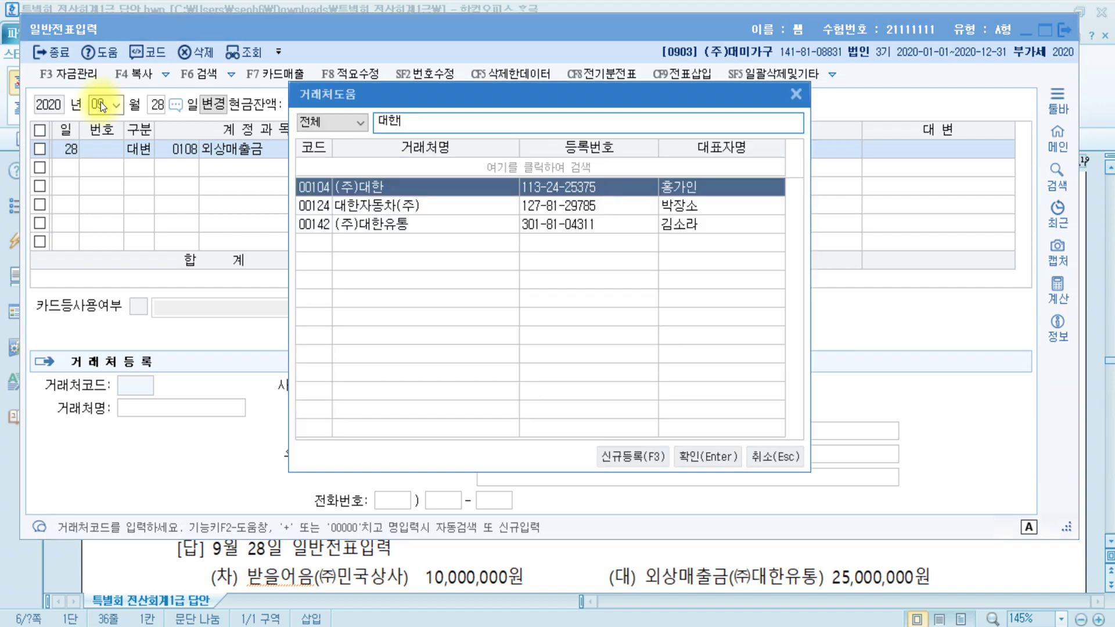
key("Down")
key("Down")
key("Return")
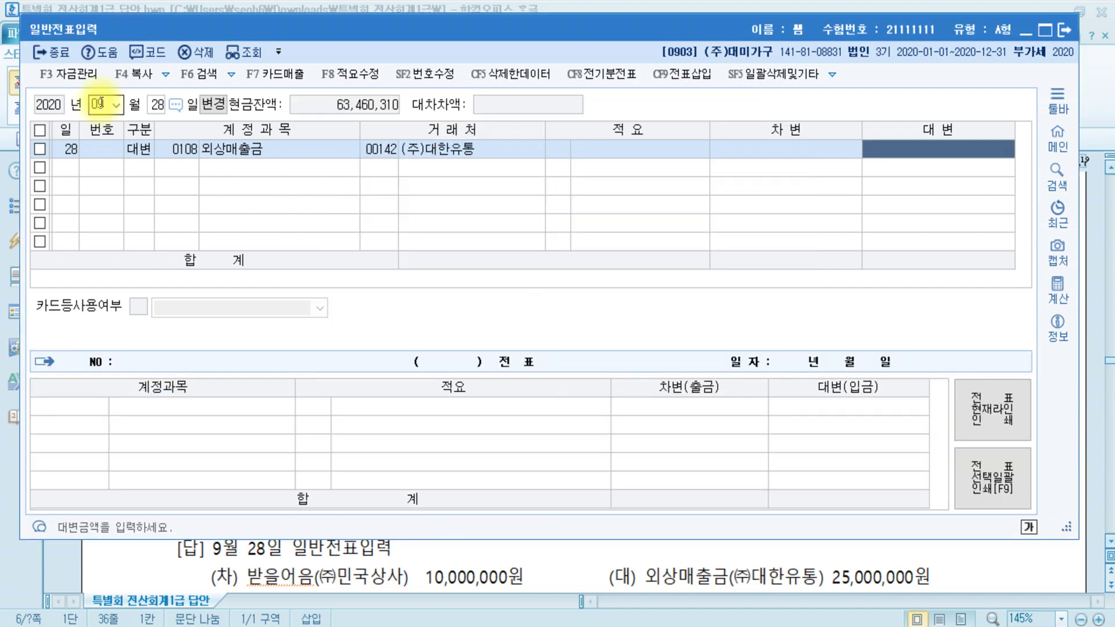
type("25000000")
key("Return")
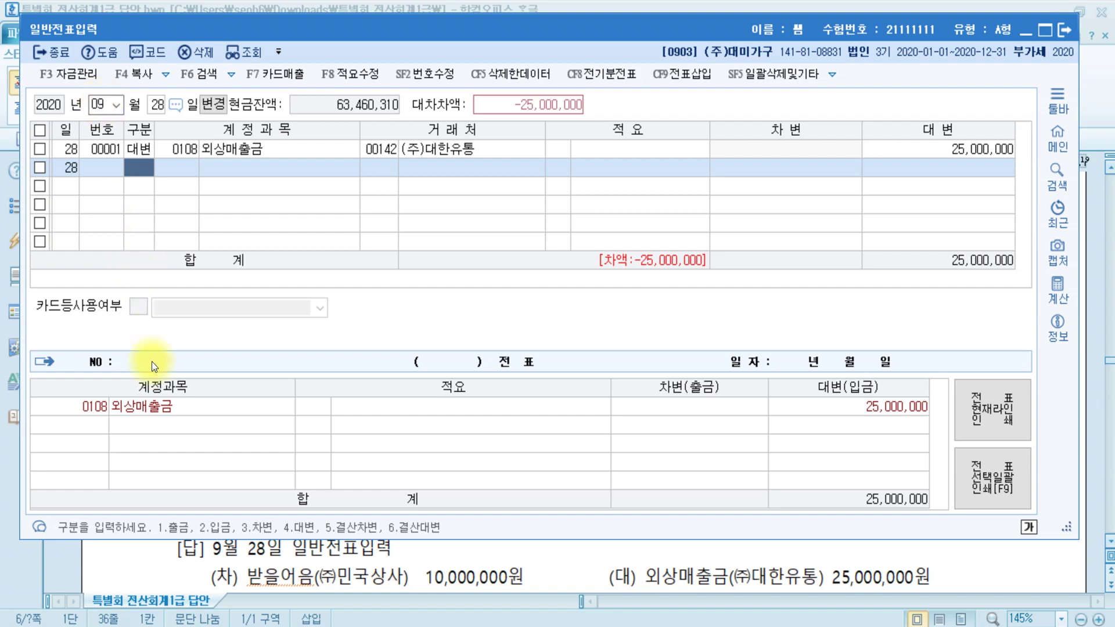
- Highlight 발행인 ㈜민국상사 yellow in question [5] of the answer document, then return to KcLep
left_click(421, 559)
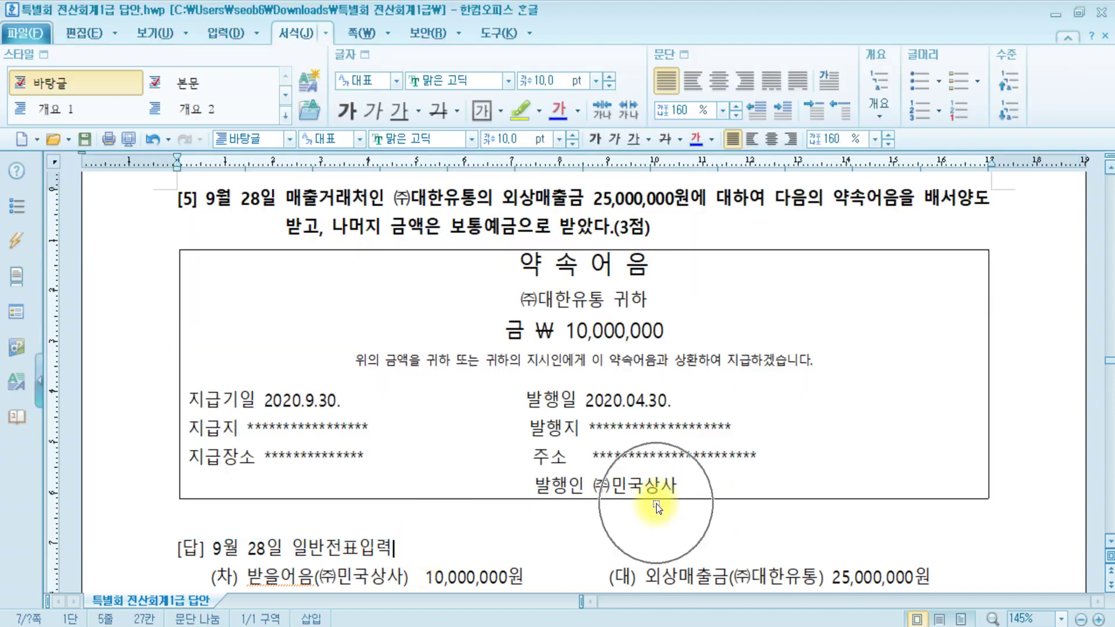
left_click_drag(687, 486, 514, 488)
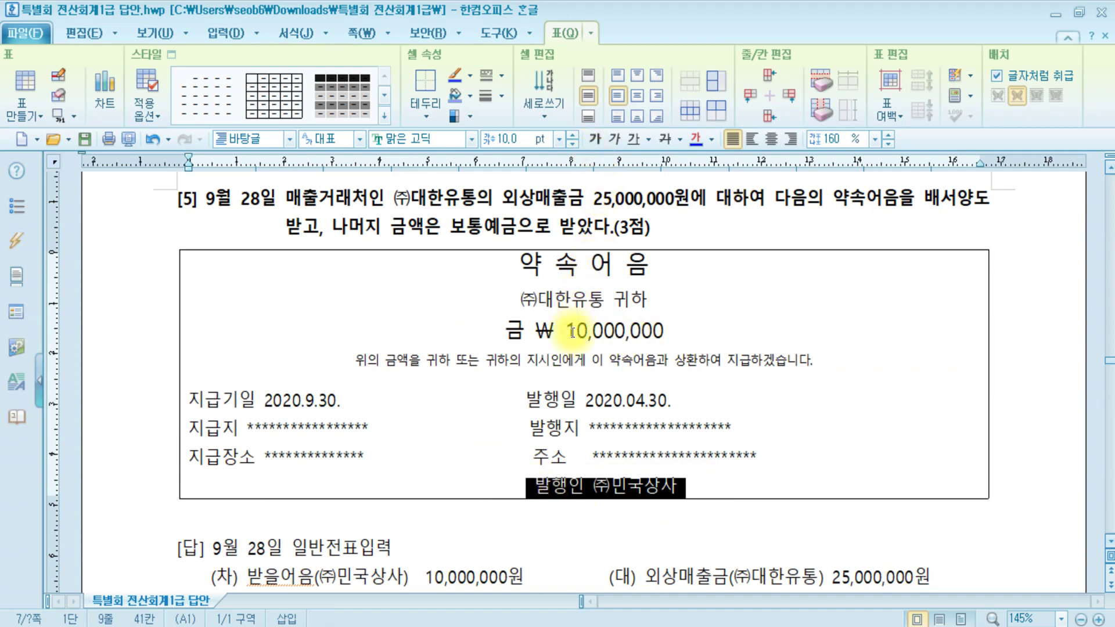
left_click(297, 32)
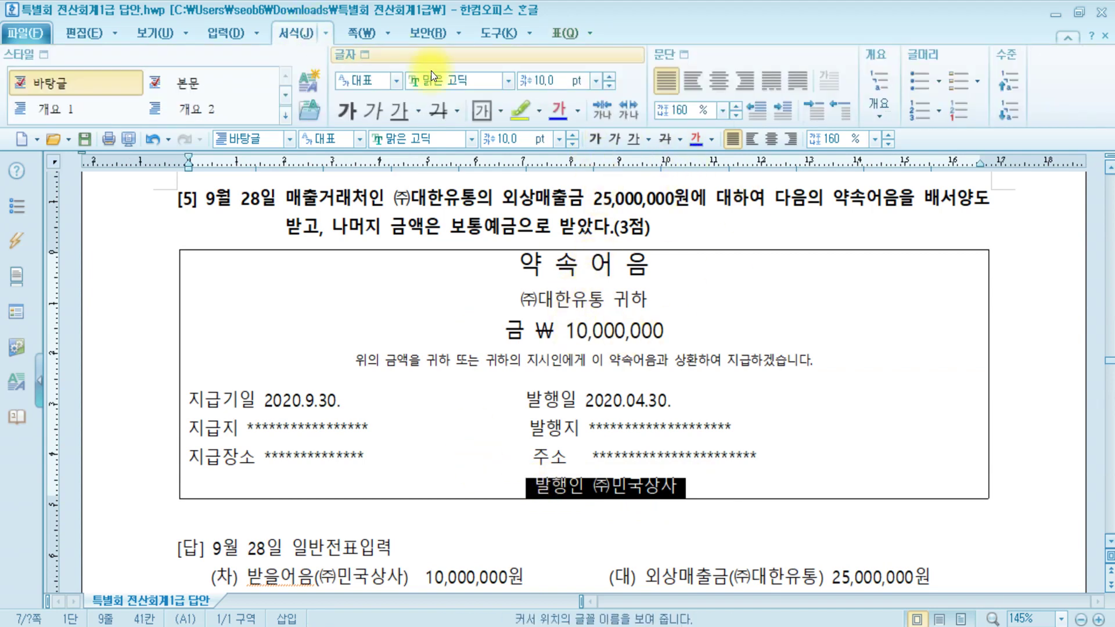
left_click(521, 111)
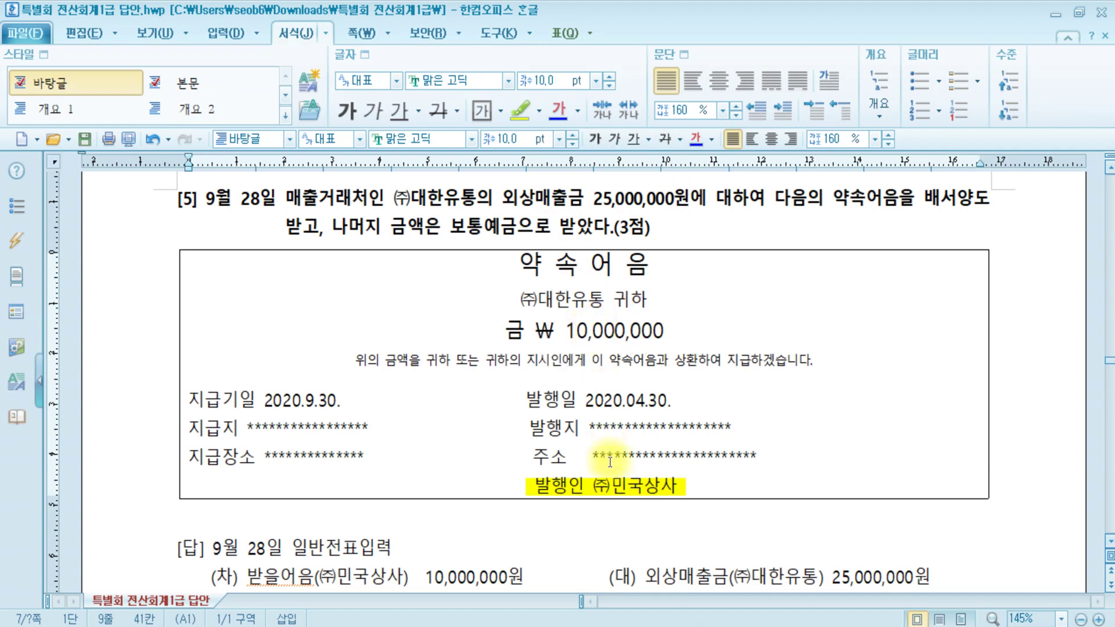
left_click(627, 501)
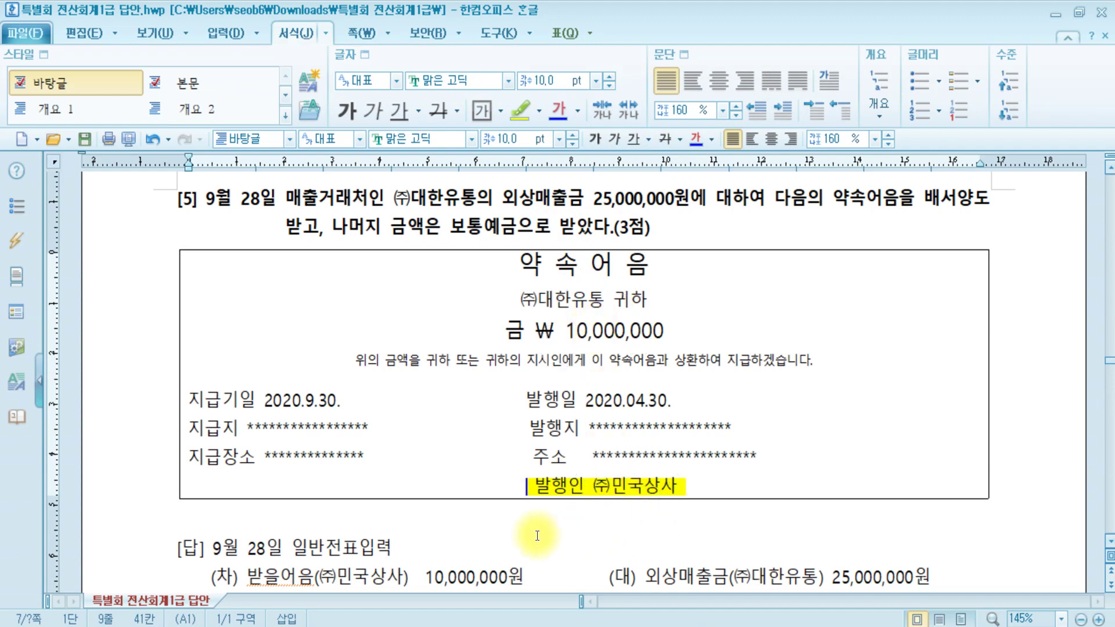
left_click(283, 582)
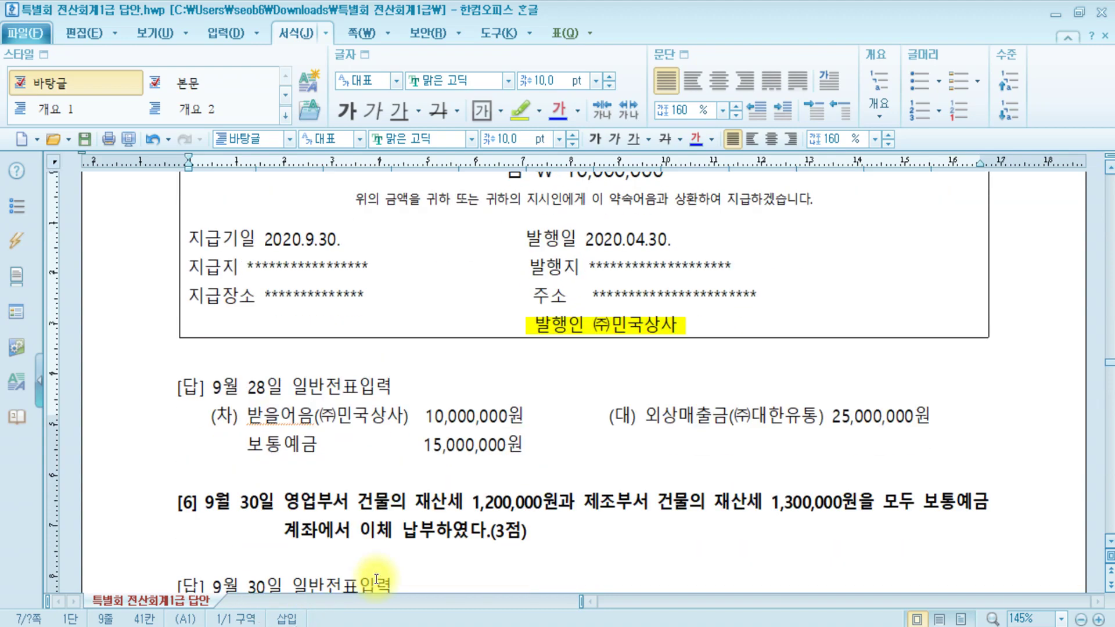
scroll(366, 558, "down", 4)
scroll(373, 507, "up", 2)
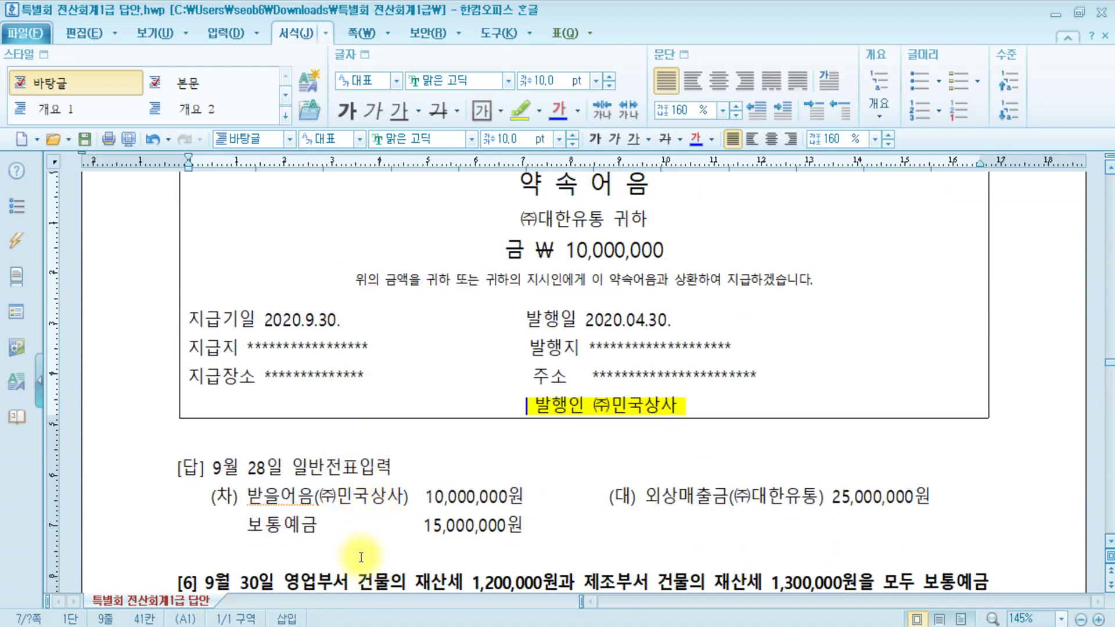
key("alt+Tab")
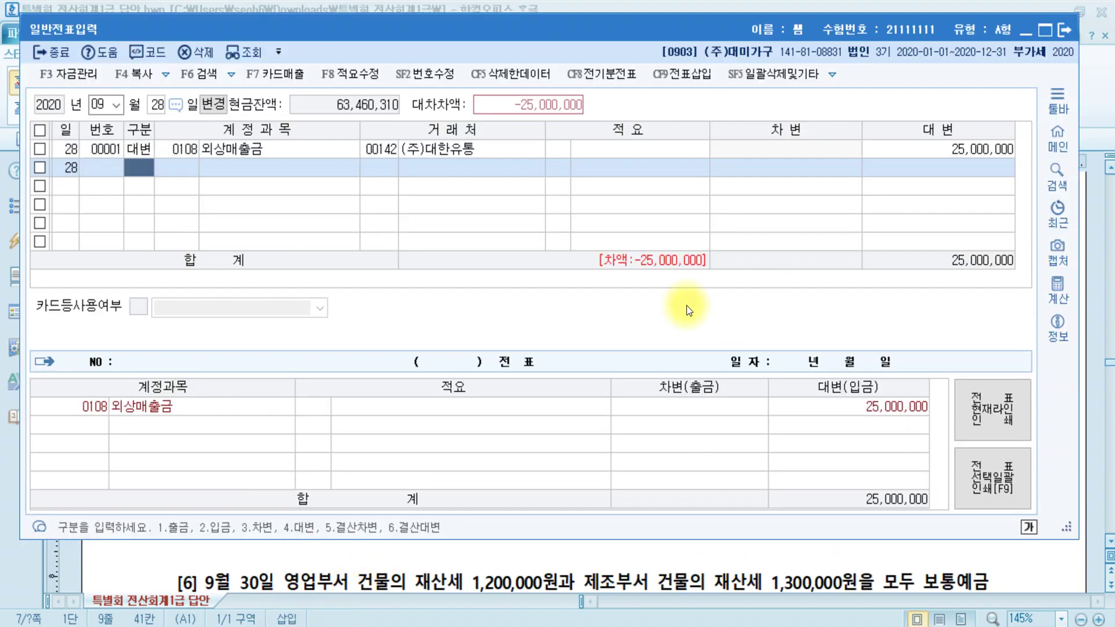
- Debit 0110 받을어음 10,000,000 from customer (주)민국상사
type("3")
type("받을")
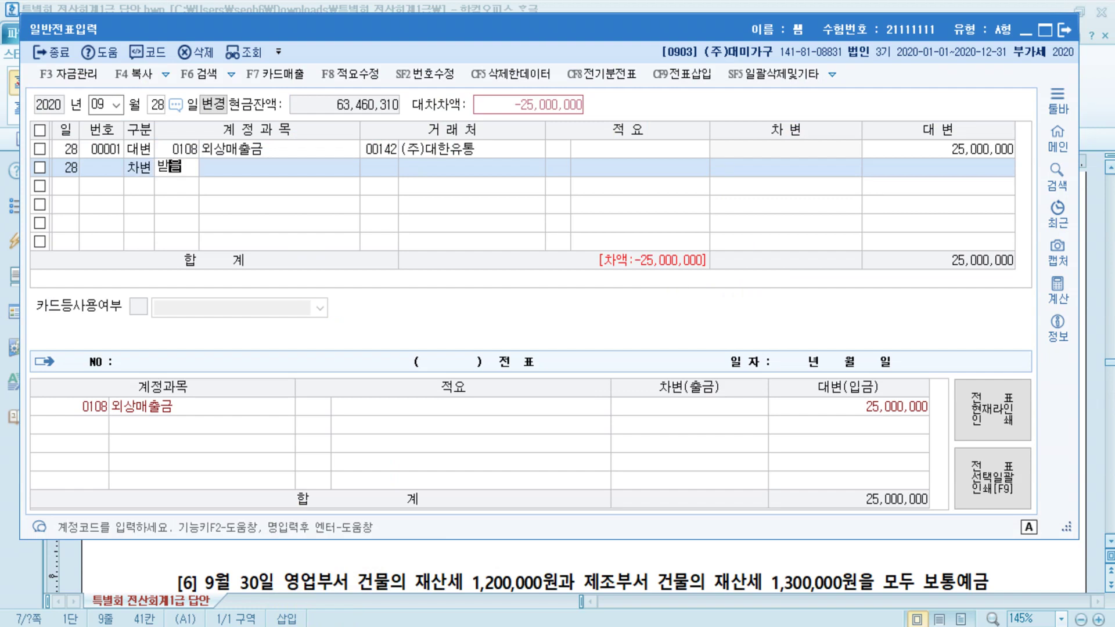
key("Return")
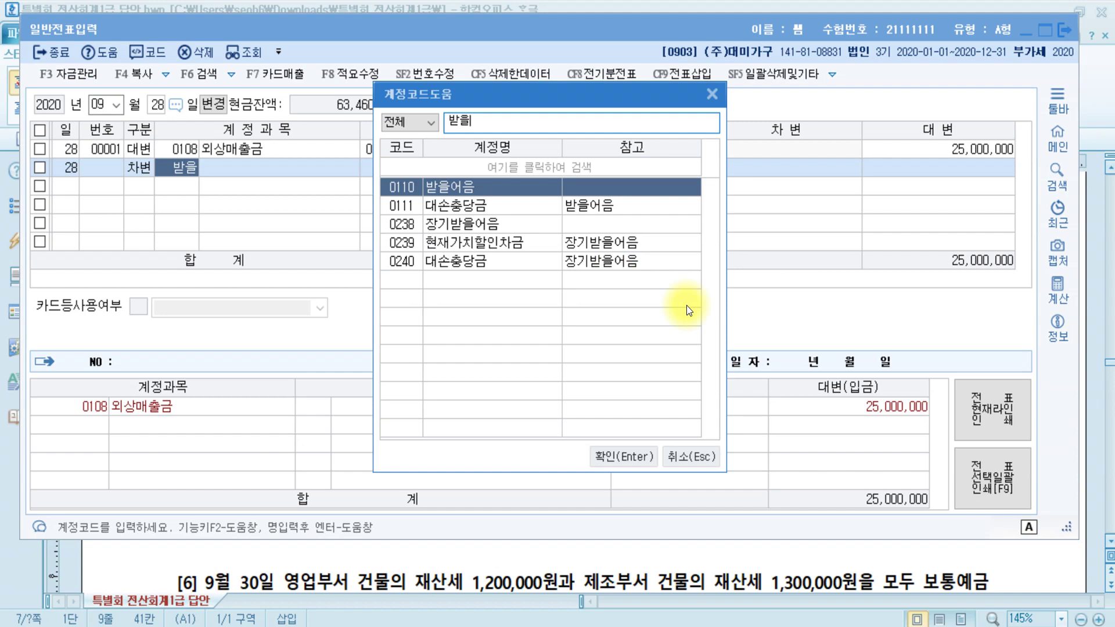
key("Return")
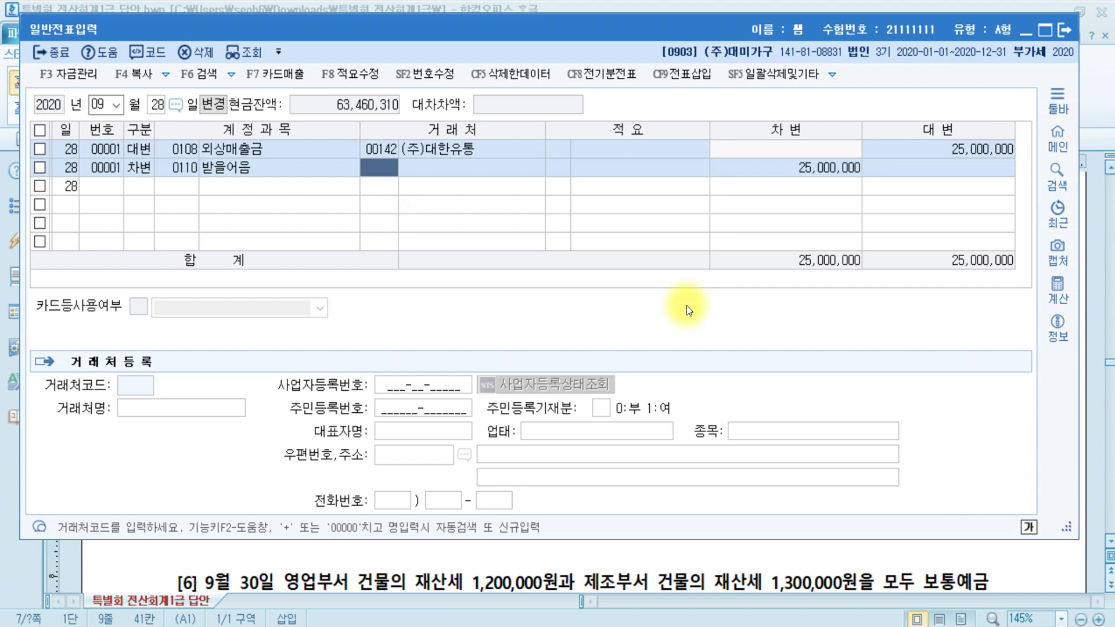
type("민국")
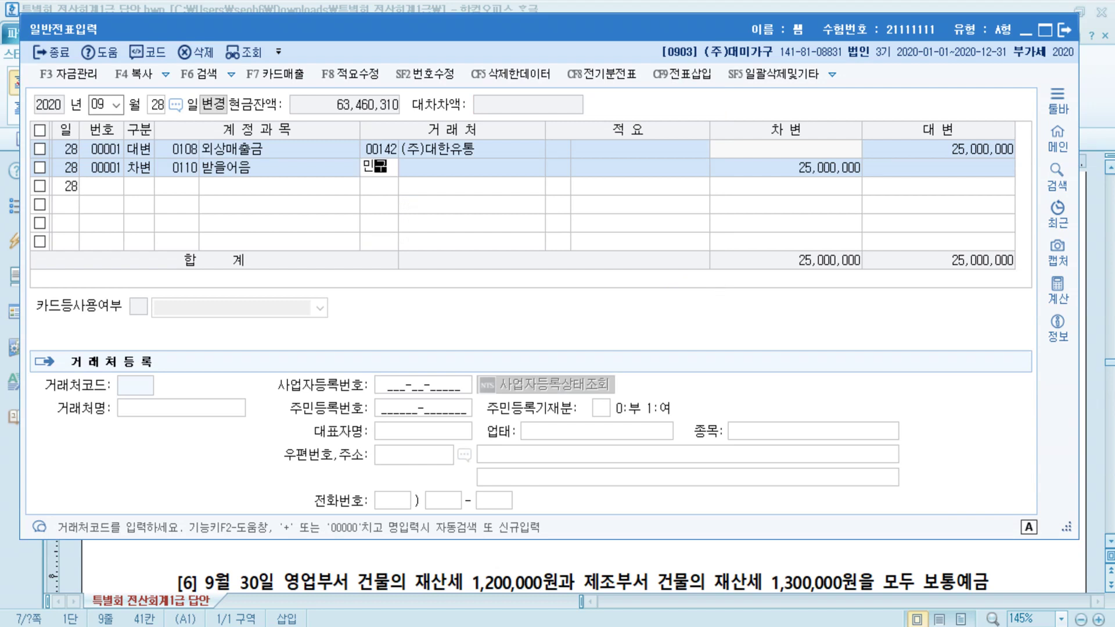
key("Return")
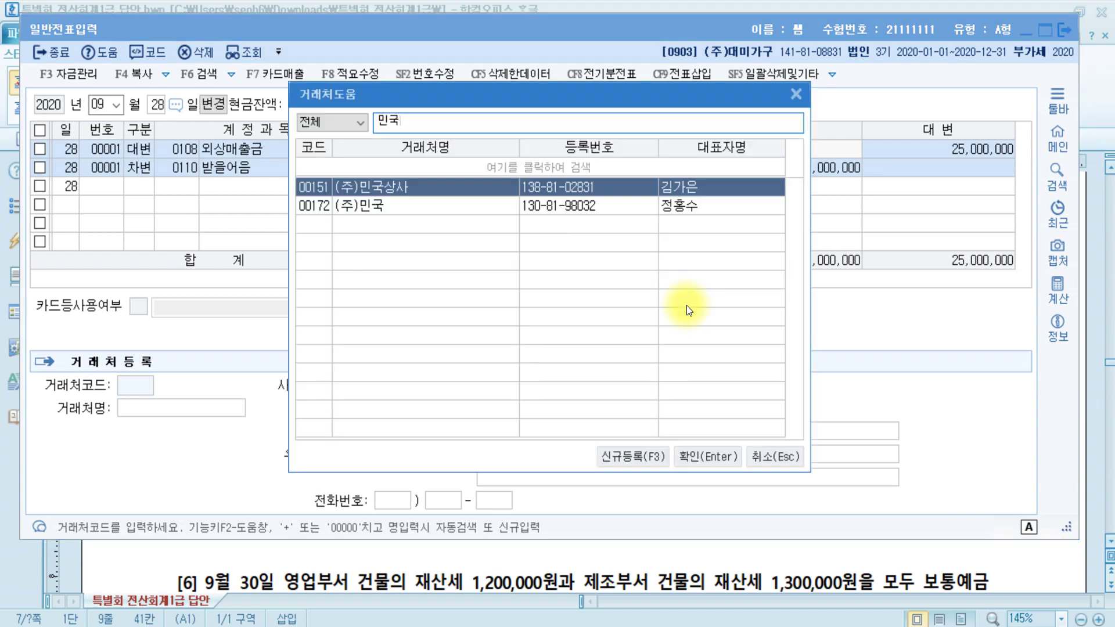
key("Return")
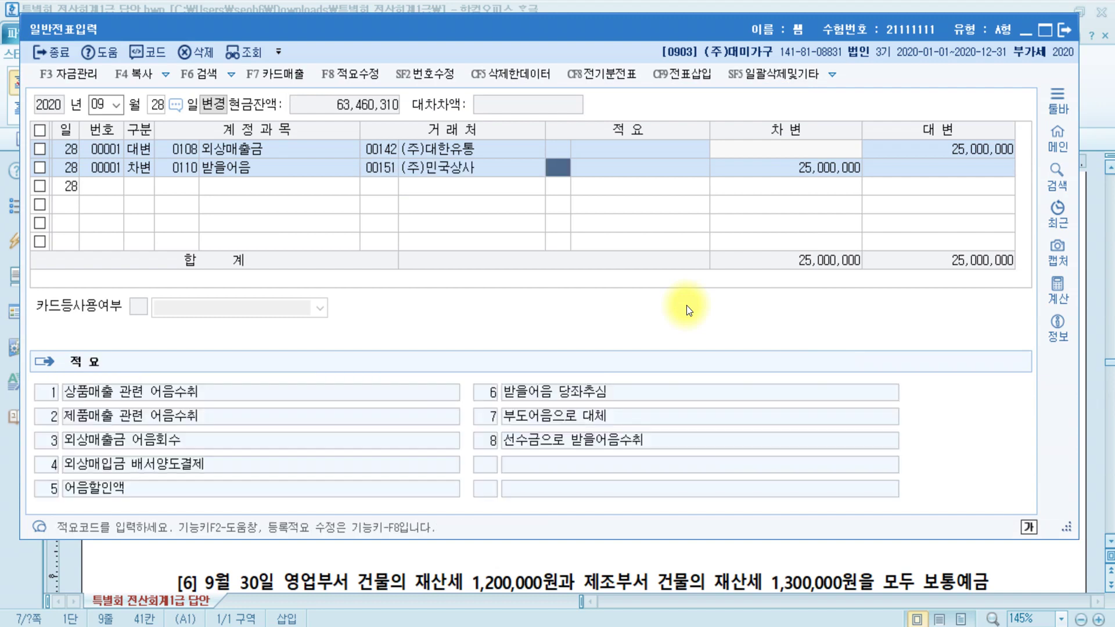
key("Return")
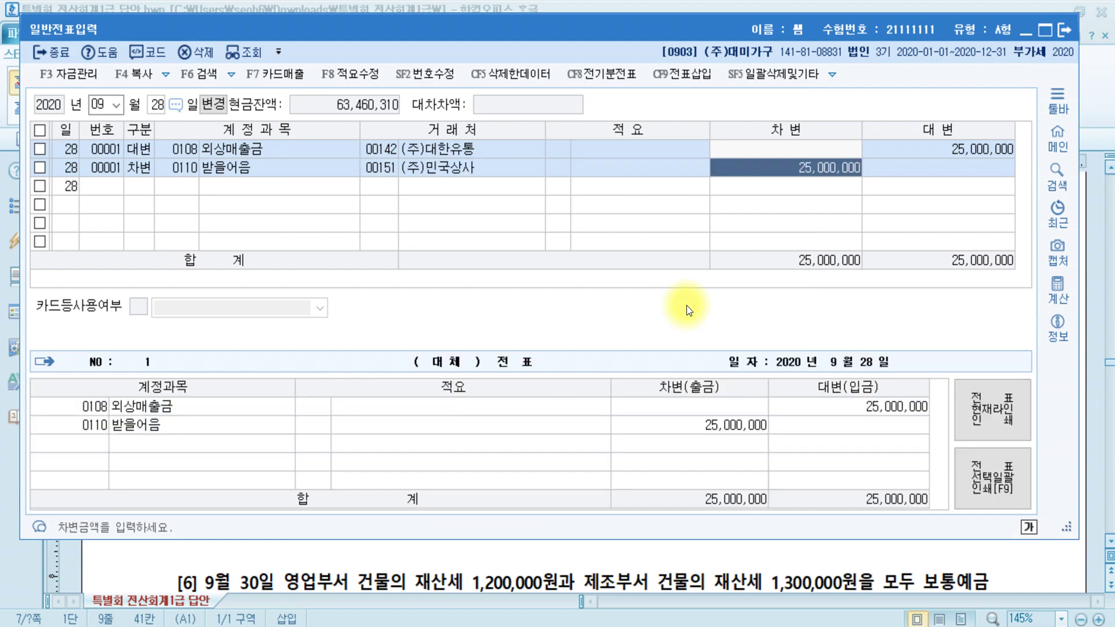
type("10000000")
key("Return")
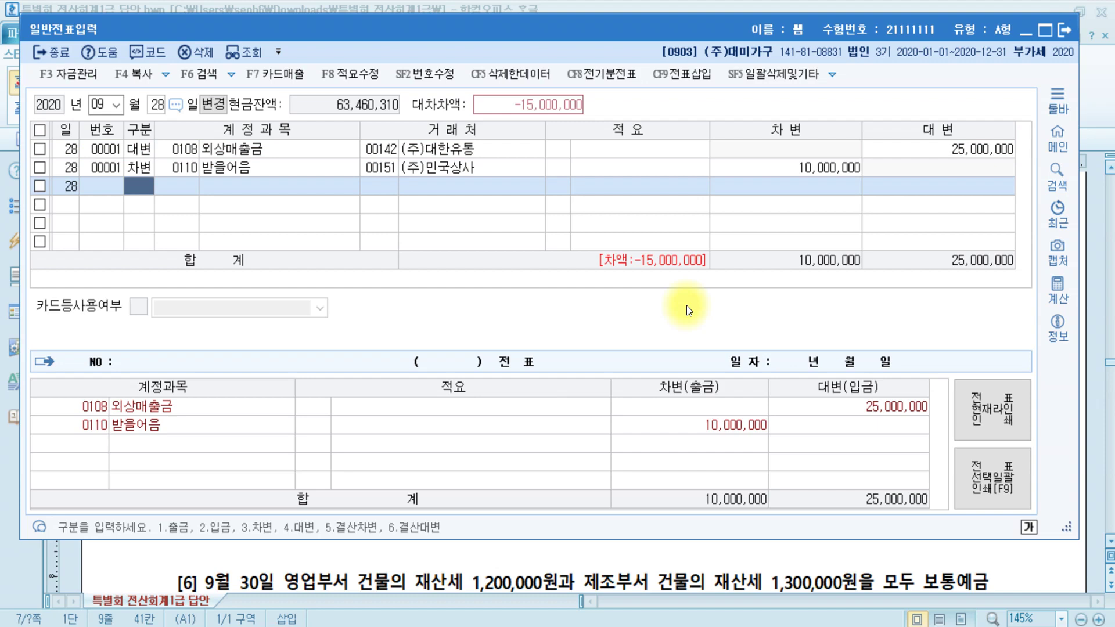
- Begin a third debit line on account 0103 보통예금
type("3")
key("Return")
type("보통")
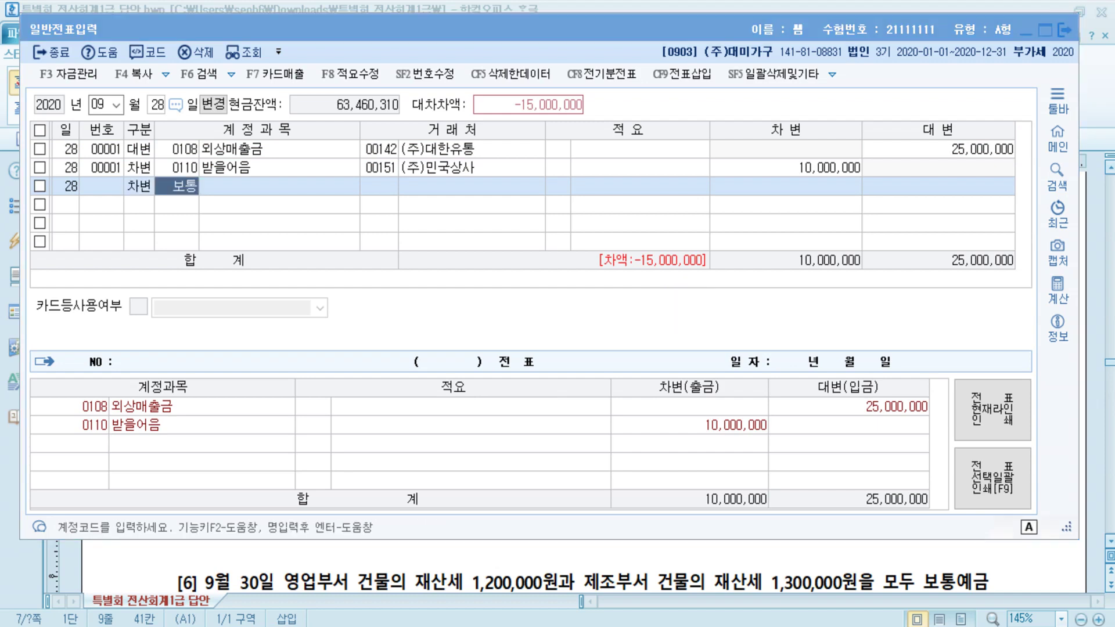
key("Return")
key("Return")
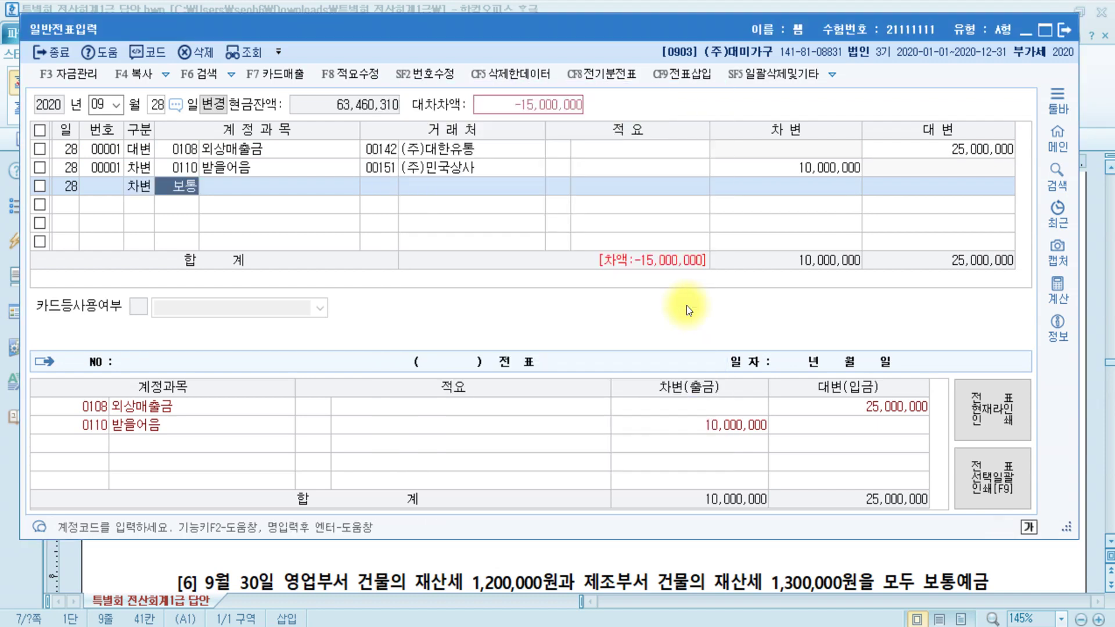
key("Return")
key("Return")
key("Return")
key("Return")
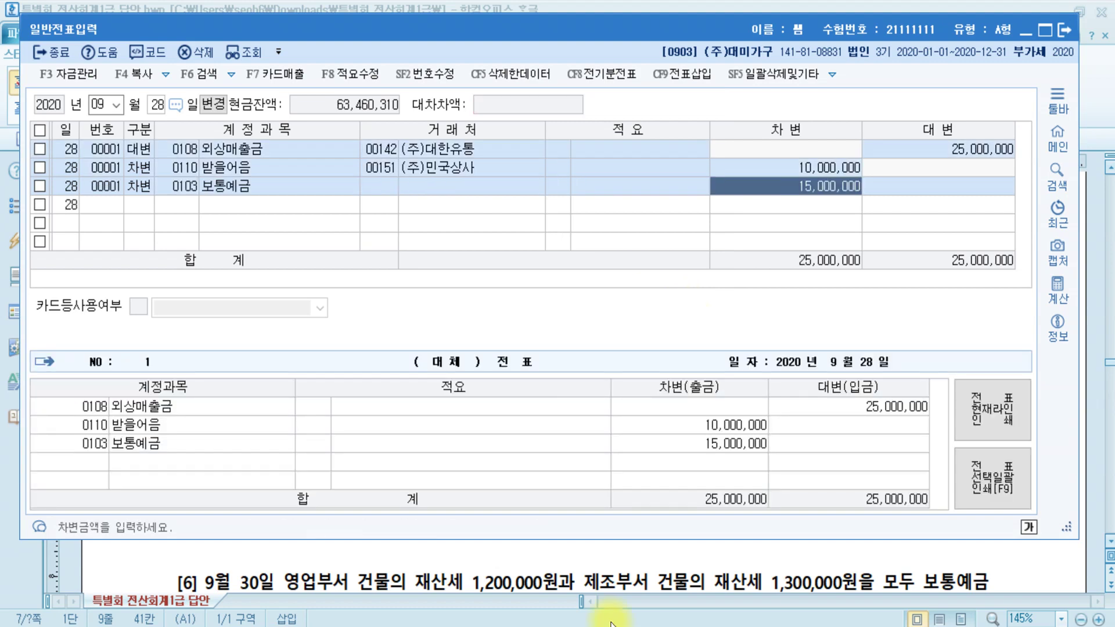
- Review question [6]'s 영업부서 building tax and its 세금과공과 answers, including 세금과공과(제) 1,300,000, then return to KcLep
left_click(389, 581)
scroll(627, 486, "down", 5)
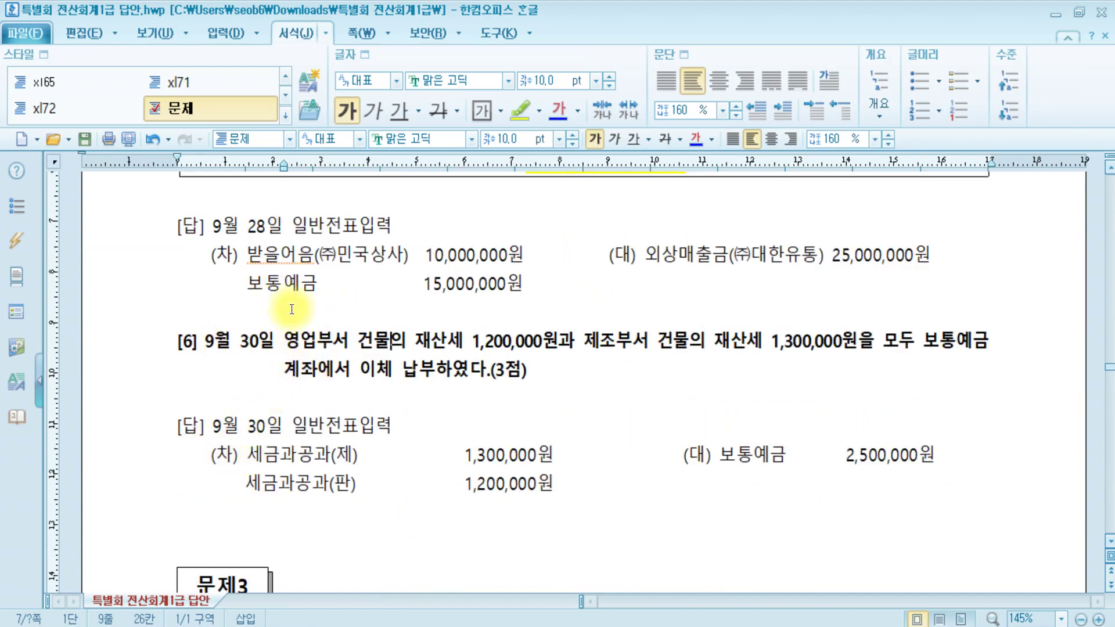
left_click(388, 342)
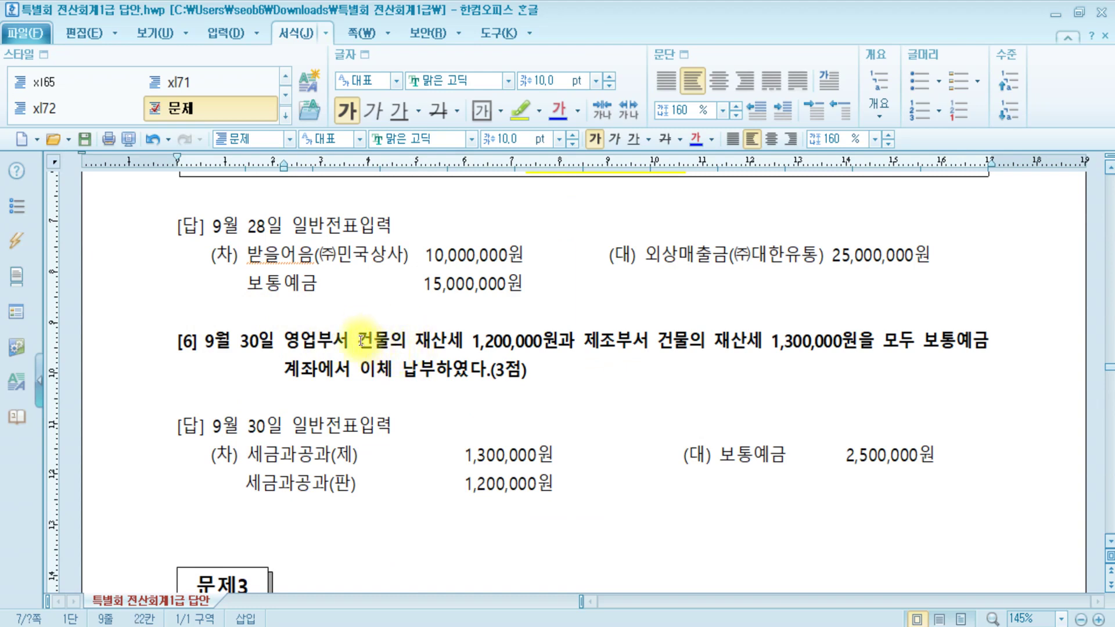
left_click_drag(359, 342, 525, 343)
left_click(258, 460)
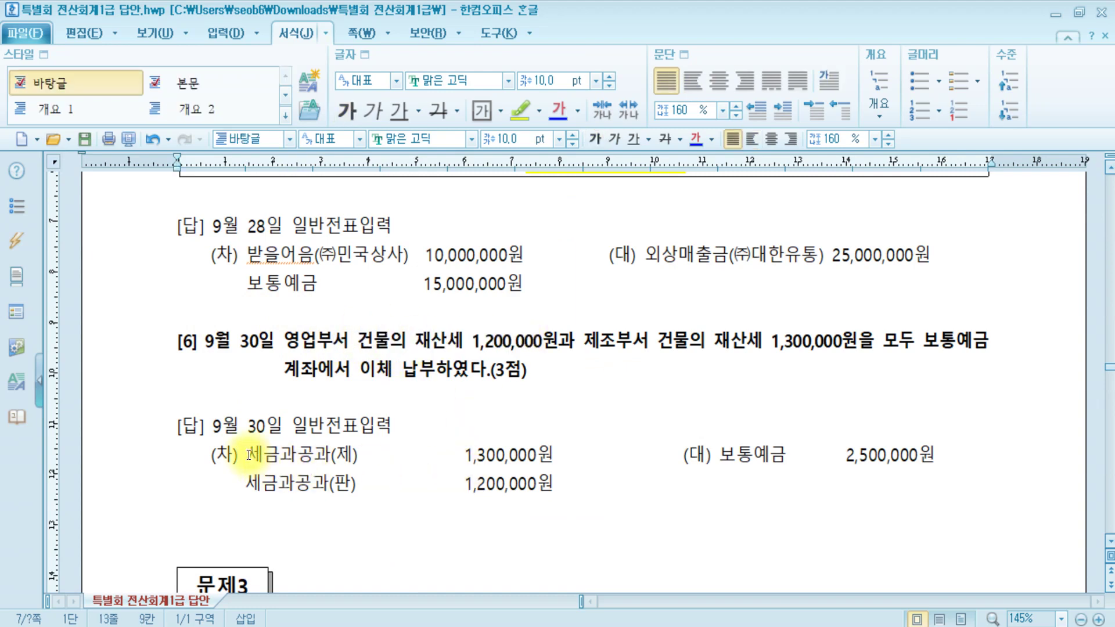
left_click_drag(238, 488, 373, 487)
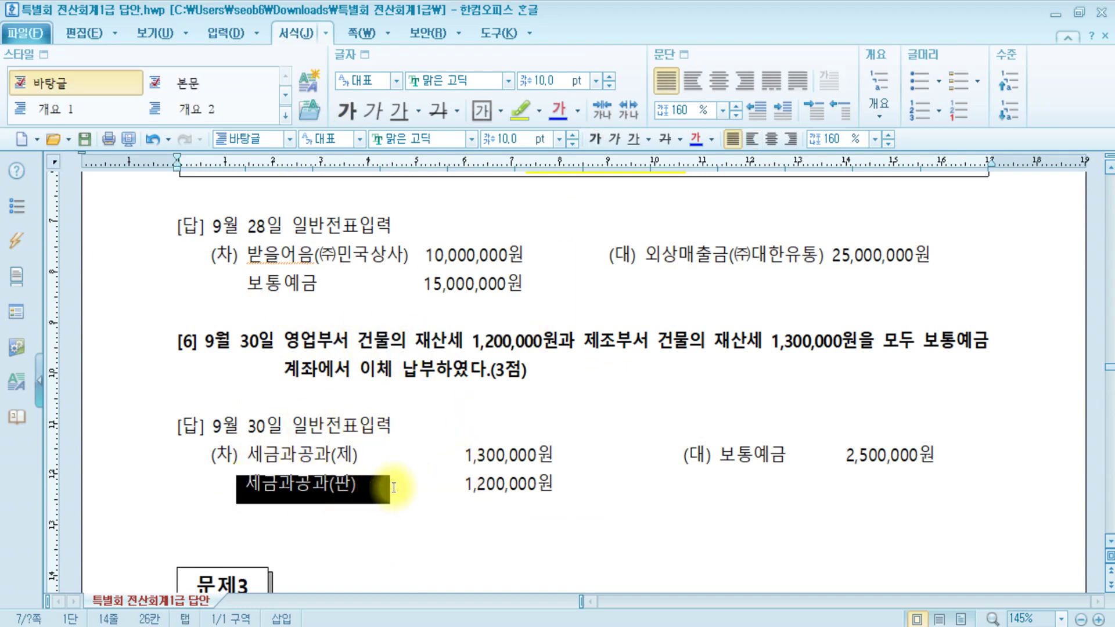
left_click(623, 338)
triple_click(623, 338)
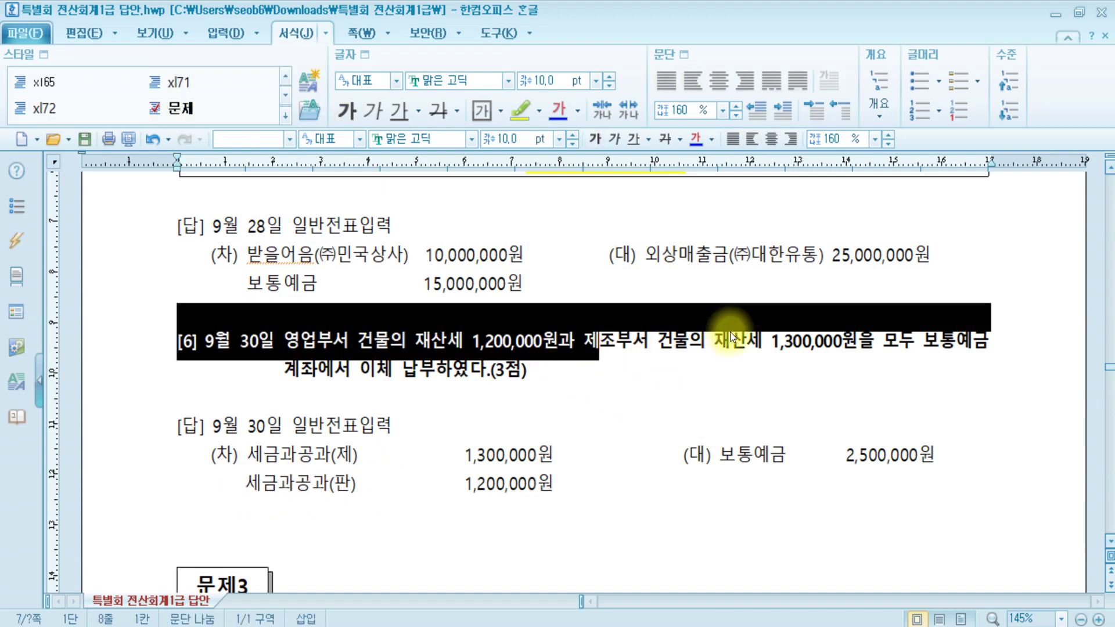
left_click(765, 342)
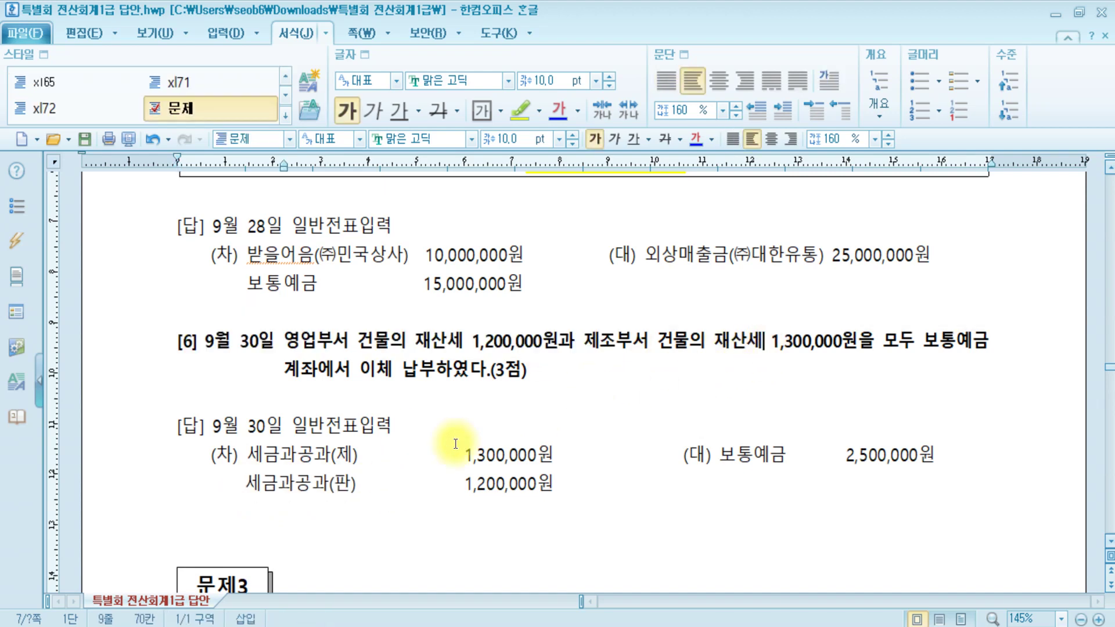
left_click_drag(245, 456, 555, 452)
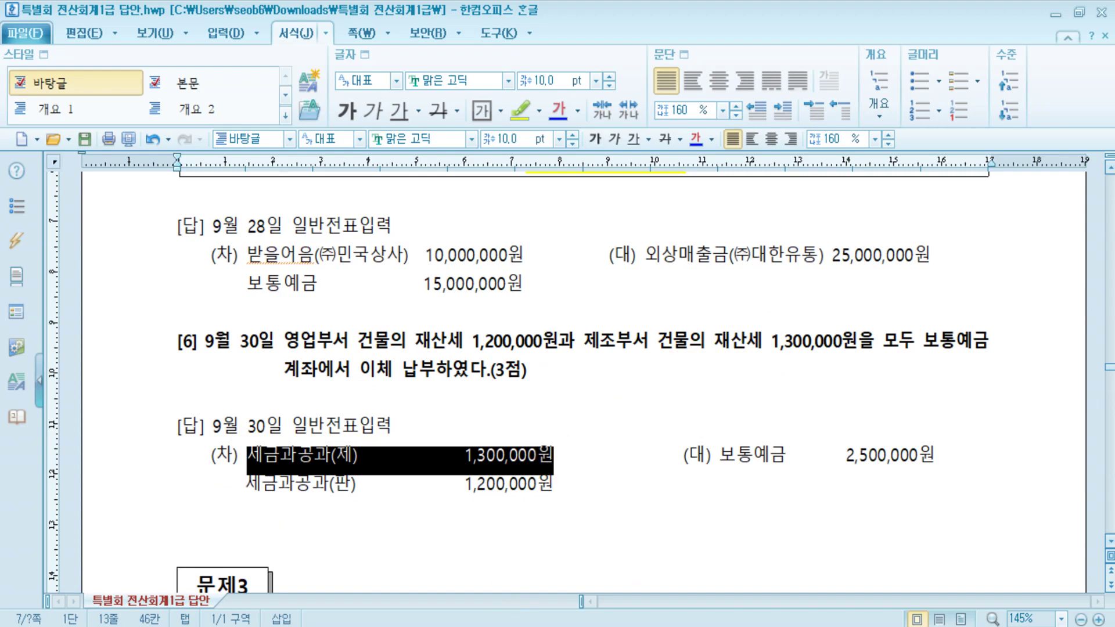
left_click(300, 587)
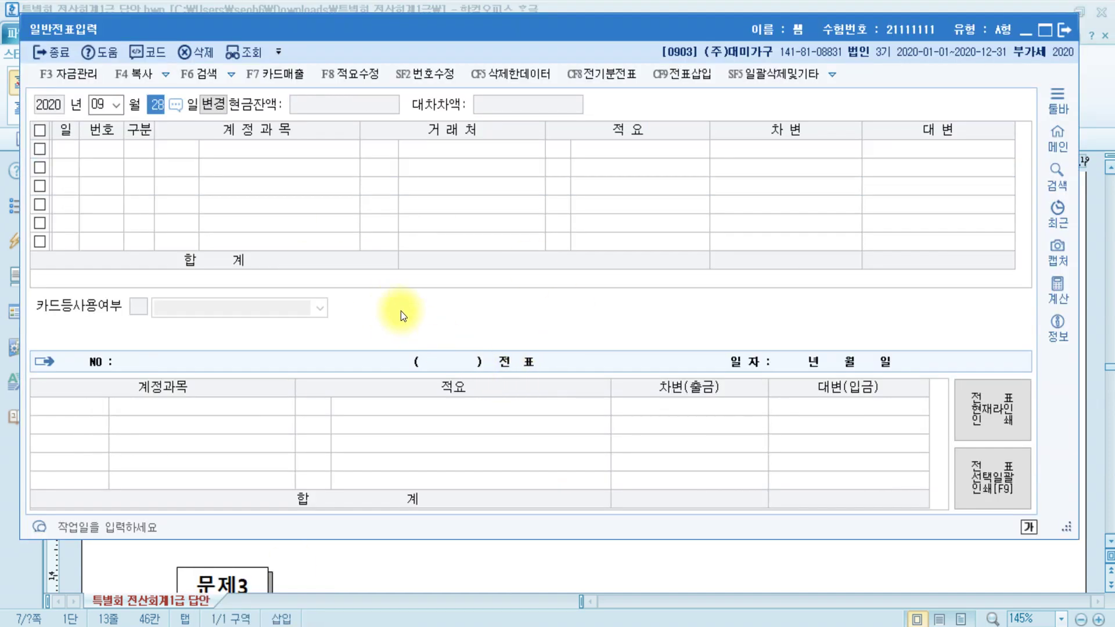
- Enter a September 30 voucher debiting 0817 세금과공과 1,200,000
type("30")
key("Return")
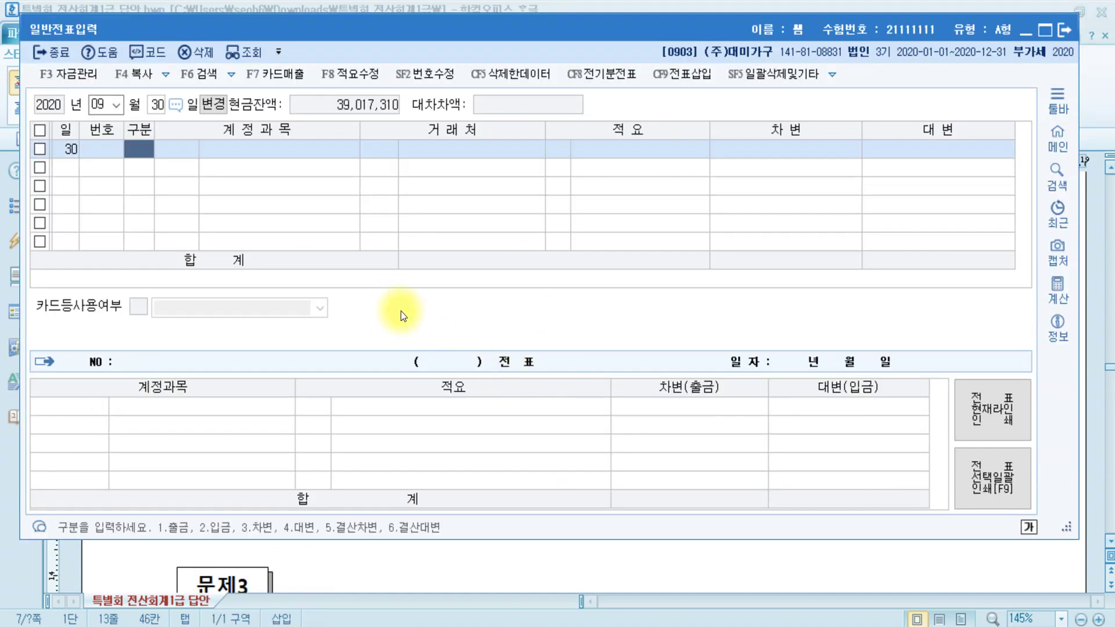
type("3")
key("Return")
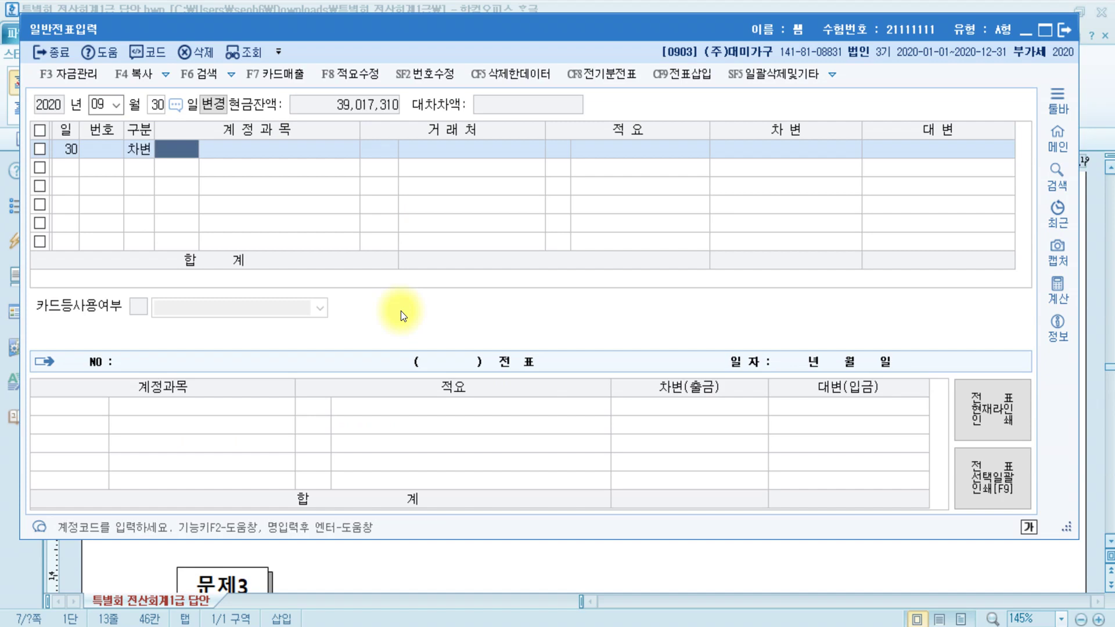
key("Hangul")
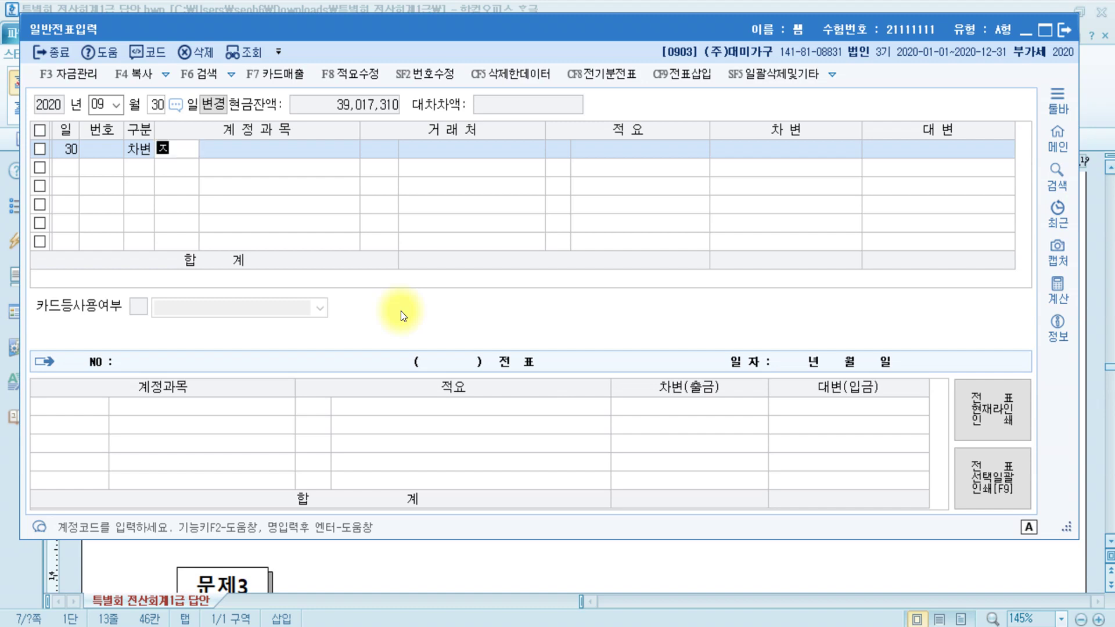
type("세금")
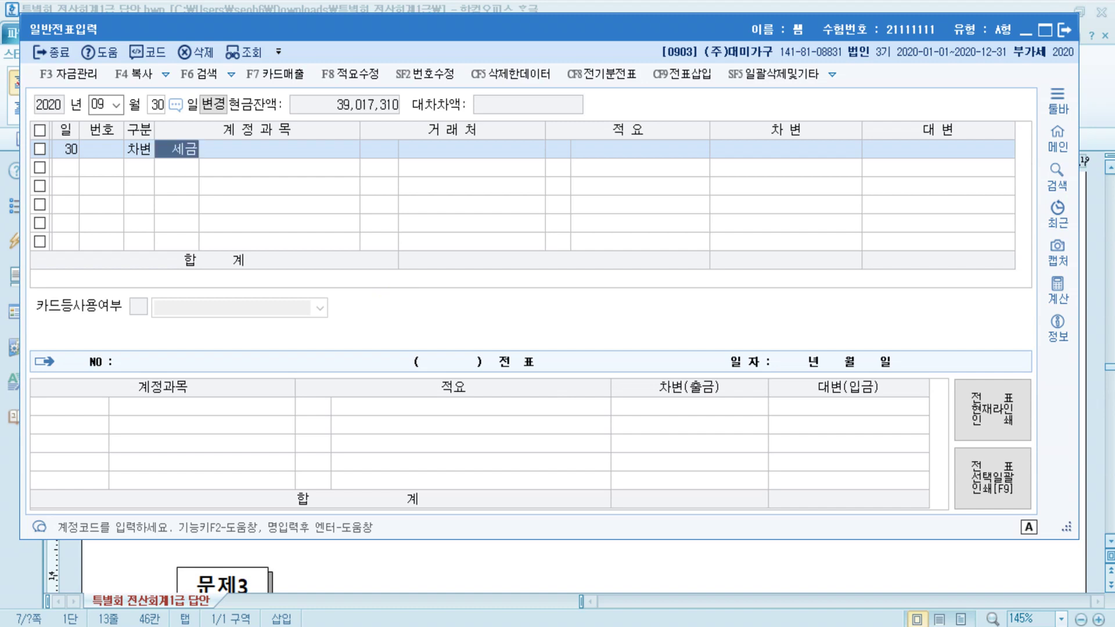
key("Return")
key("Down")
double_click(401, 316)
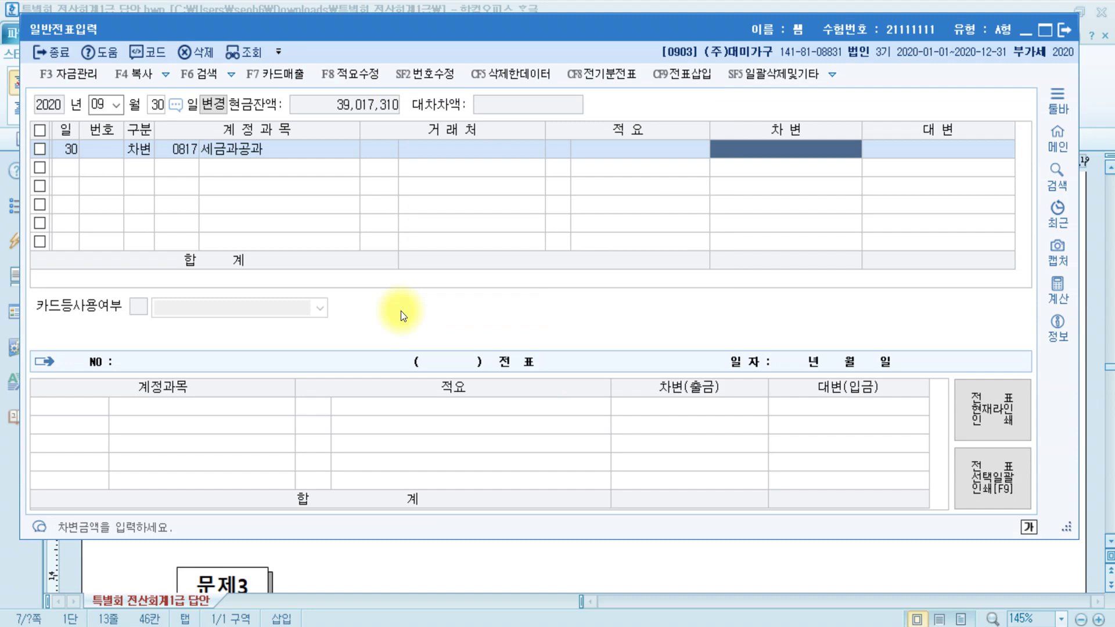
type("1200000")
key("Return")
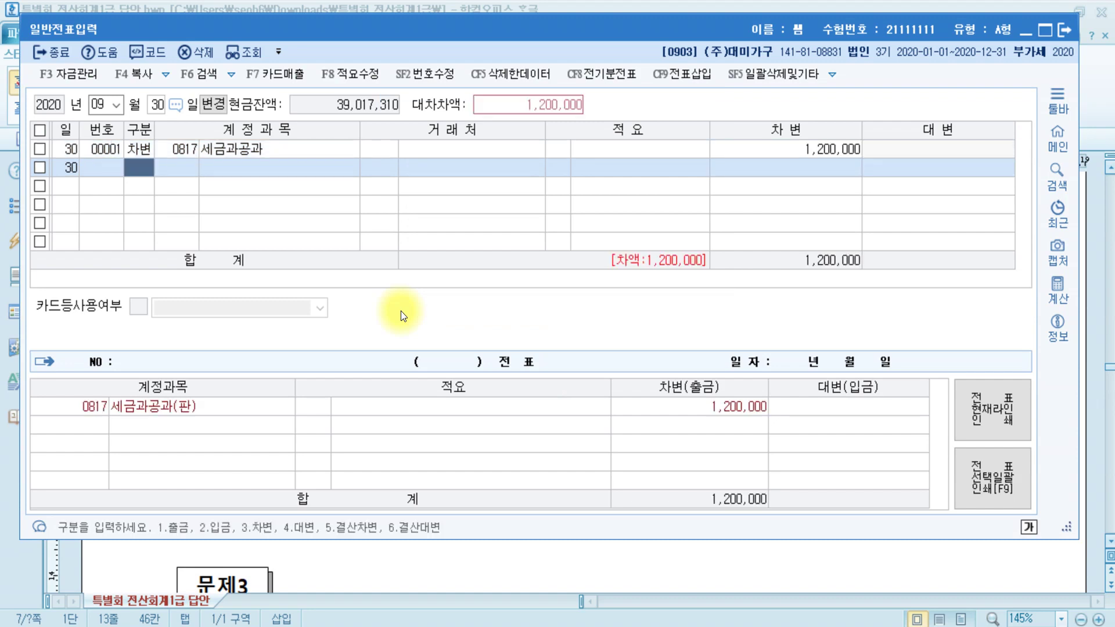
- Add a second debit of 1,300,000 to 0517 세금과공과
type("3")
key("Return")
type("세금")
key("Return")
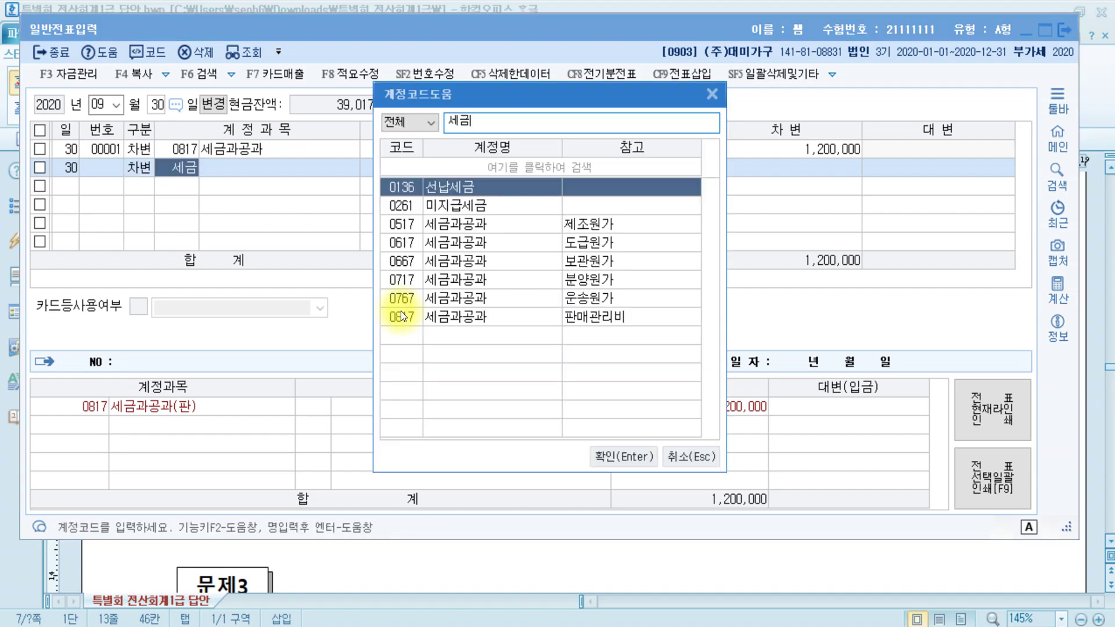
key("Down")
key("Down")
key("Return")
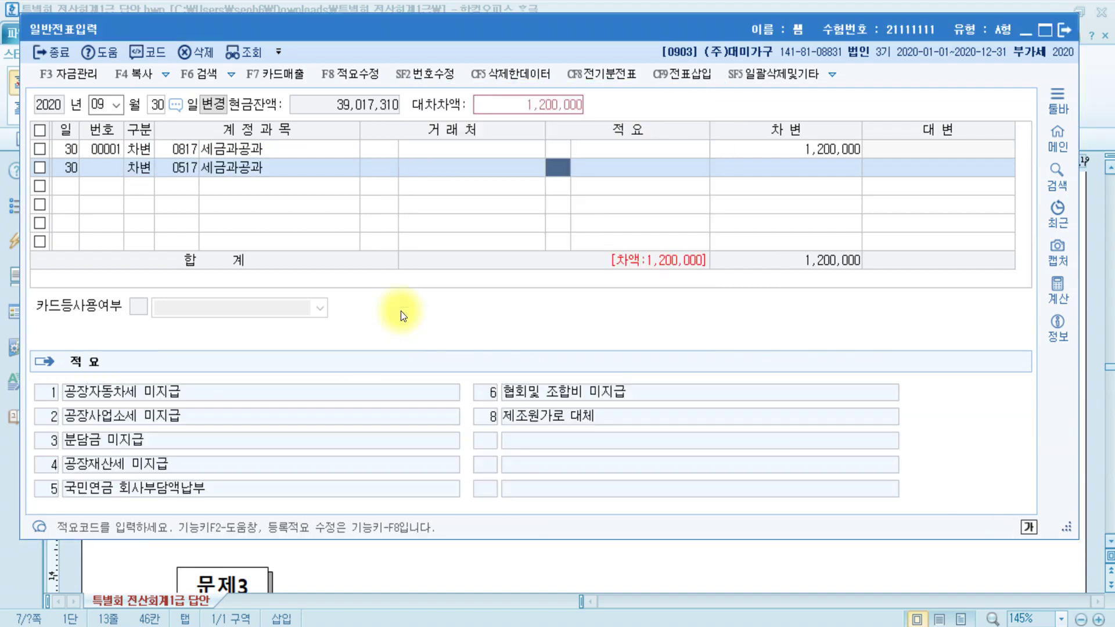
key("Return")
type("1300000")
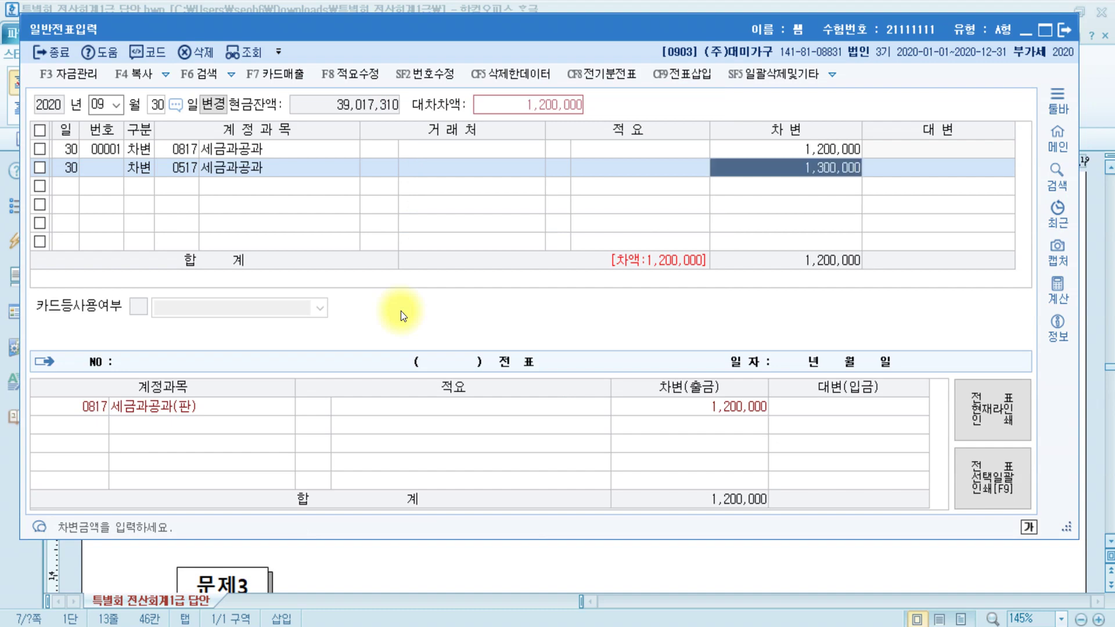
key("Return")
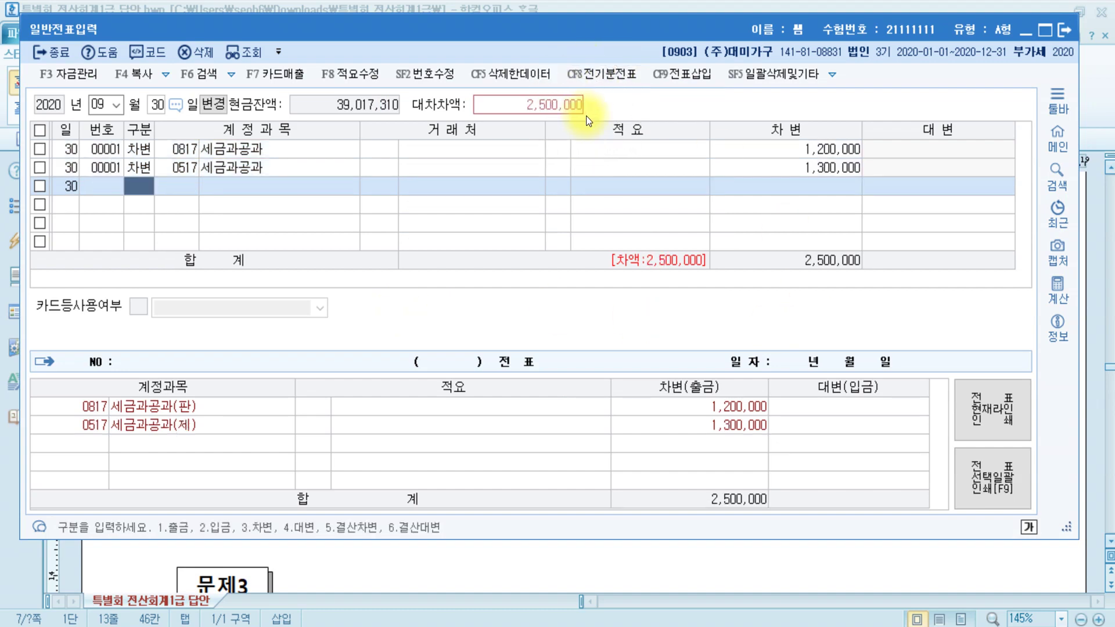
- Credit 0103 보통예금 for 2,500,000 and close the general journal window
type("4")
key("Return")
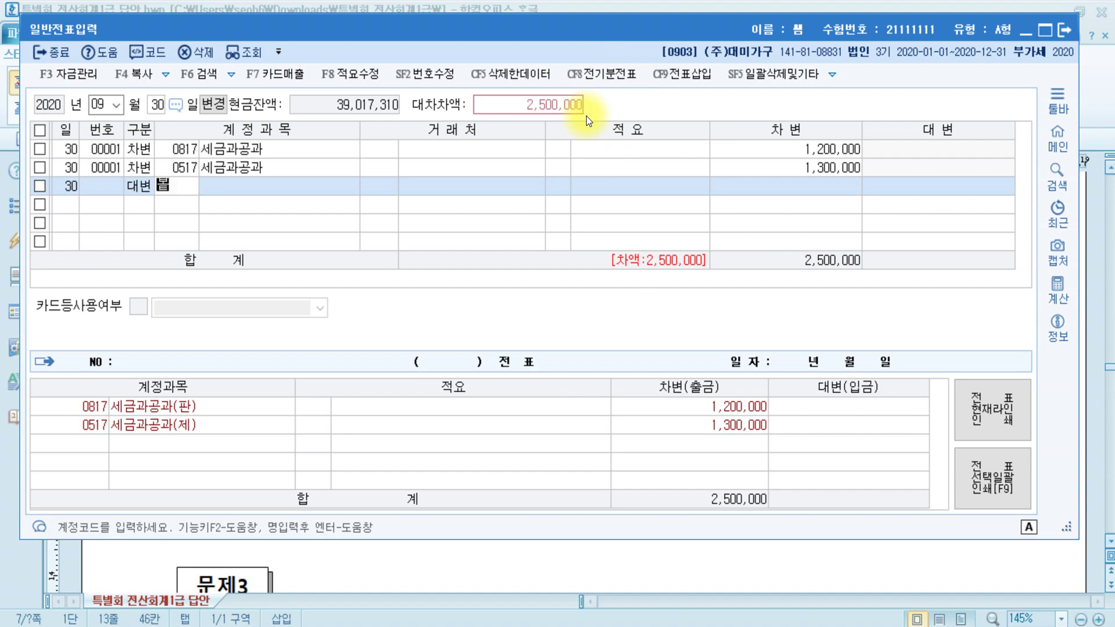
type("보통")
key("Return")
key("Return")
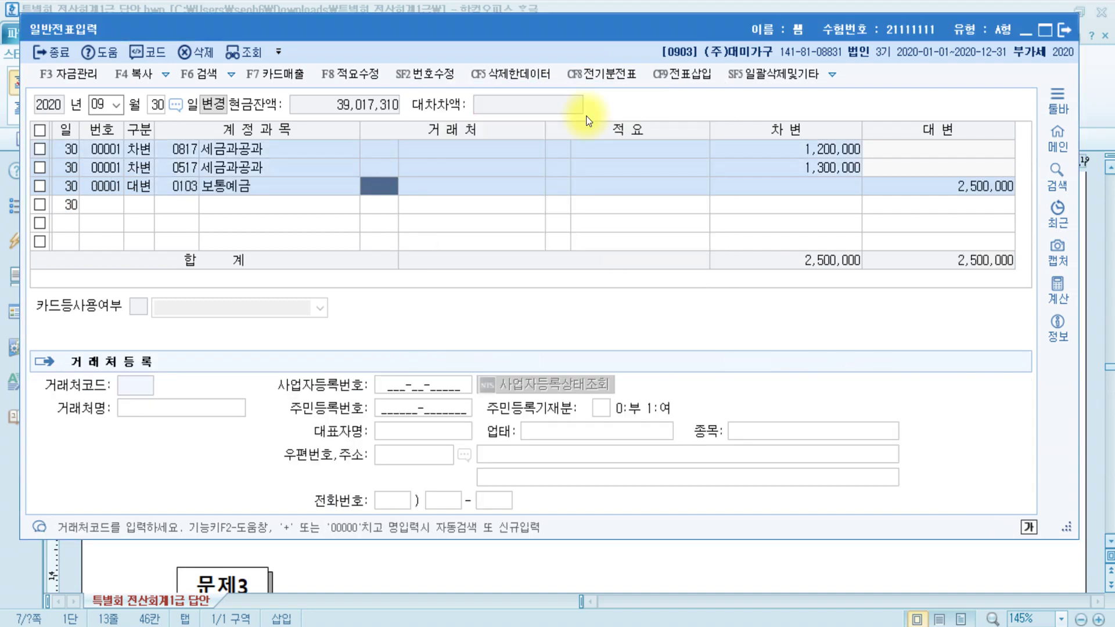
key("Return")
key("Return")
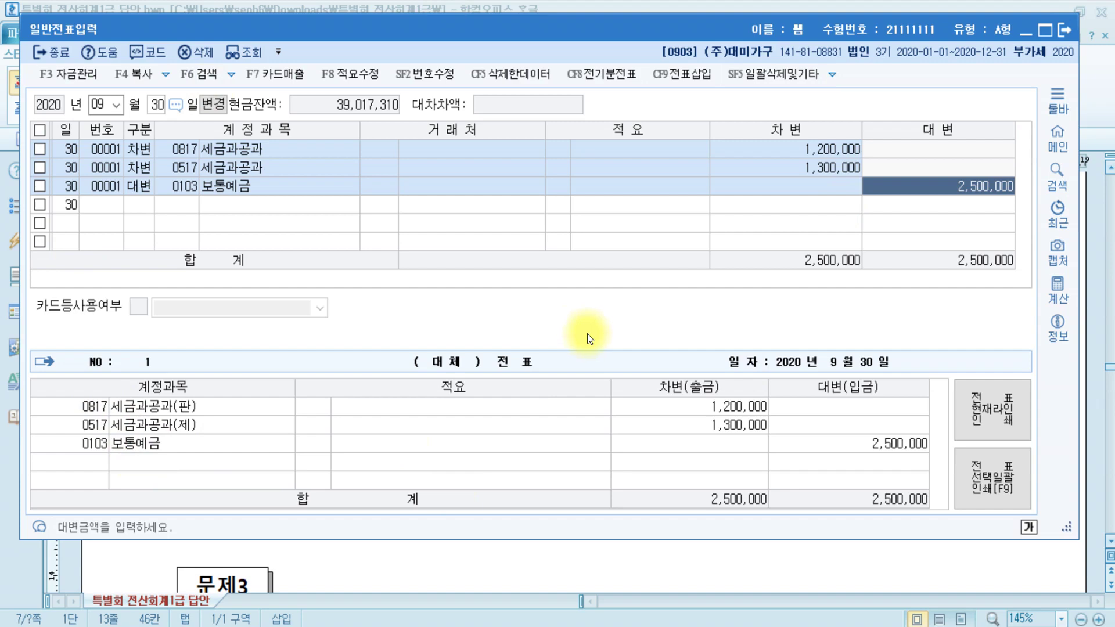
left_click(1069, 27)
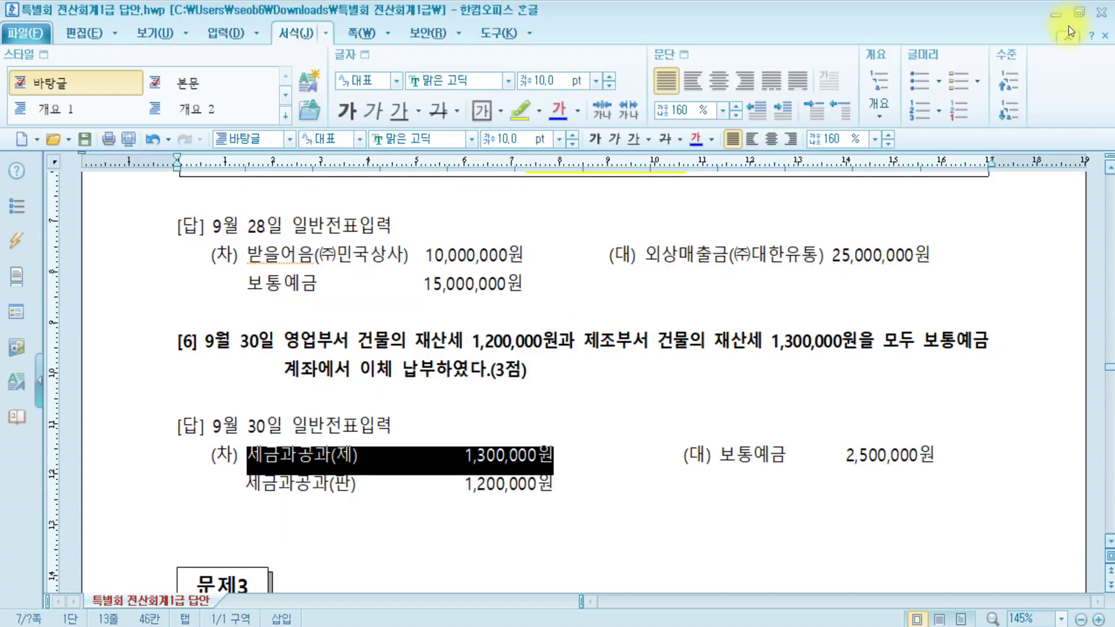
key("alt+Tab")
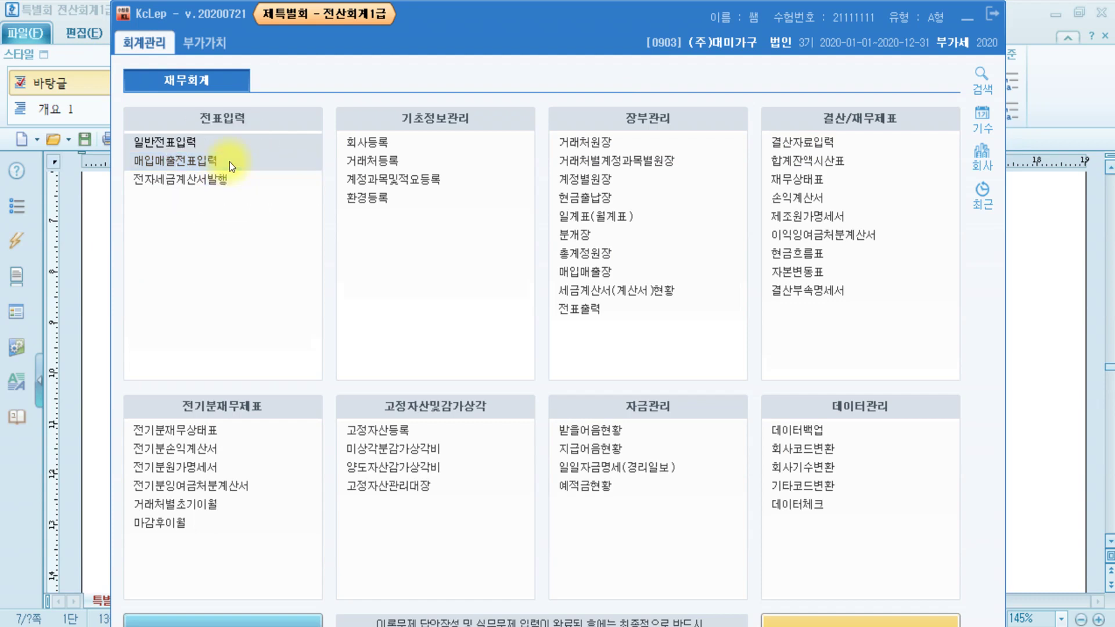
- Open 매입매출전표입력 and review question [1]'s August 1 sale, marking 판매, 전자세금계산서, 책상 and 의자
left_click(258, 169)
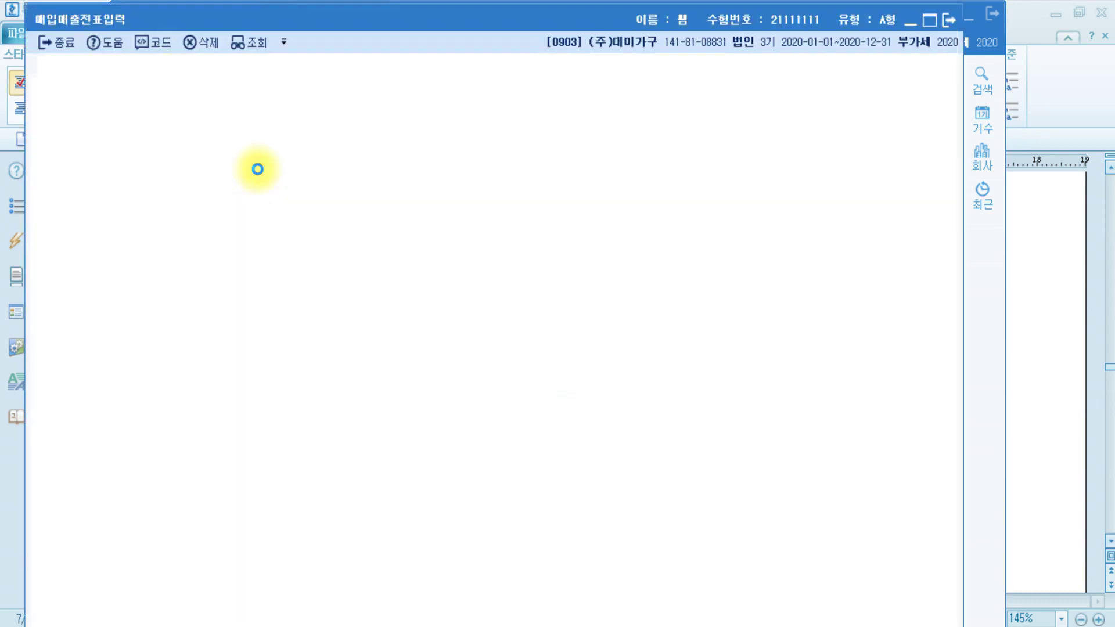
key("alt+Tab")
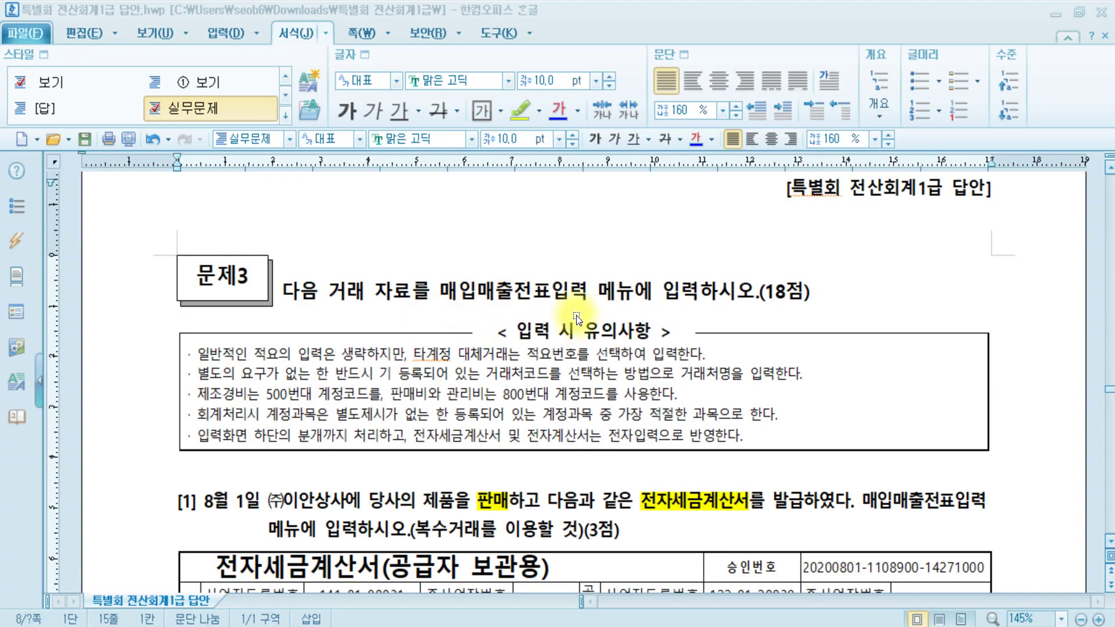
scroll(581, 313, "down", 3)
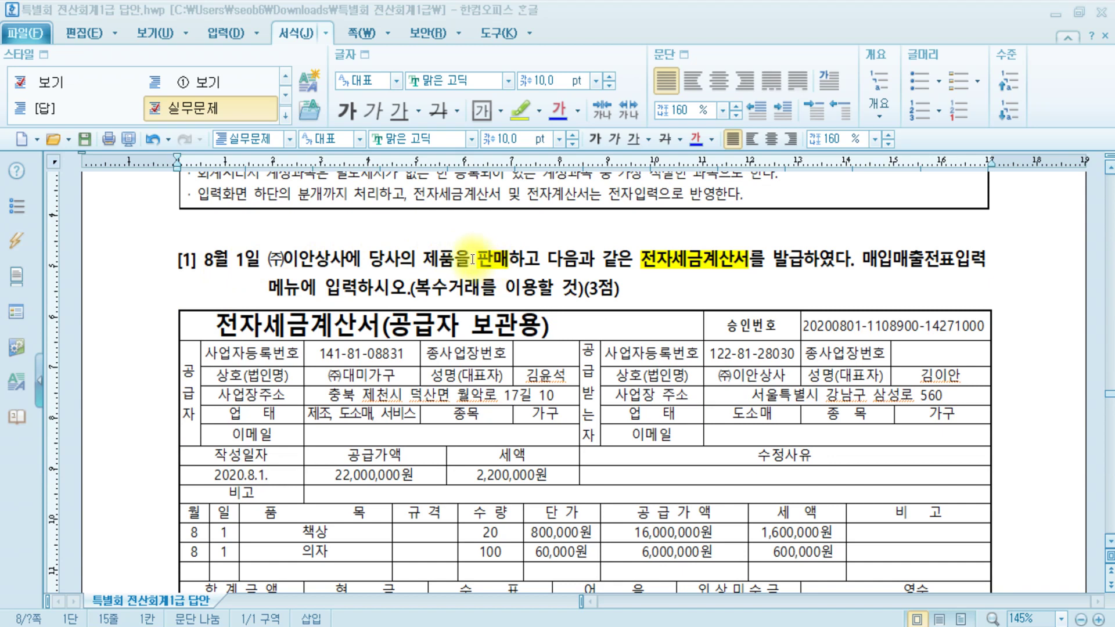
left_click_drag(475, 260, 509, 260)
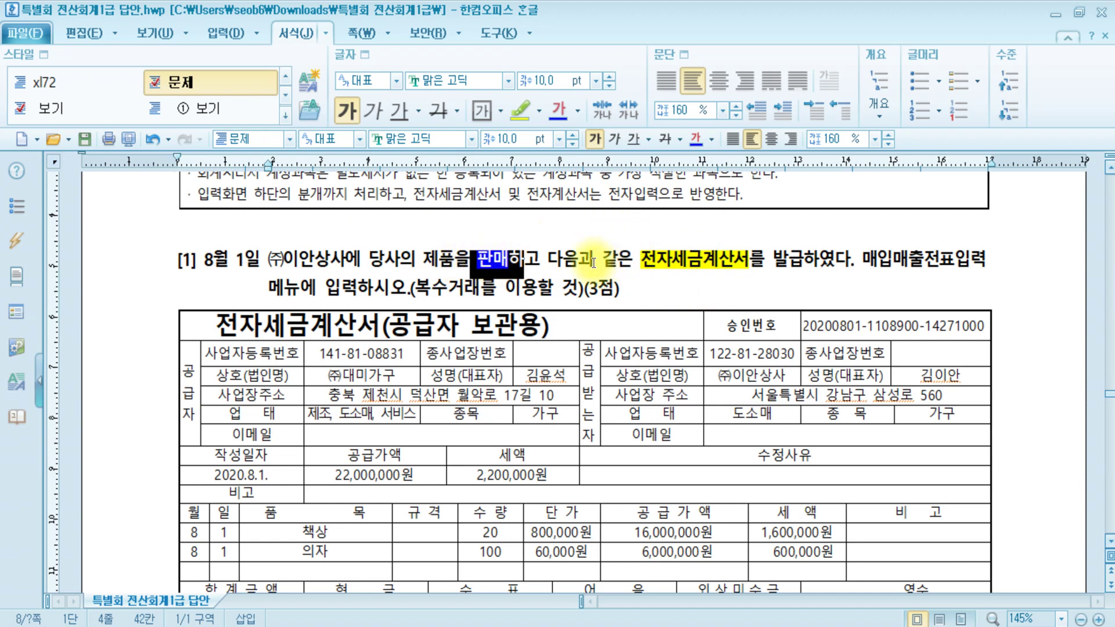
left_click_drag(642, 263, 755, 260)
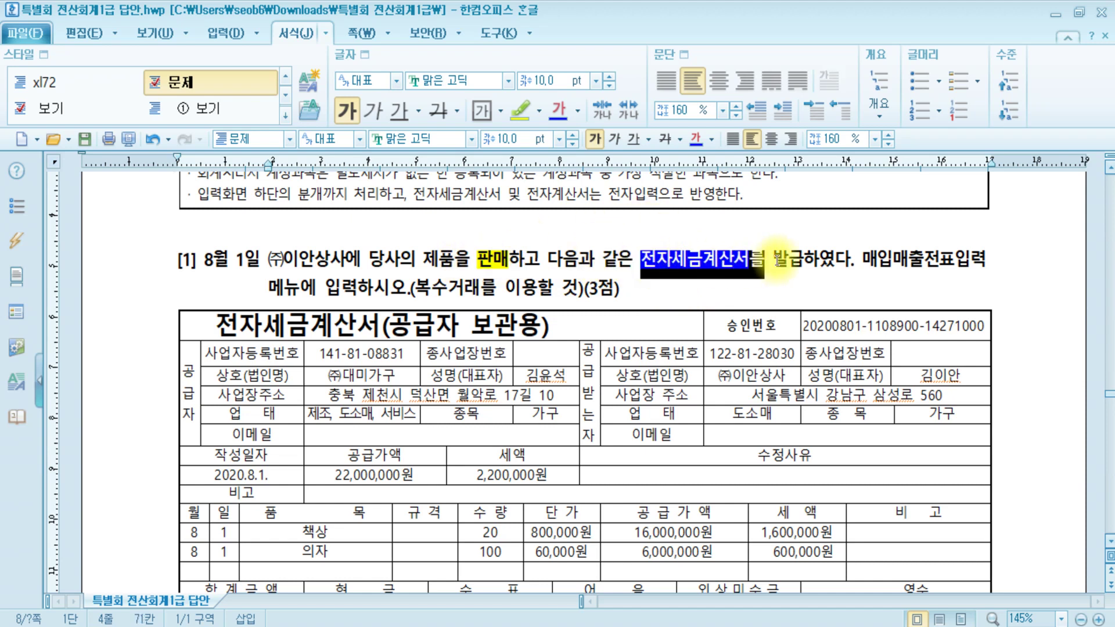
left_click(811, 260)
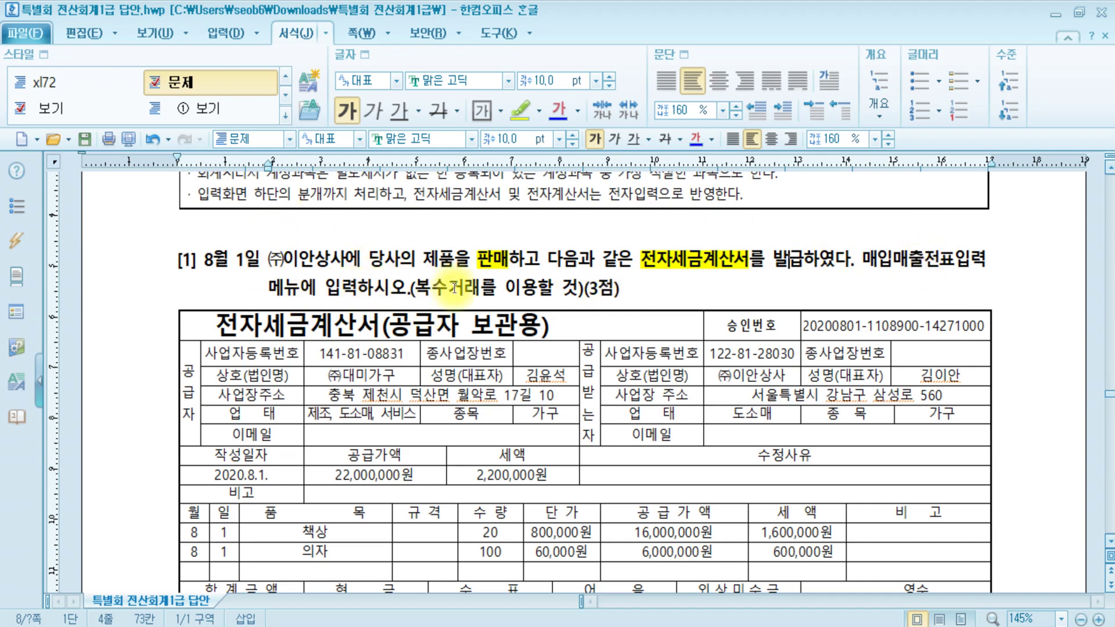
scroll(453, 285, "down", 3)
left_click_drag(331, 392, 321, 378)
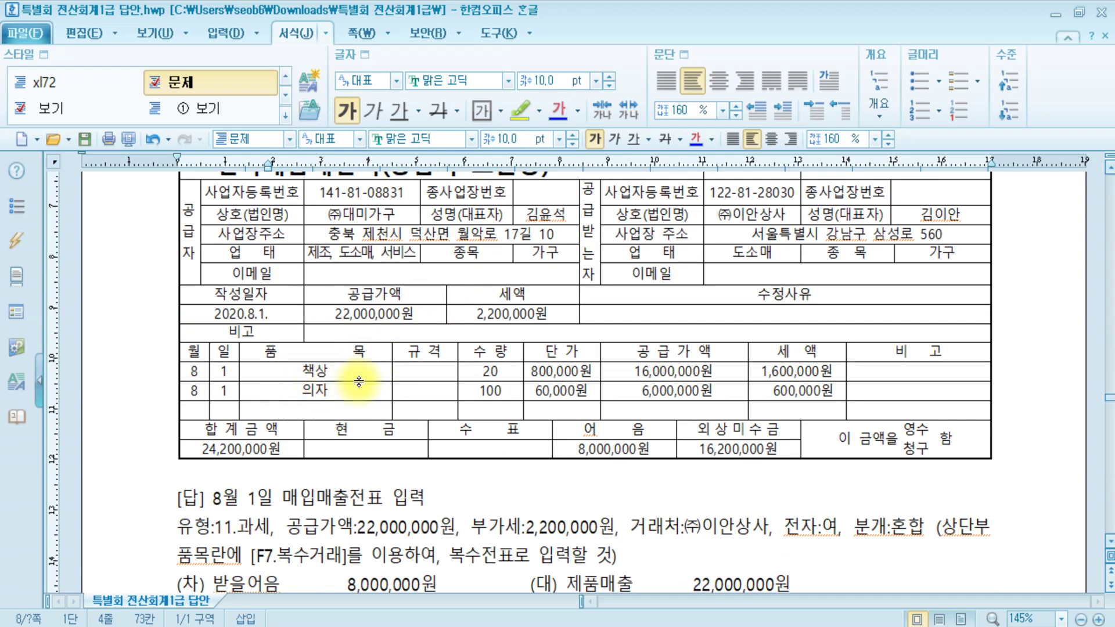
scroll(476, 289, "up", 3)
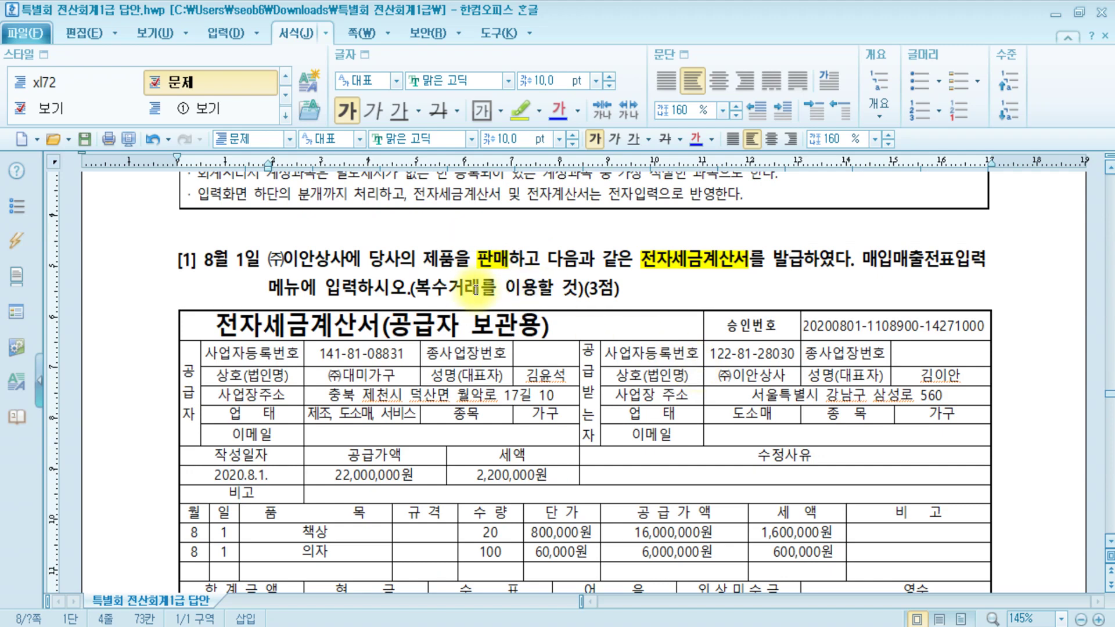
- Start an August 1 voucher of type 11 과세 sale
key("alt+Tab")
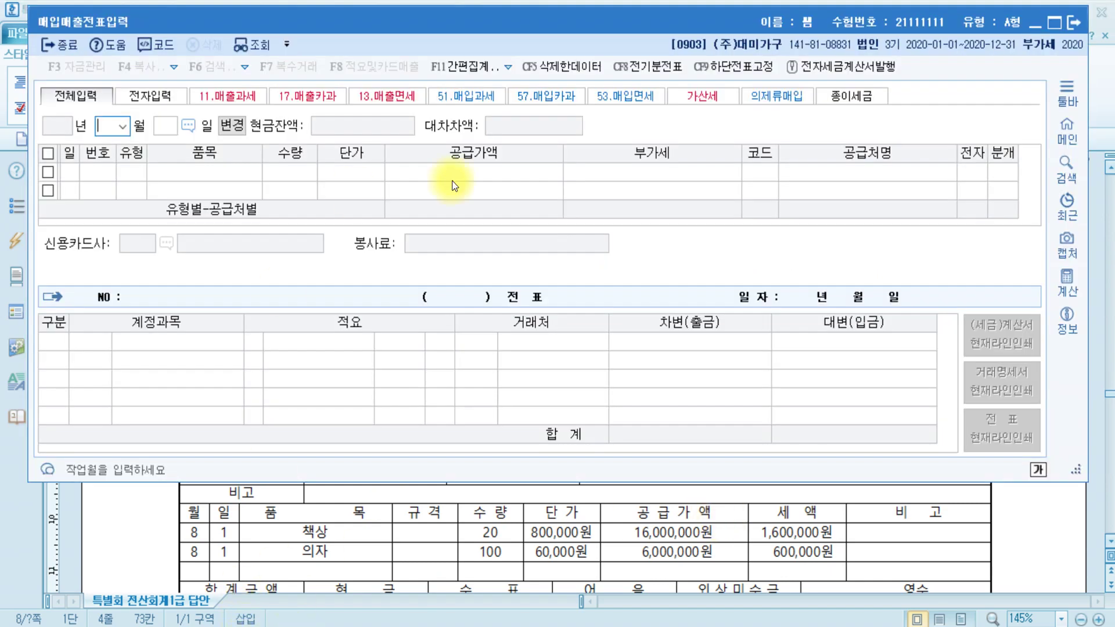
type("8")
key("Return")
type("1")
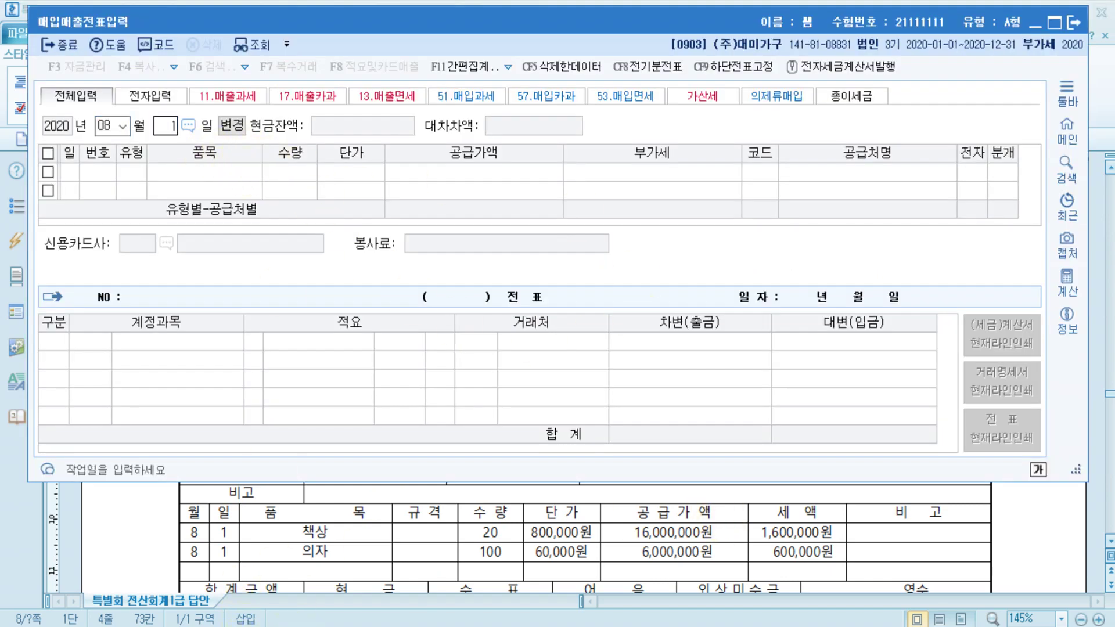
key("Return")
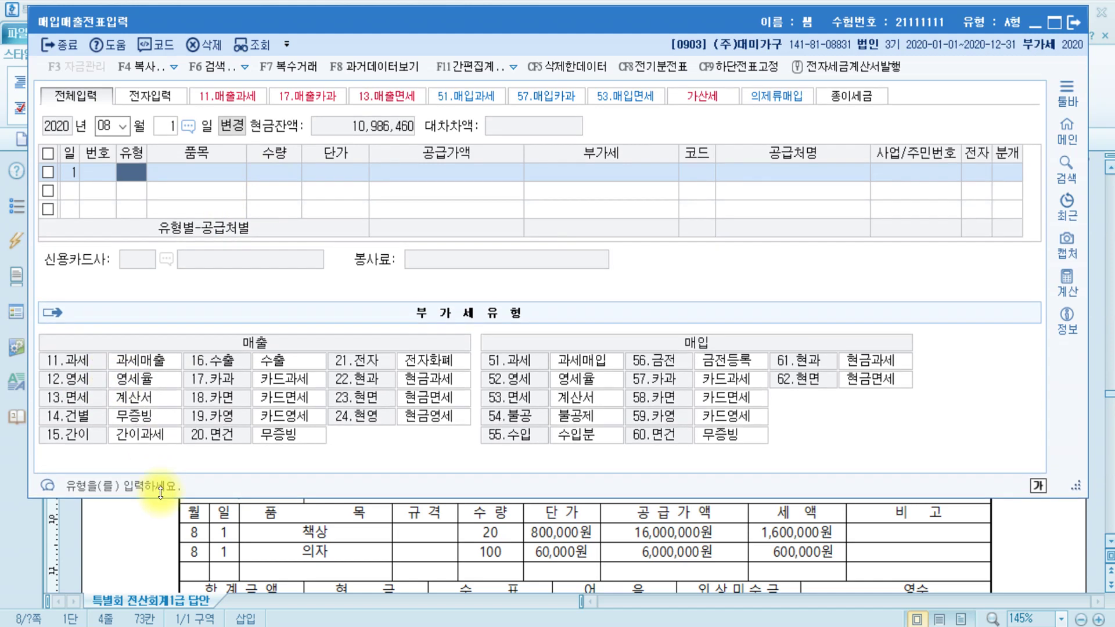
type("11")
key("Return")
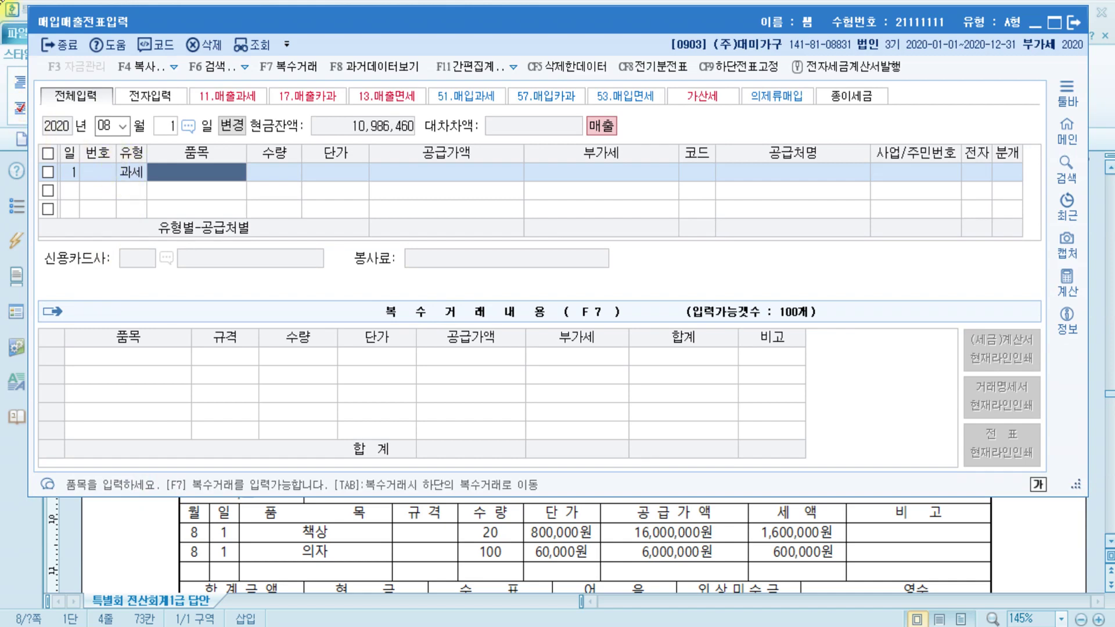
- Enter multi-item line 책상, quantity 20 at 800,000 each
left_click(297, 74)
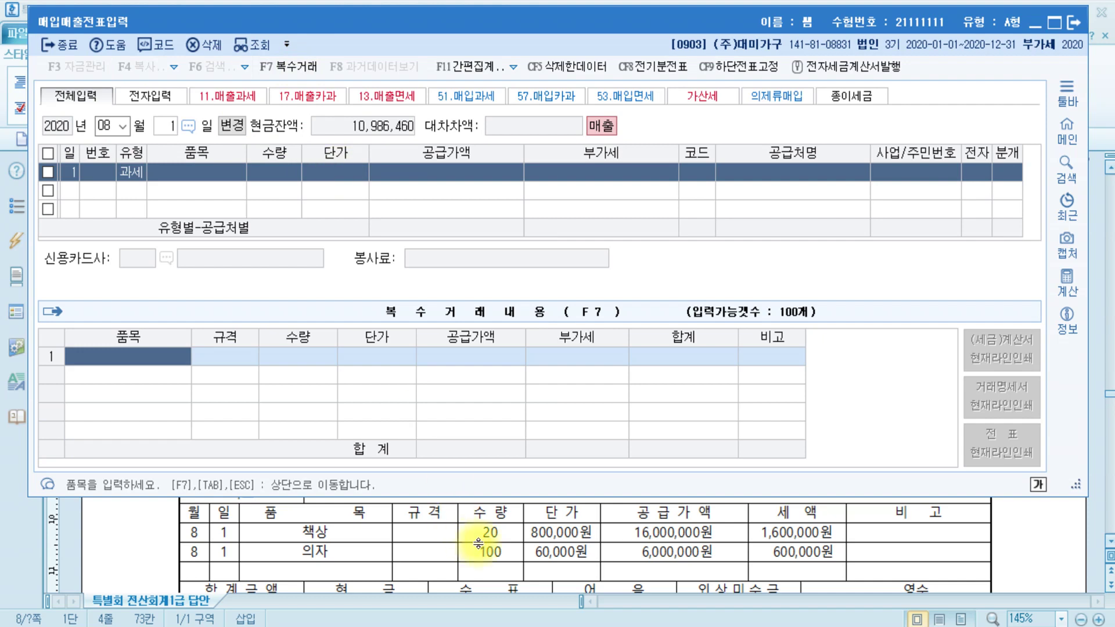
type("책상")
key("Return")
key("Return")
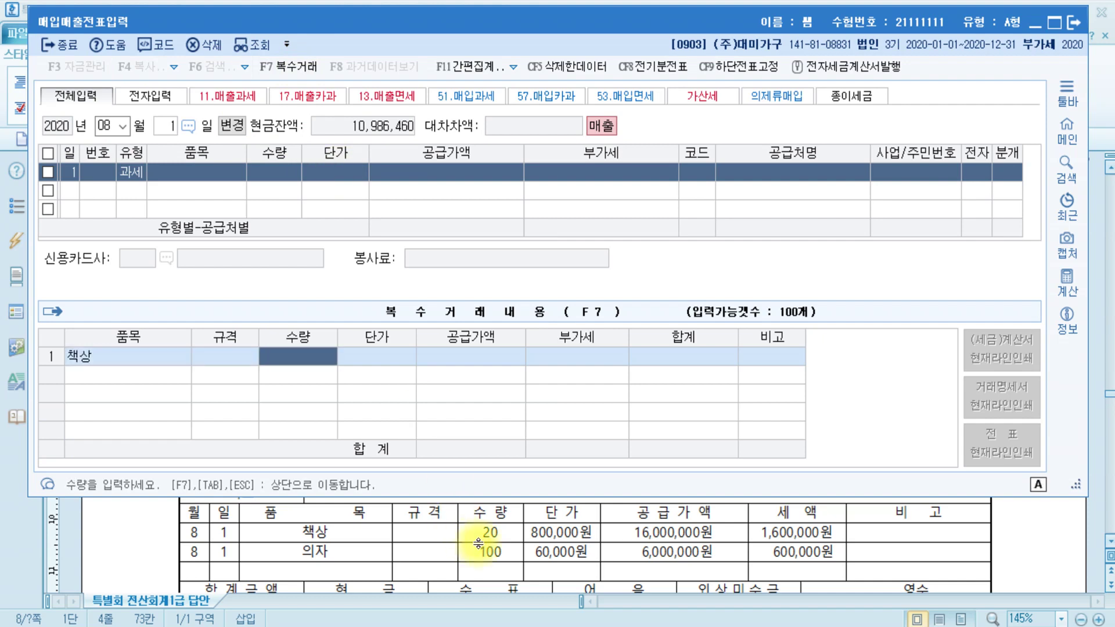
type("20")
key("Return")
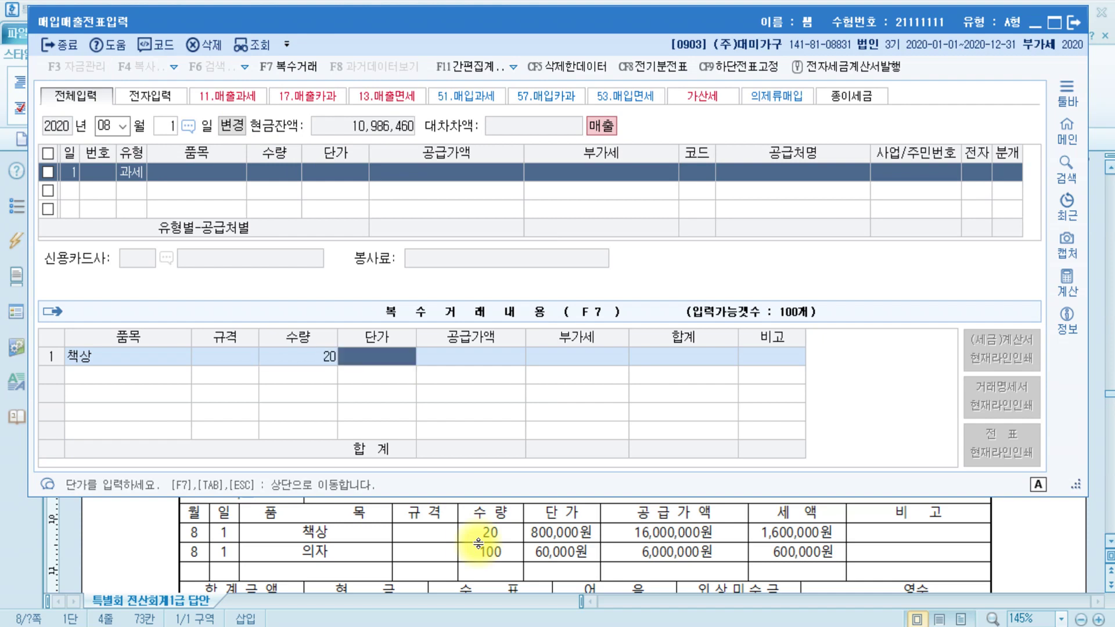
type("8000000")
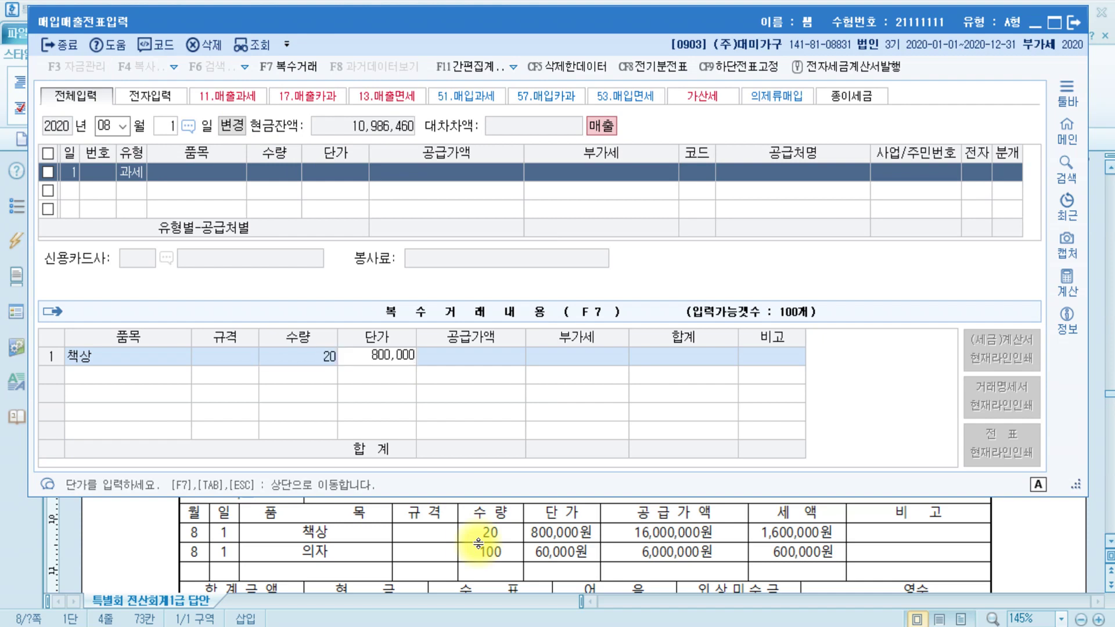
key("Return")
key("Return")
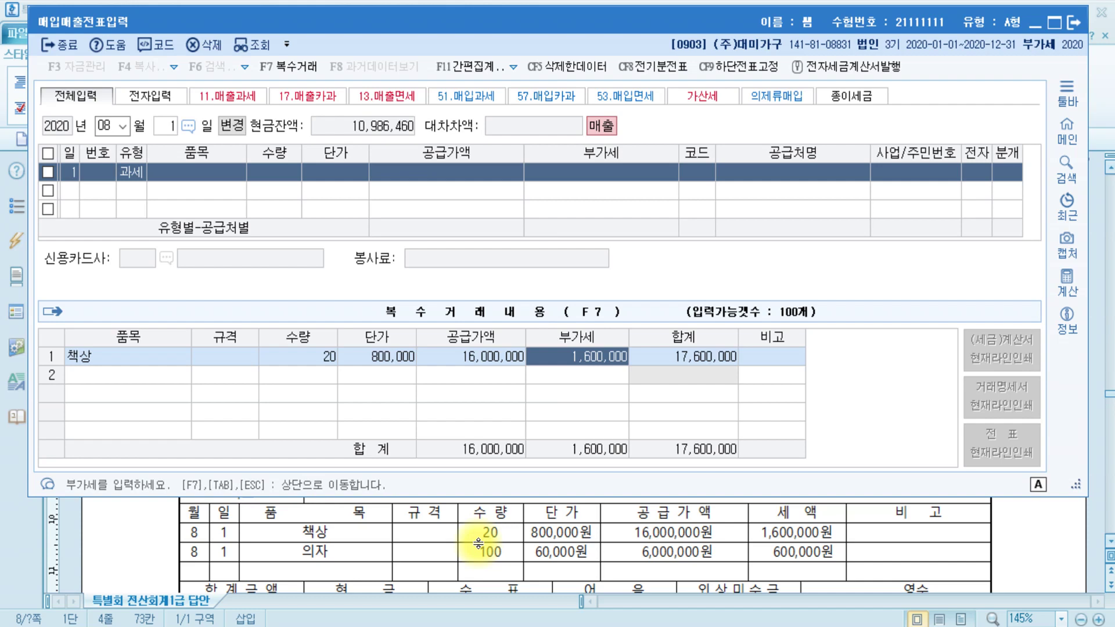
key("Return")
key("Return")
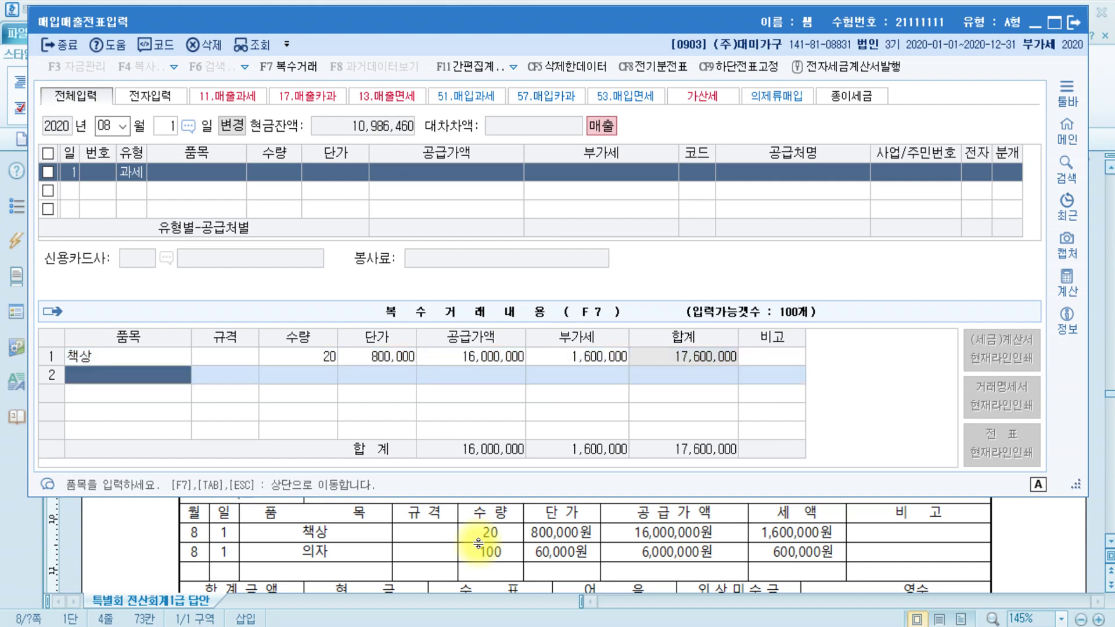
- Add item 의자, quantity 100 at 60,000 each
type("의자")
key("Return")
key("Return")
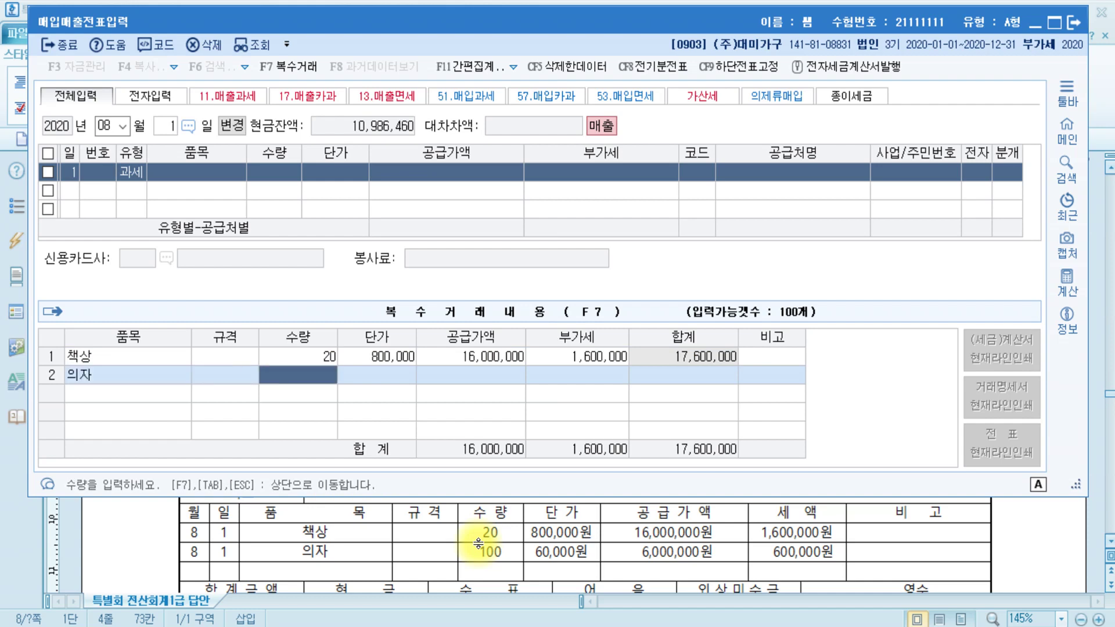
type("100")
key("Return")
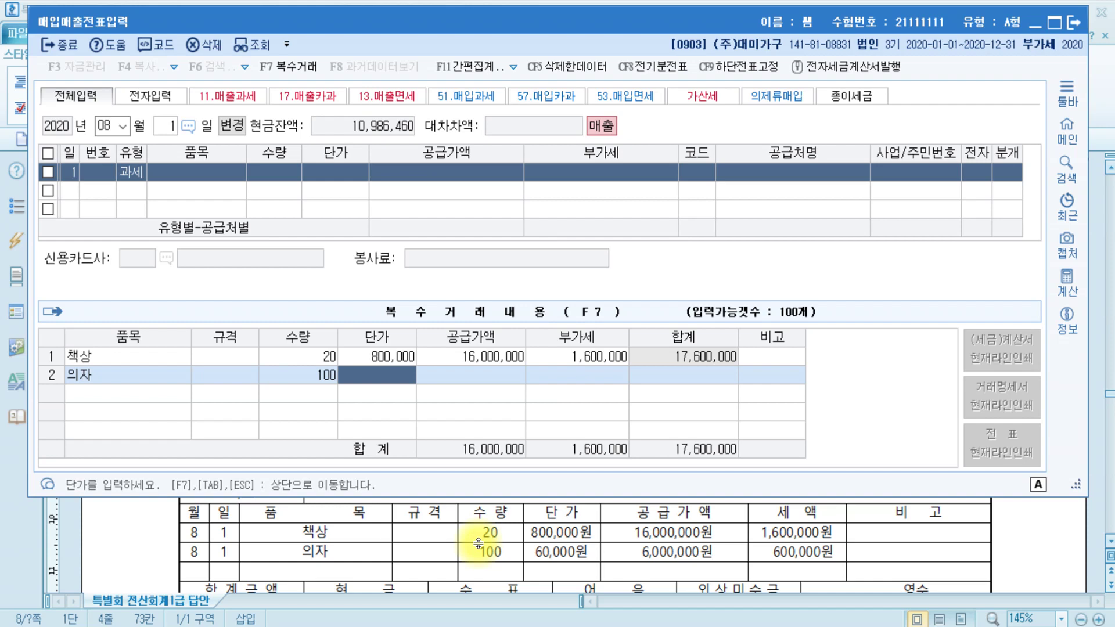
type("600000")
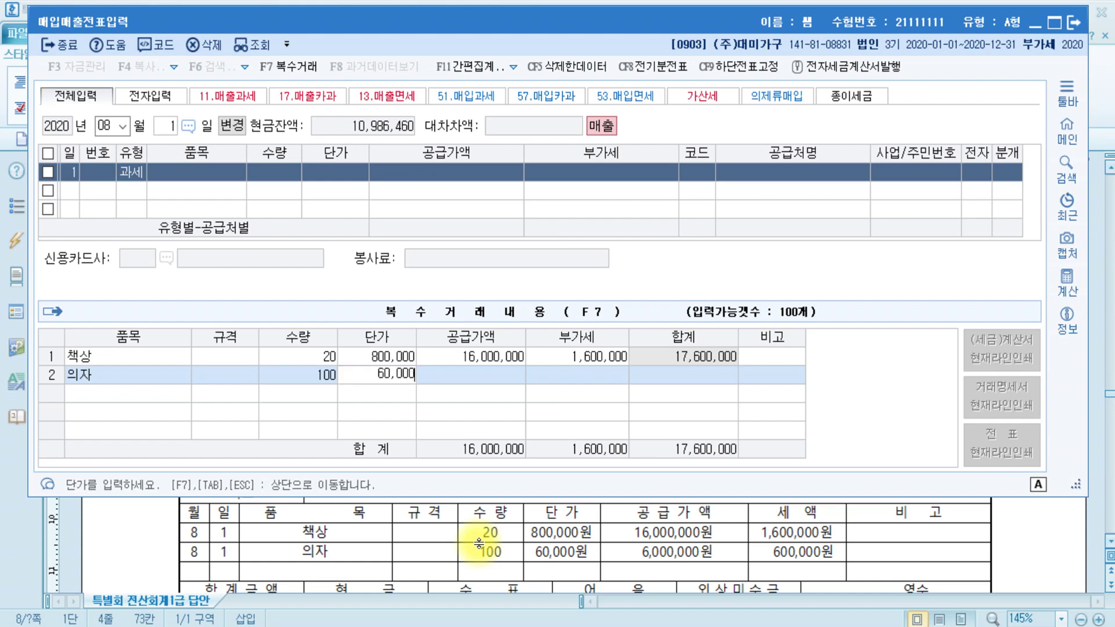
key("Return")
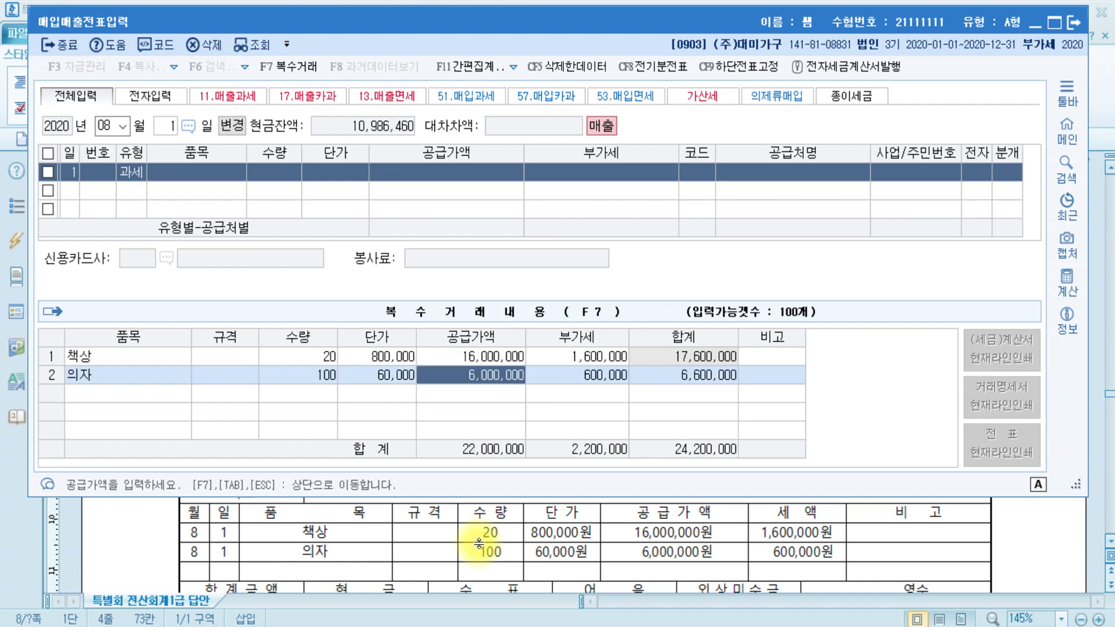
key("Return")
key("Return")
key("Return")
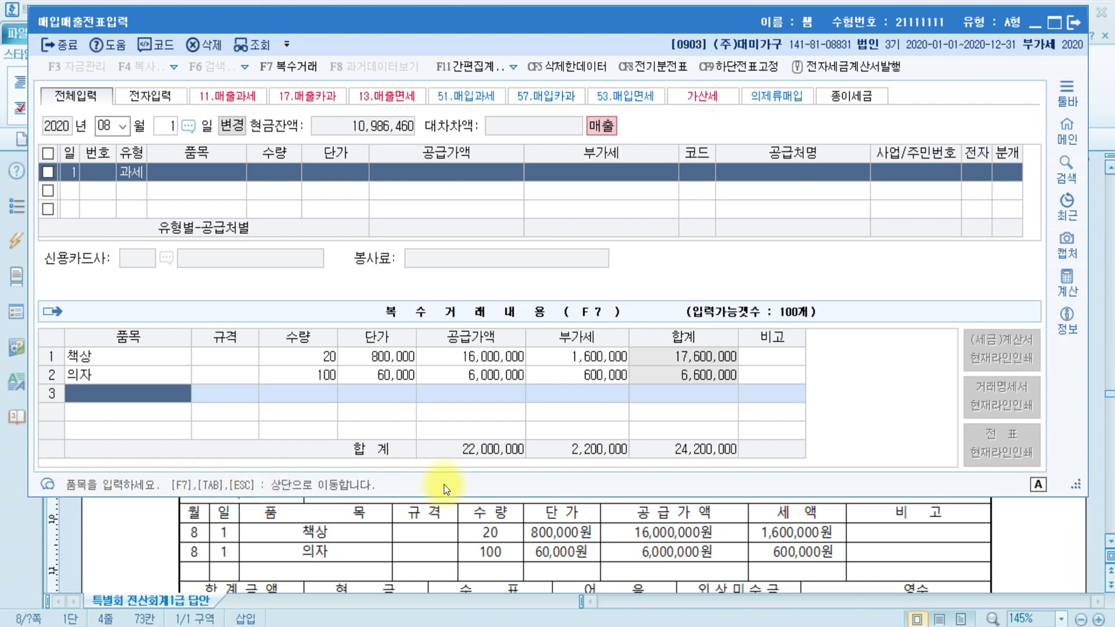
- Commit the multi-item lines to the August 1 voucher row and check its VAT amount
key("Escape")
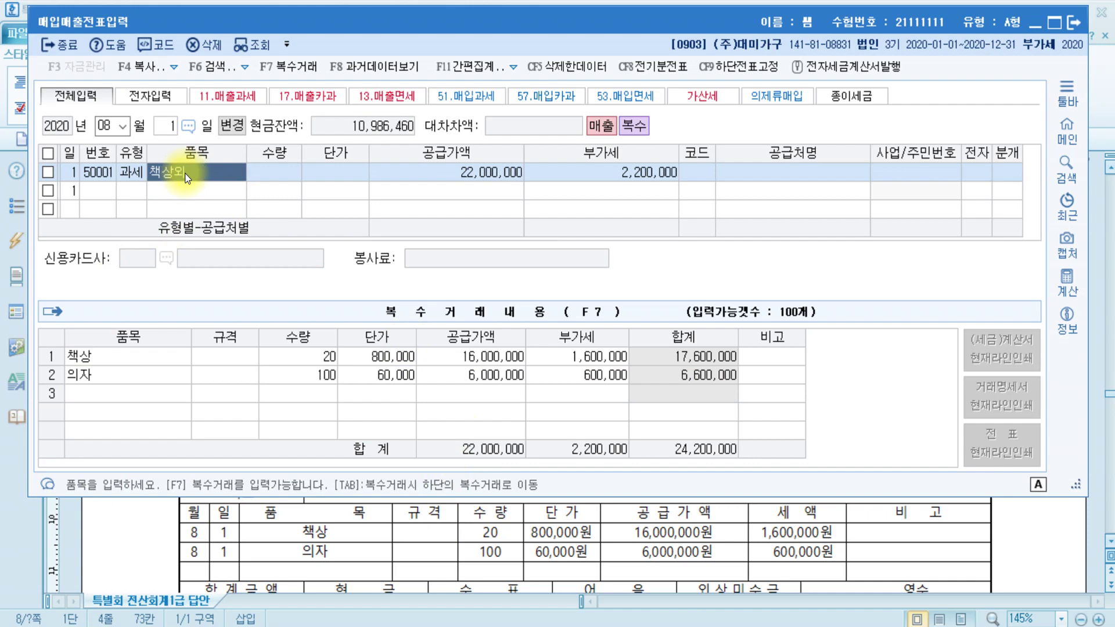
key("Return")
key("Return")
key("Return")
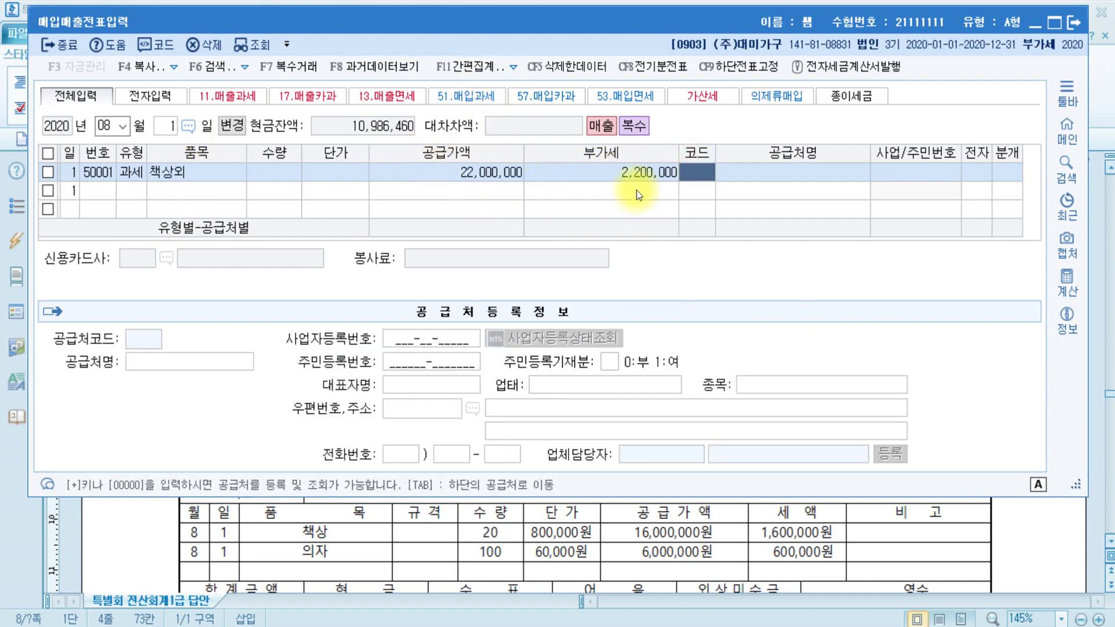
left_click(636, 175)
left_click(461, 178)
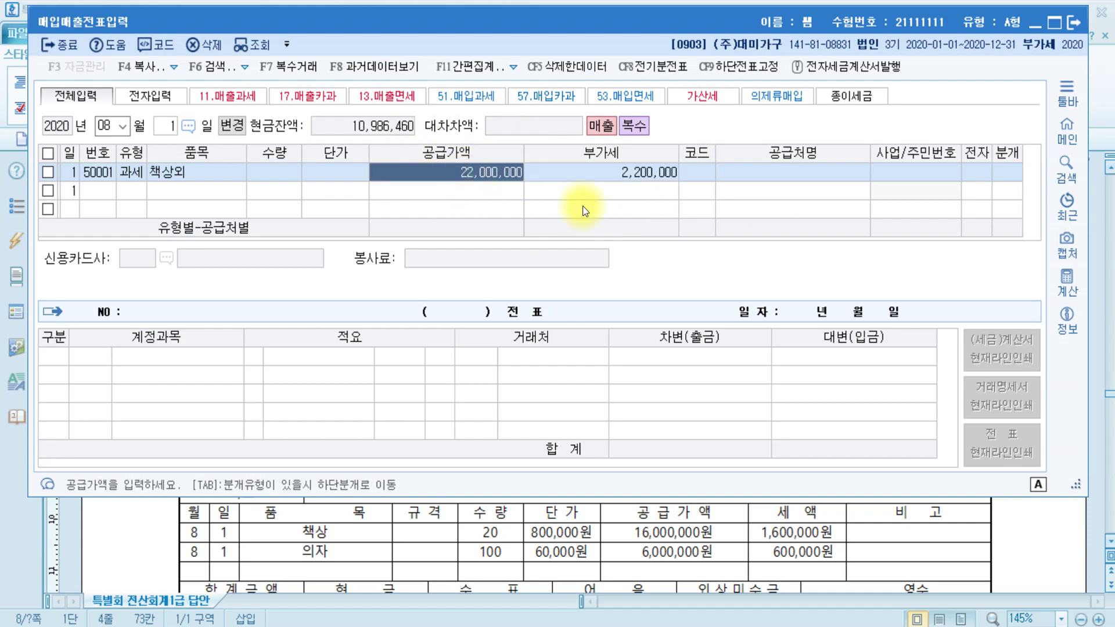
left_click(686, 172)
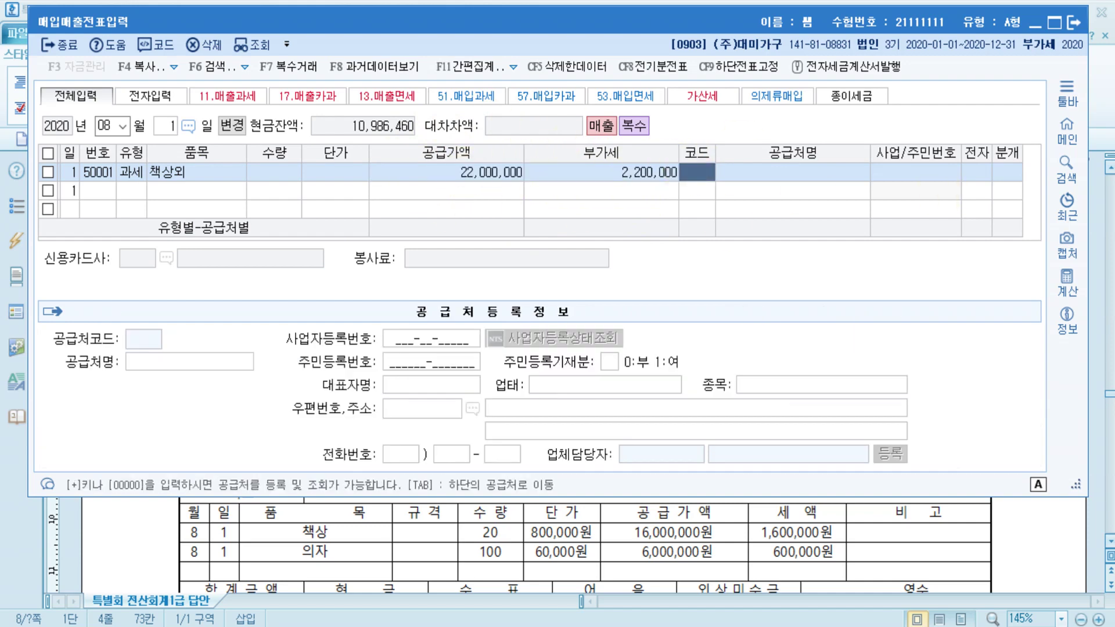
- Set customer 00118 (주)이안상사 and mark the invoice electronic (전자 1), then show the answer
type("이안")
key("Return")
key("Return")
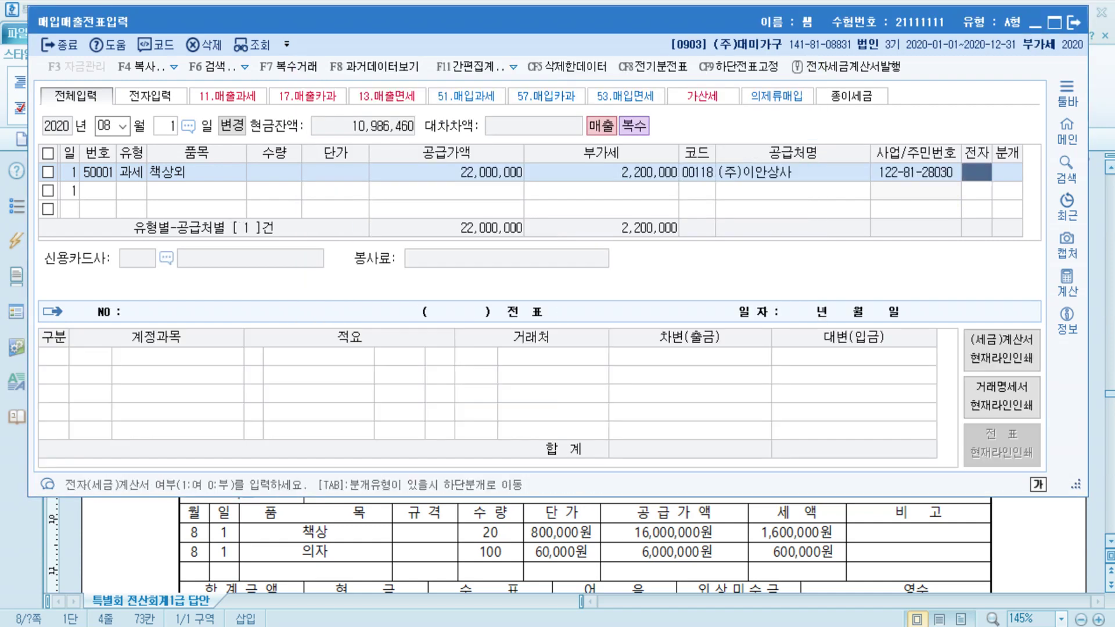
type("1")
key("Return")
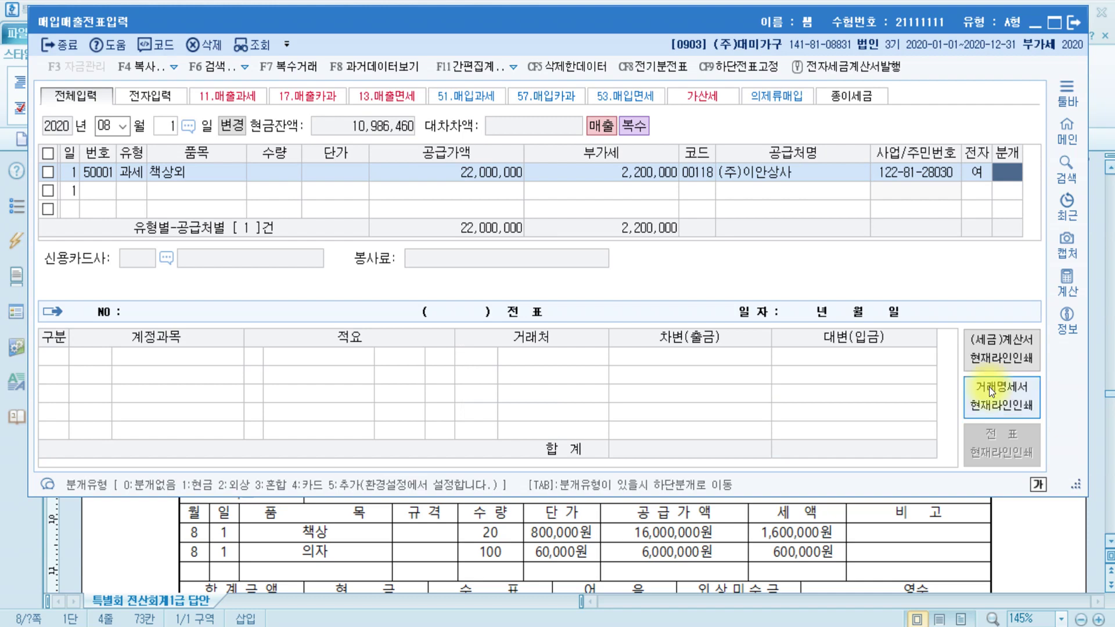
left_click(1092, 567)
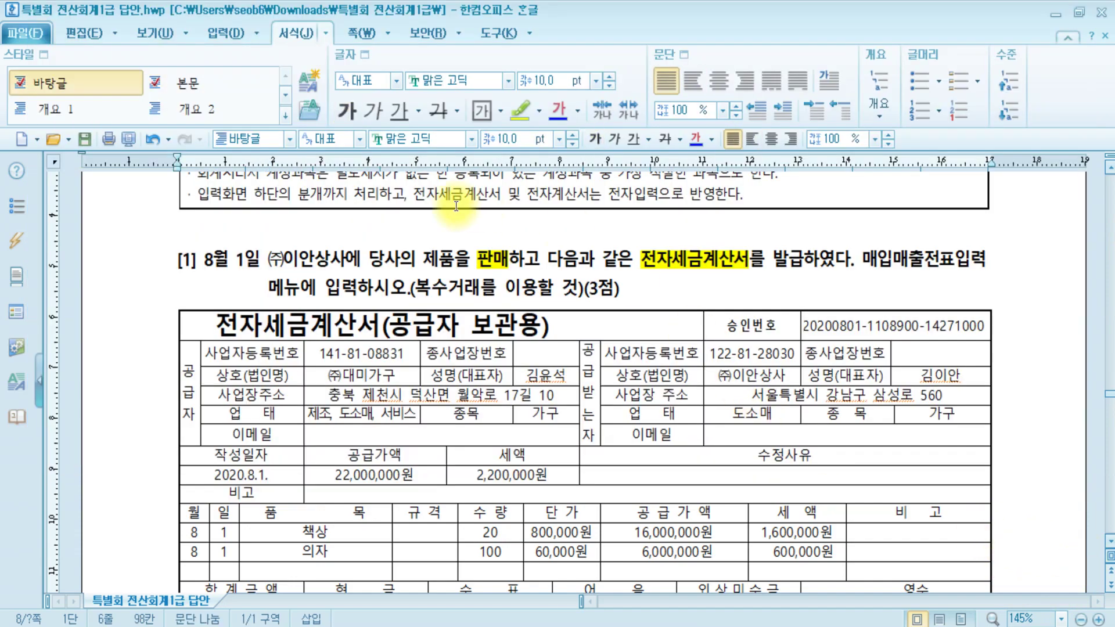
- In the Hangul answer, locate the 8,000,000원 note amount and the 16,200,000원 on-account amount
scroll(581, 289, "down", 5)
scroll(581, 289, "up", 1)
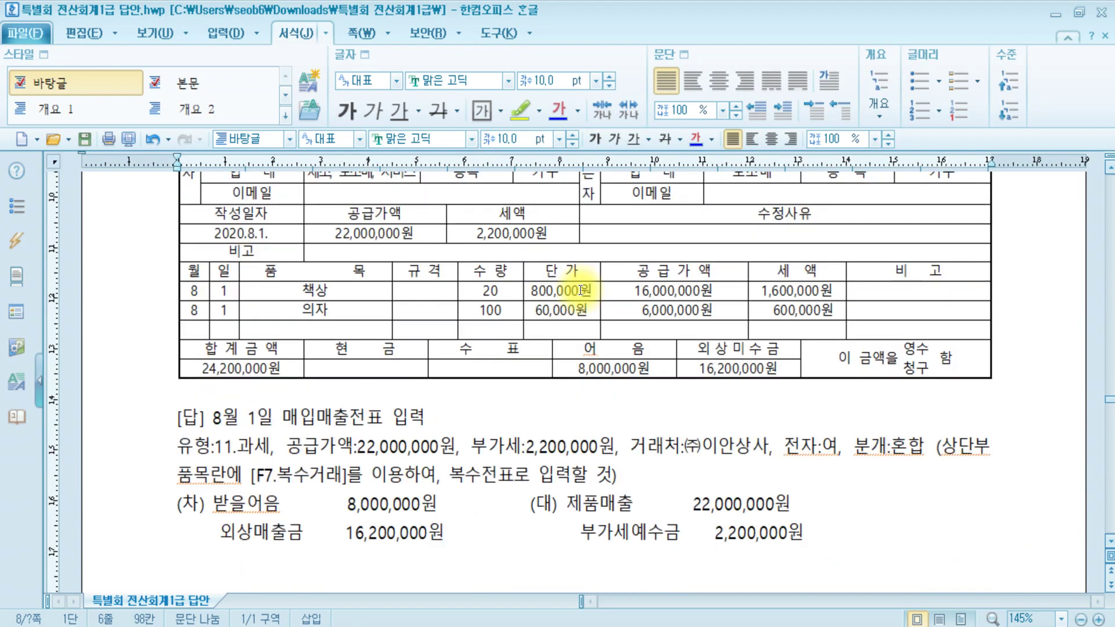
left_click(581, 369)
double_click(581, 368)
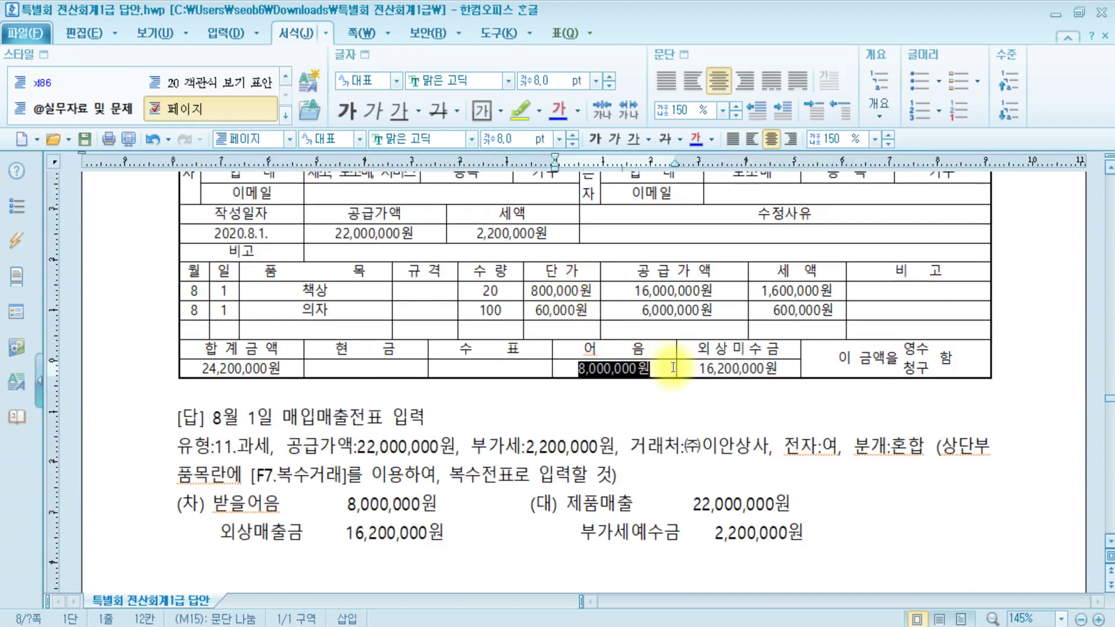
left_click(735, 370)
- Set the 8월 1일 voucher's journal type to 3 (혼합) and start a new journal line
key("alt+Tab")
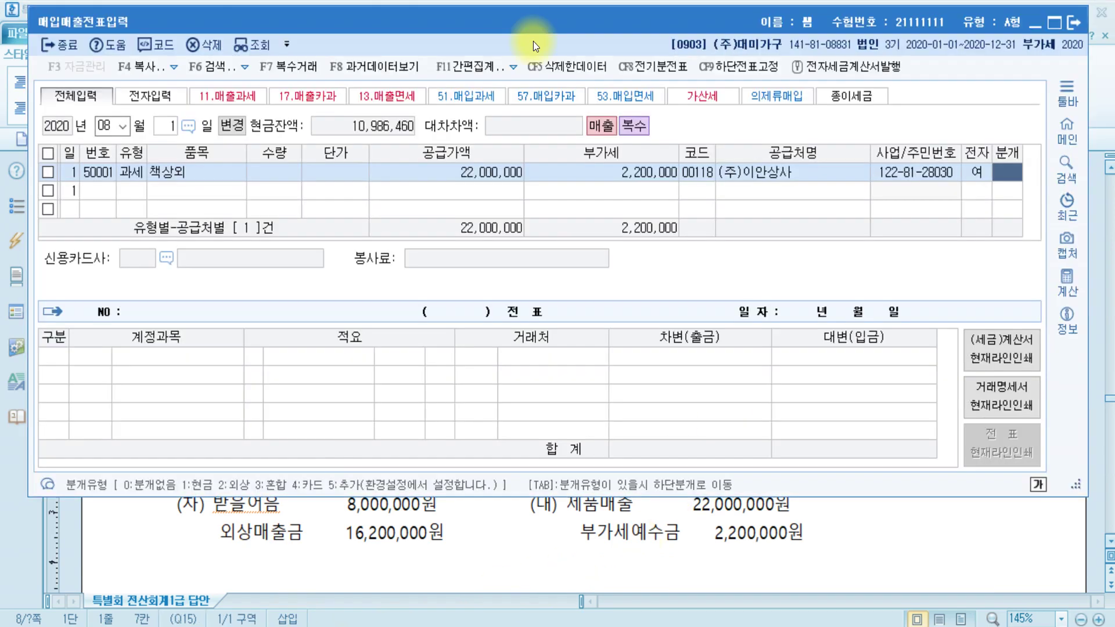
type("3")
key("Return")
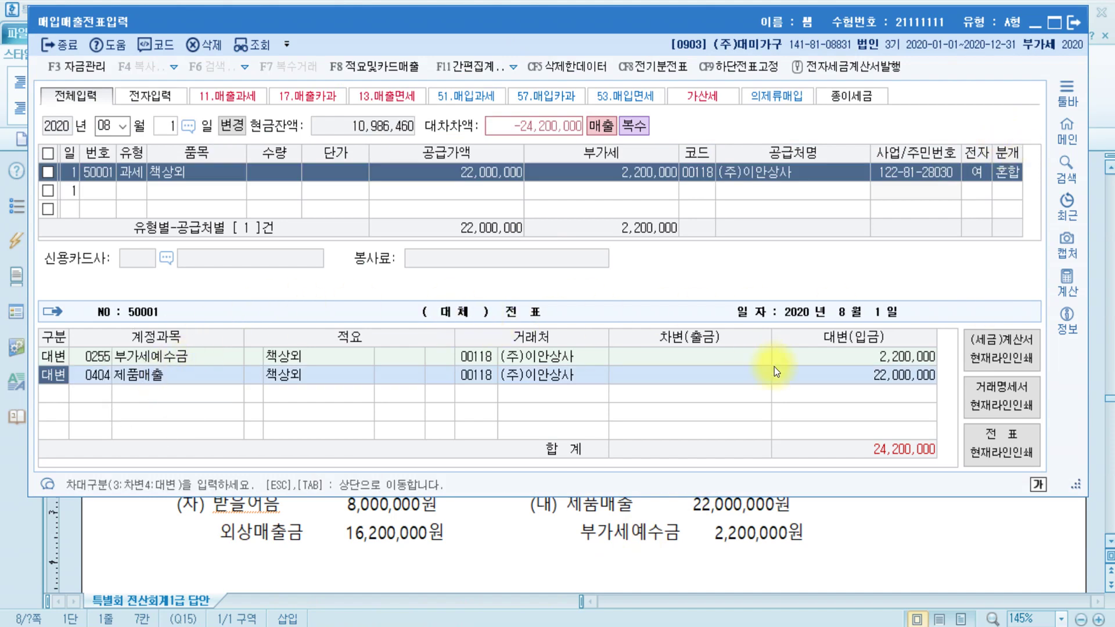
left_click(886, 375)
key("Return")
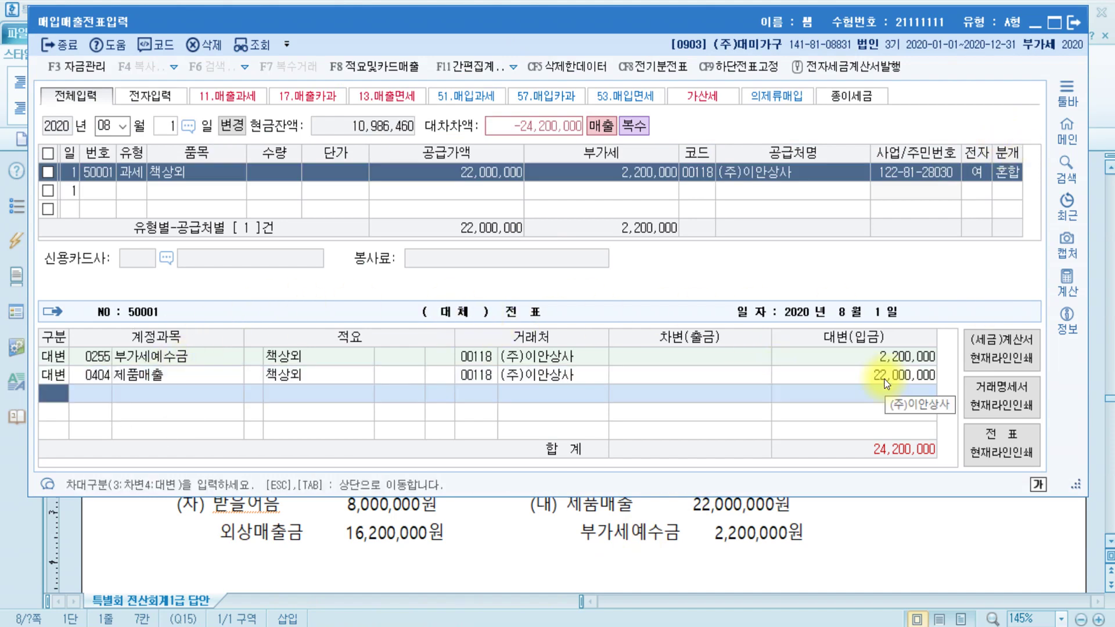
- Add a debit line for 0110 받을어음 of 8,000,000
type("3")
key("Return")
type("받을")
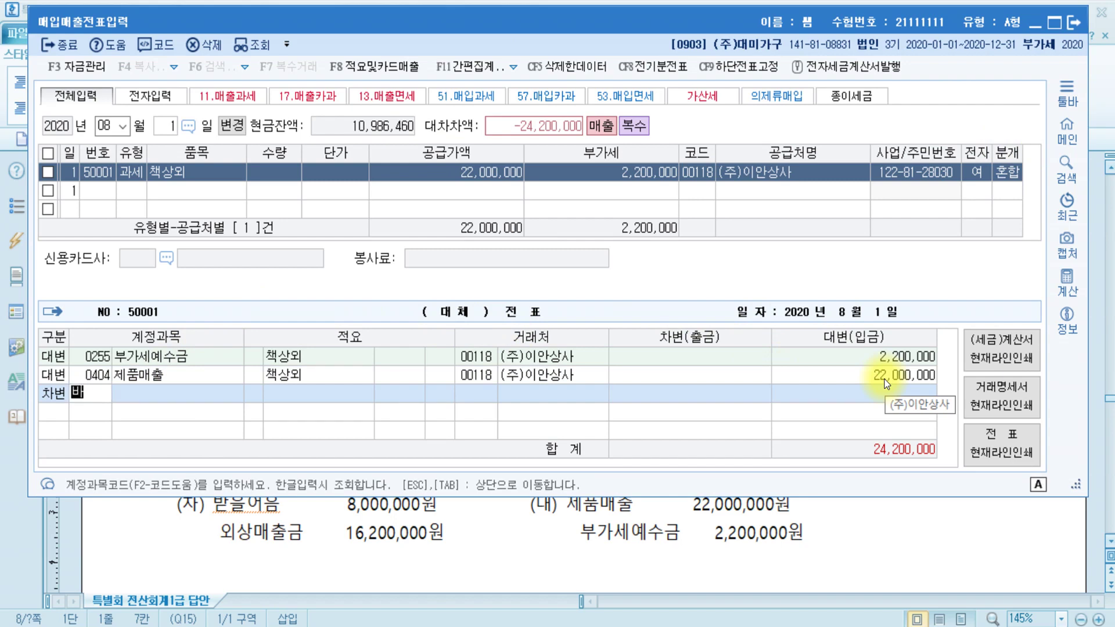
key("Return")
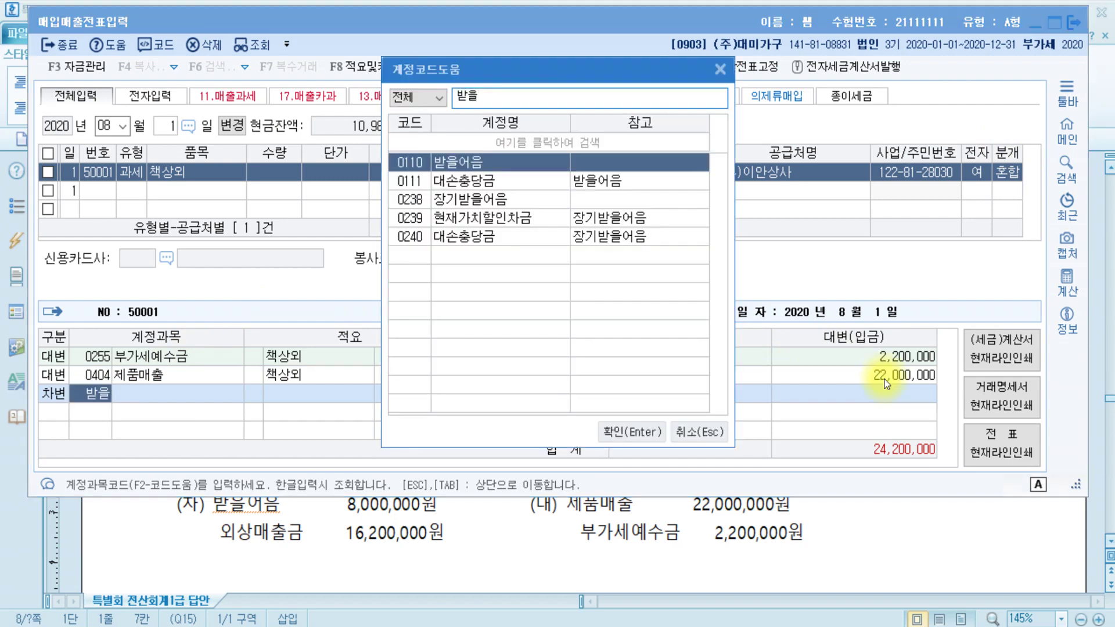
key("Return")
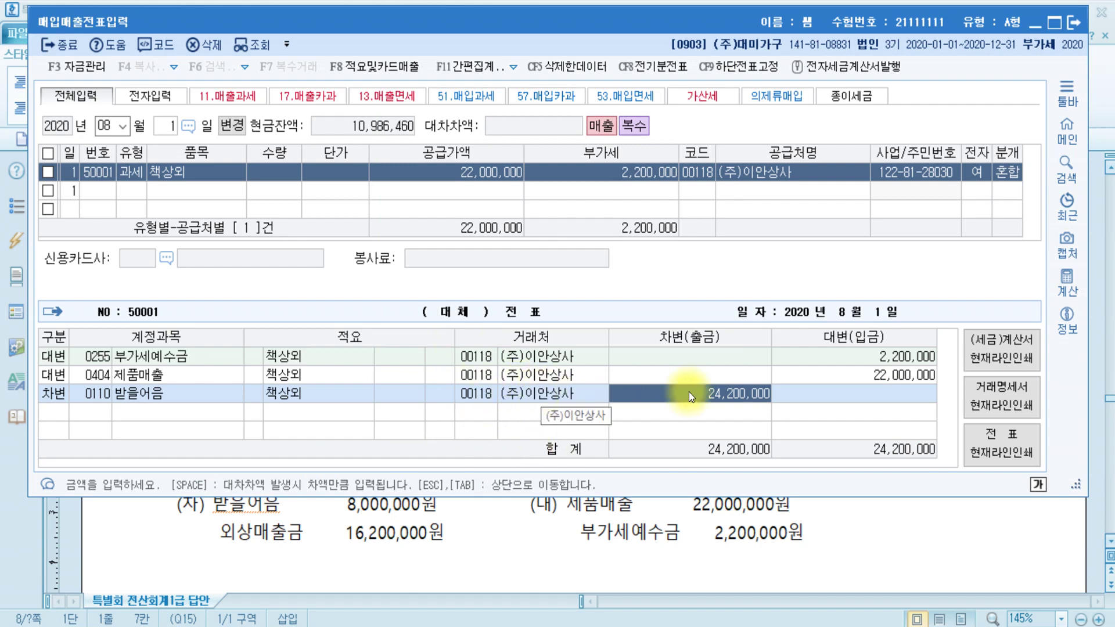
type("8000000")
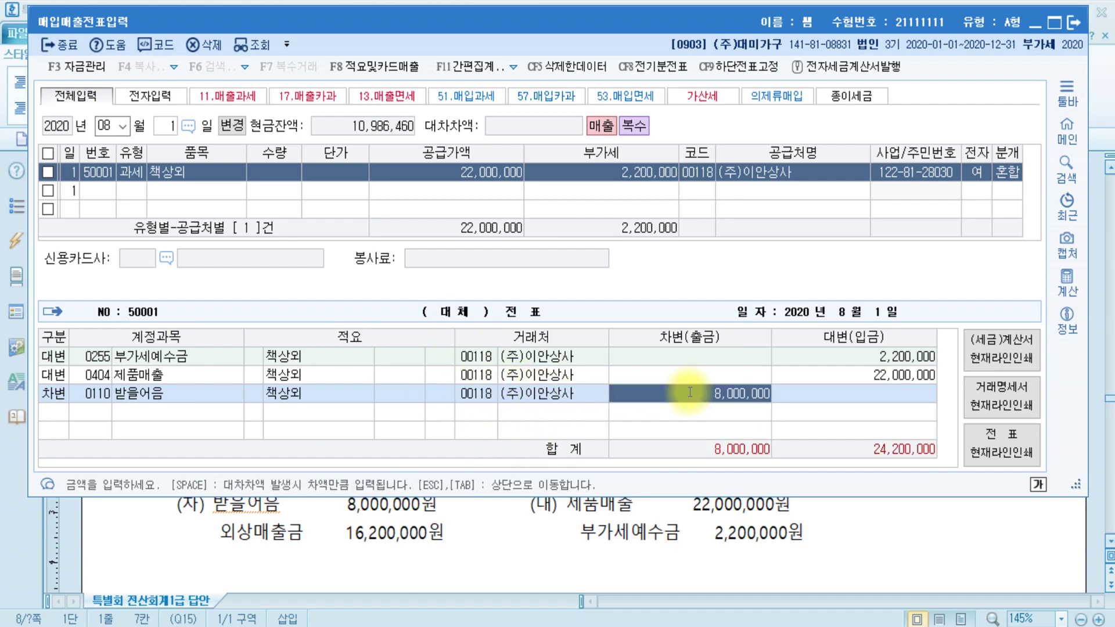
key("Return")
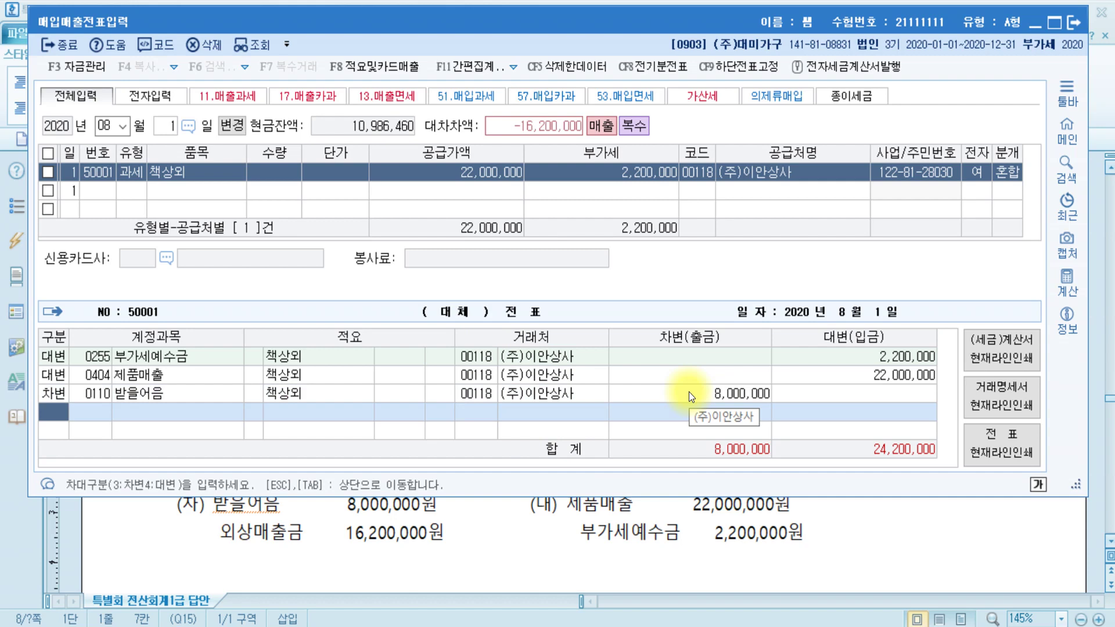
- Add a debit line for 0108 외상매출금 to cover the remaining 16,200,000
type("3")
type("외상")
key("Return")
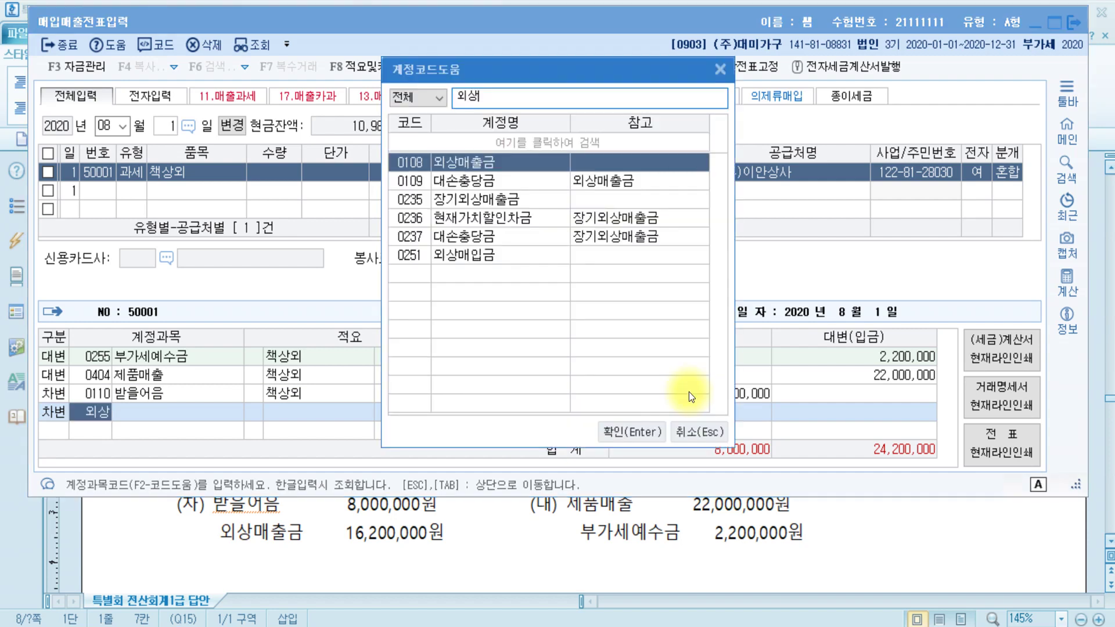
key("Return")
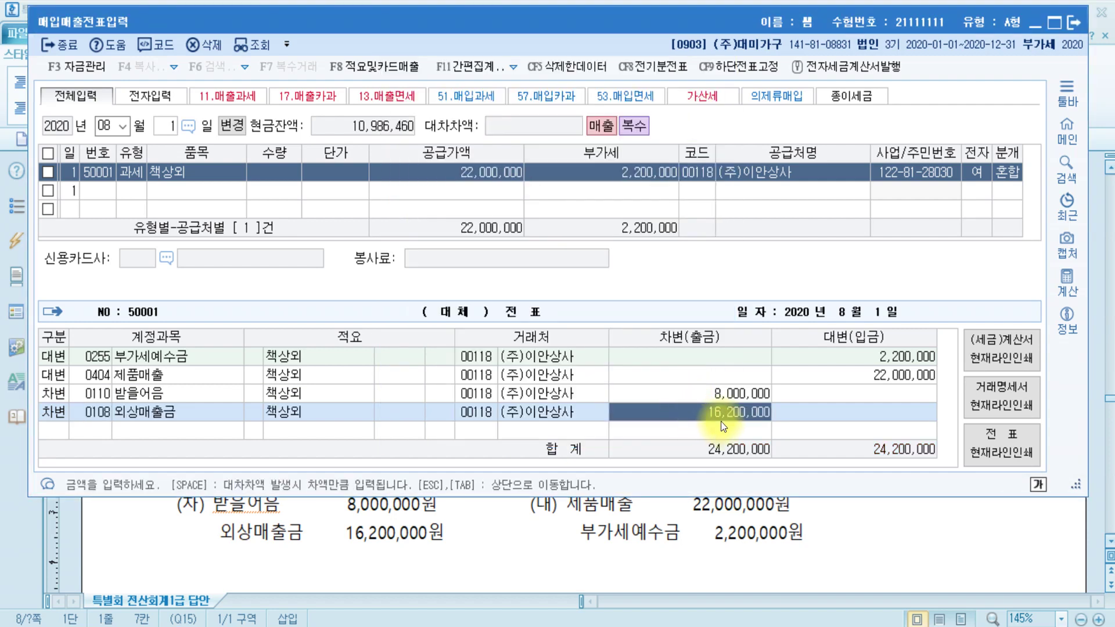
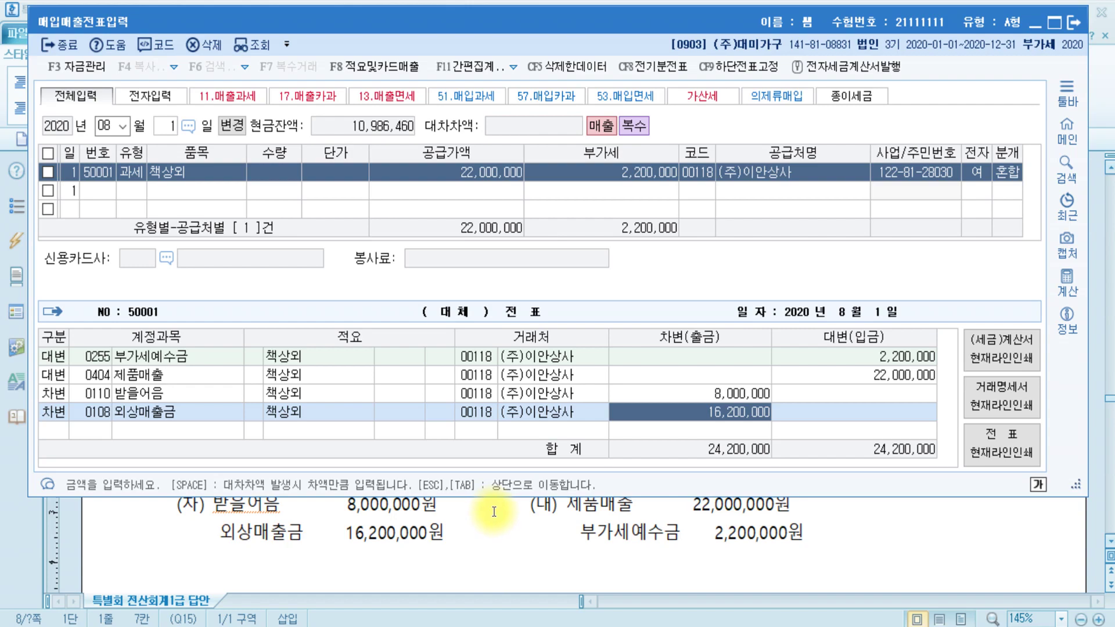
- In problem [2] of the 한글 answer sheet, highlight 포함 (in 부가세포함) in yellow
left_click(573, 543)
scroll(578, 500, "down", 5)
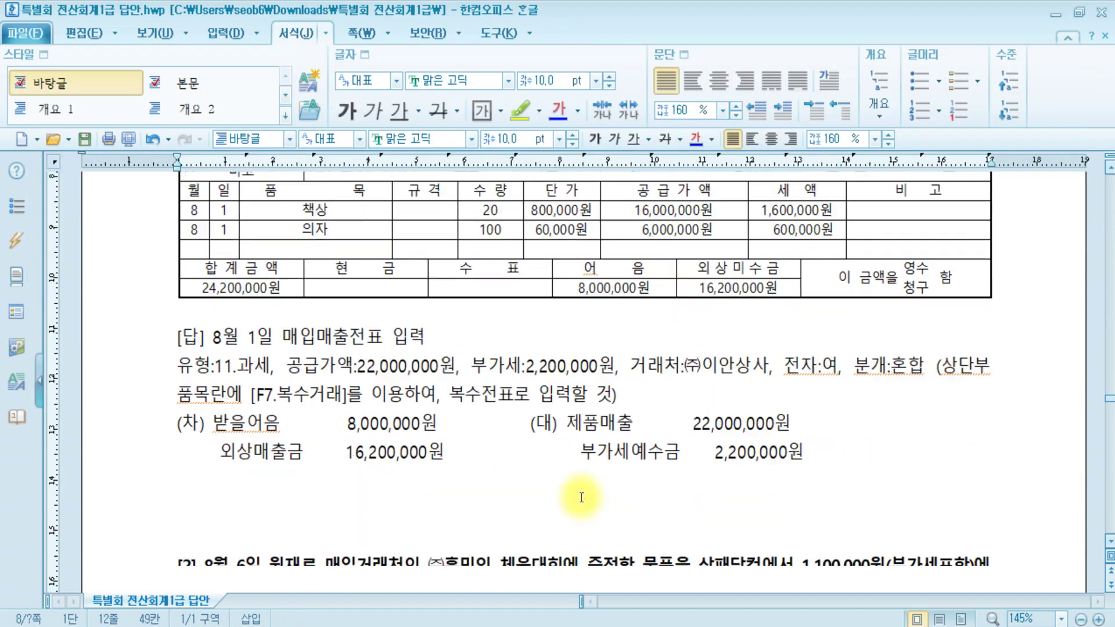
scroll(372, 337, "down", 2)
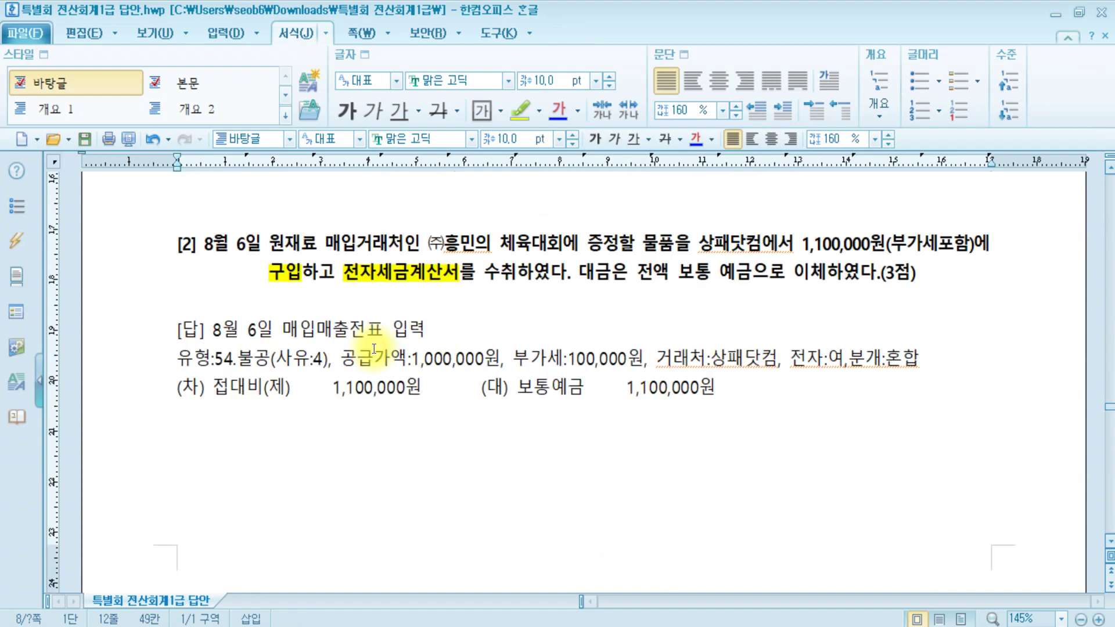
left_click(372, 239)
left_click(501, 241)
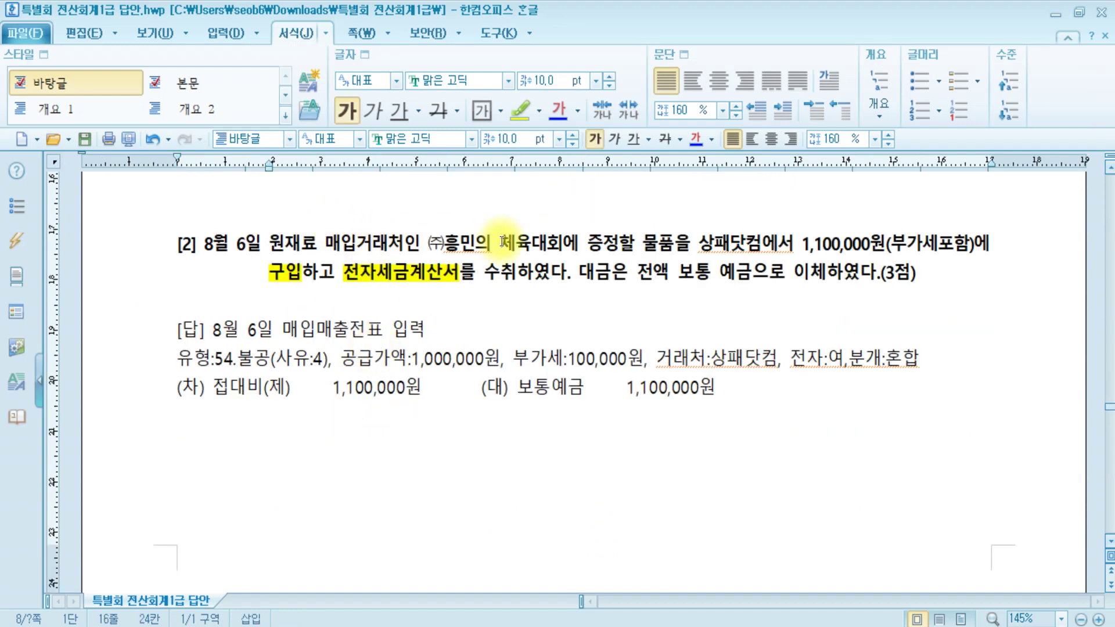
left_click(602, 244)
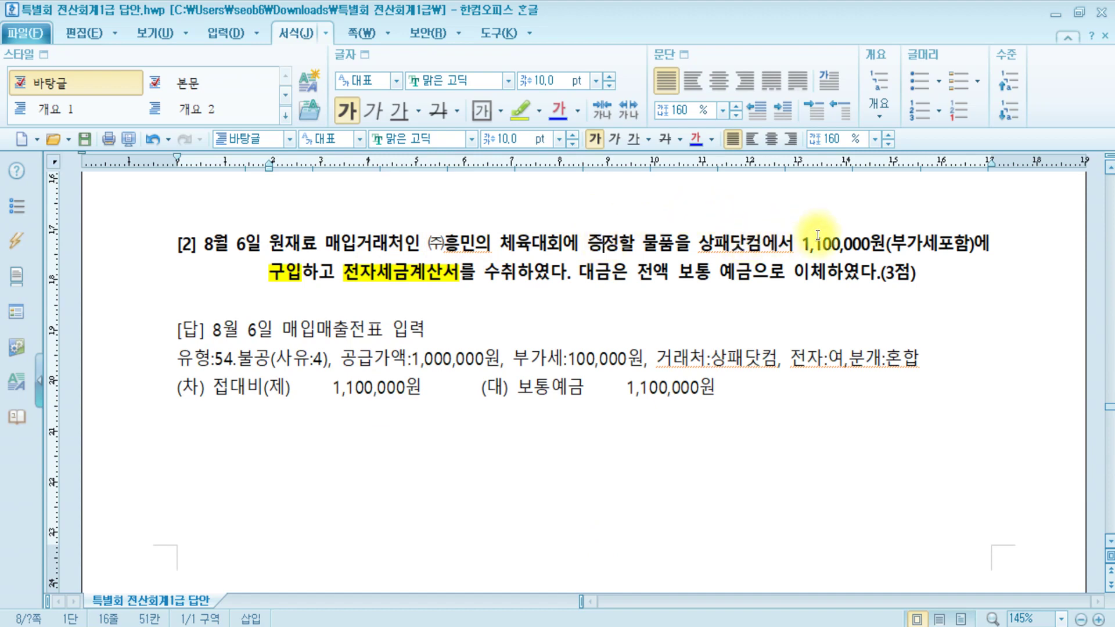
left_click_drag(938, 244, 969, 246)
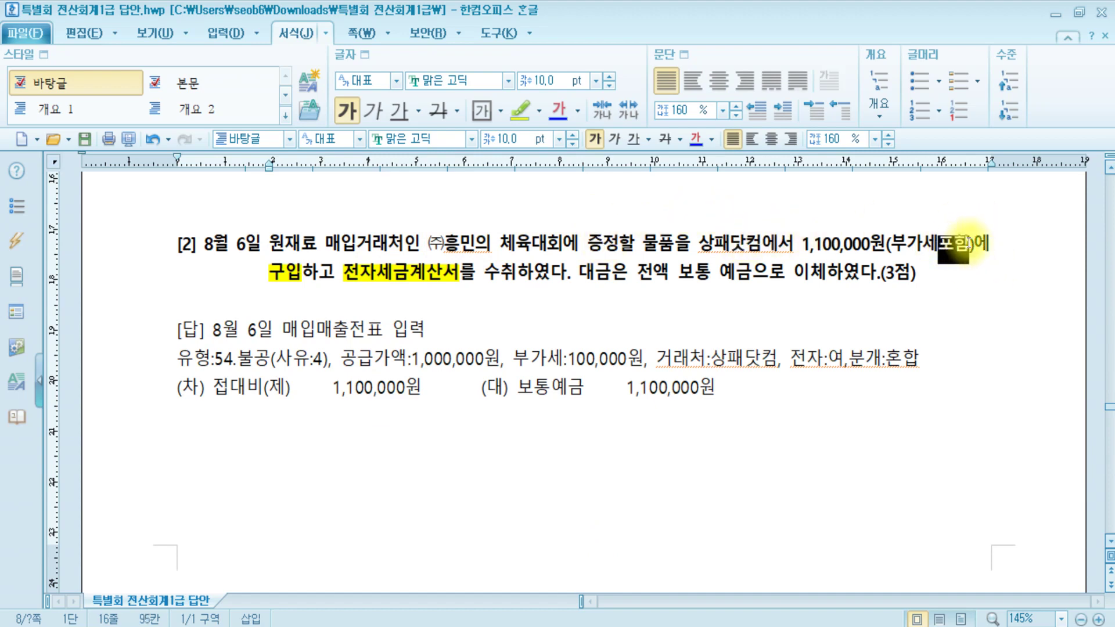
left_click(518, 105)
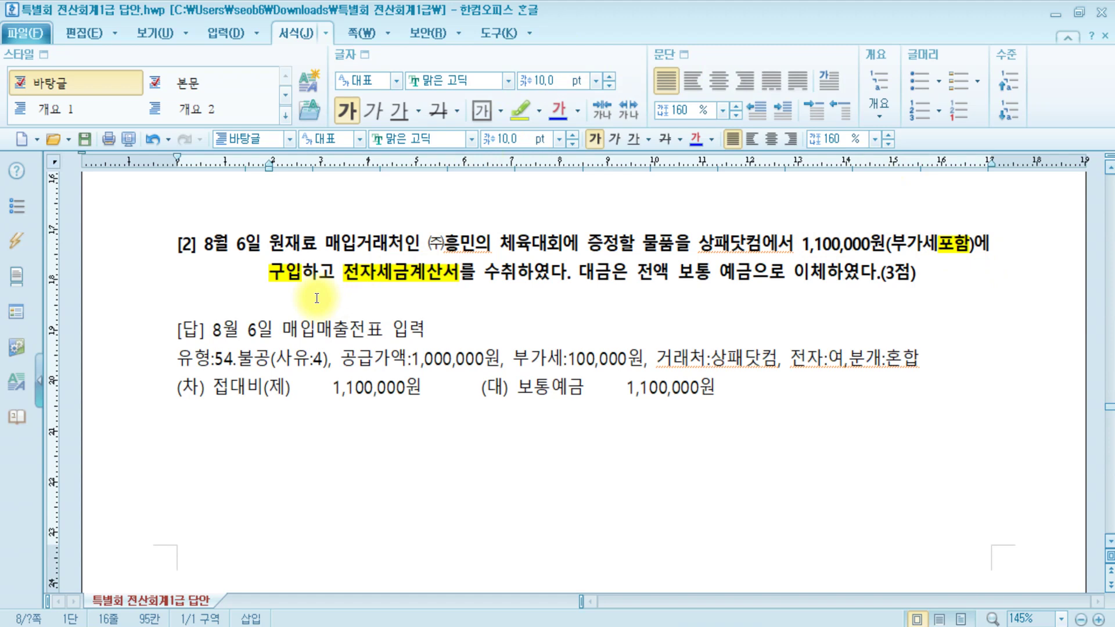
- Highlight 원재료 매입거래처 in yellow, then return to KcLep's voucher entry window
left_click(286, 272)
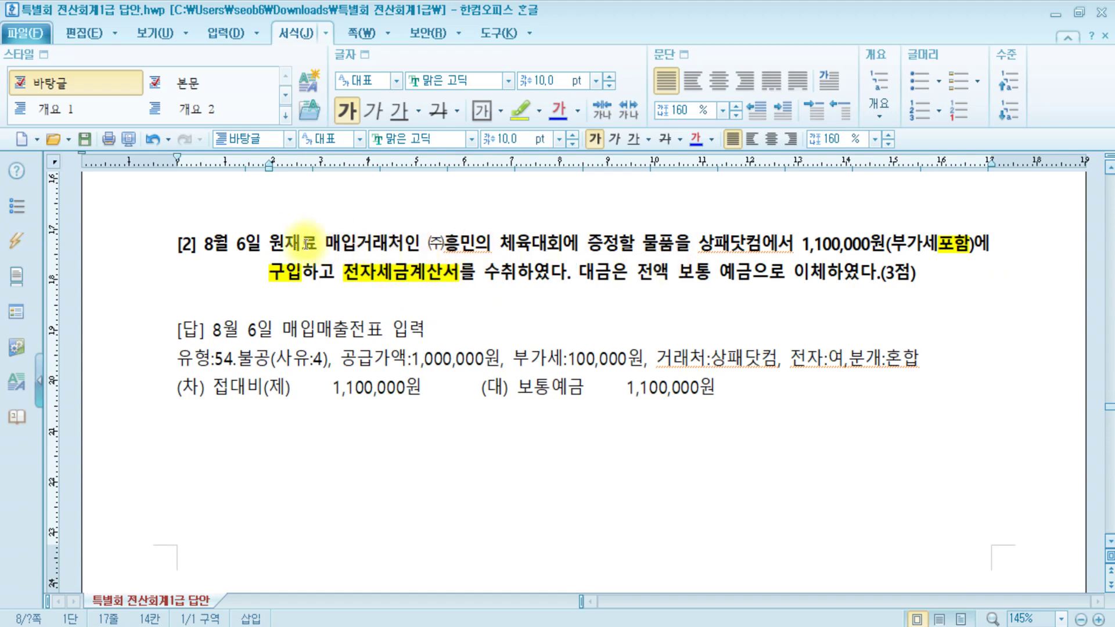
left_click_drag(272, 240, 403, 244)
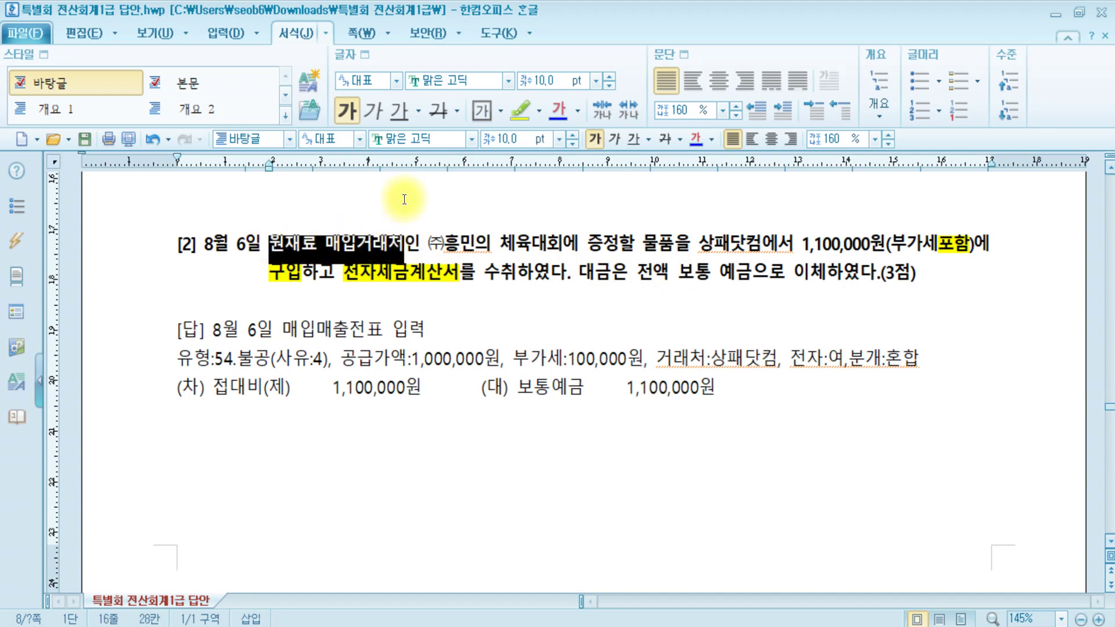
left_click(548, 103)
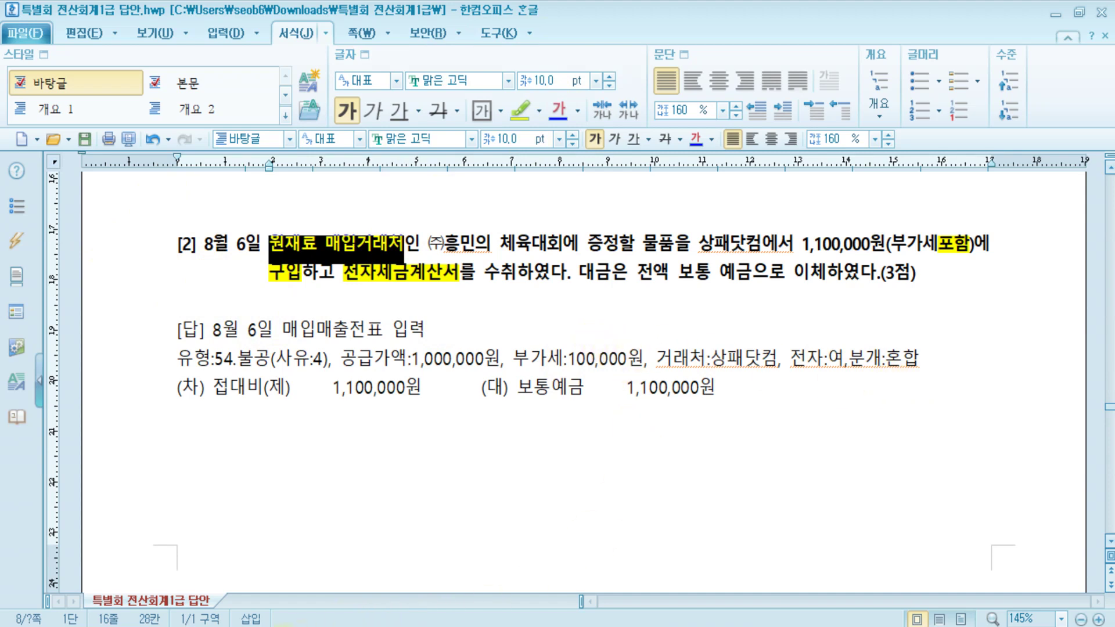
key("alt+Tab")
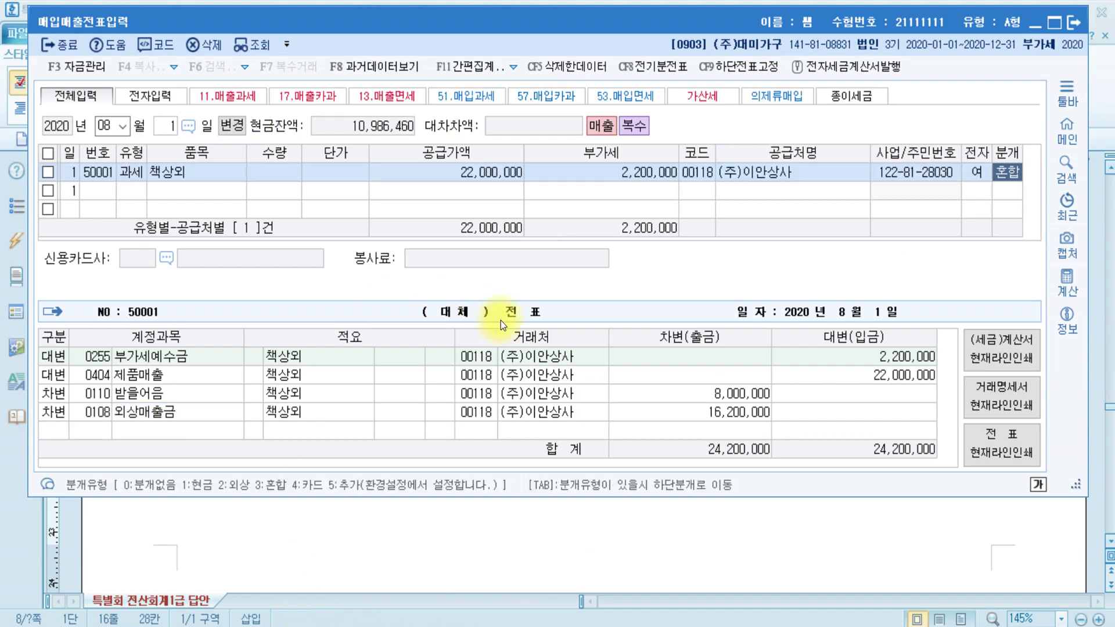
- Enter an August 6 type 54 불공 purchase for 접대비 with supply value 1,000,000
type("6")
key("Return")
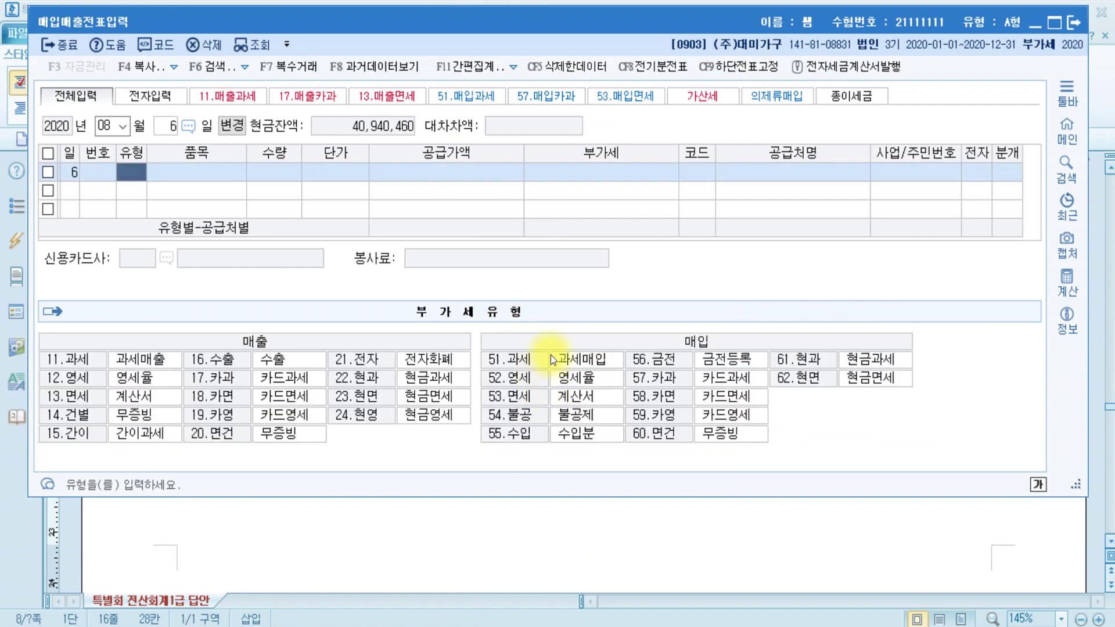
left_click(498, 413)
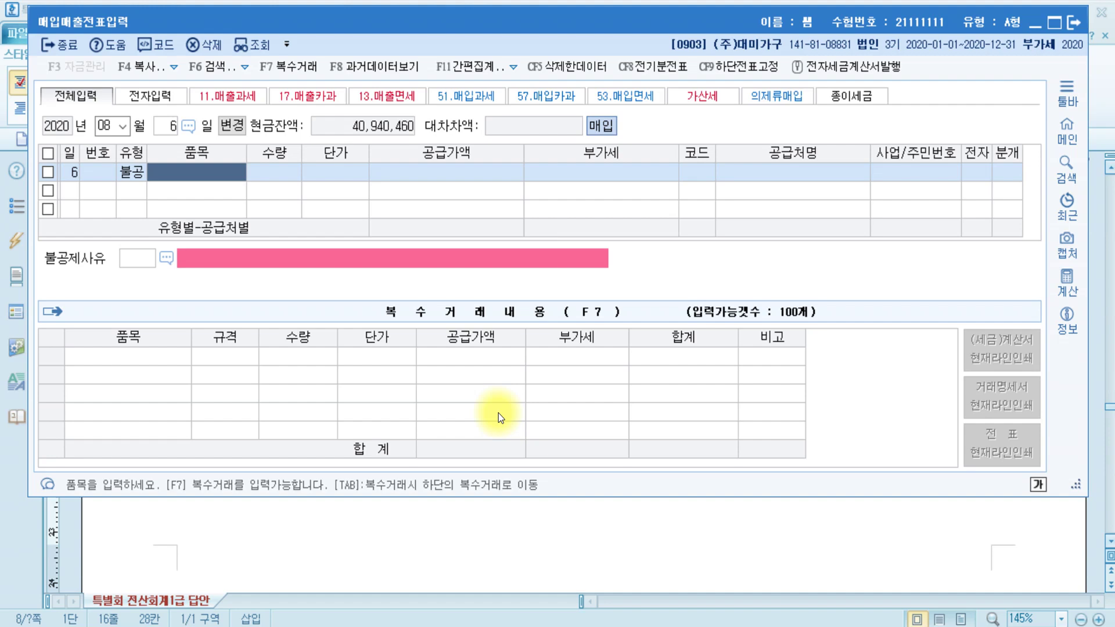
type("접대비")
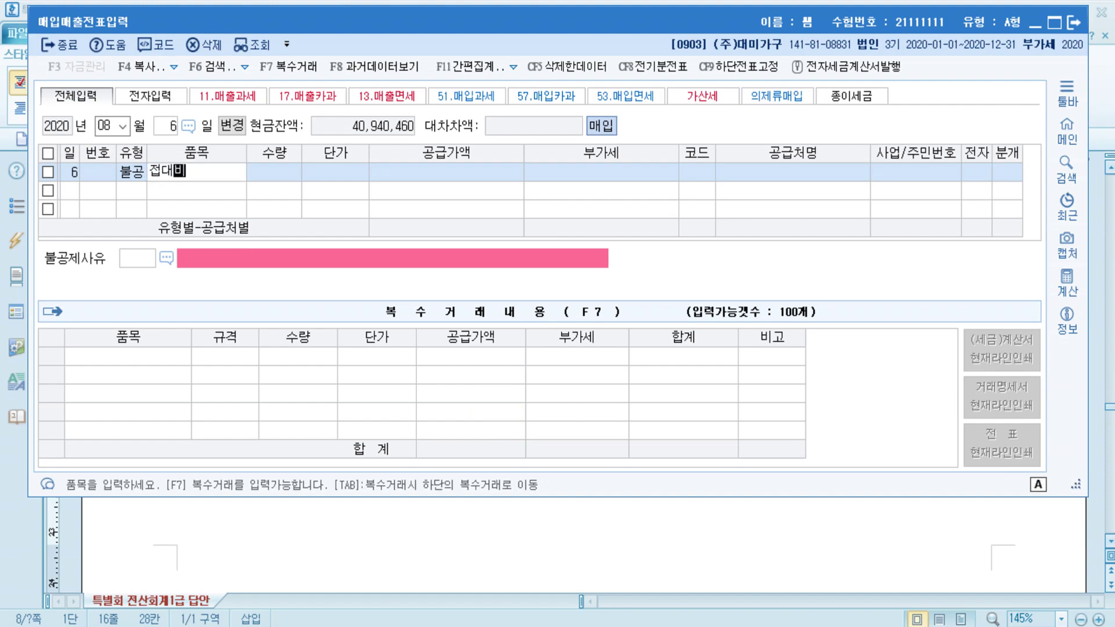
key("Return")
key("Return")
key("Return")
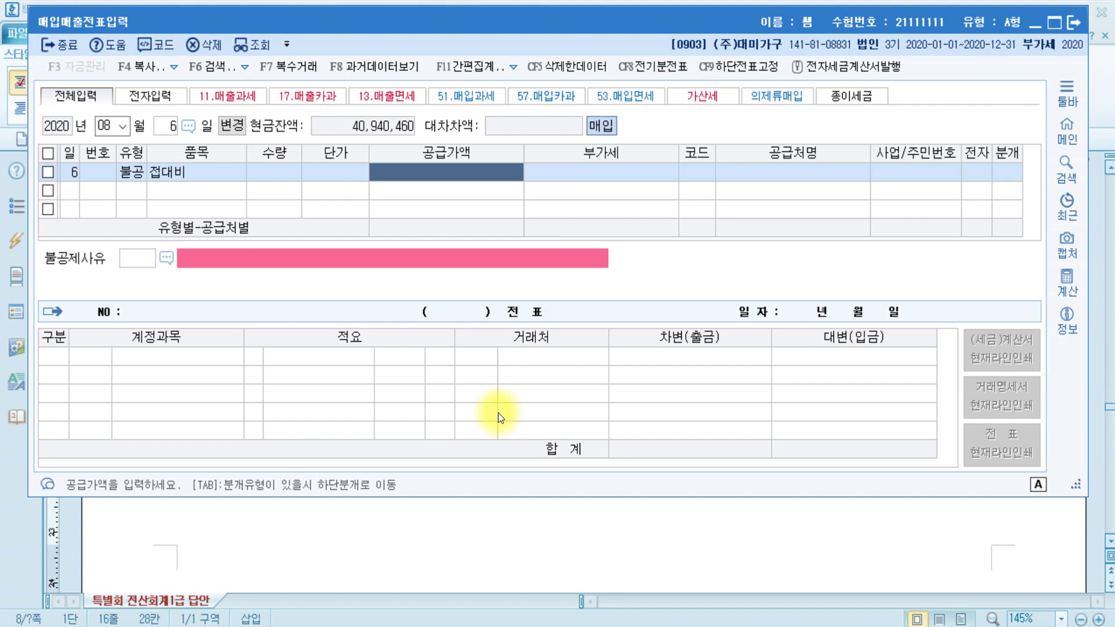
type("1,000")
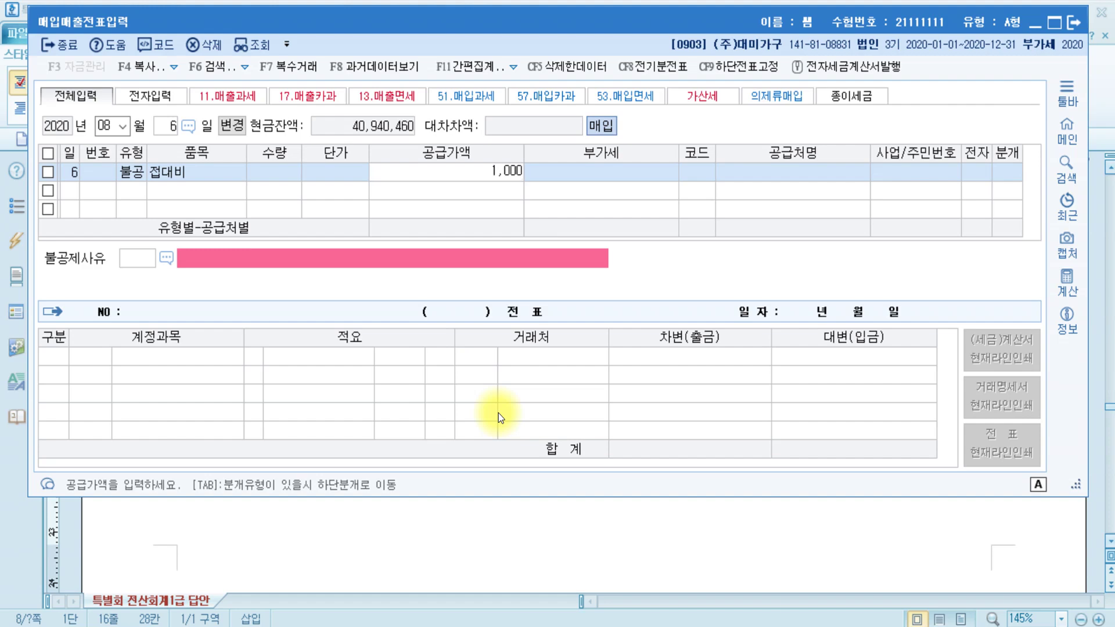
type(",000")
key("Return")
key("Return")
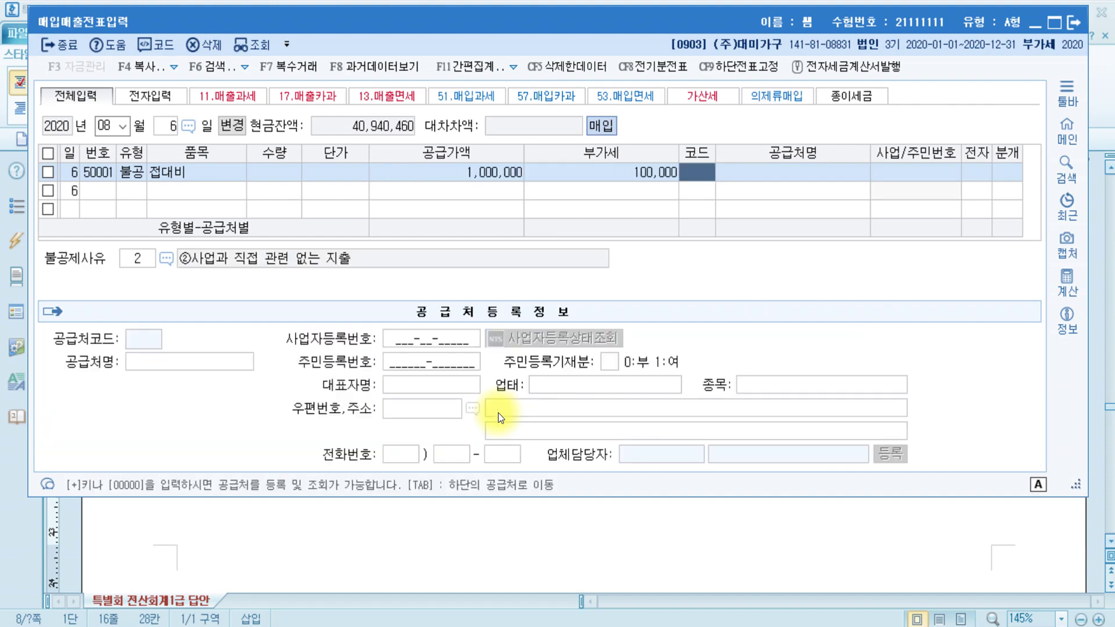
- Set the supplier to 00123 상패닷컴
type("상")
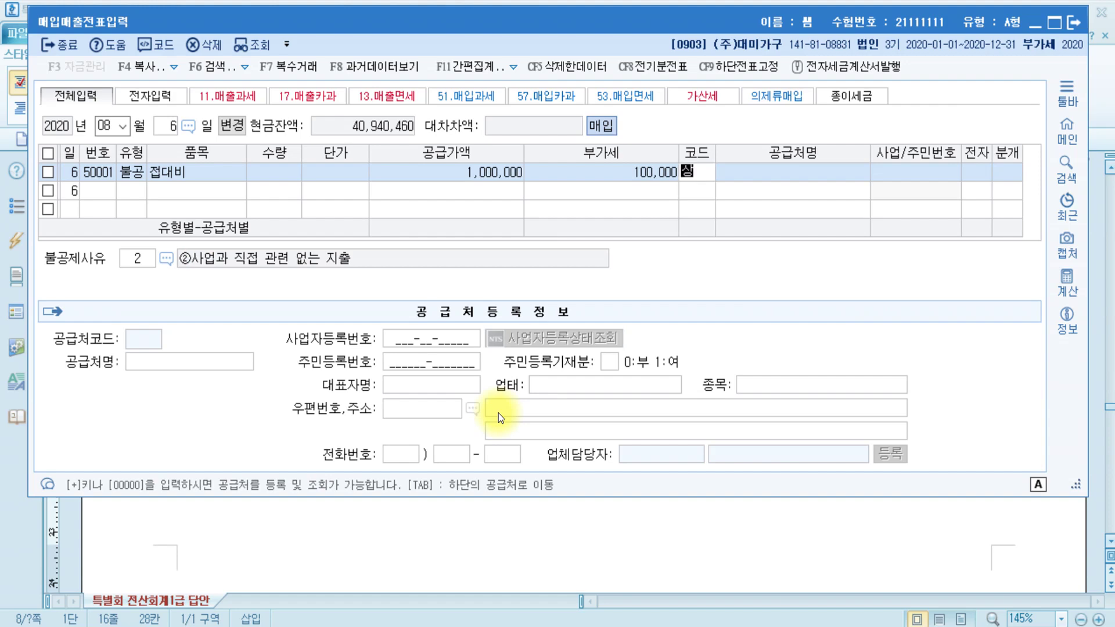
key("Return")
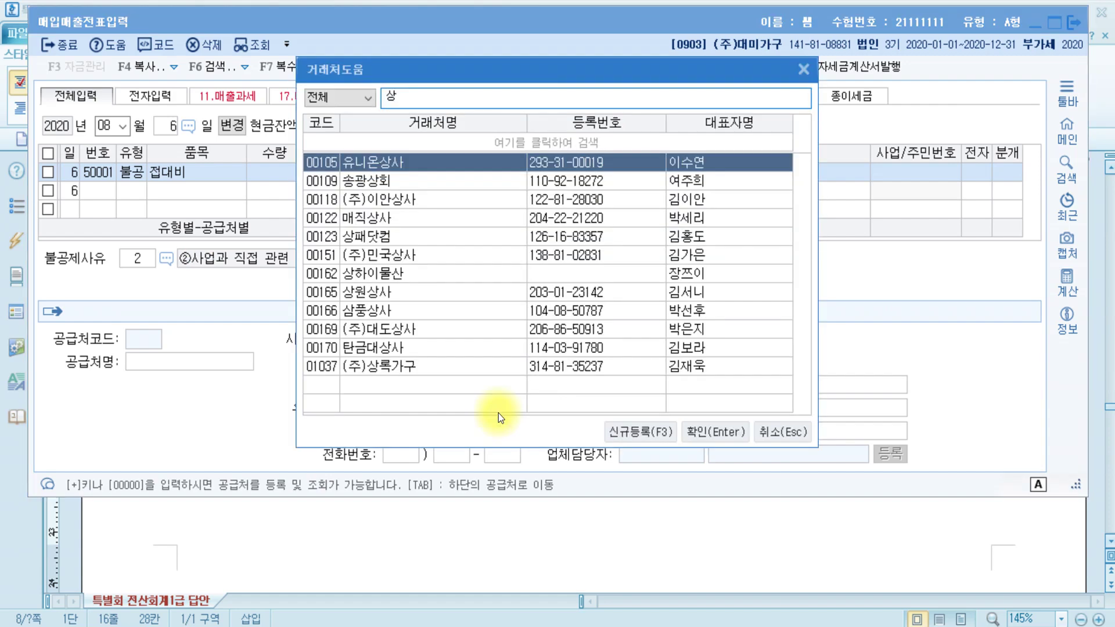
type("패")
key("Return")
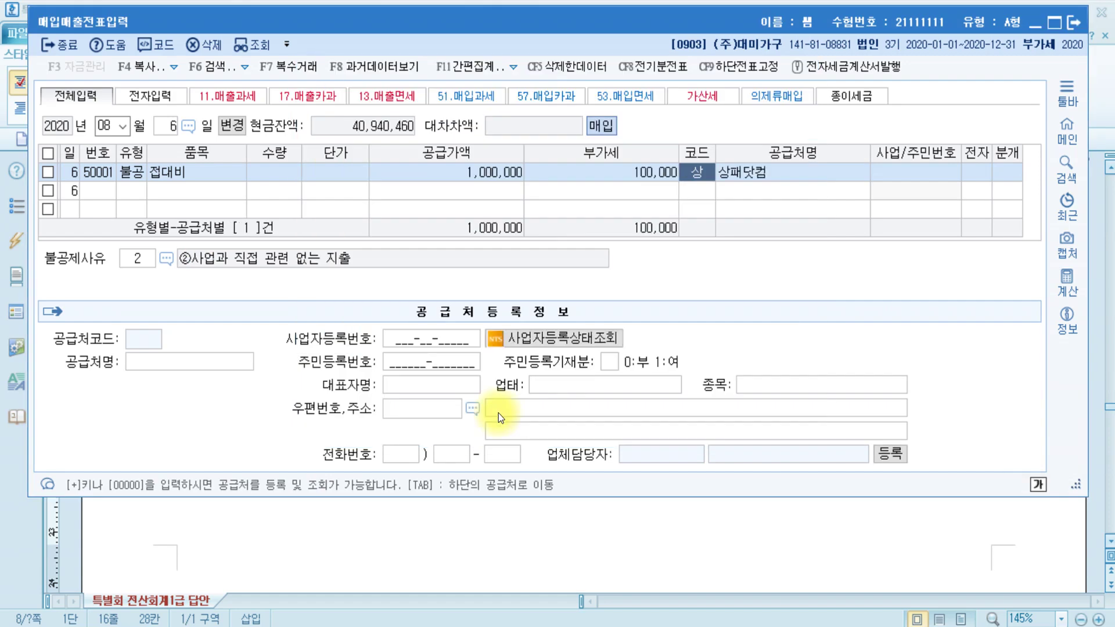
type("12")
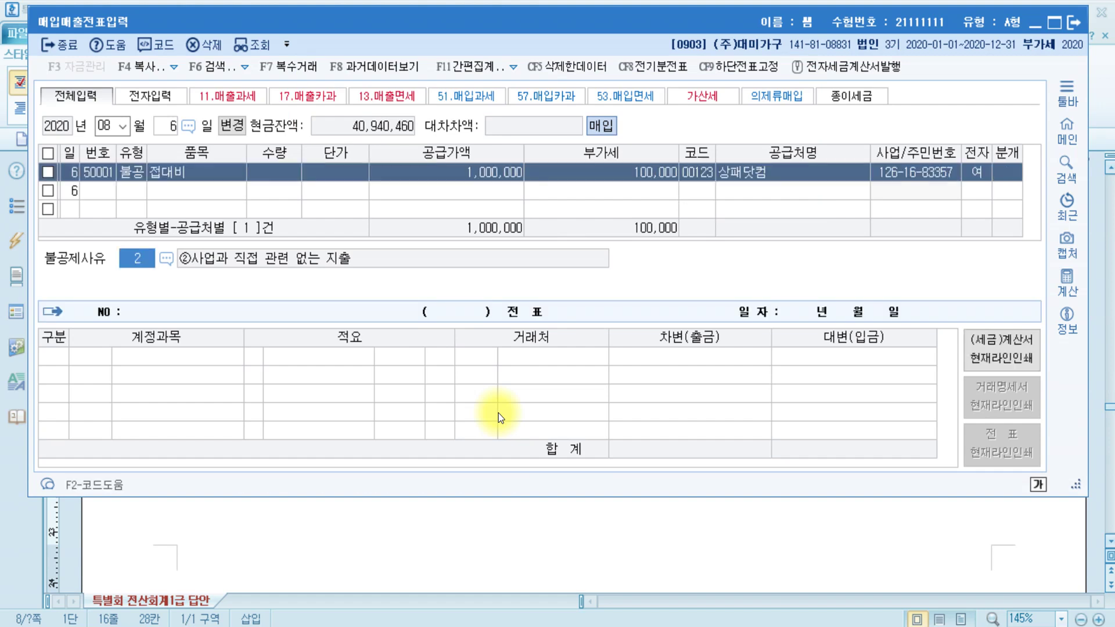
type("3")
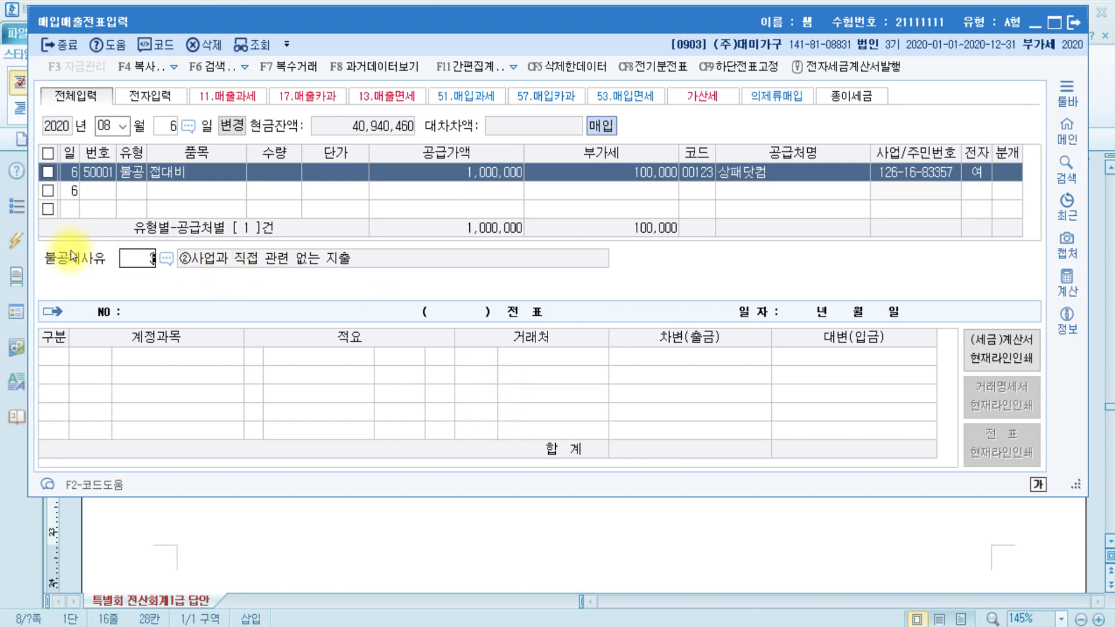
key("Return")
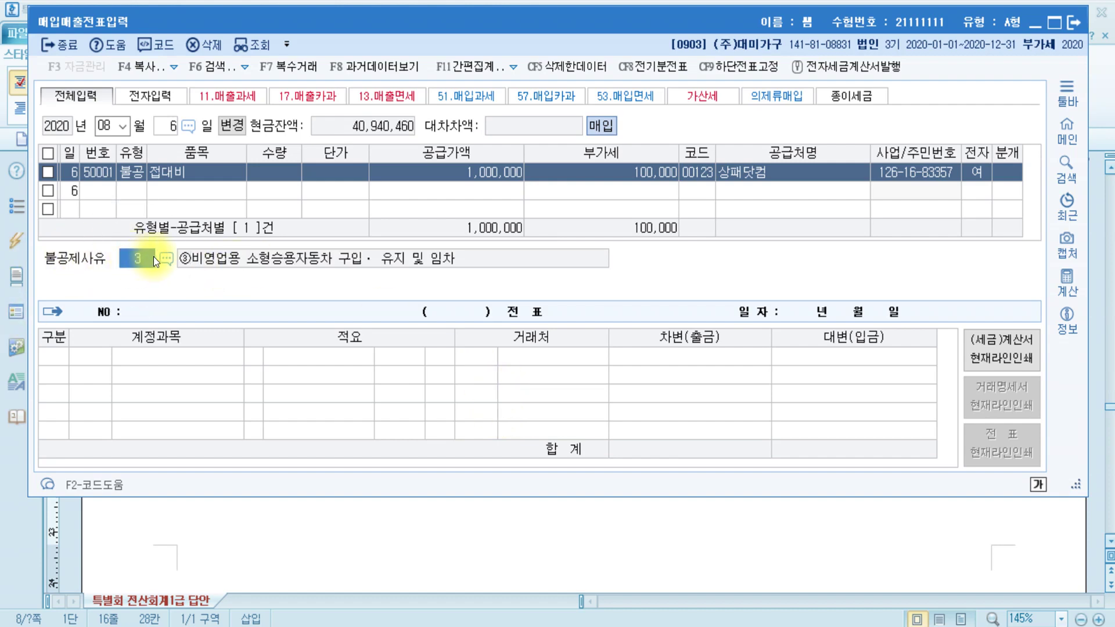
- Change 불공제사유 to 4 (접대비 관련) and set 분개 to 3 혼합
left_click(166, 260)
double_click(459, 225)
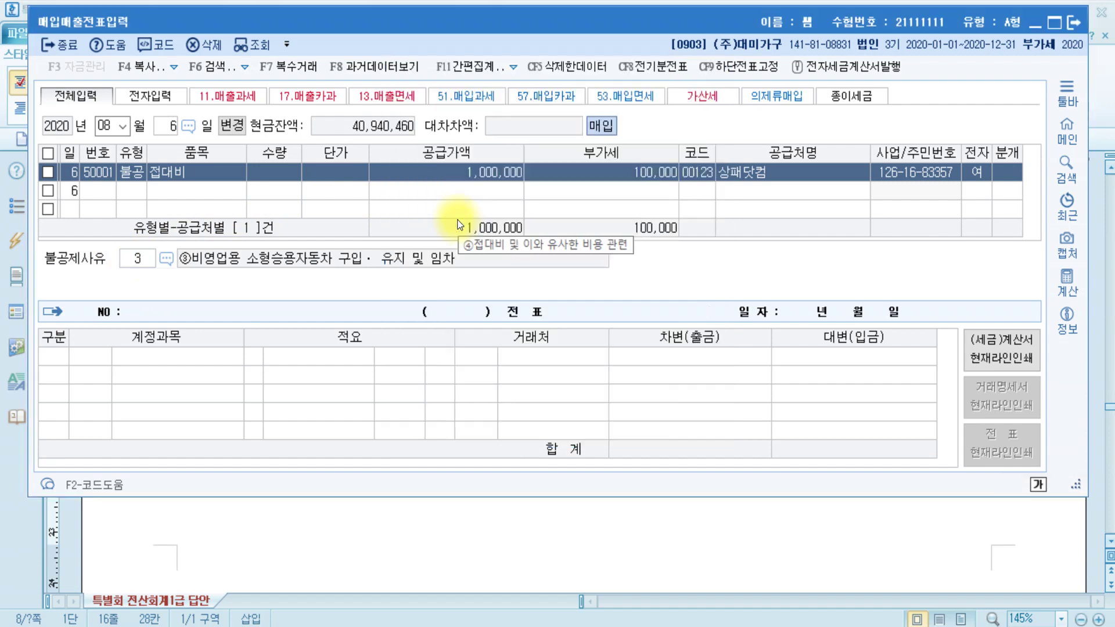
type("3")
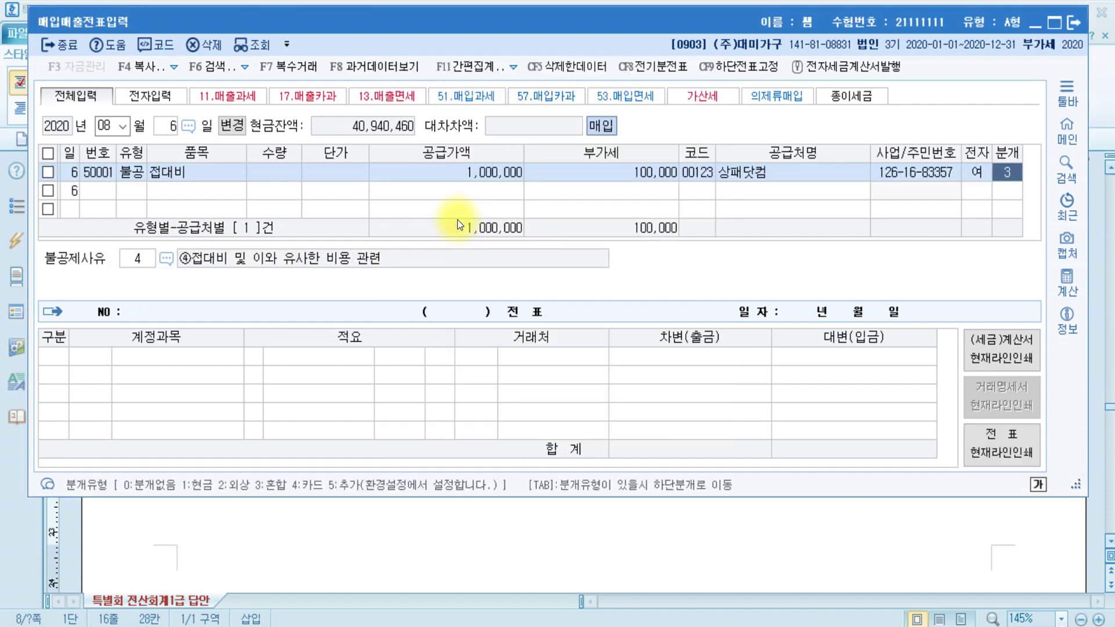
key("Return")
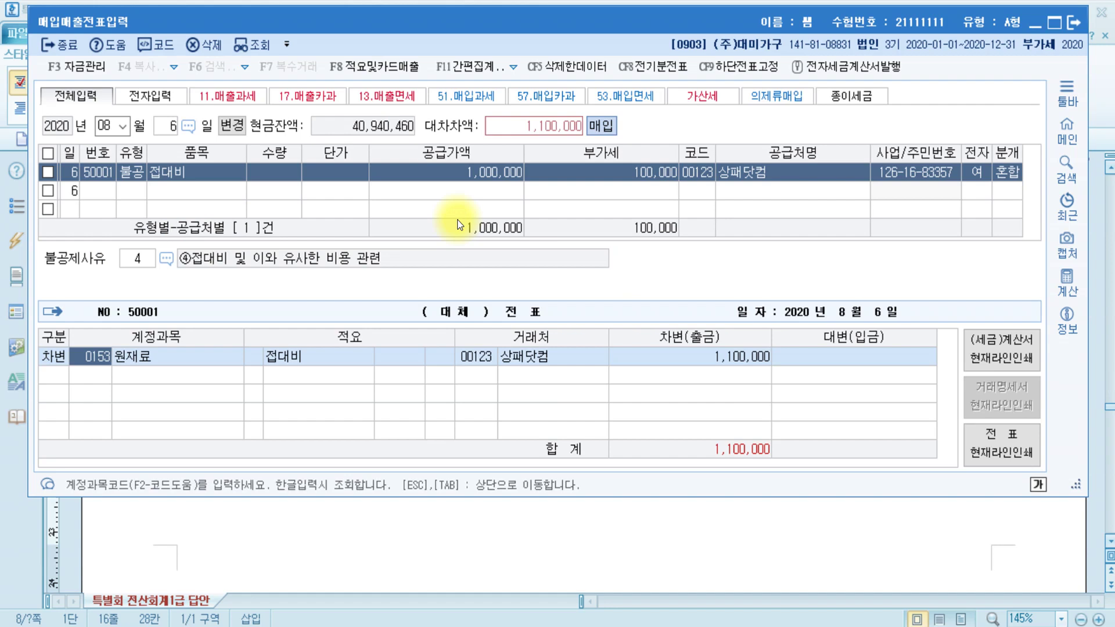
- Replace the 원재료 debit account with 0513 접대비, then bring the answer sheet forward
type("접대")
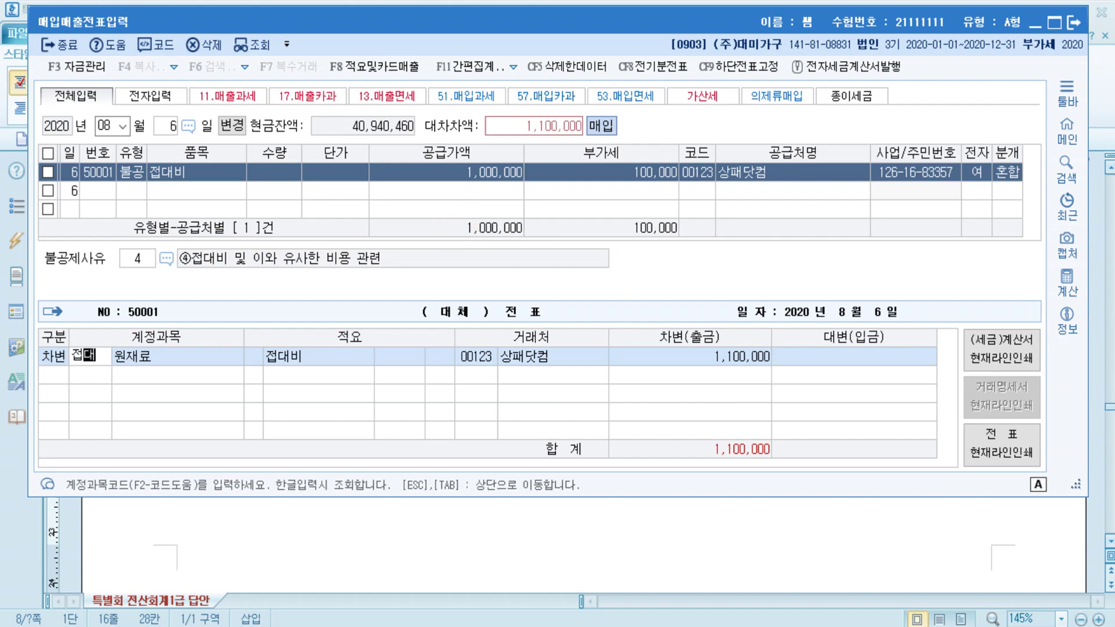
key("Return")
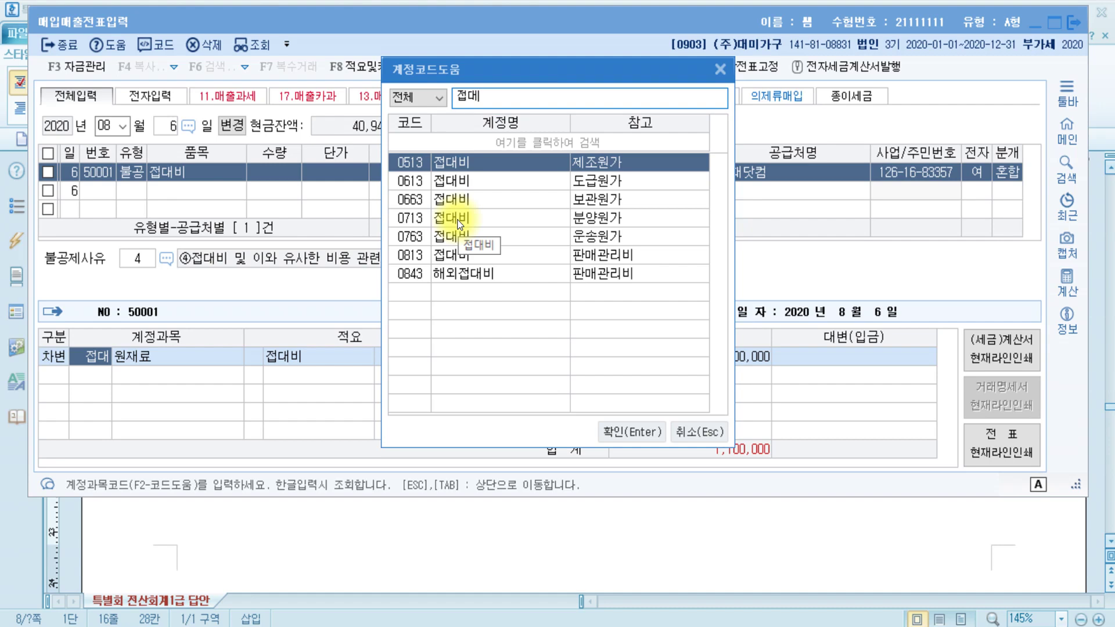
key("Return")
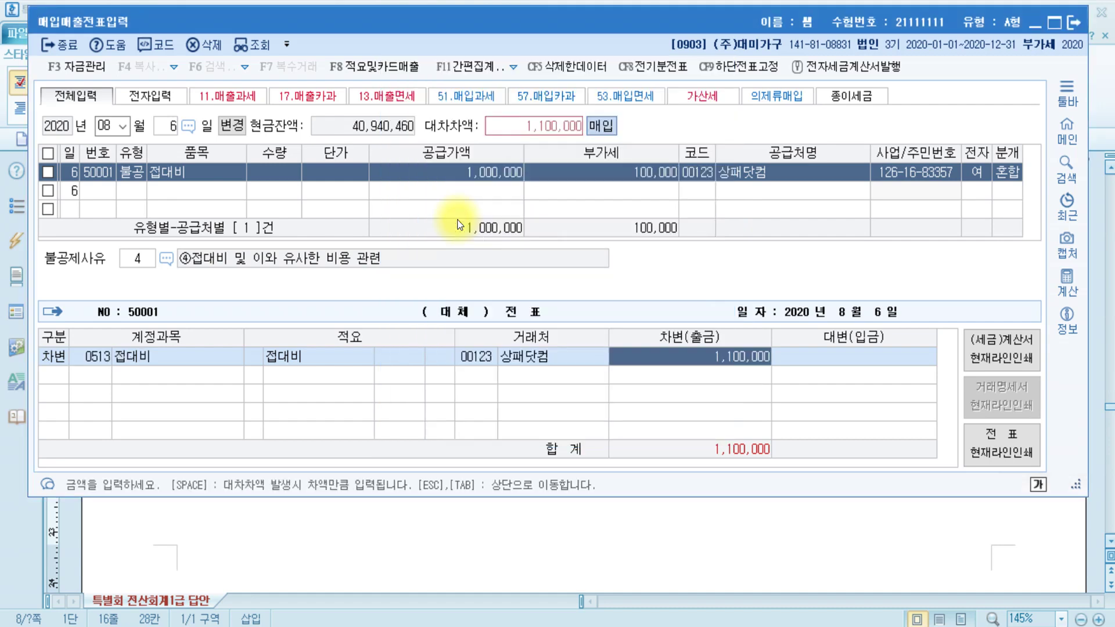
left_click(365, 537)
- Review problem [2]'s 원재료 매입거래처 wording in the answer sheet, then return to KcLep
left_click(323, 247)
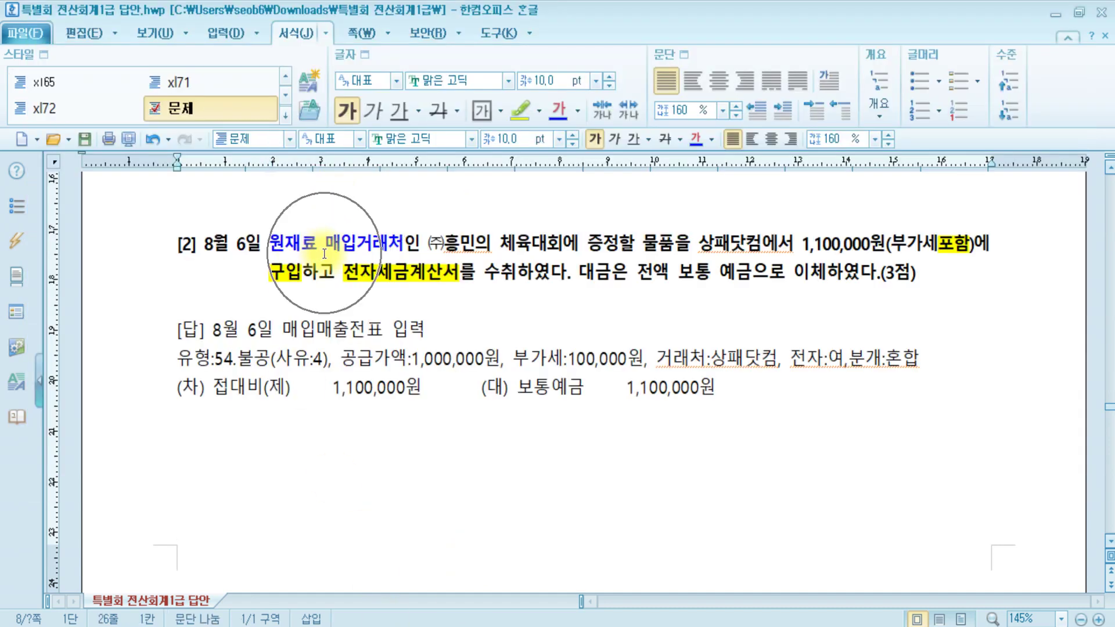
left_click_drag(258, 243, 452, 243)
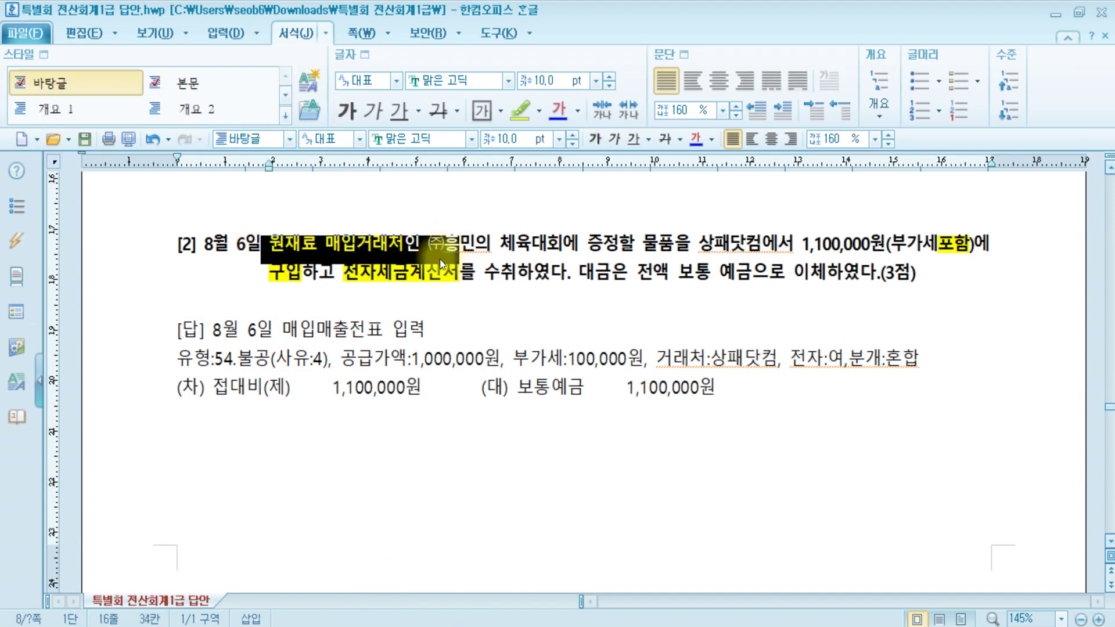
left_click(464, 316)
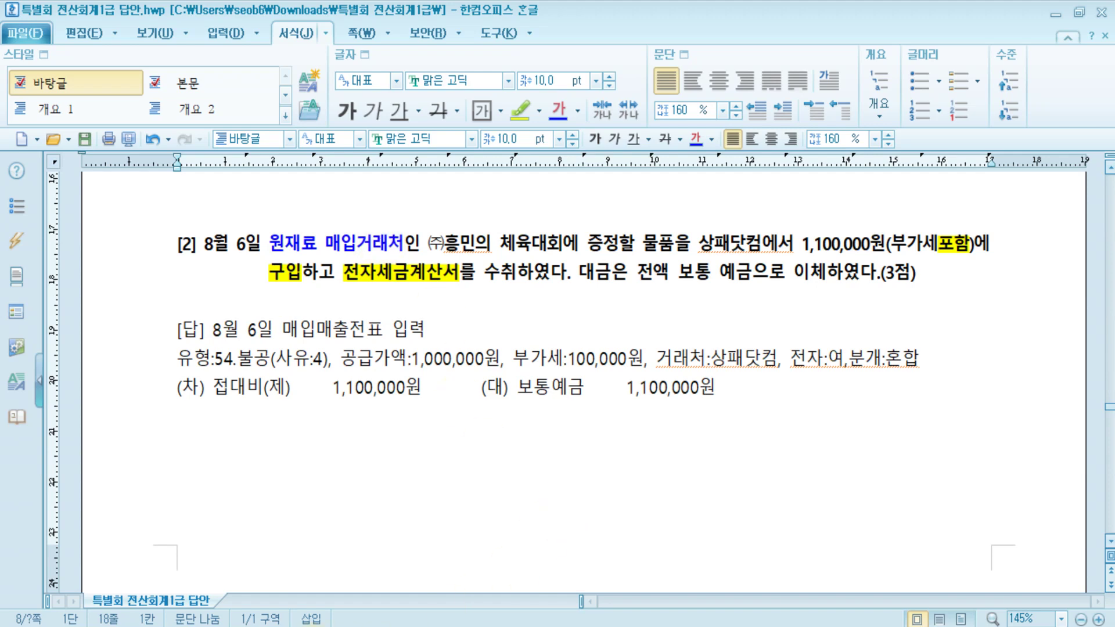
key("alt+Tab")
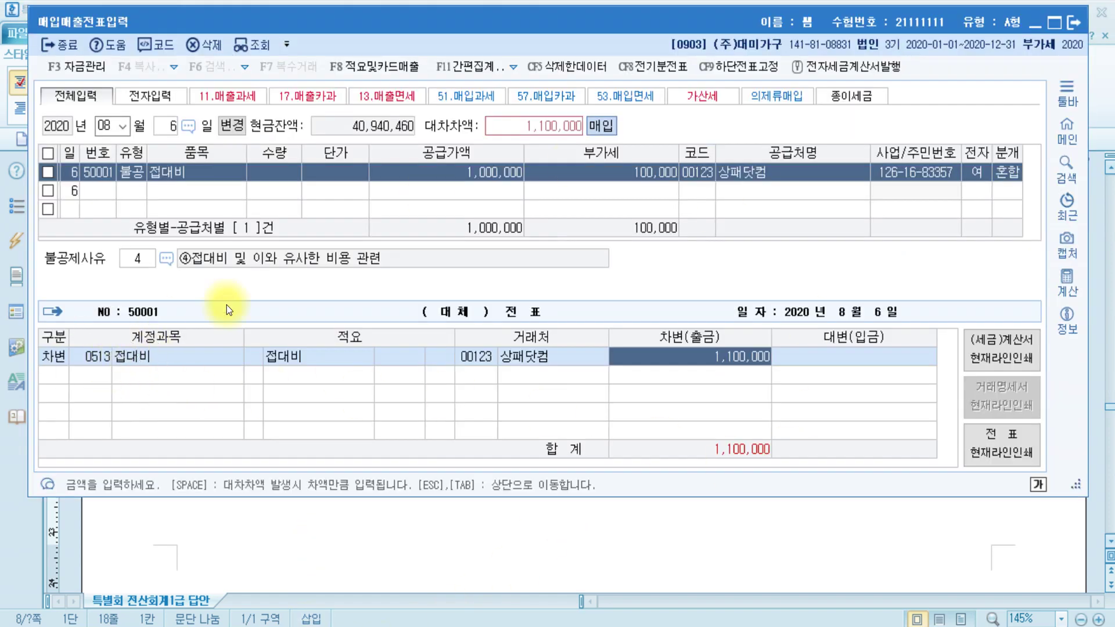
- Add a credit line to 0103 보통예금 for 1,100,000 to balance the voucher
left_click(712, 370)
type("4")
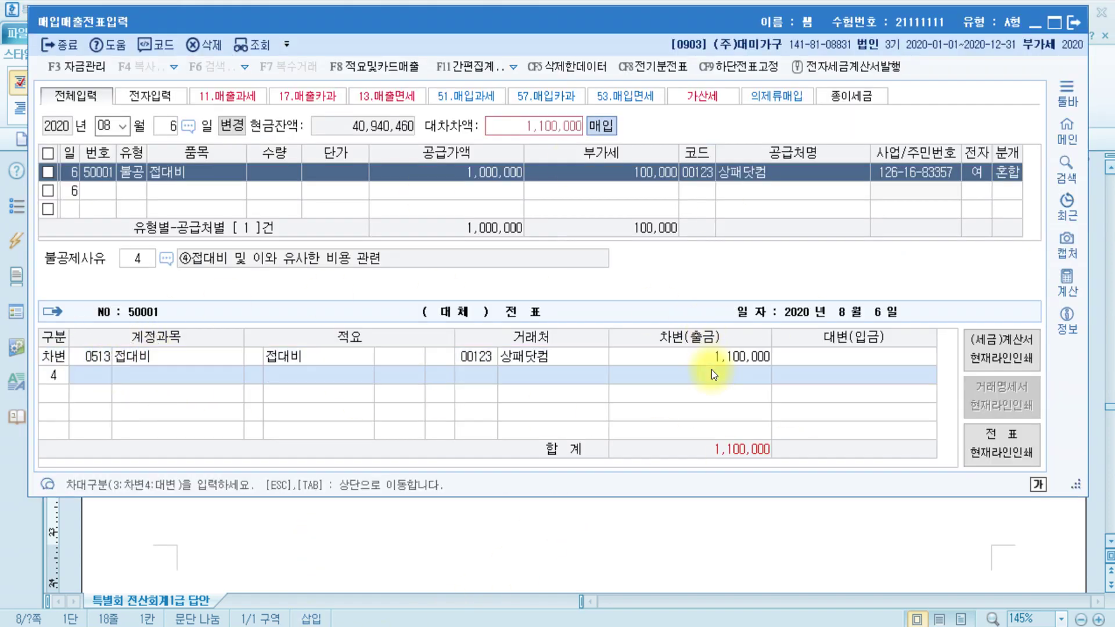
key("Return")
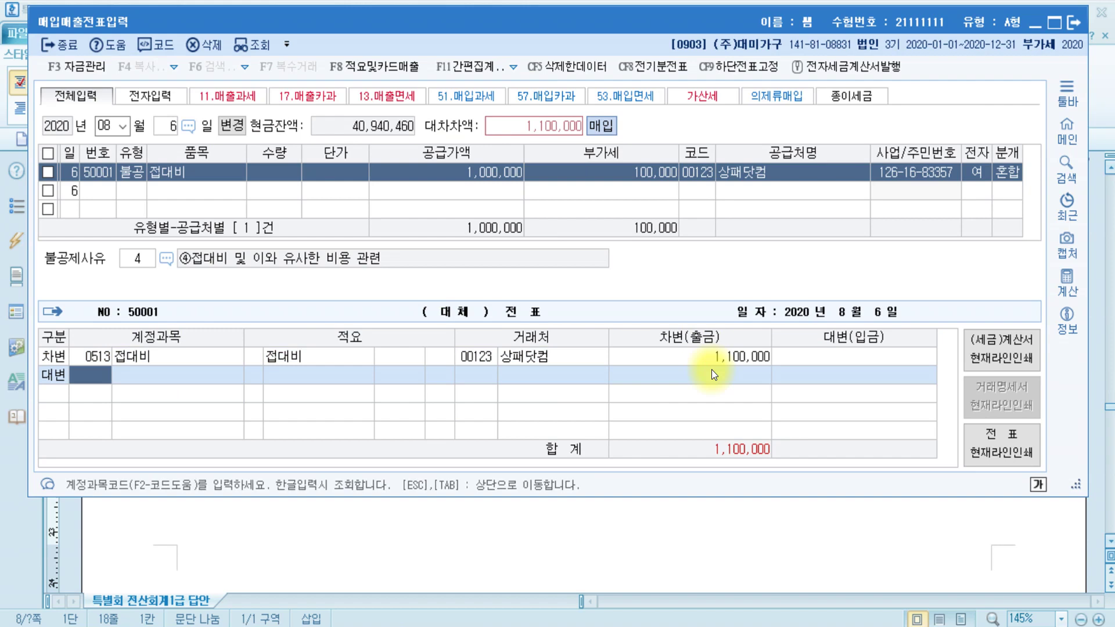
type("보통")
key("Return")
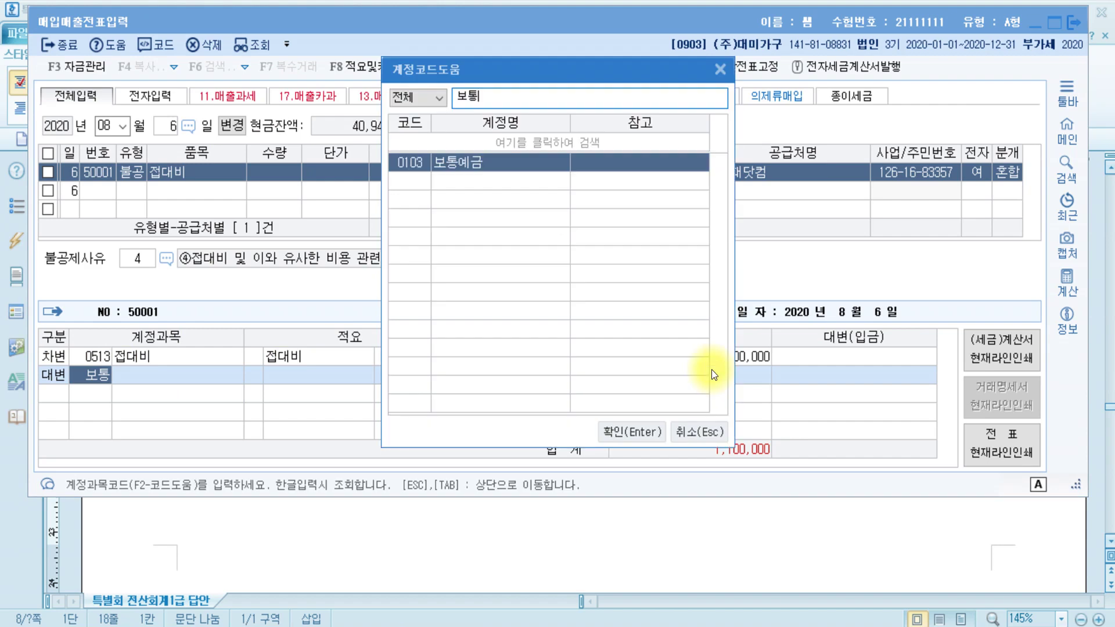
key("Return")
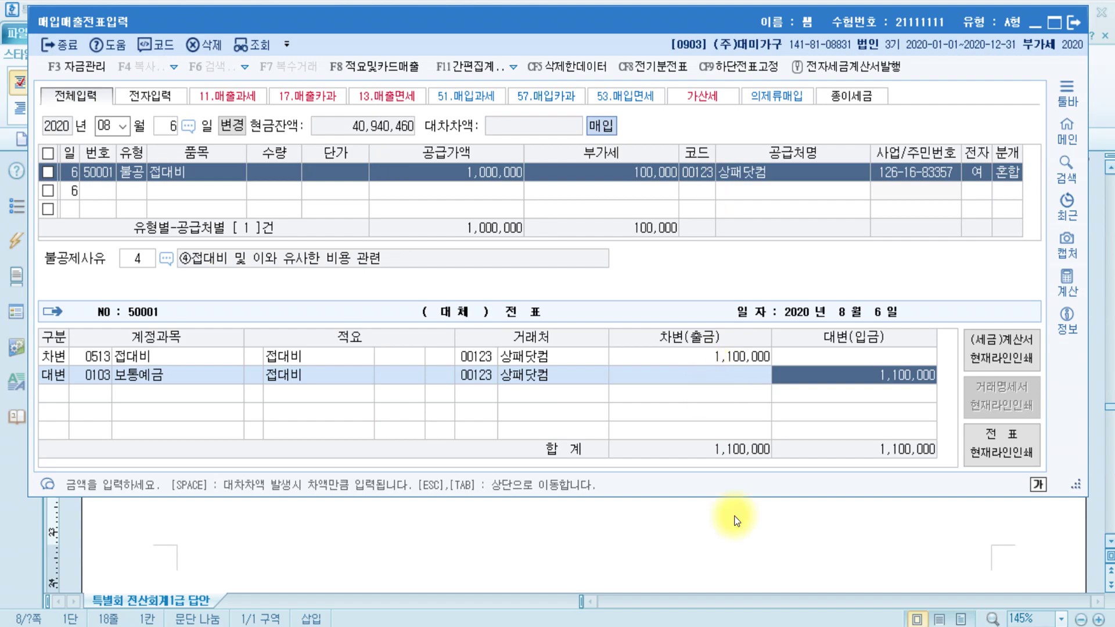
- Bring the answer sheet forward and scroll down to question [3]
left_click(440, 548)
scroll(722, 456, "down", 5)
scroll(475, 420, "down", 5)
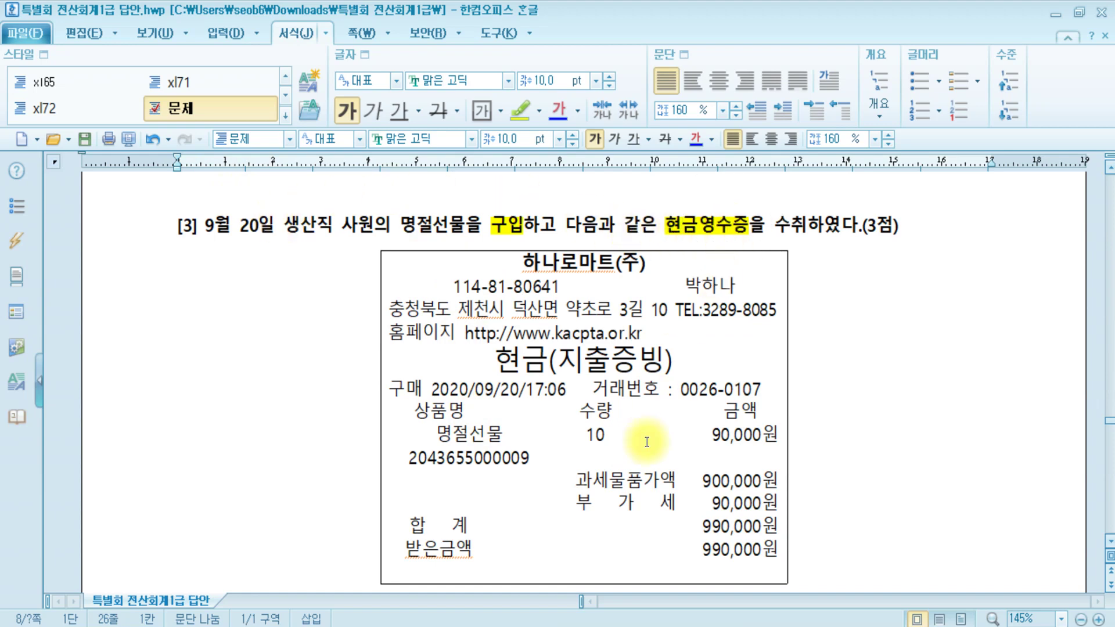
- Read question [3]'s 명절선물 cash receipt, then return to KcLep's voucher entry window
scroll(893, 401, "down", 3)
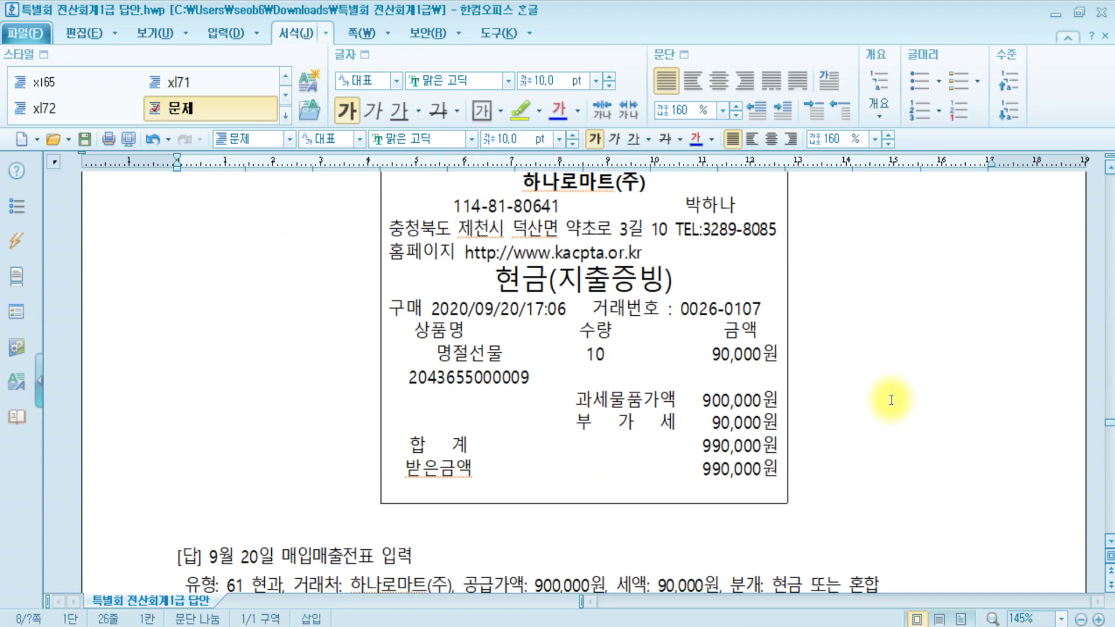
left_click(698, 392)
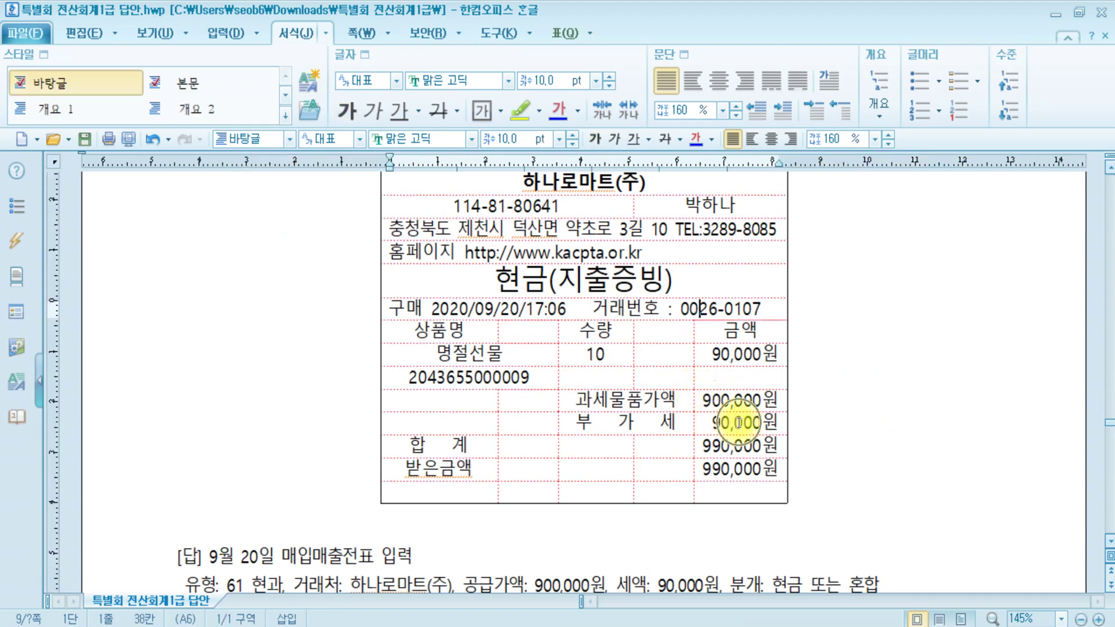
left_click(838, 422)
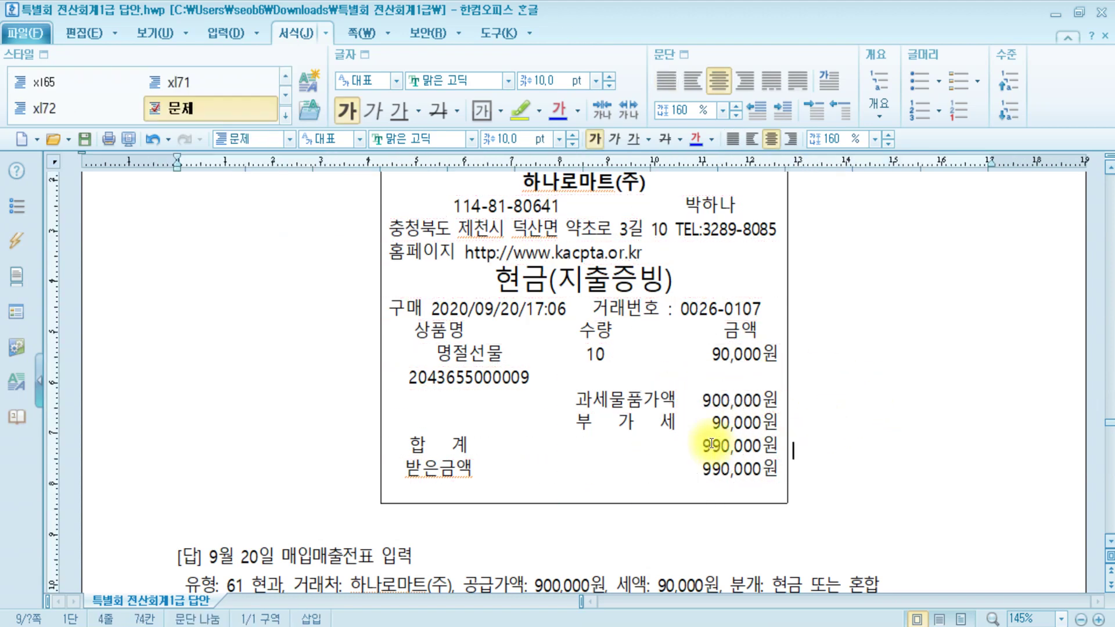
scroll(859, 446, "up", 5)
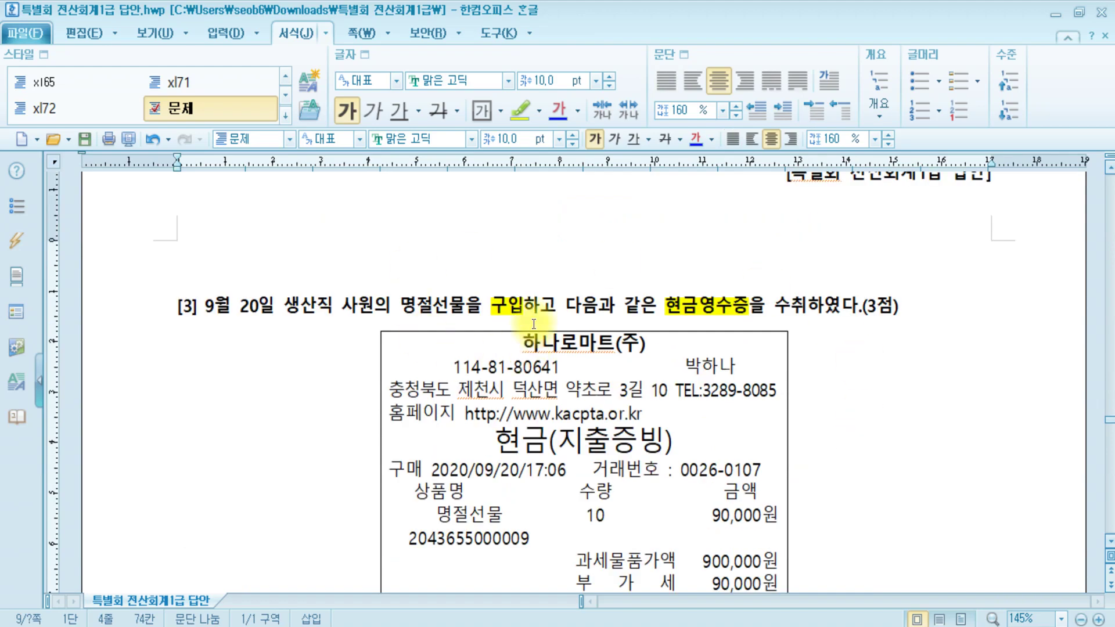
left_click(730, 321)
scroll(730, 321, "down", 5)
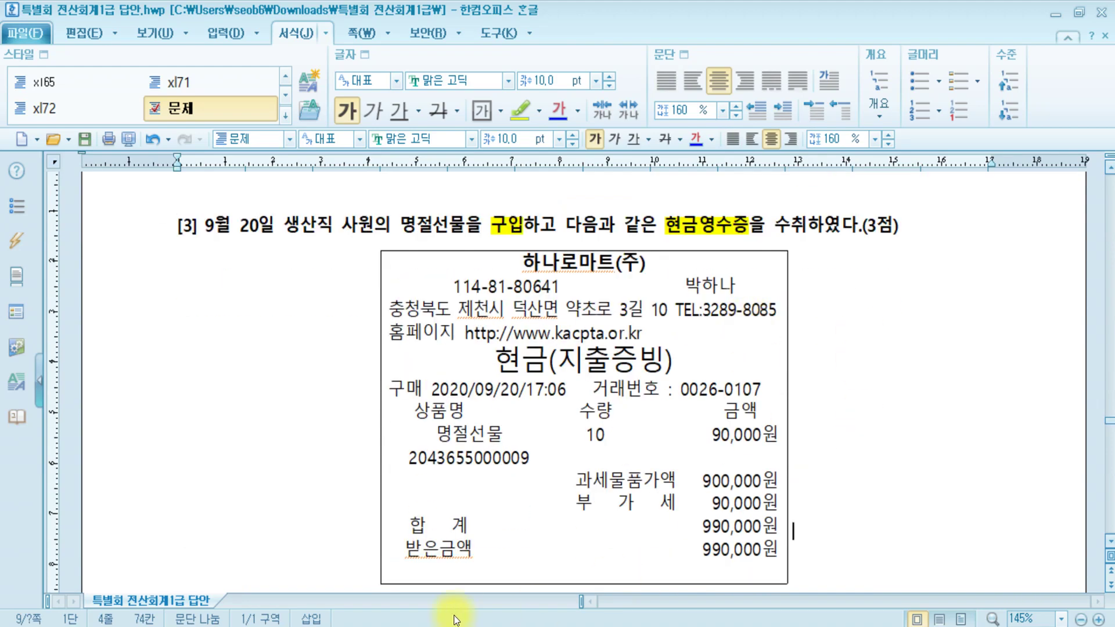
key("alt+Tab")
- Start a new September 20 voucher with VAT type 61 현과
key("Escape")
key("Escape")
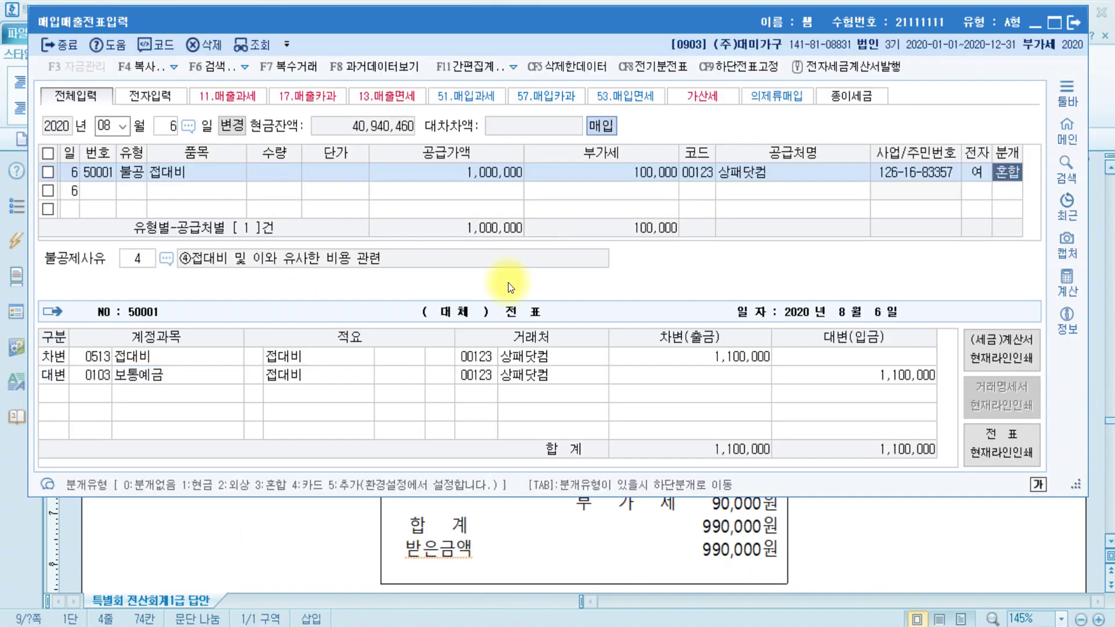
type("09")
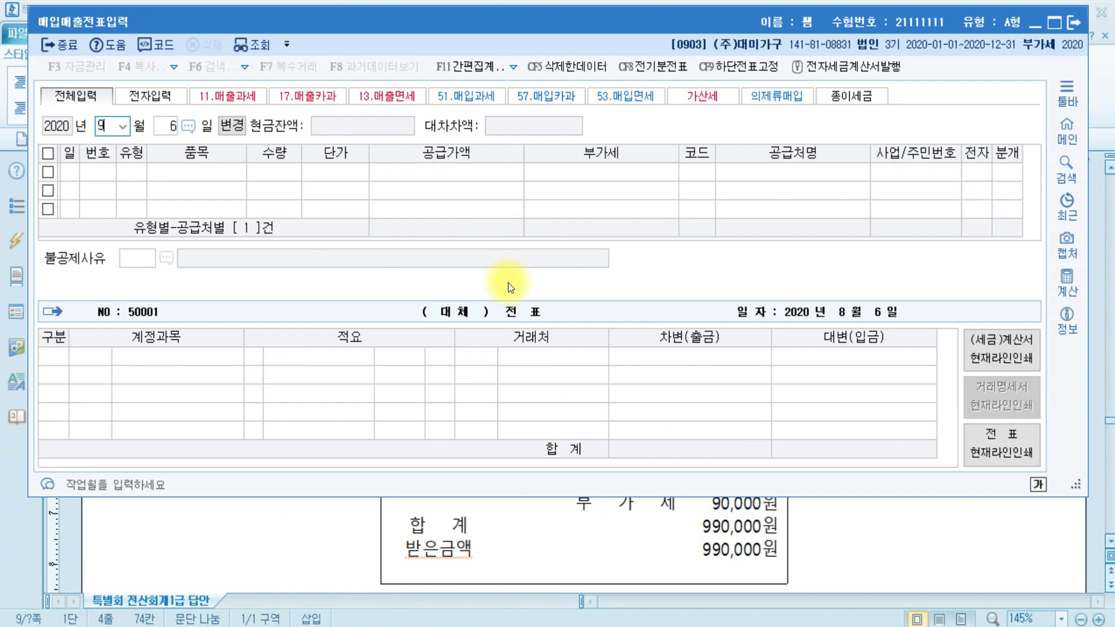
key("Return")
type("20")
key("Return")
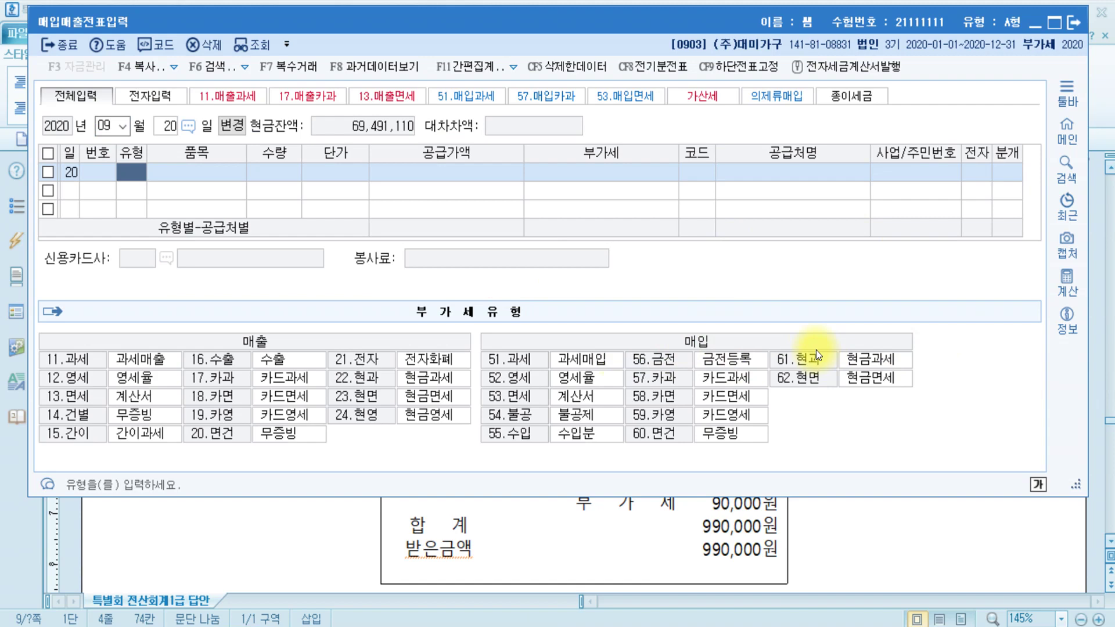
type("61")
key("Return")
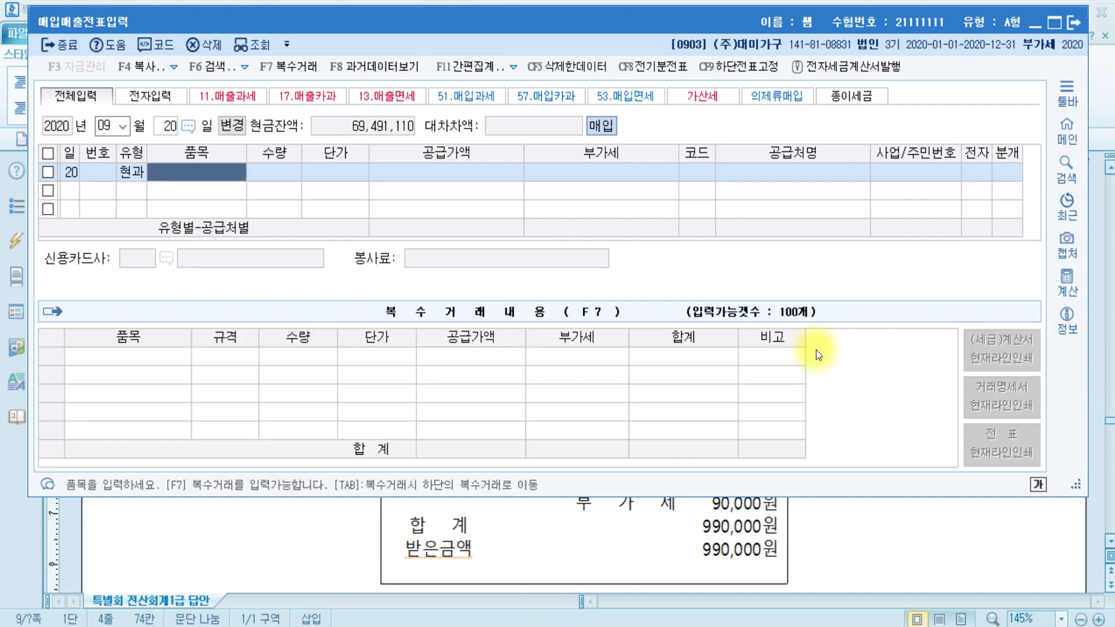
- Enter item 명절선물 with quantity 10 at unit price 90,000
type("명절선물")
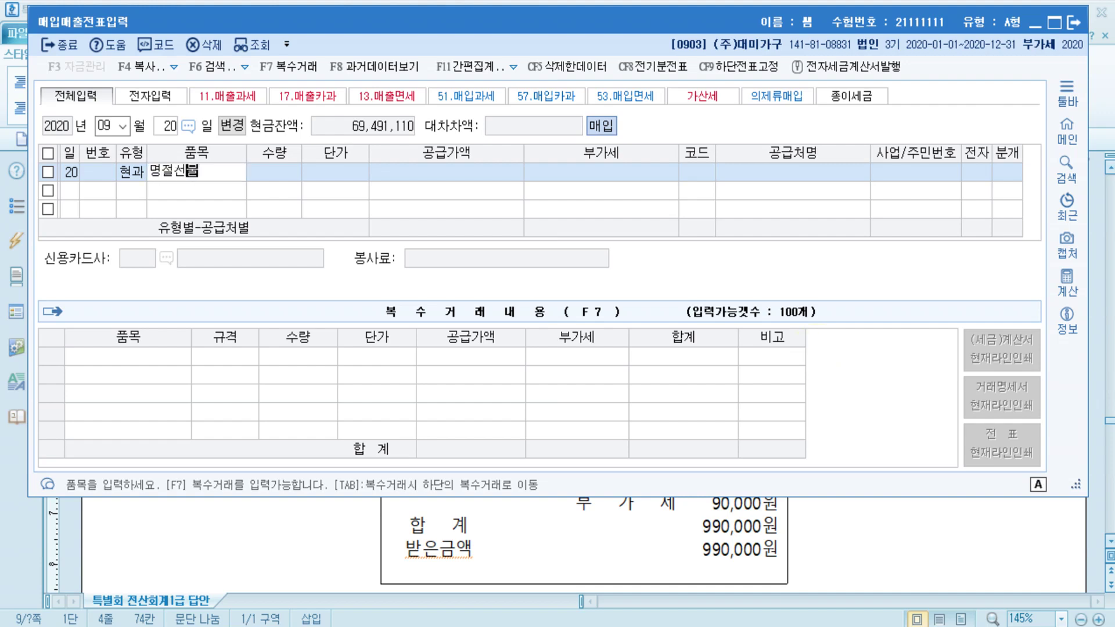
key("Return")
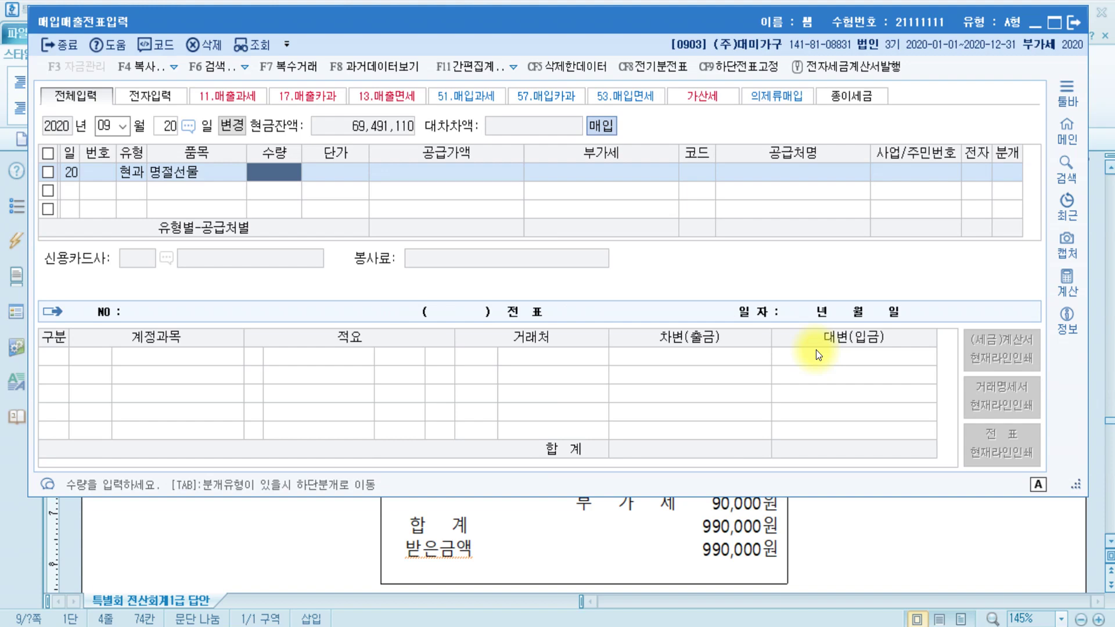
type("10")
key("Return")
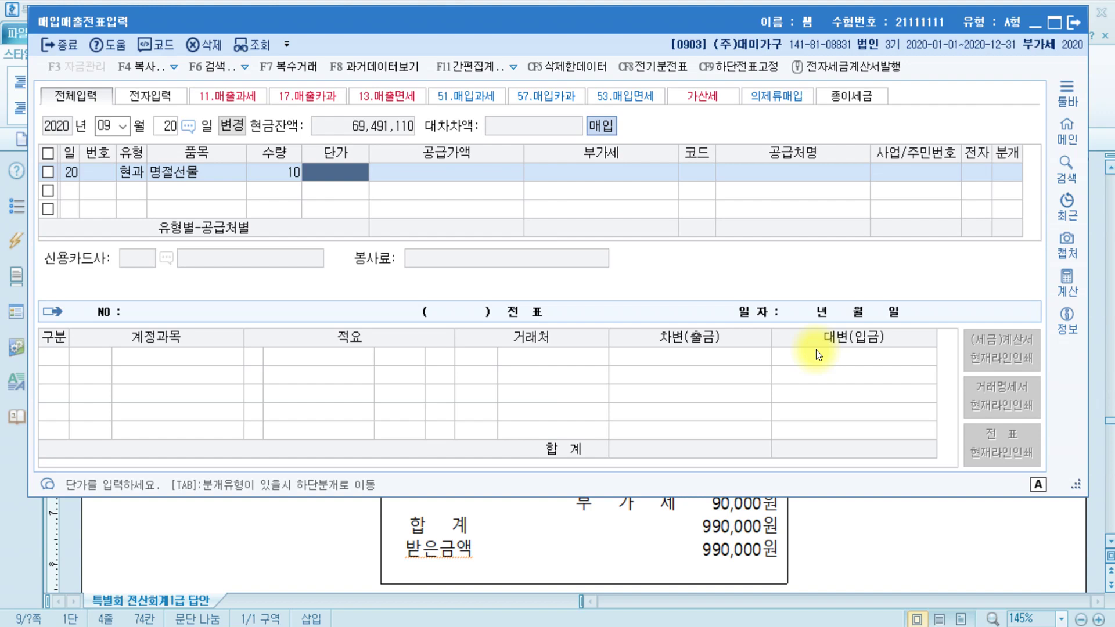
type("900000")
key("Return")
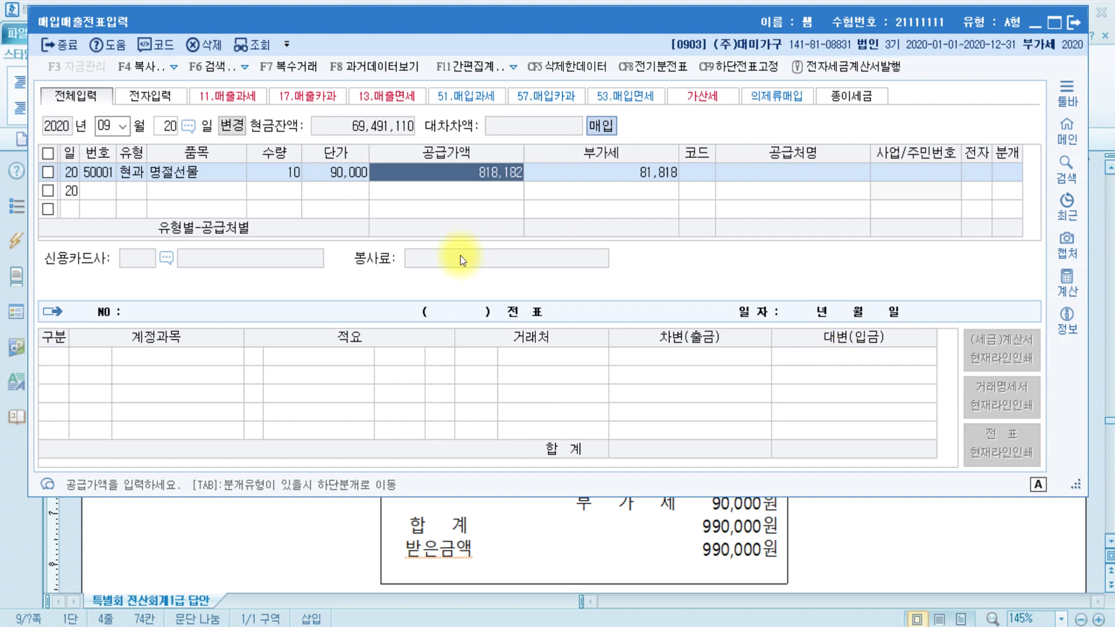
- Correct the supply value to 900,000 and the VAT to 90,000
left_click(486, 178)
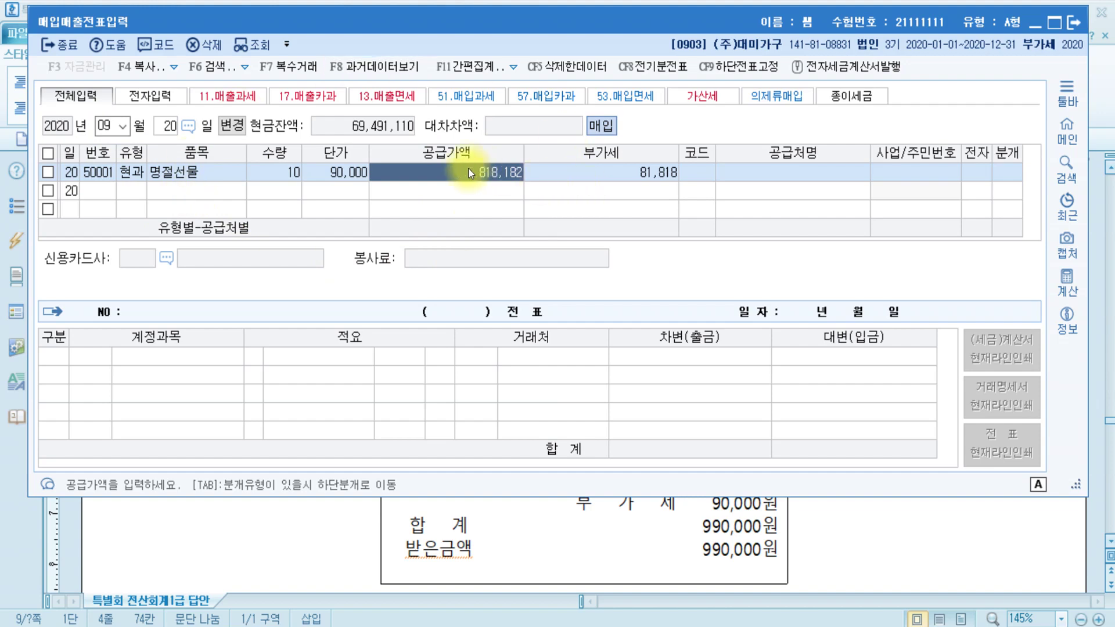
type("0")
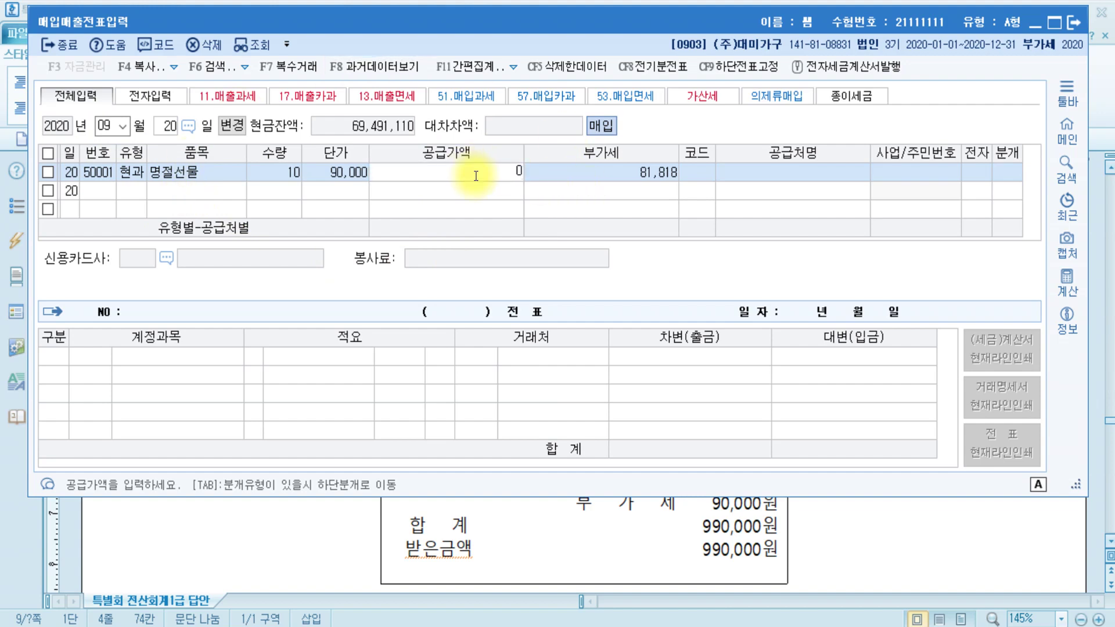
left_click(476, 174)
left_click(476, 173)
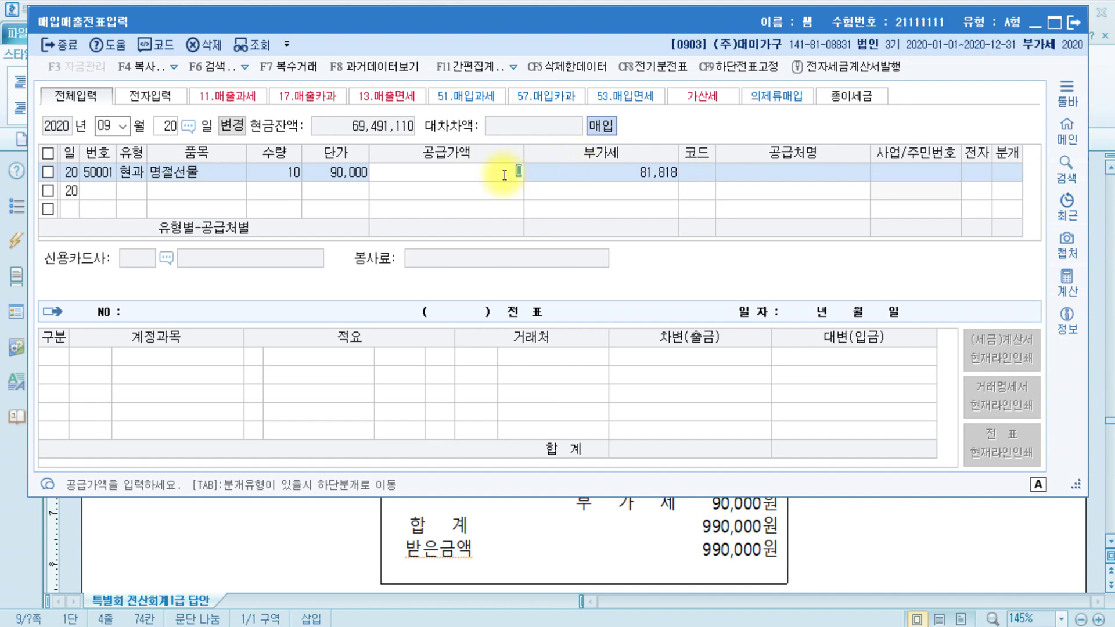
type("990,000")
key("Return")
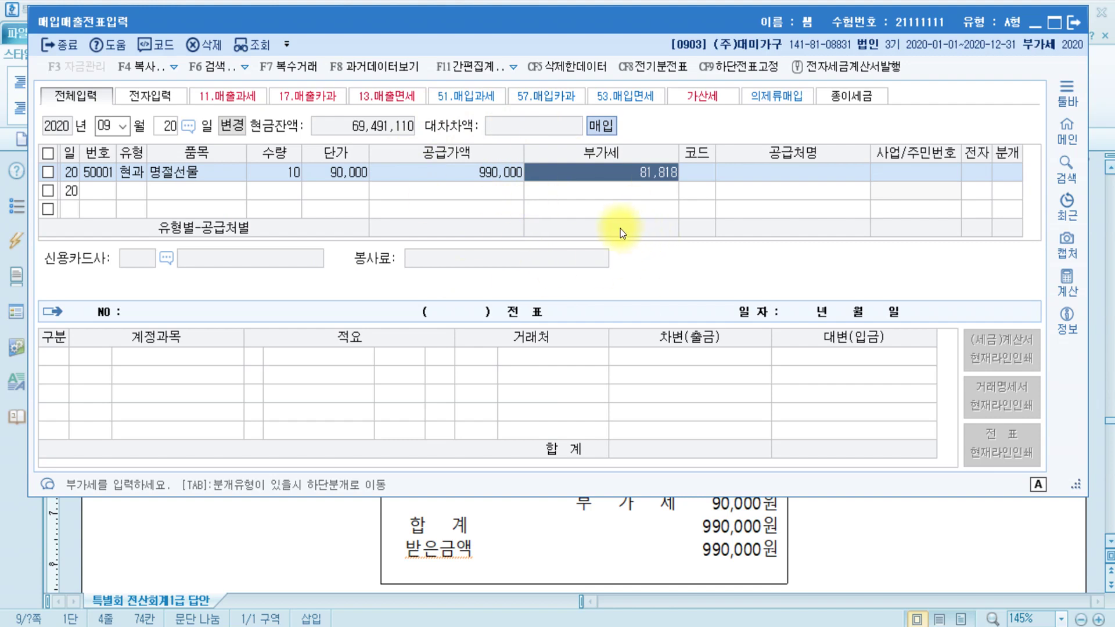
left_click(505, 176)
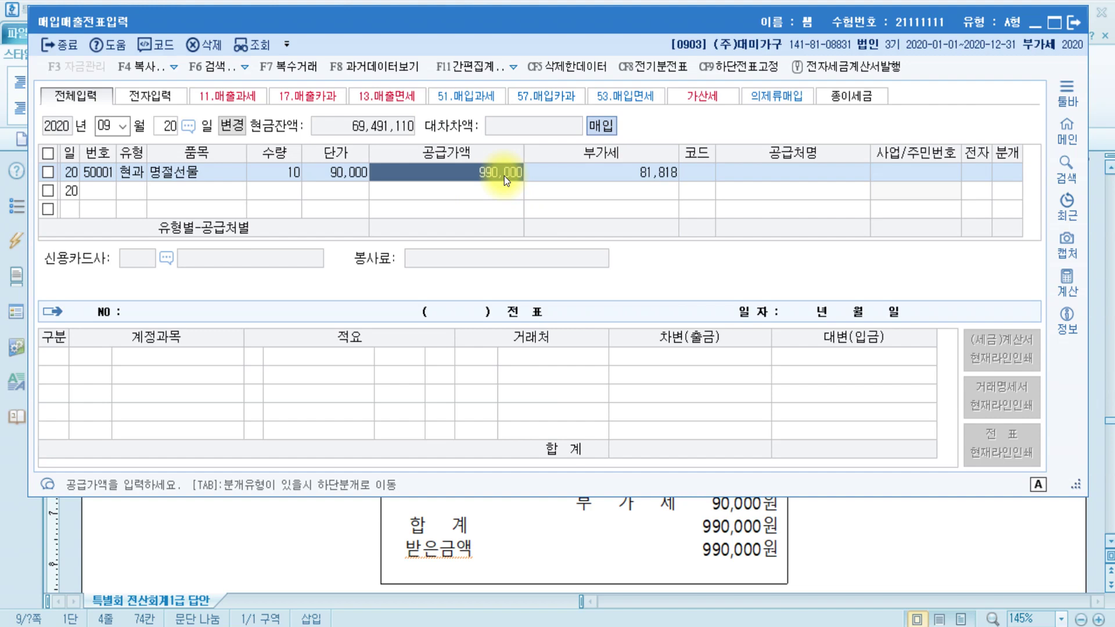
type("900000")
key("Return")
type("90000")
key("Return")
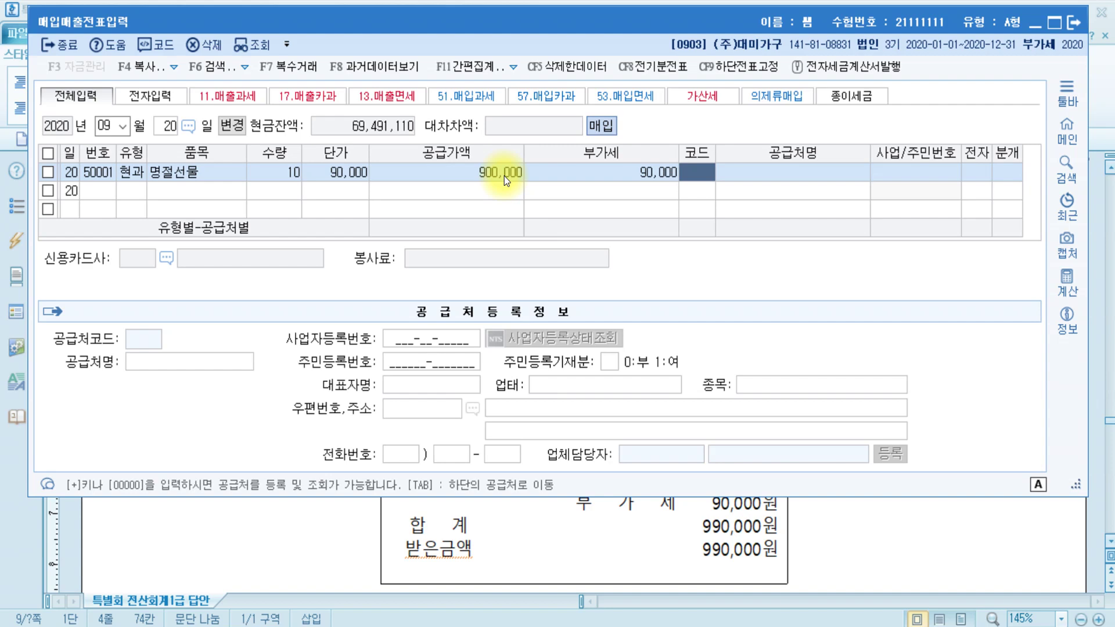
- Set the supplier to 하나로마트(주) and post the purchase as 1 현금
type("하나")
key("Return")
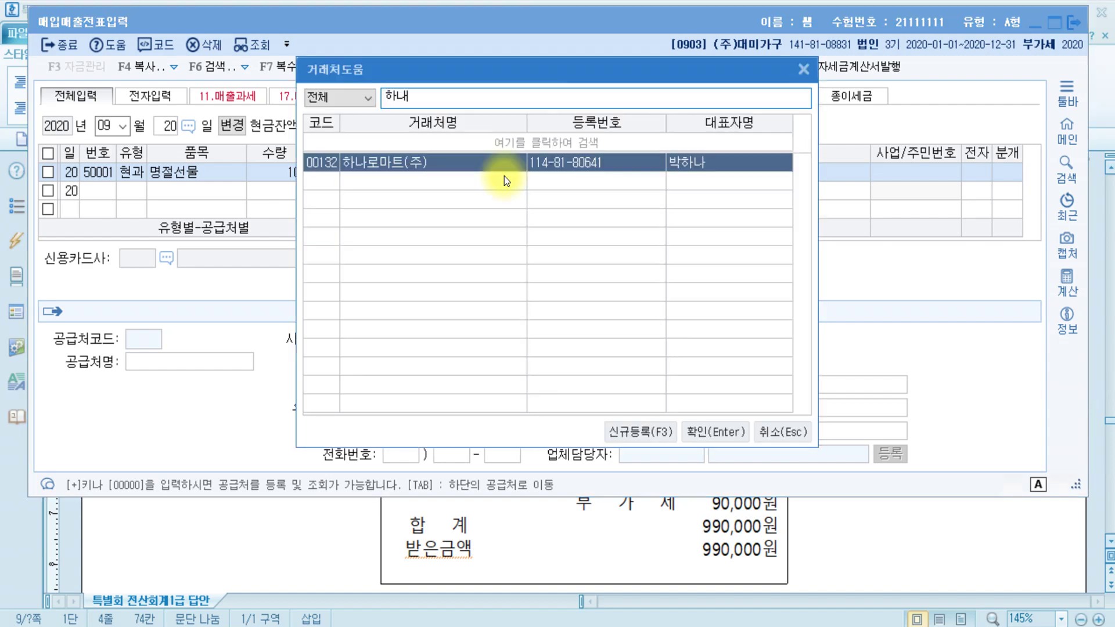
key("Return")
key("Return")
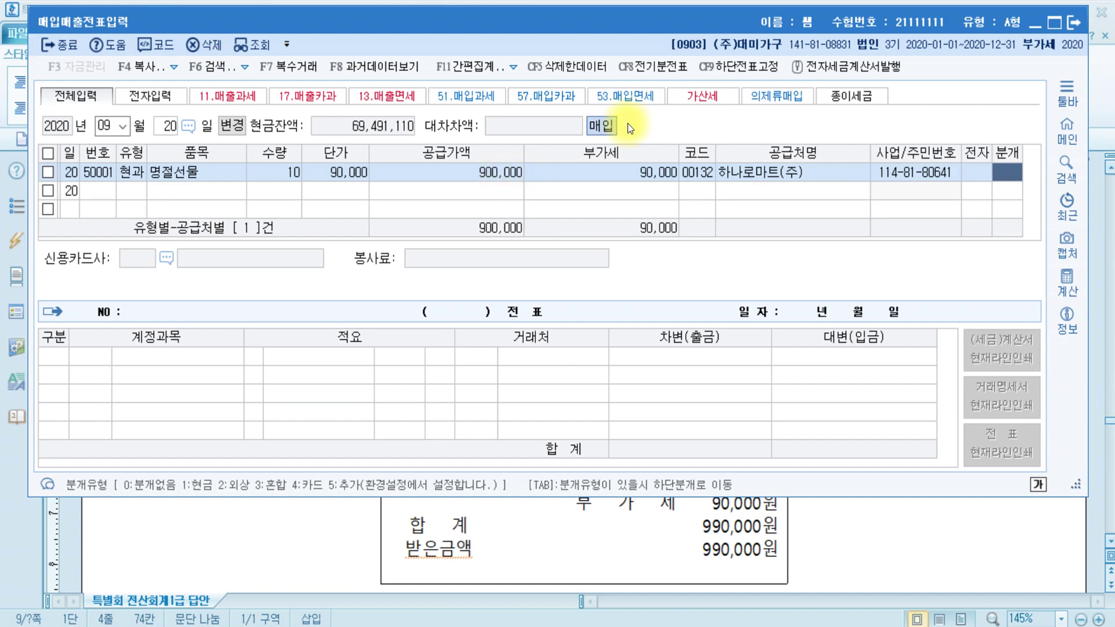
type("1")
key("Return")
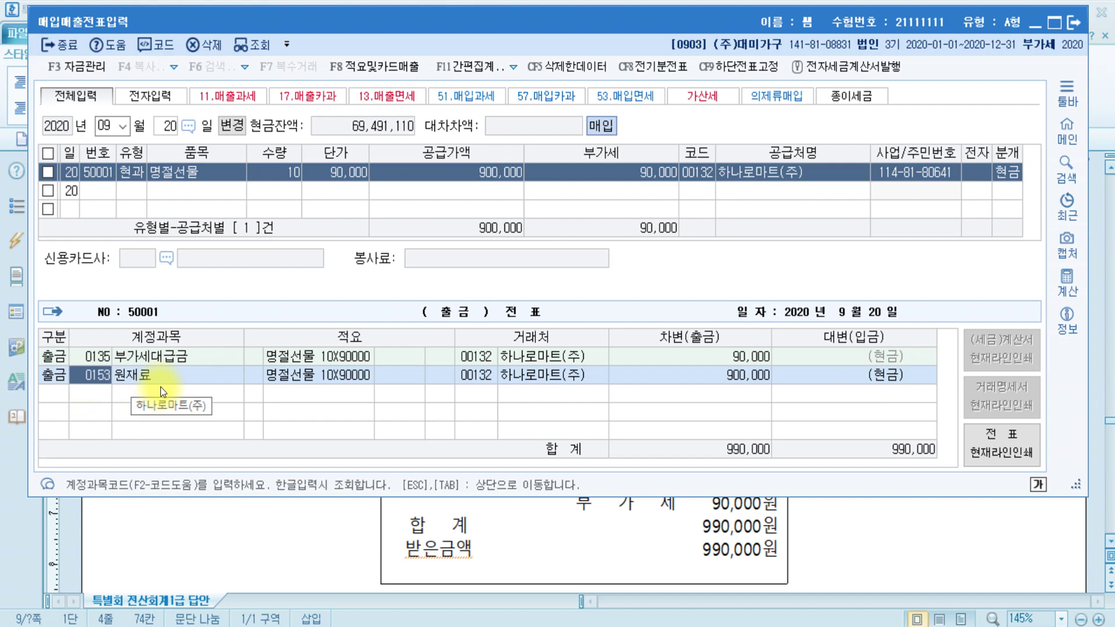
- Change the debit account from 0153 원재료 to 0511 복리후생비
type("복리")
key("Return")
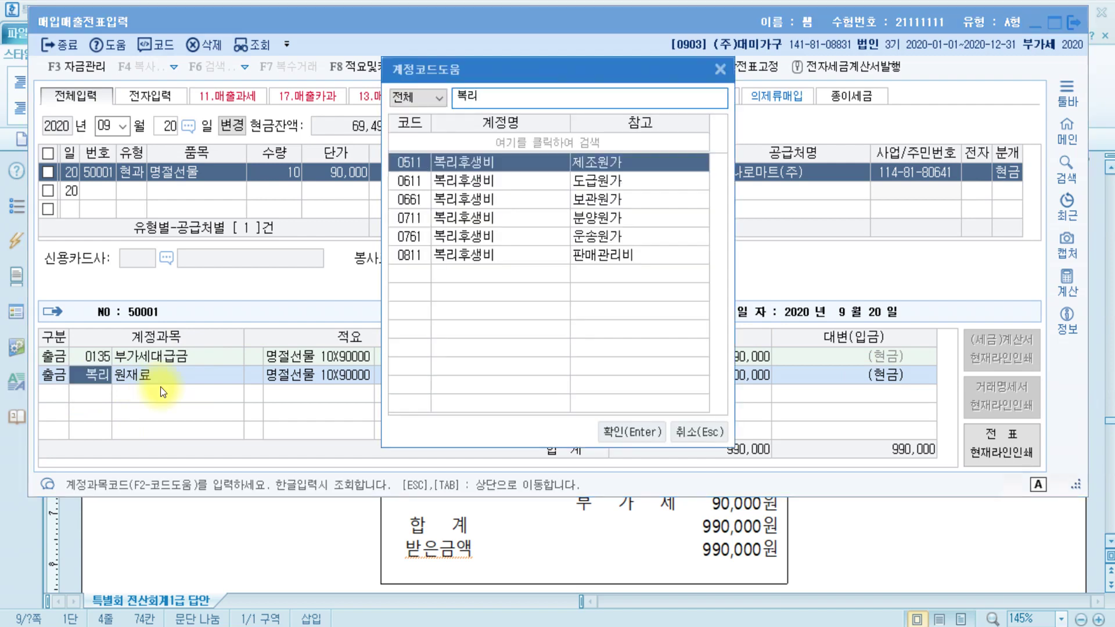
key("Return")
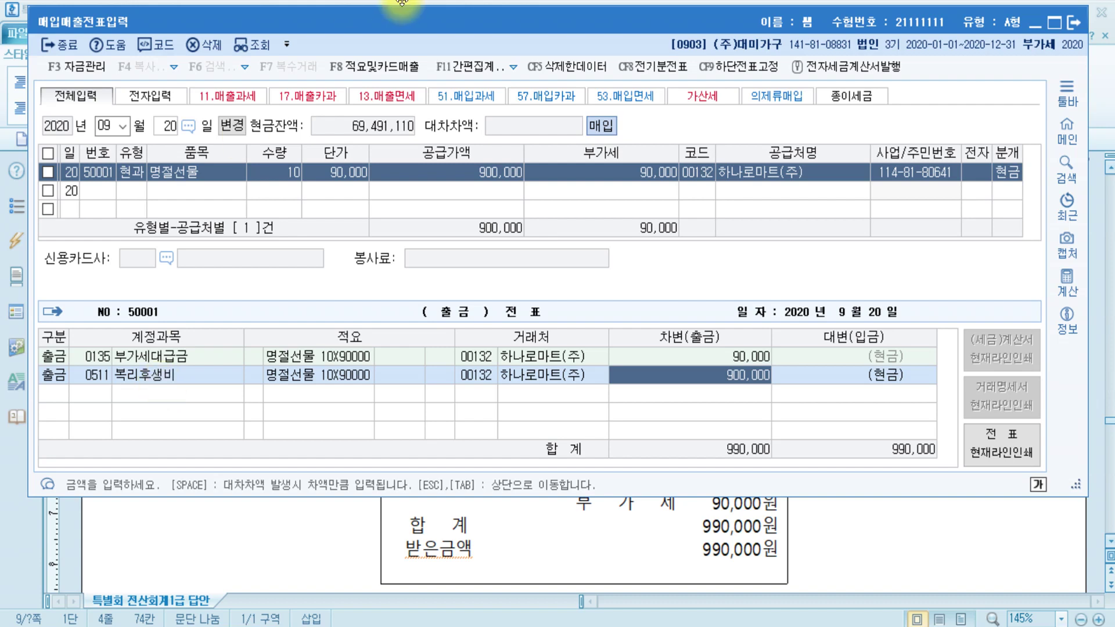
- Read question [4]'s 40,000,000원 zero-rated e-tax invoice to ㈜채움유통, marking 납품하고
left_click(777, 543)
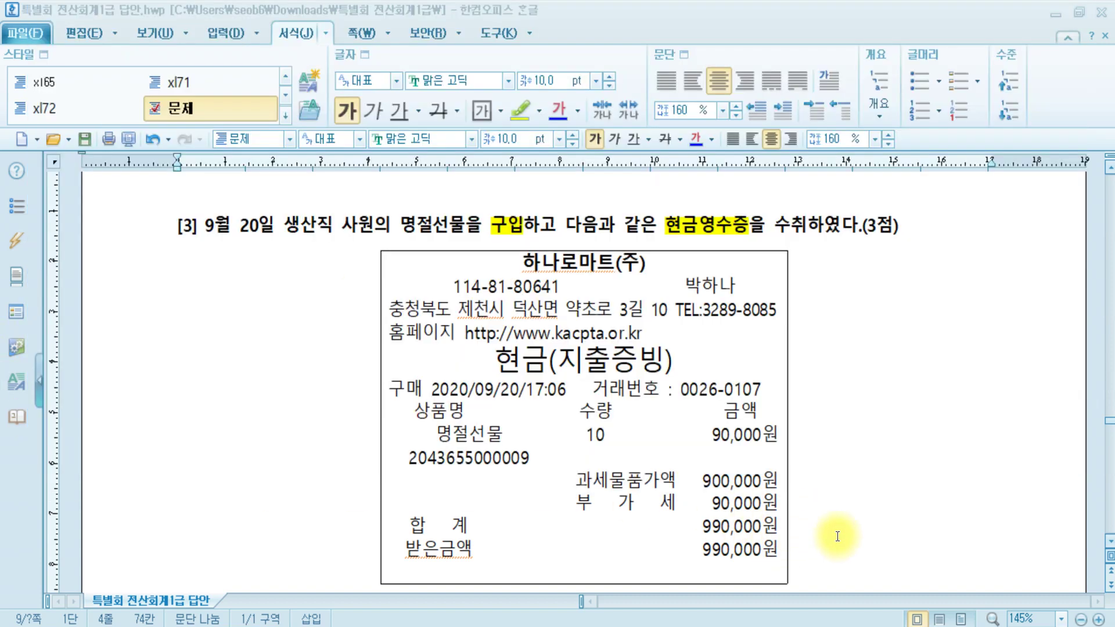
scroll(765, 368, "down", 10)
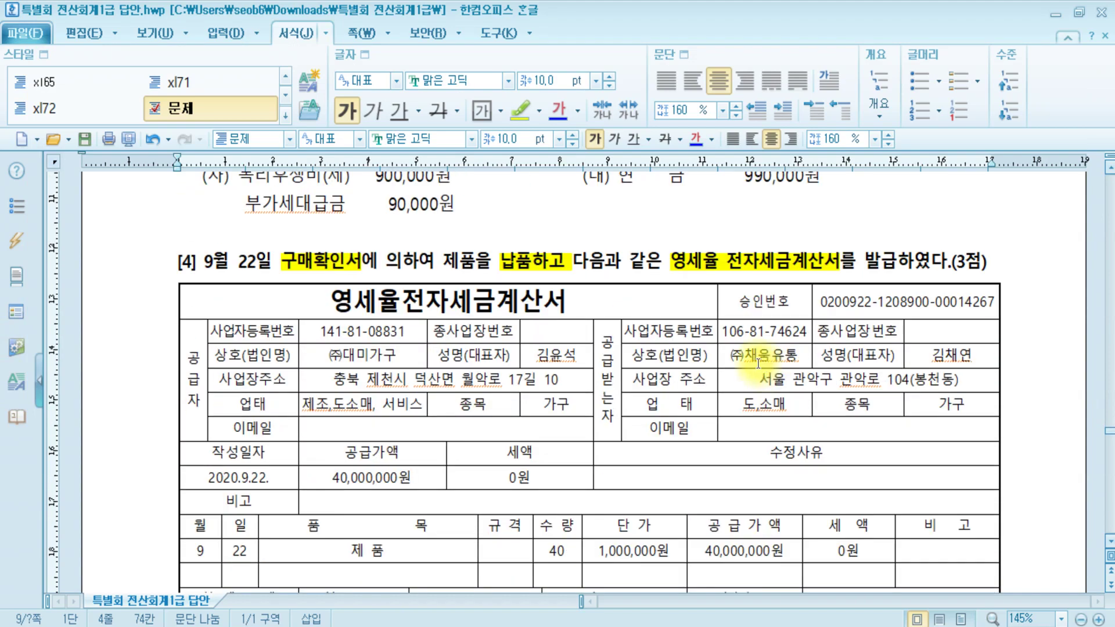
left_click(291, 264)
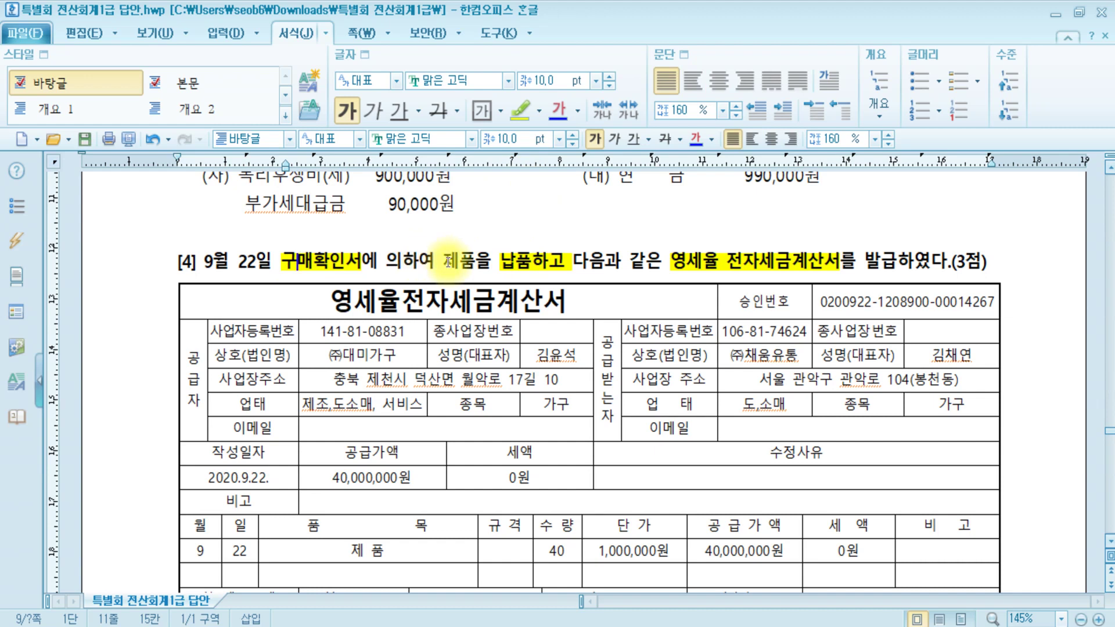
left_click_drag(501, 262, 588, 262)
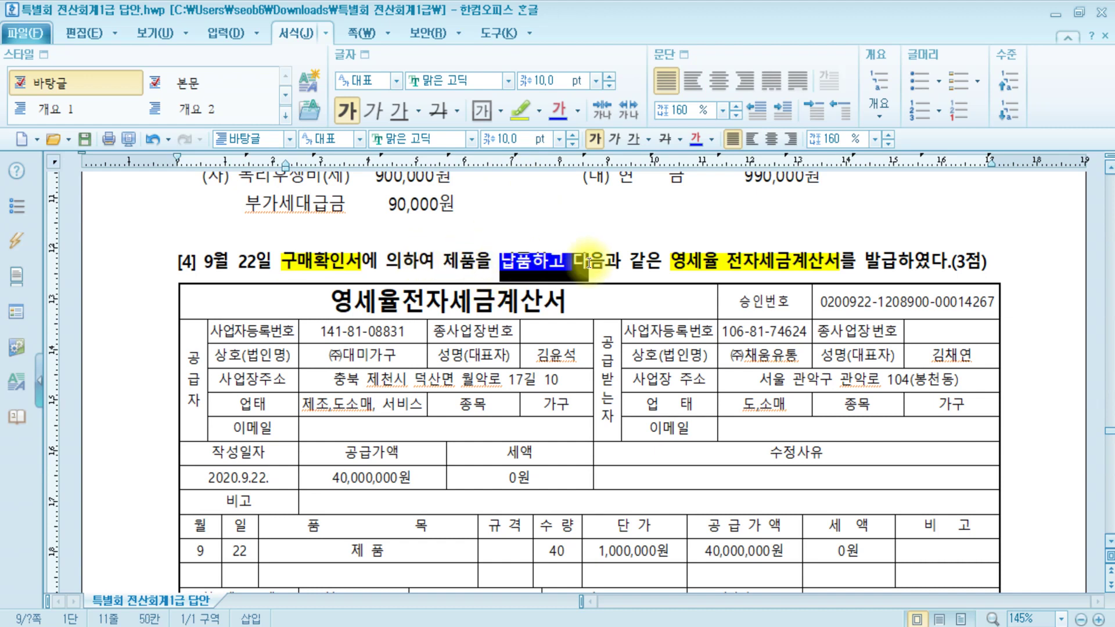
left_click(672, 260)
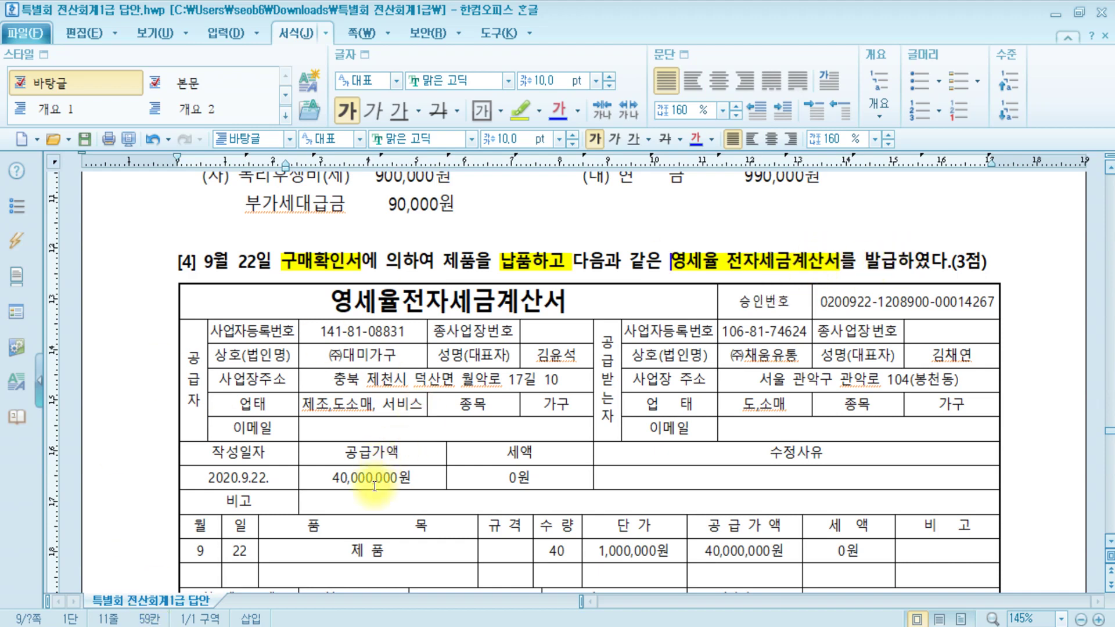
scroll(374, 469, "down", 3)
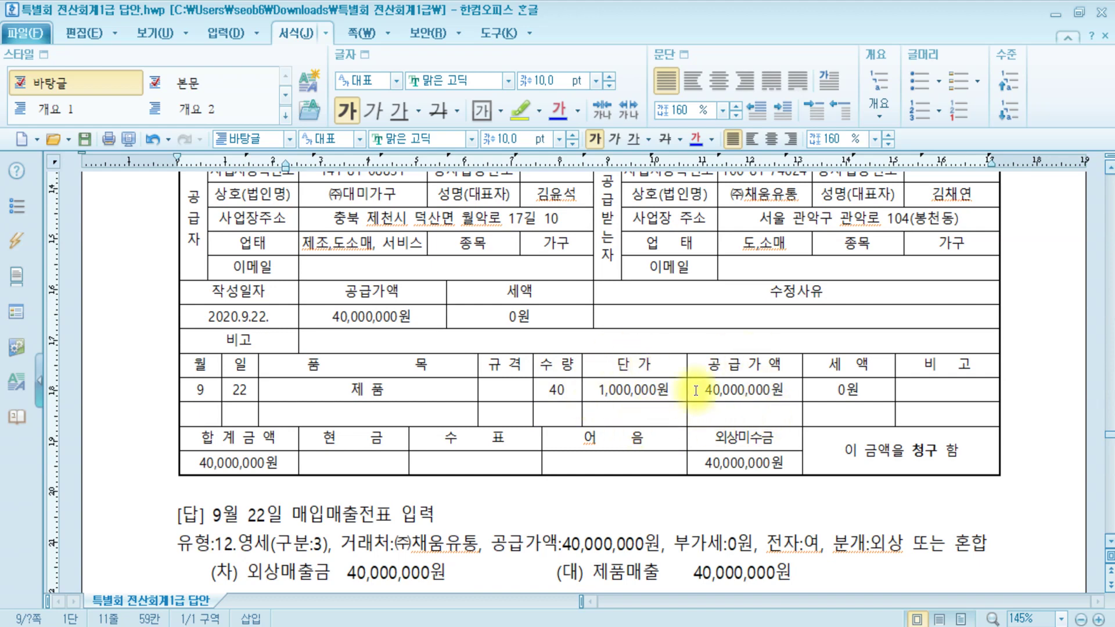
scroll(793, 435, "up", 3)
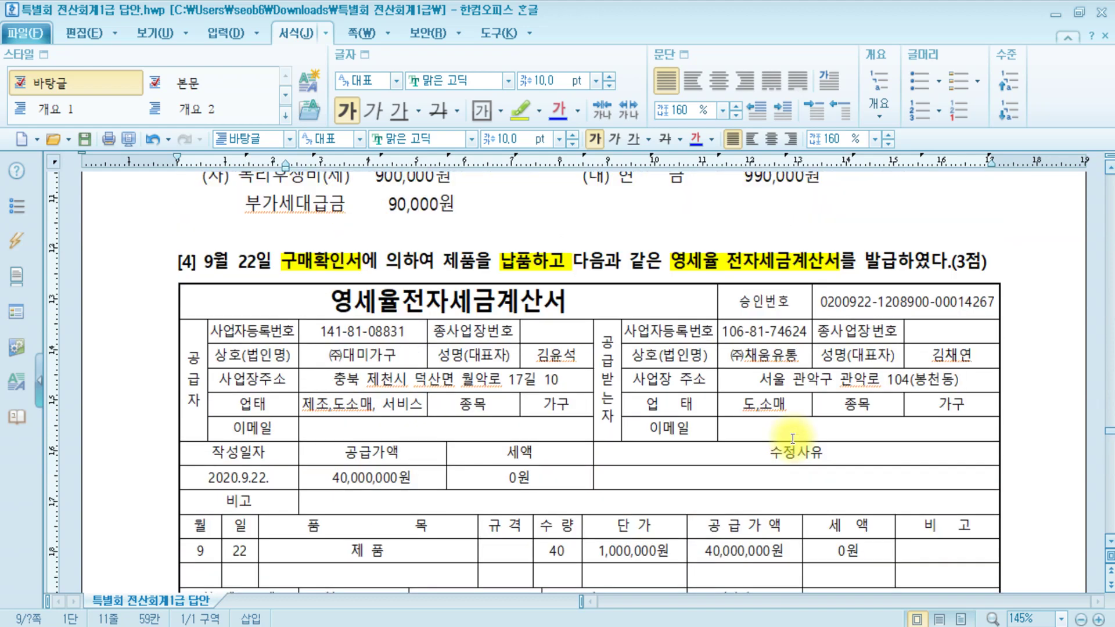
- Enter a day-22 type-12 sale of 40 units of 제품 at 1,000,000 won, totalling 40,000,000
key("alt+Tab")
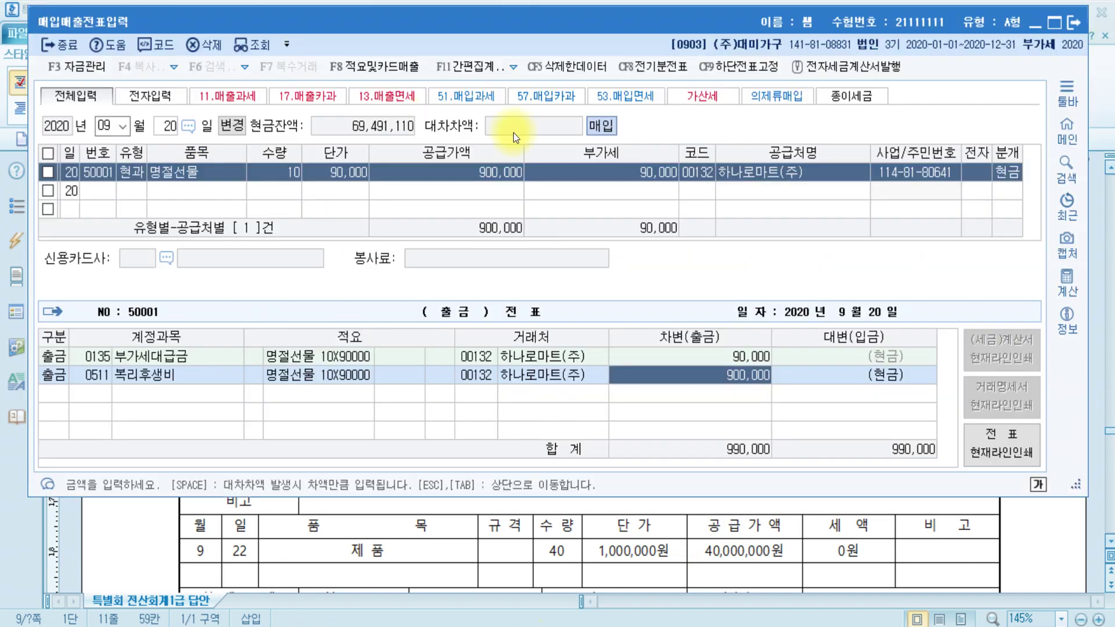
key("Escape")
type("22")
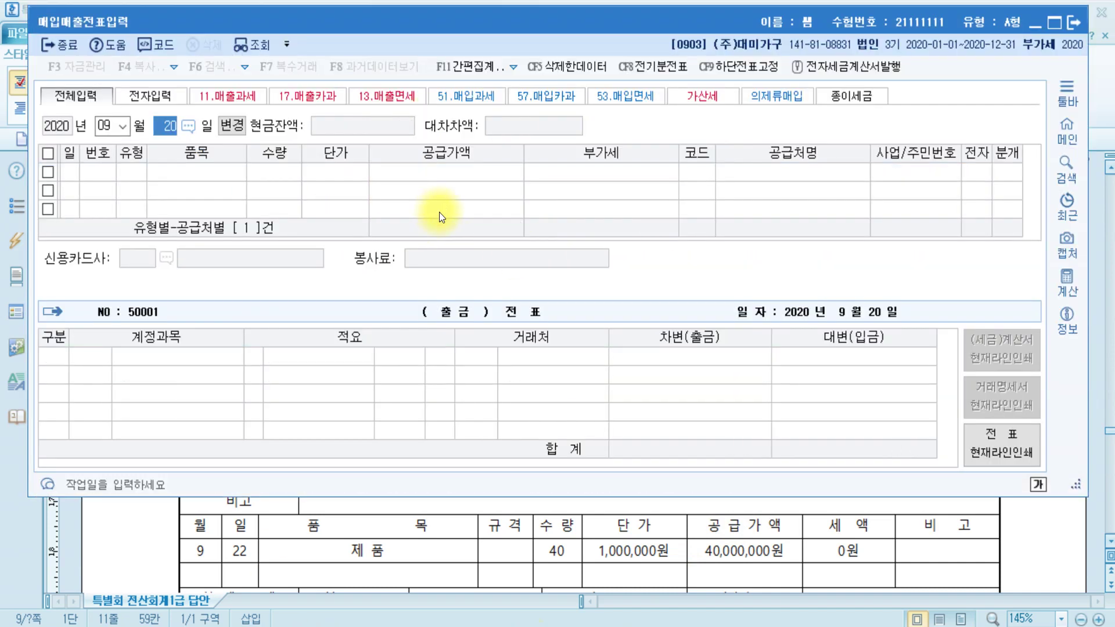
key("Return")
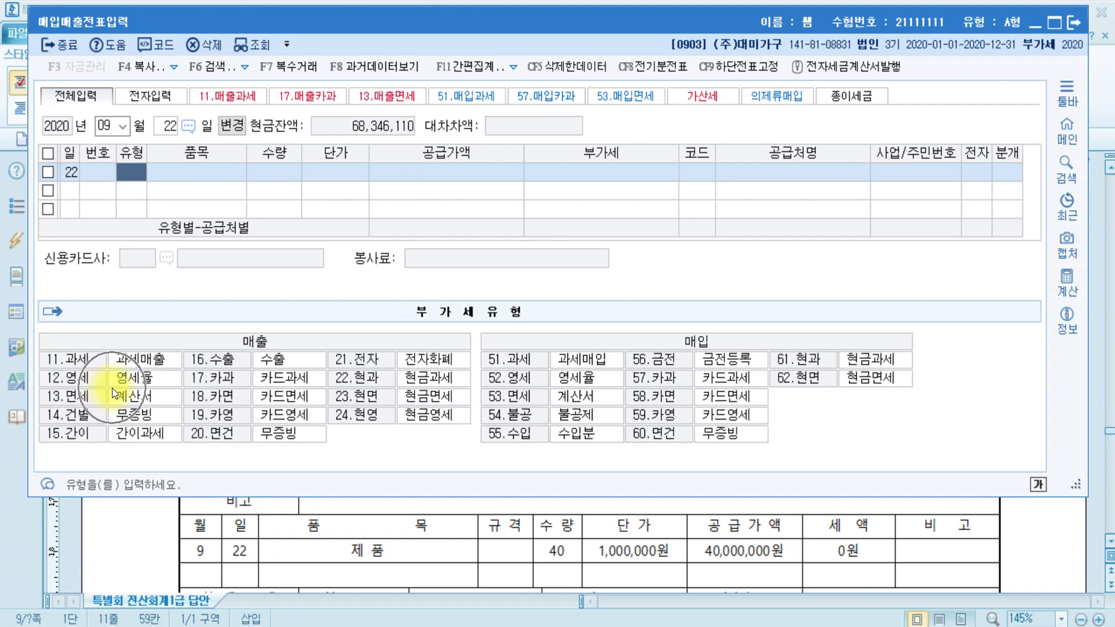
type("12")
key("Return")
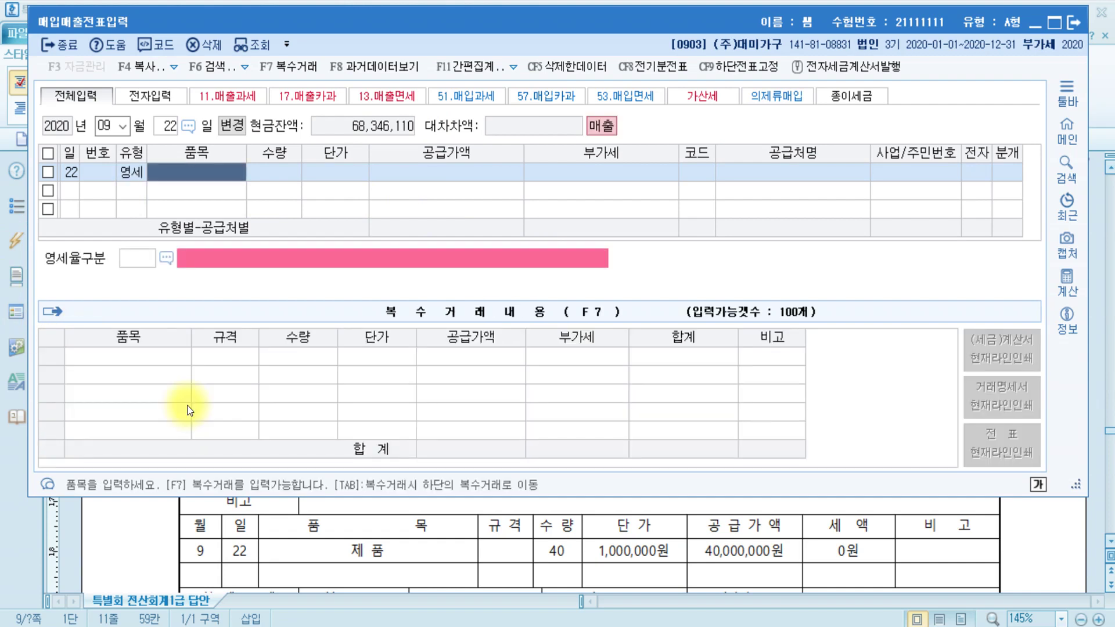
type("제품")
key("Return")
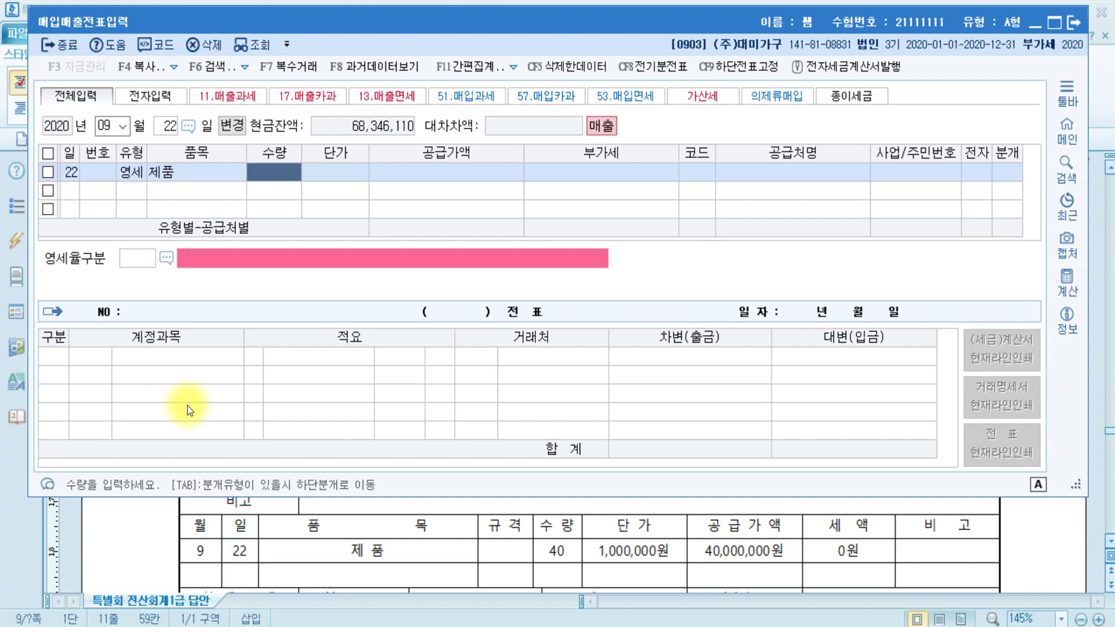
type("40")
key("Return")
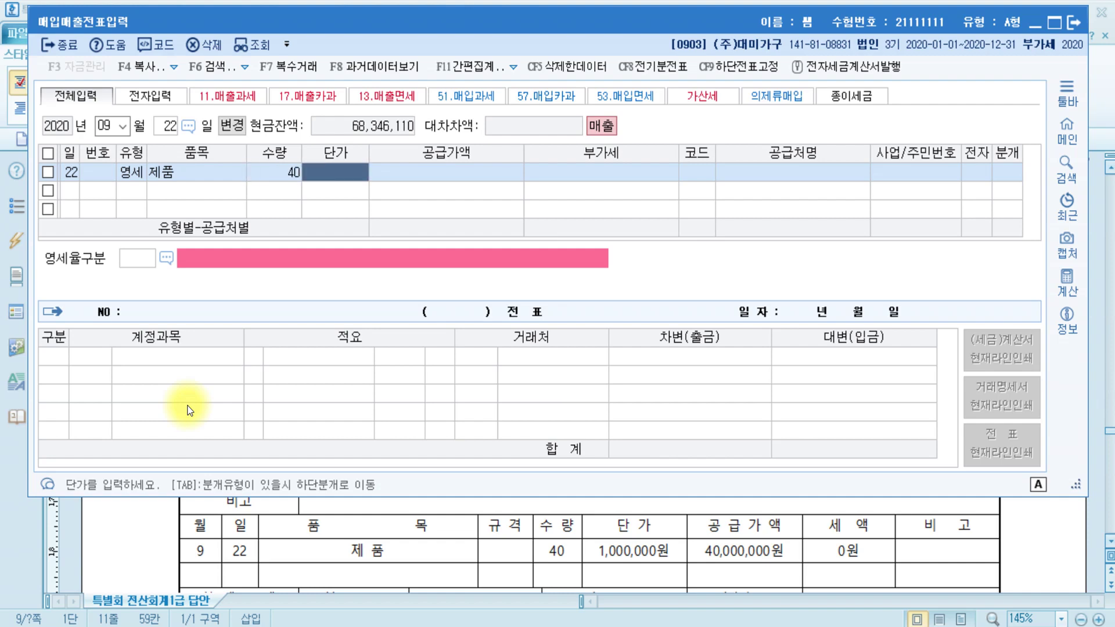
type("1000000")
key("Return")
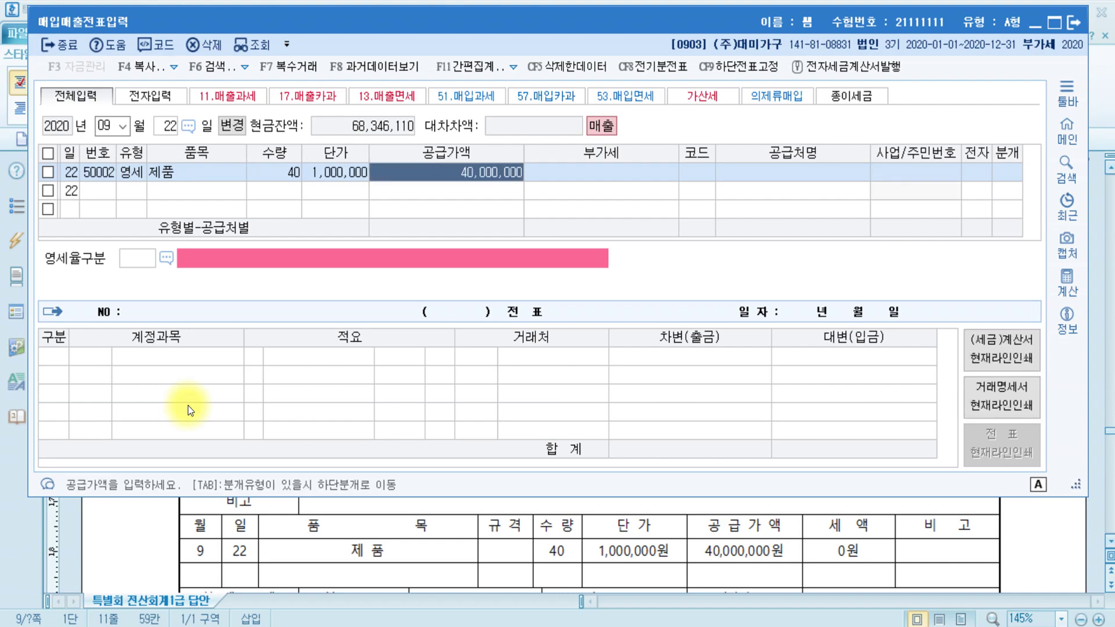
key("Return")
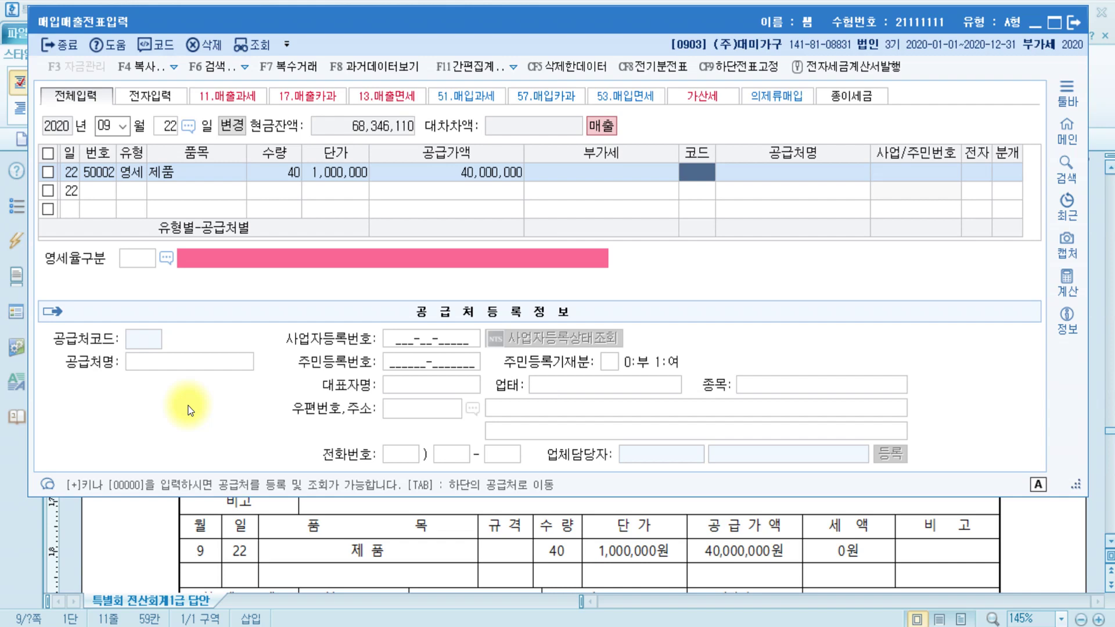
left_click(438, 575)
scroll(438, 575, "down", 1)
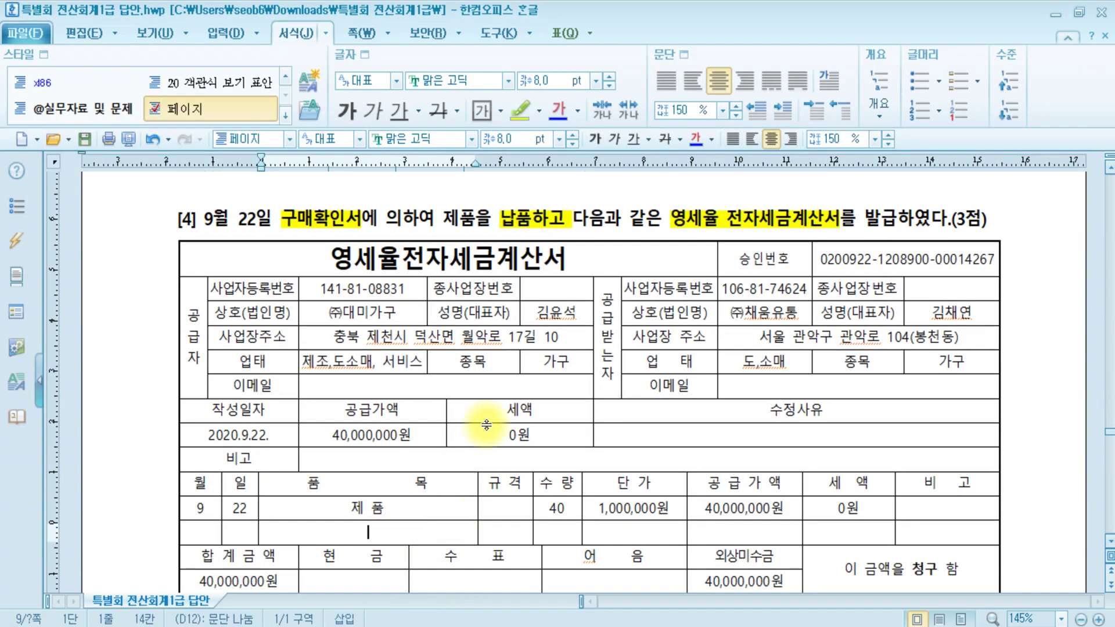
left_click(364, 315)
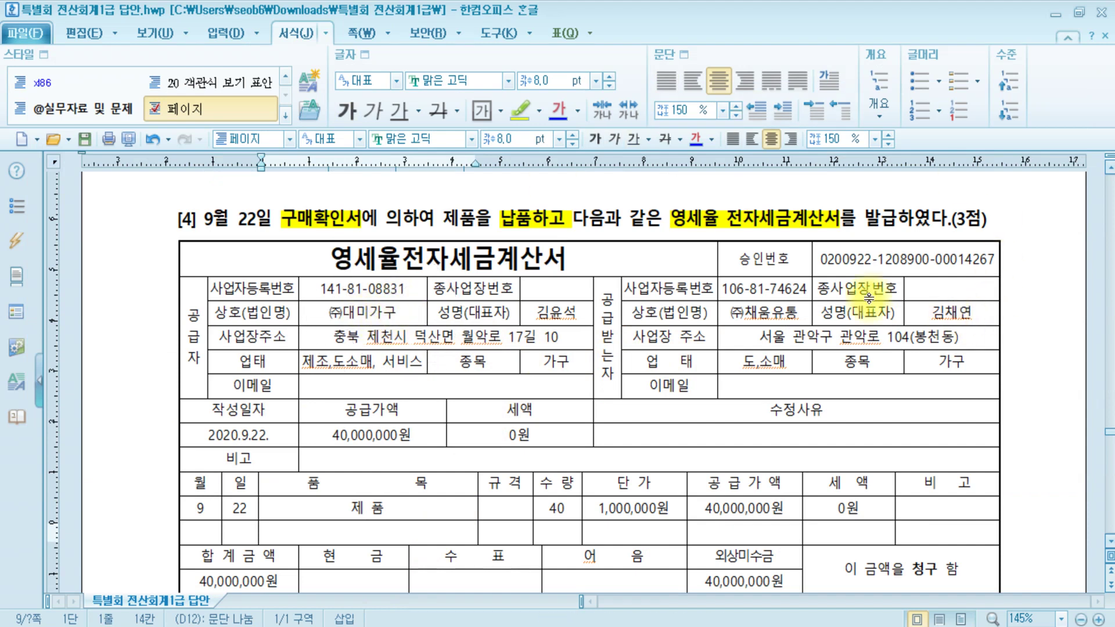
left_click(771, 318)
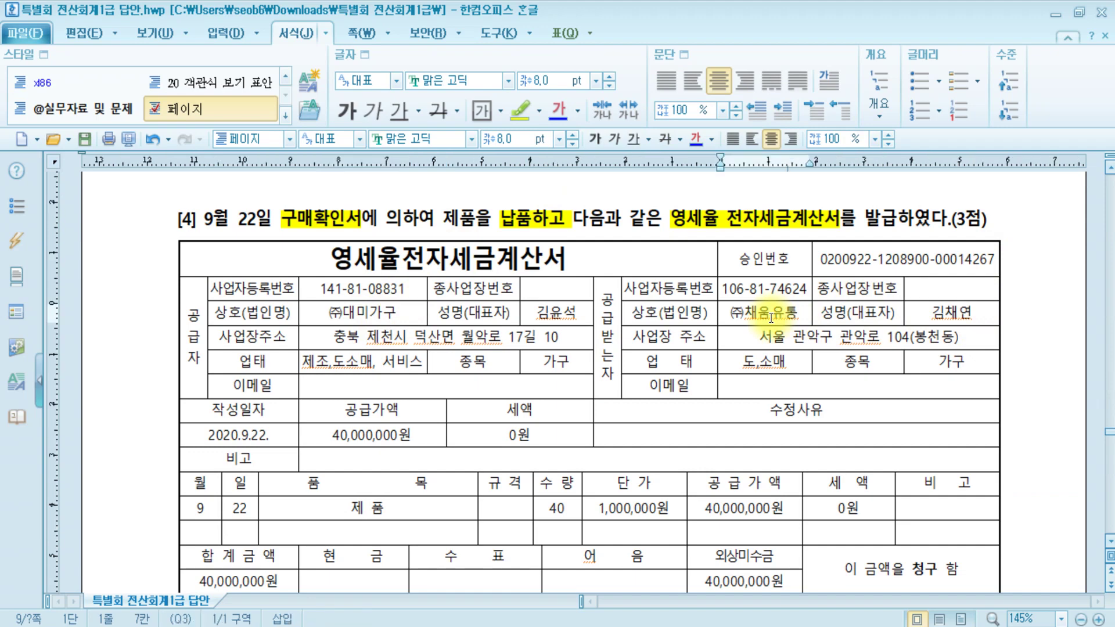
left_click(386, 610)
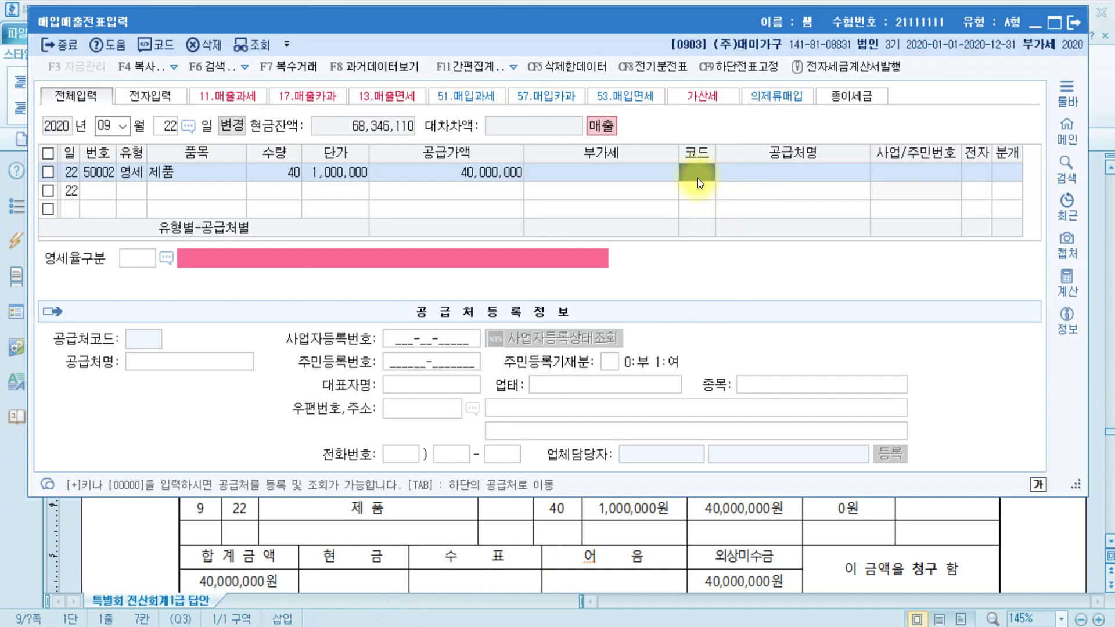
- Set (주)채움유통 as the customer and mark the tax invoice as electronic
type("채움")
key("Return")
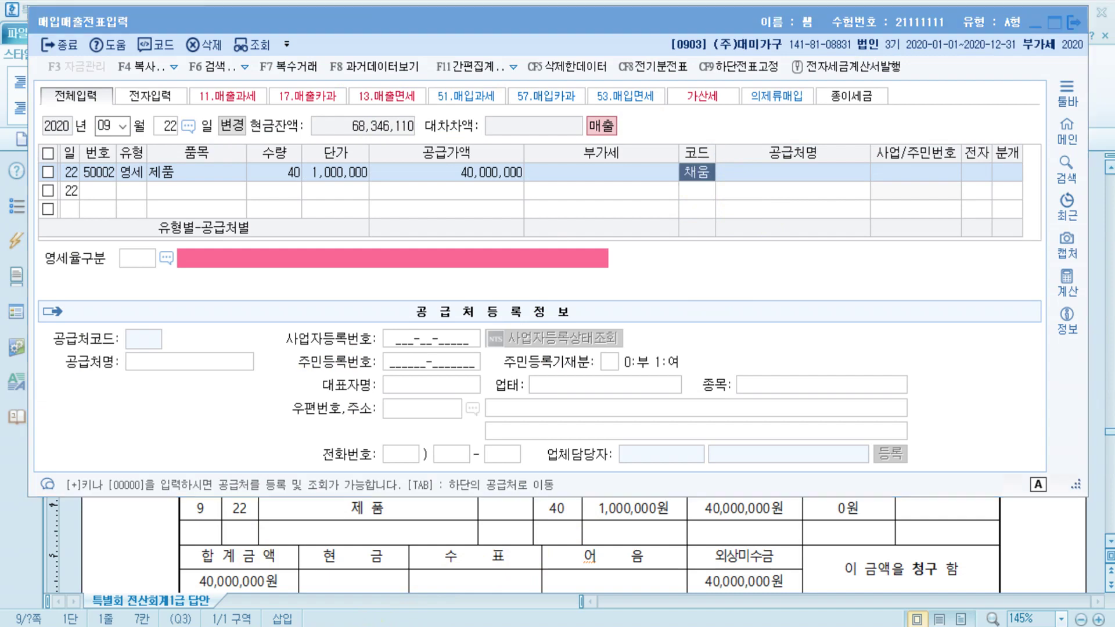
key("Return")
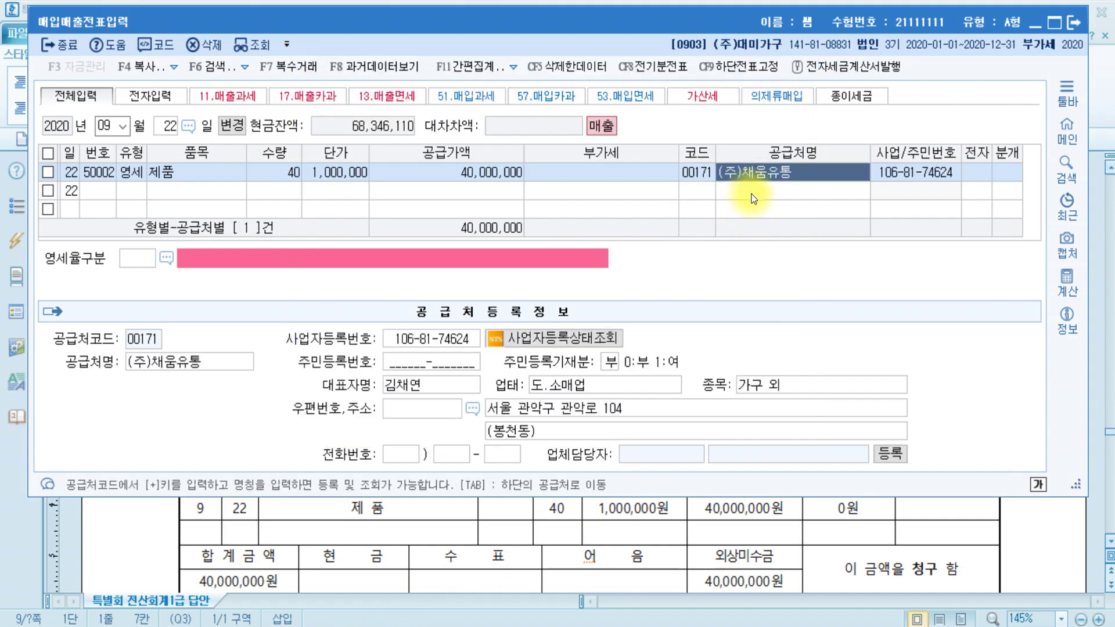
key("Return")
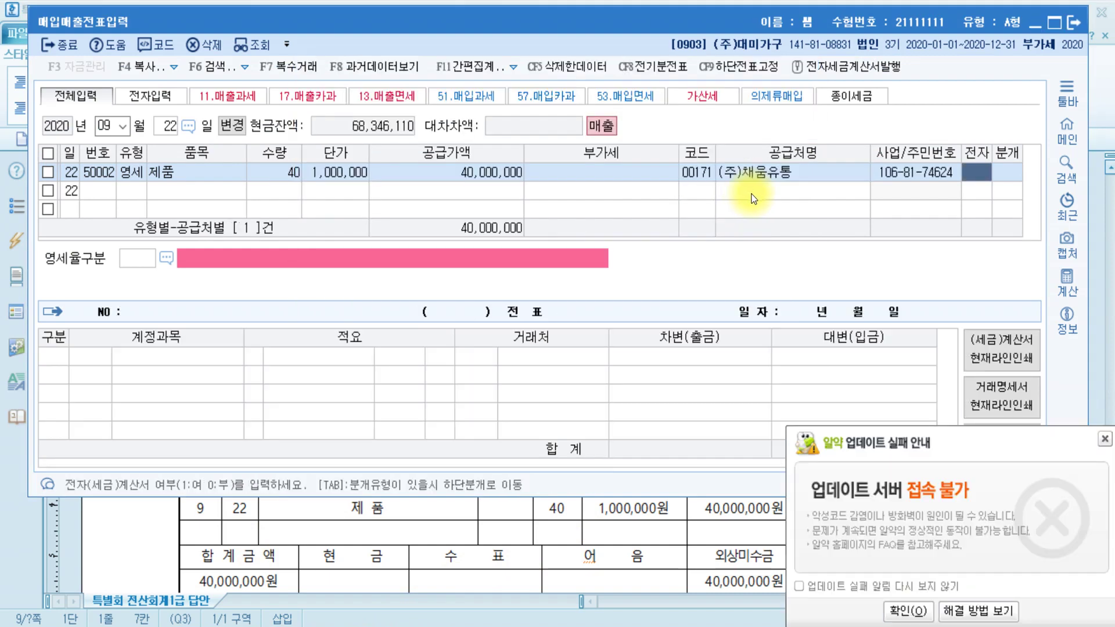
type("1")
key("Return")
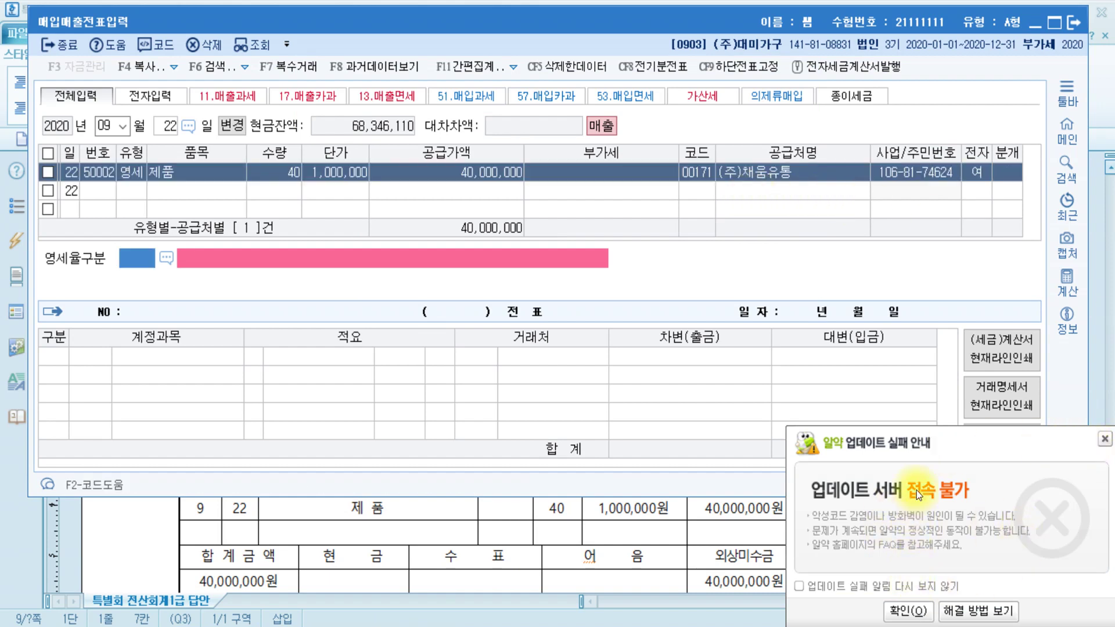
left_click(1105, 439)
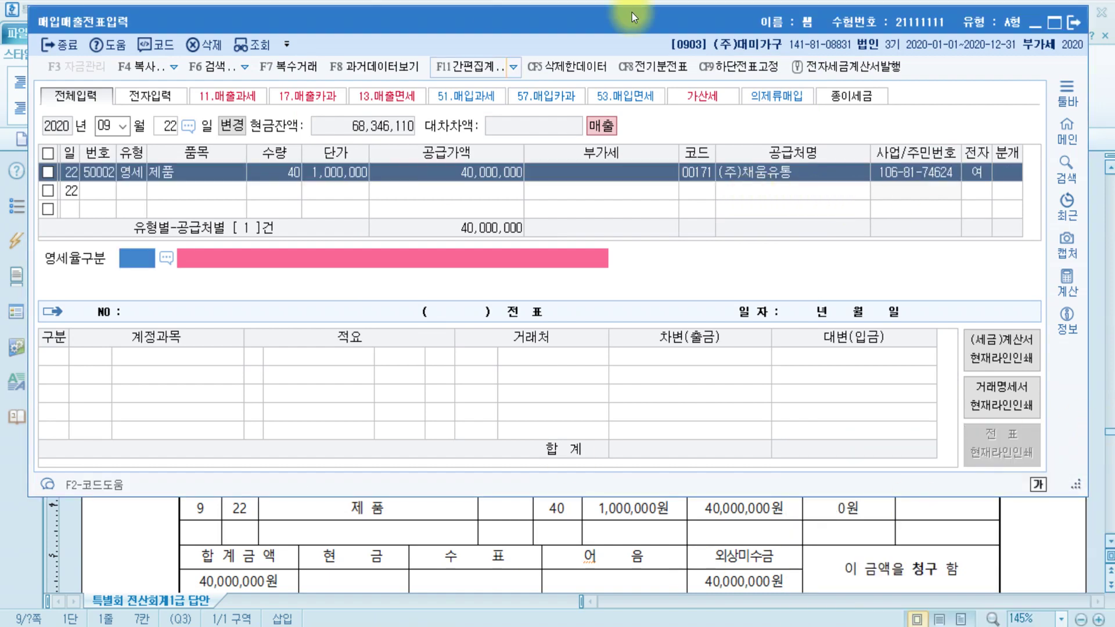
- Set 영세율구분 to 3, goods supplied under a purchase confirmation (구매확인서)
double_click(141, 264)
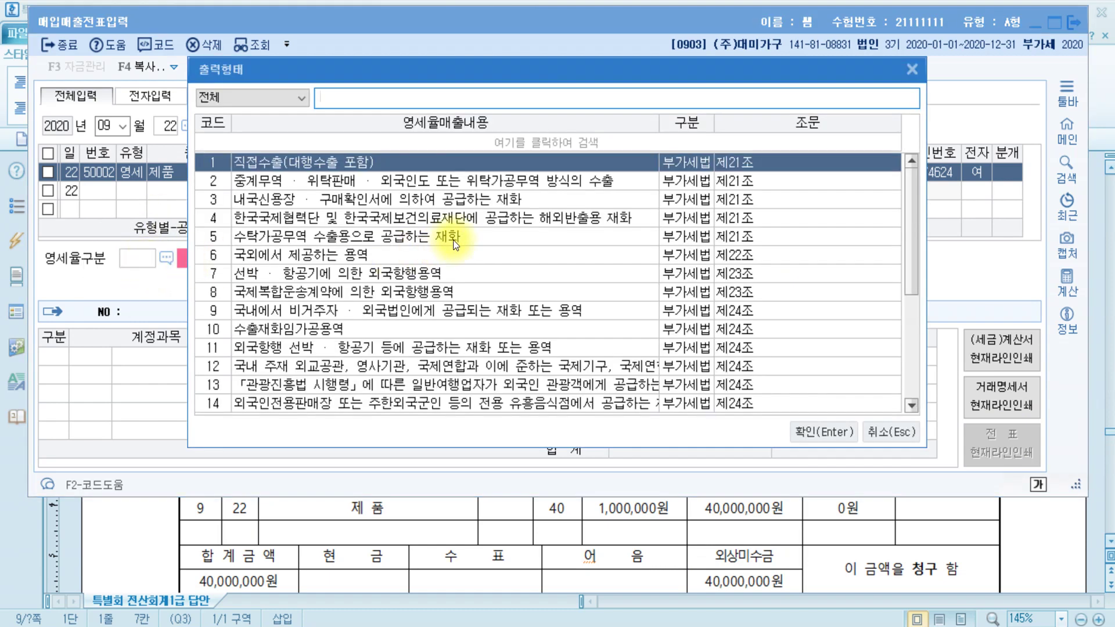
key("Down")
key("Down")
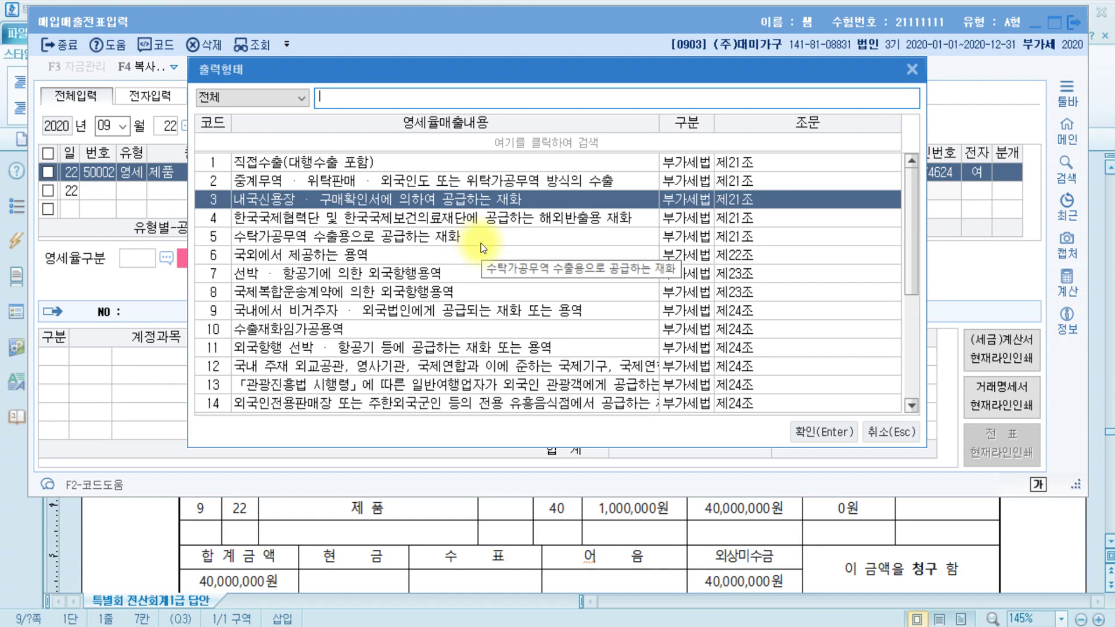
key("Return")
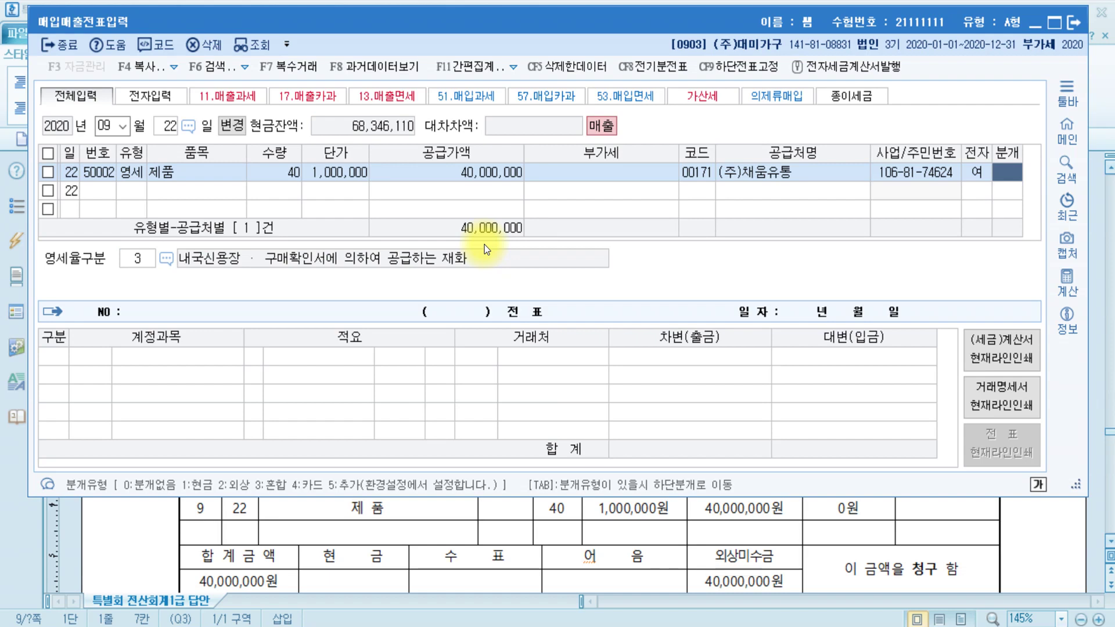
- Check the 외상미수금 amount against the answer document
left_click(1054, 549)
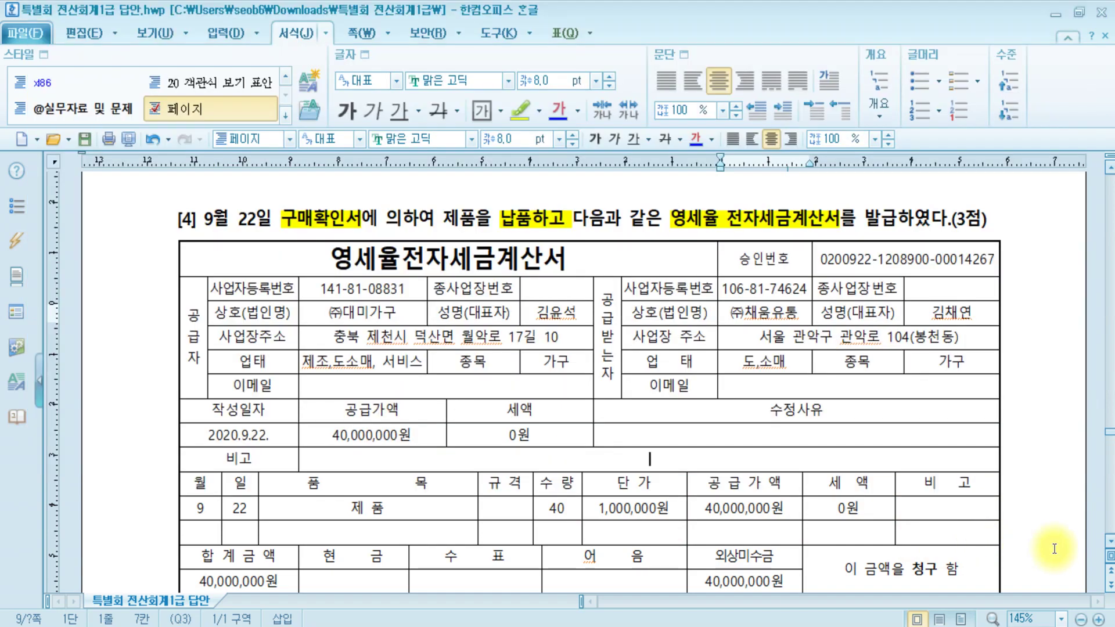
scroll(1055, 549, "down", 3)
left_click(749, 425)
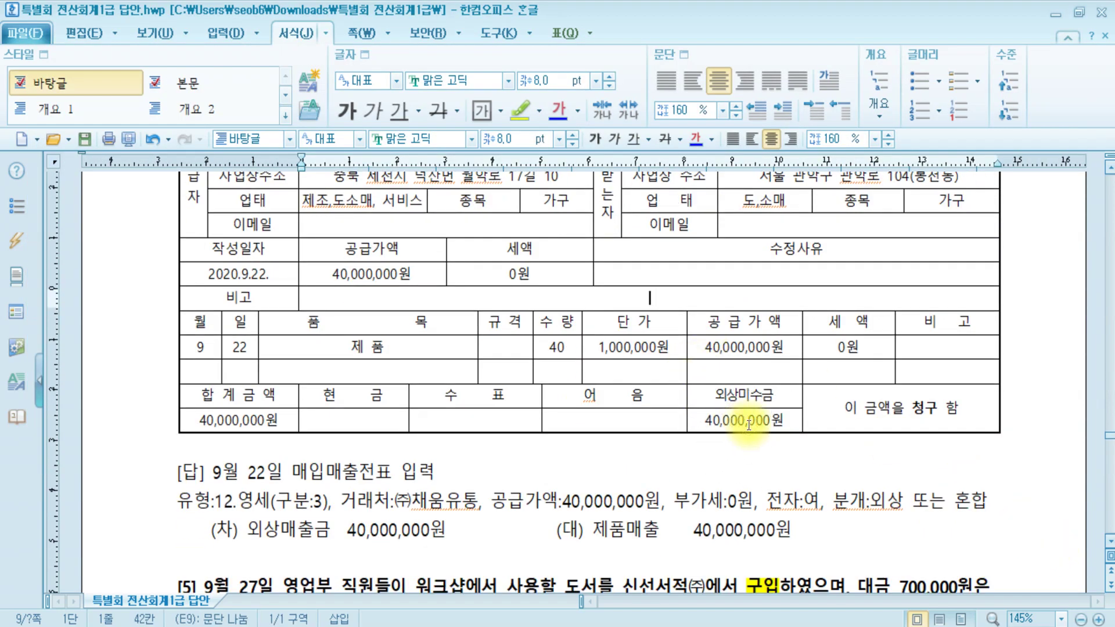
scroll(749, 425, "up", 6)
- Choose 외상 (2) settlement, debiting 외상매출금 and crediting 제품매출 40,000,000 each
key("alt+Tab")
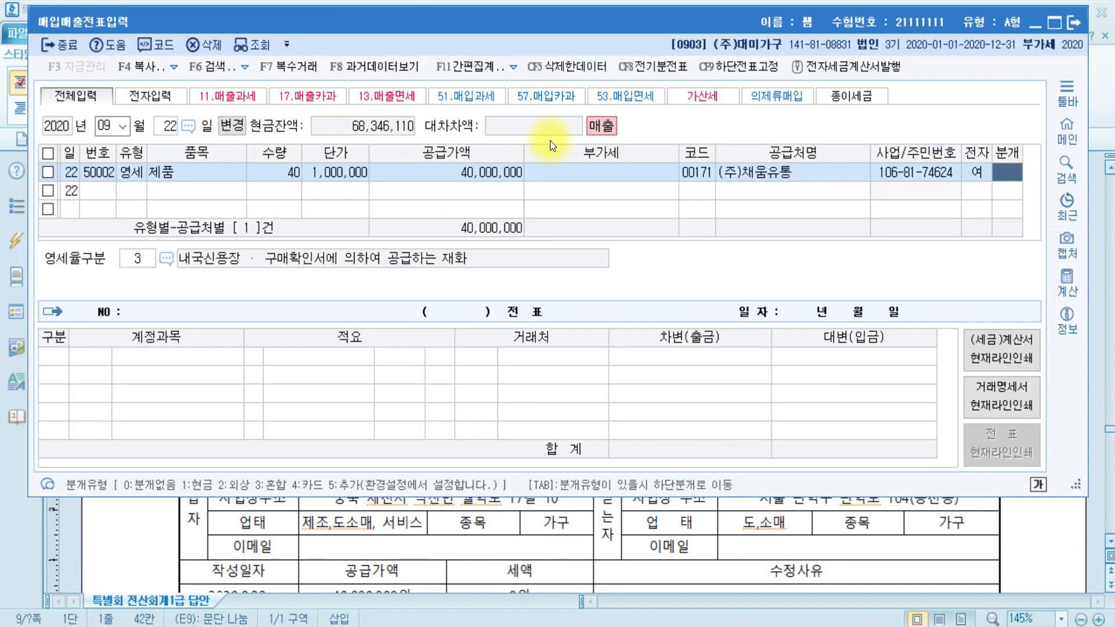
left_click(1011, 175)
type("2")
key("Return")
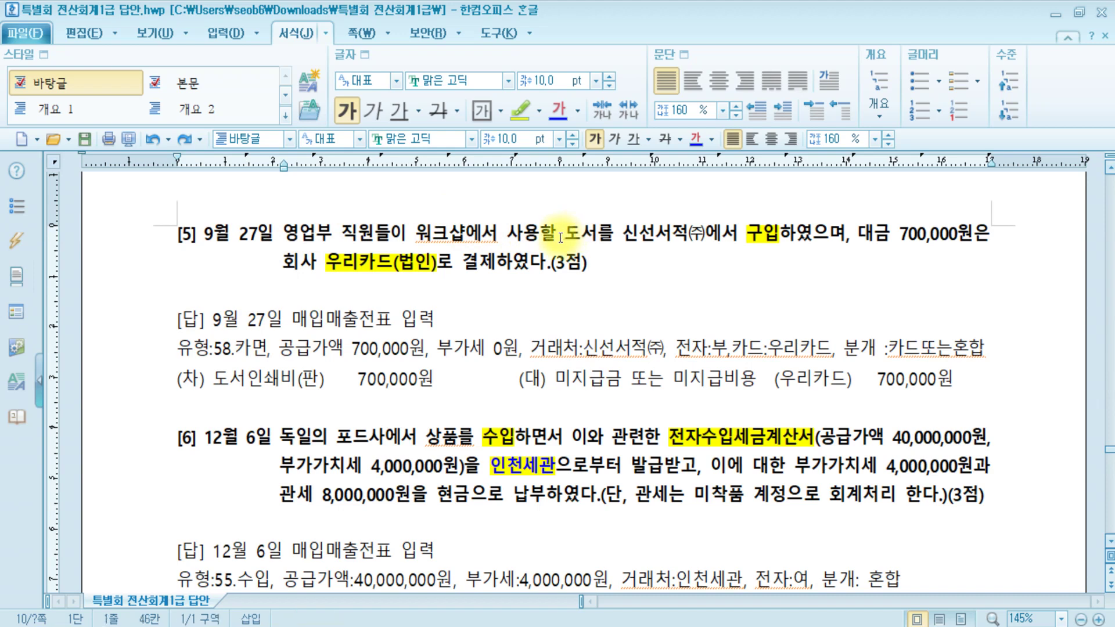
- Highlight '도서를 신선서적' in question [5] yellow, then return to KcLep's voucher window
mouse_move(557, 234)
left_mouse_down()
mouse_move(708, 237)
mouse_move(691, 237)
left_mouse_up()
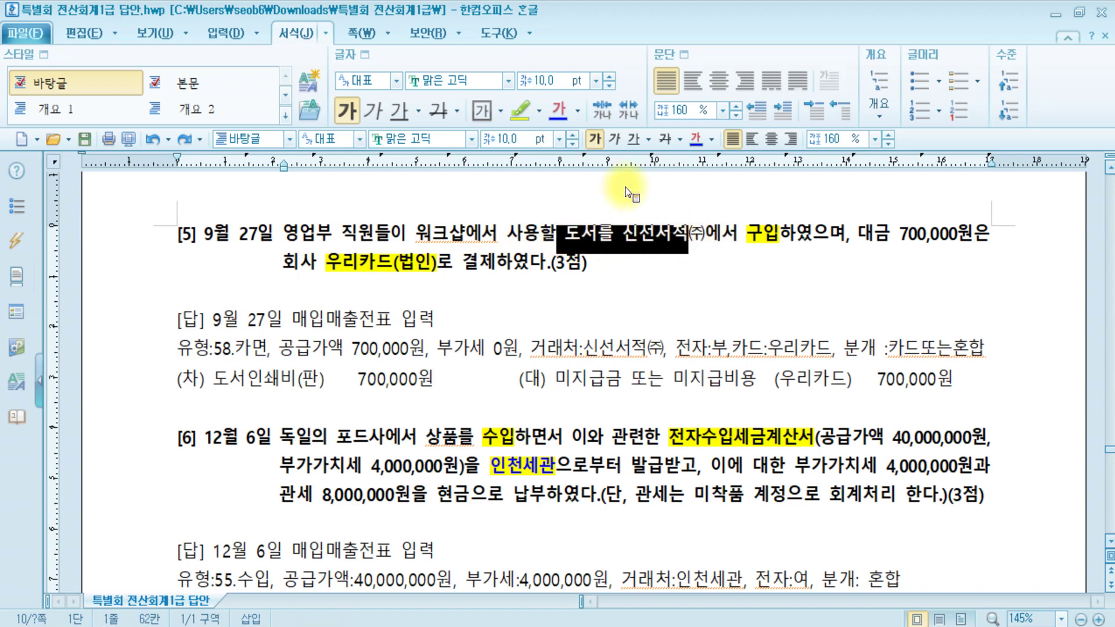
left_click(518, 106)
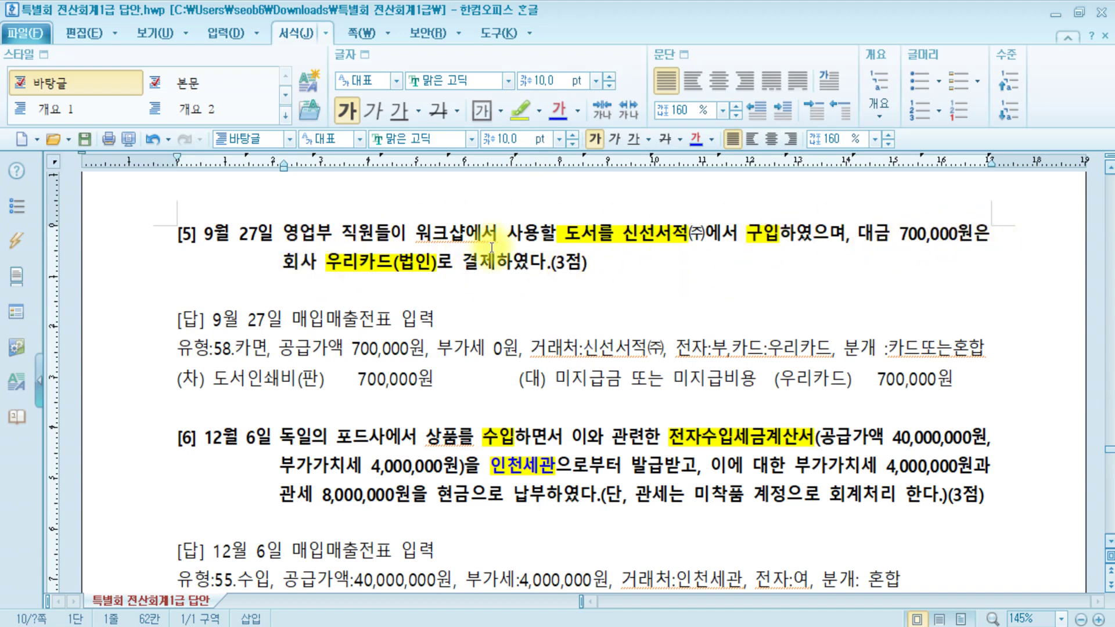
left_click(378, 266)
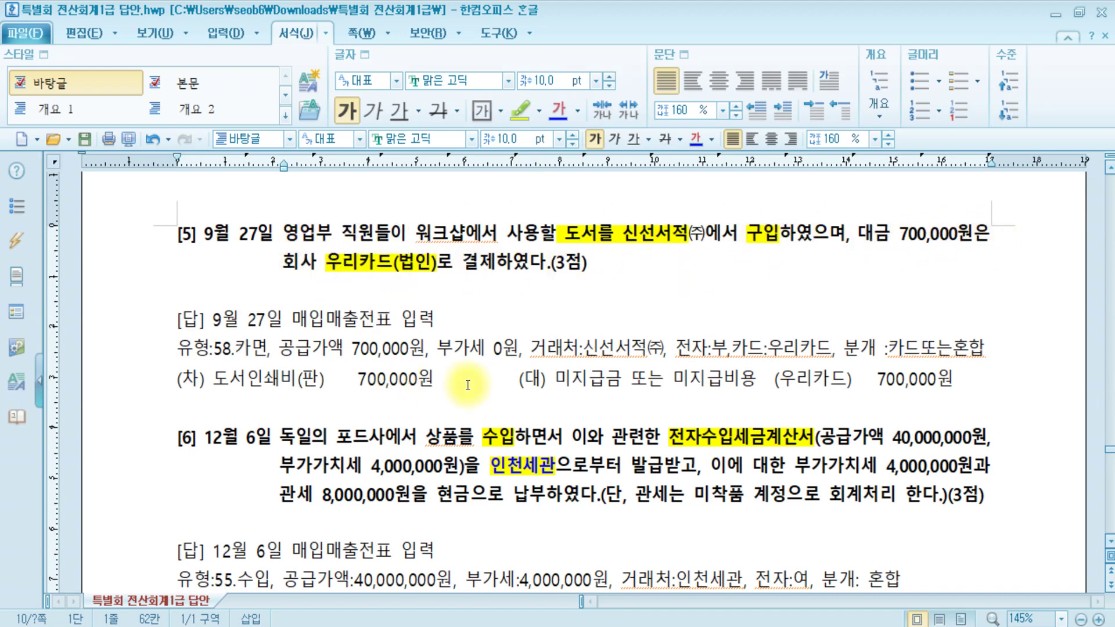
key("alt+Tab")
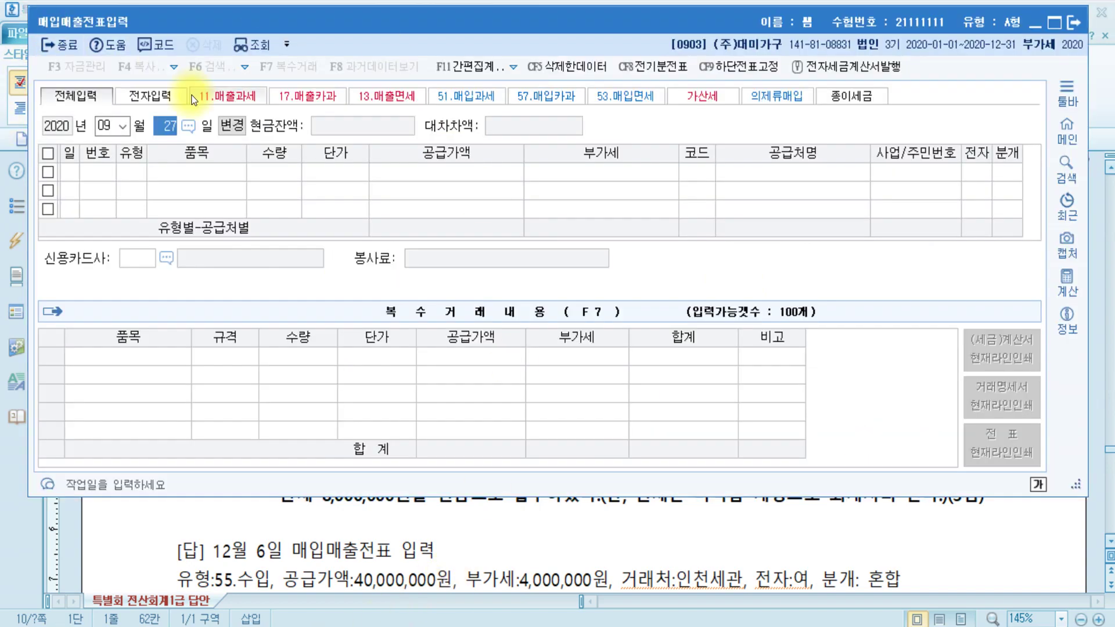
- Enter the 27th as the entry day, checking the item 도서 in question [5]
key("Return")
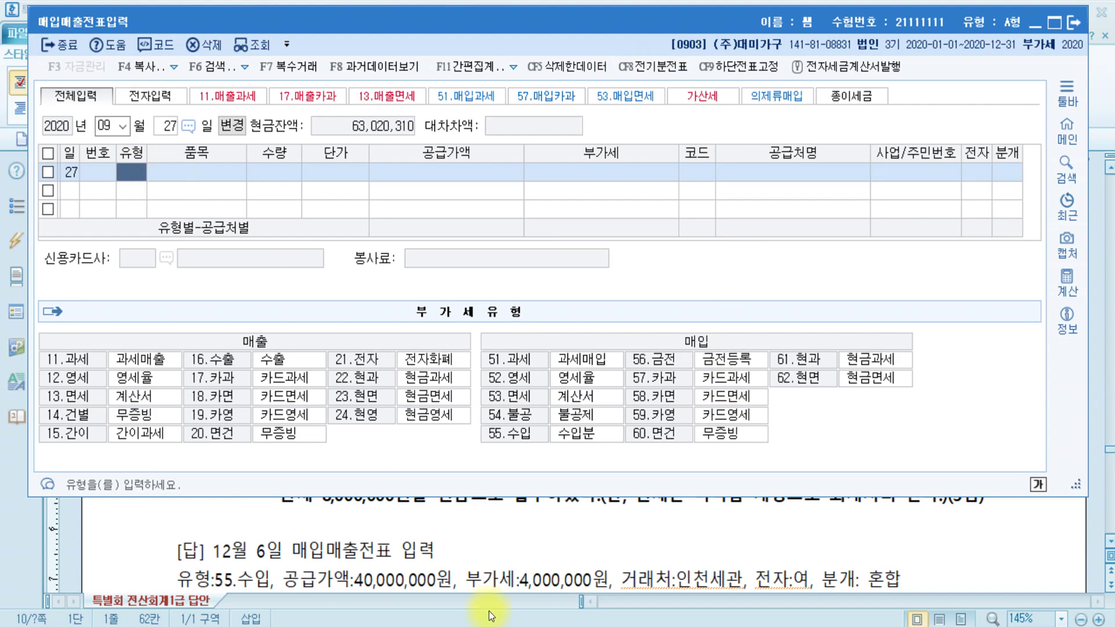
left_click(490, 559)
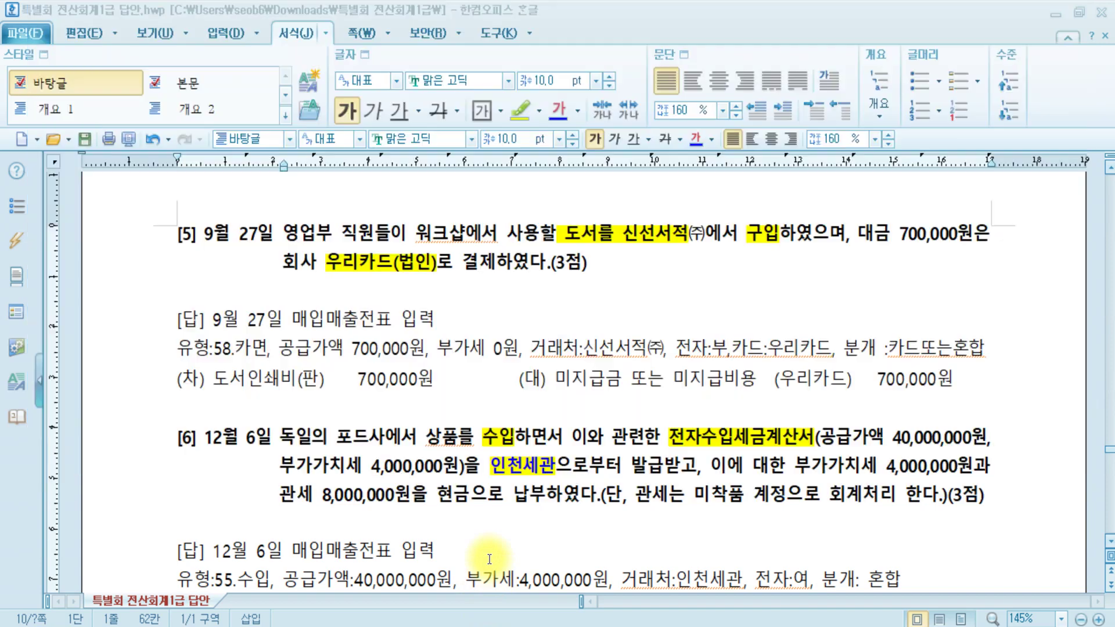
double_click(573, 239)
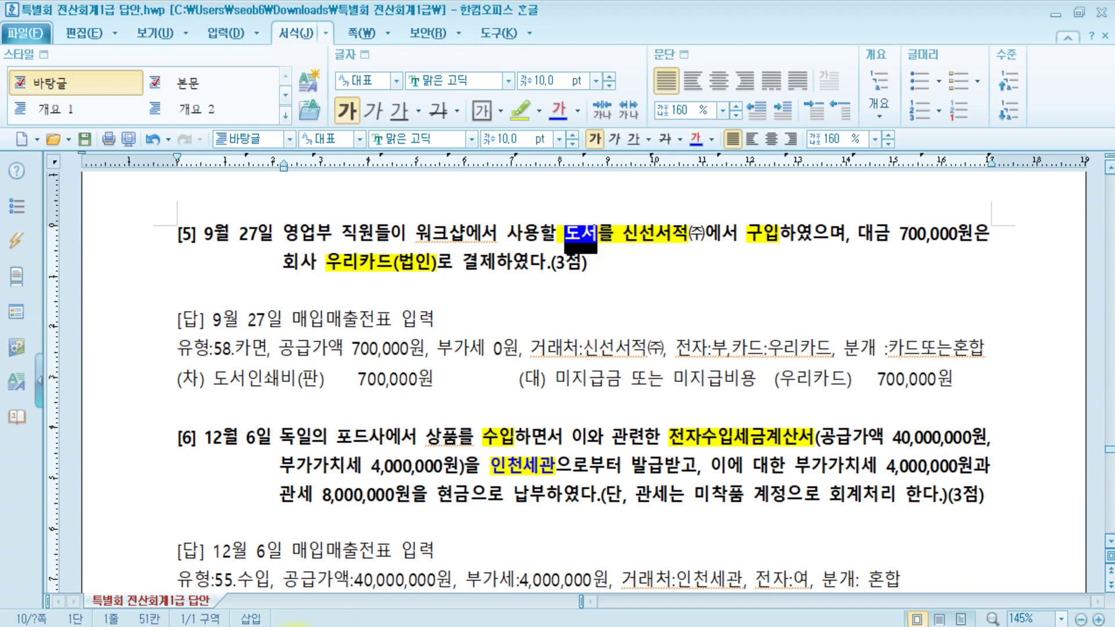
key("alt+Tab")
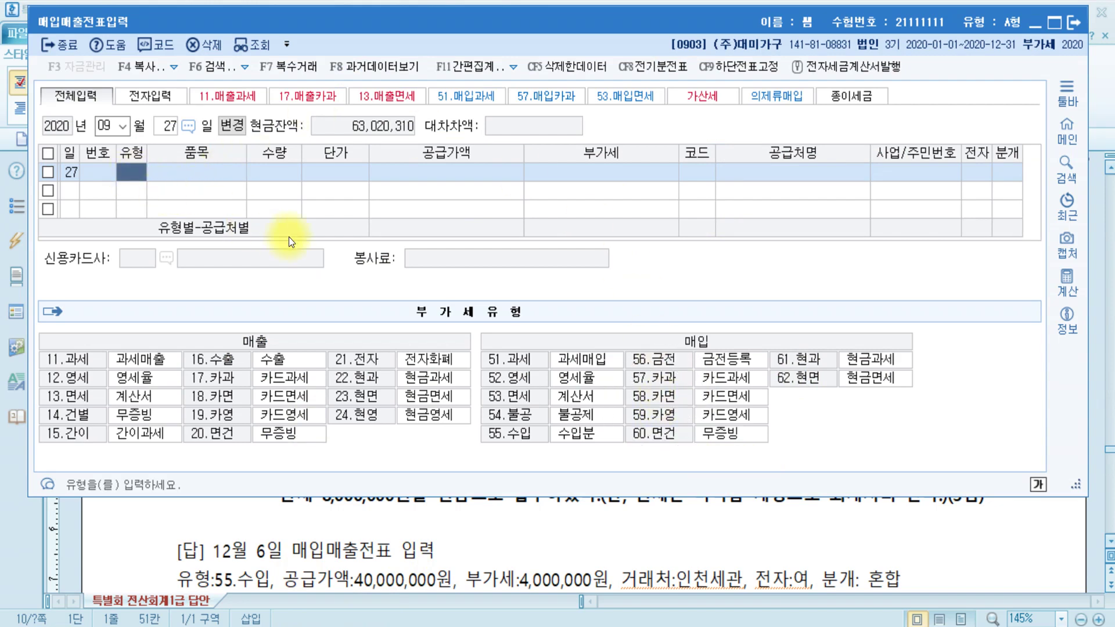
- Enter a type-58 card purchase of 도서 with a 700,000 supply amount
type("58")
key("Return")
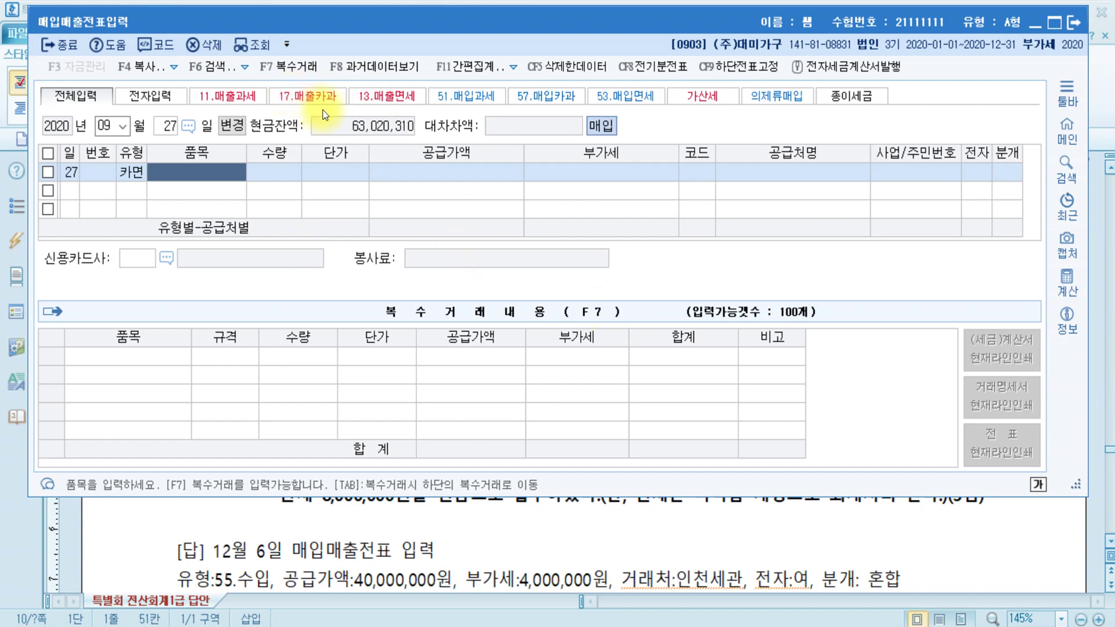
type("도서")
key("Return")
key("Return")
key("Return")
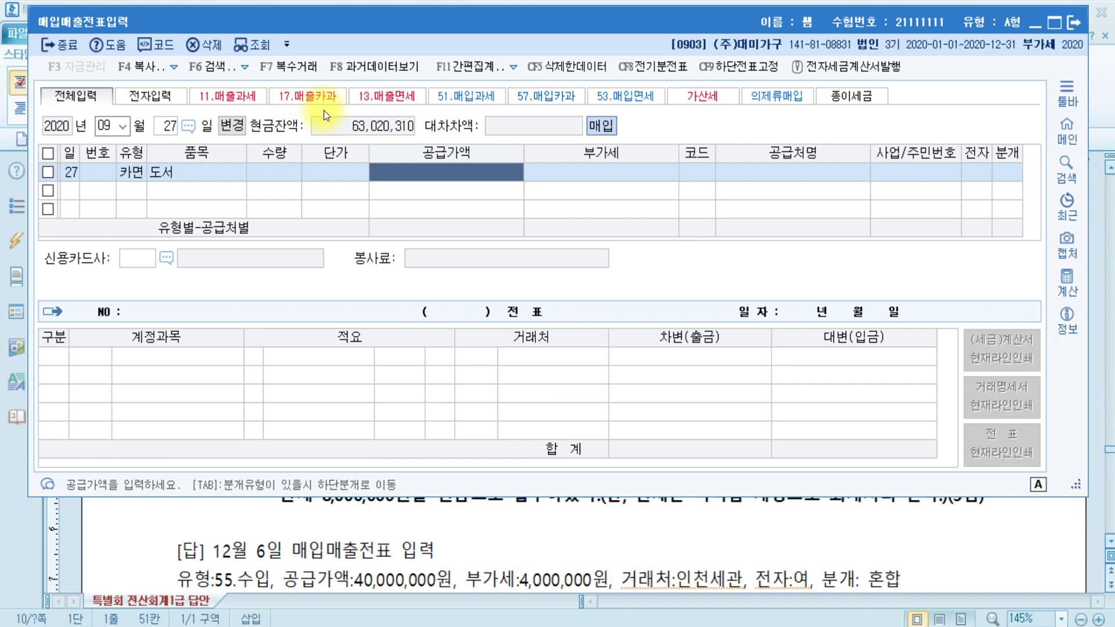
type("7000000")
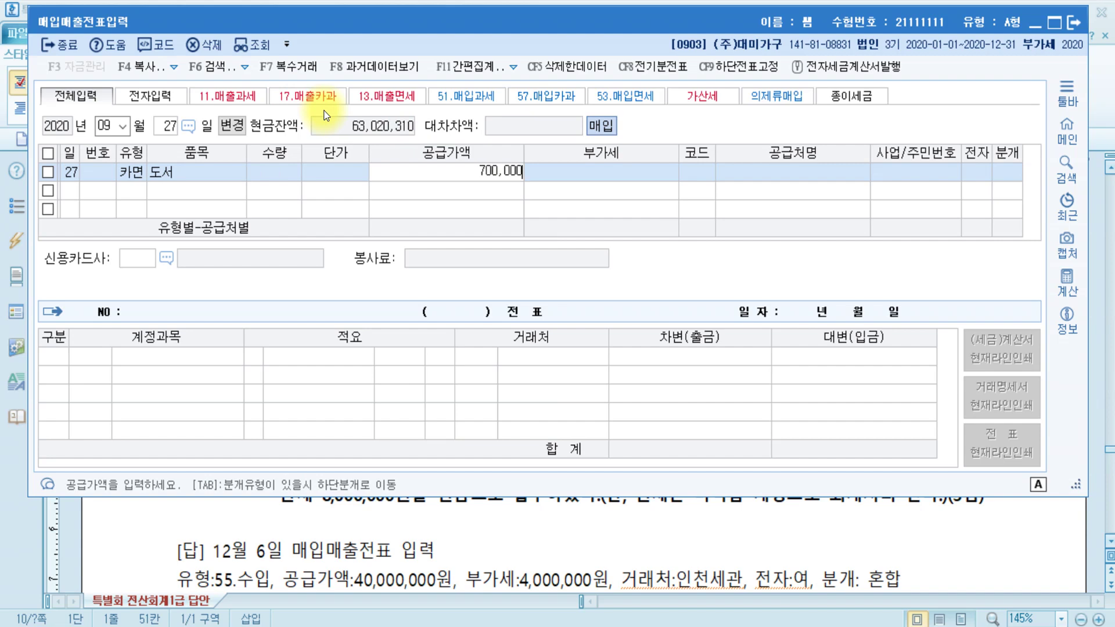
key("Return")
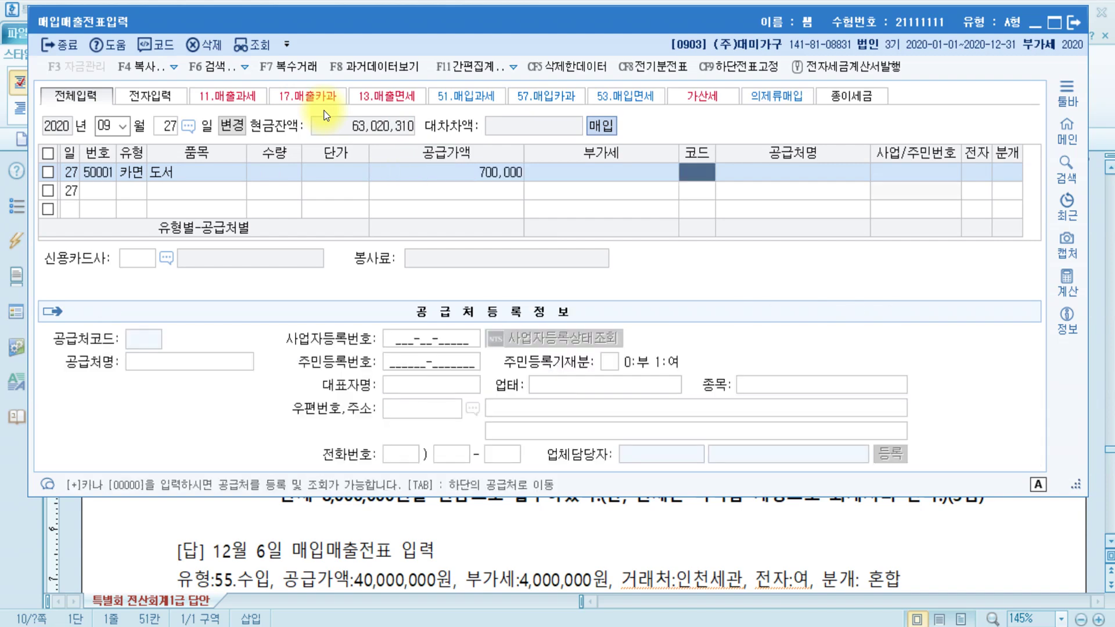
- Set the supplier to 신선서적(주) and the card company to 우리카드(법인)
type("신선")
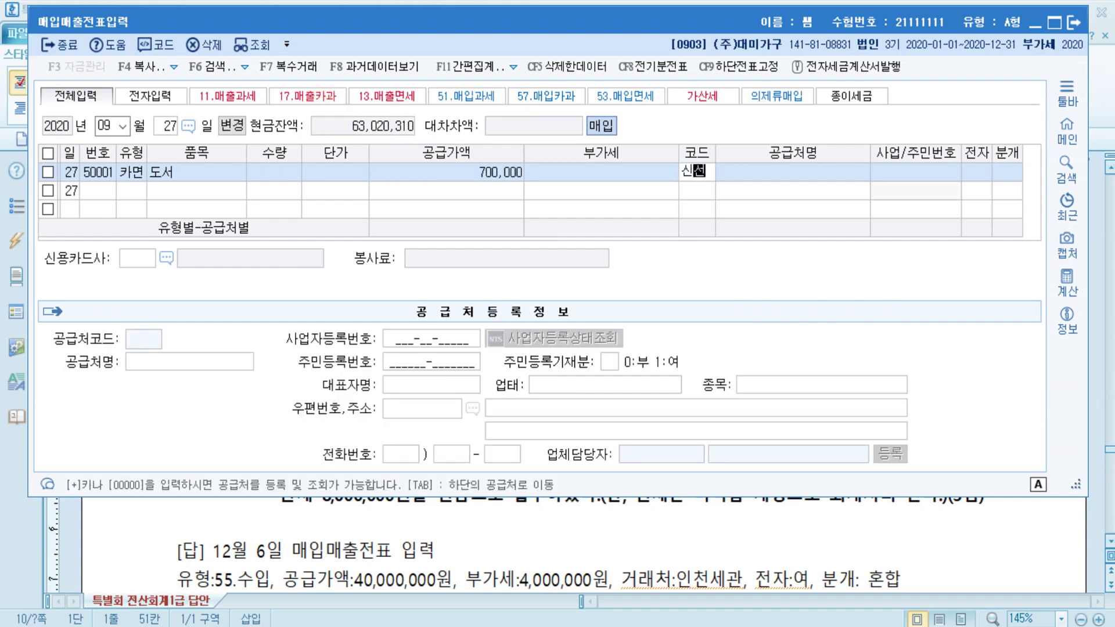
key("Return")
key("Return")
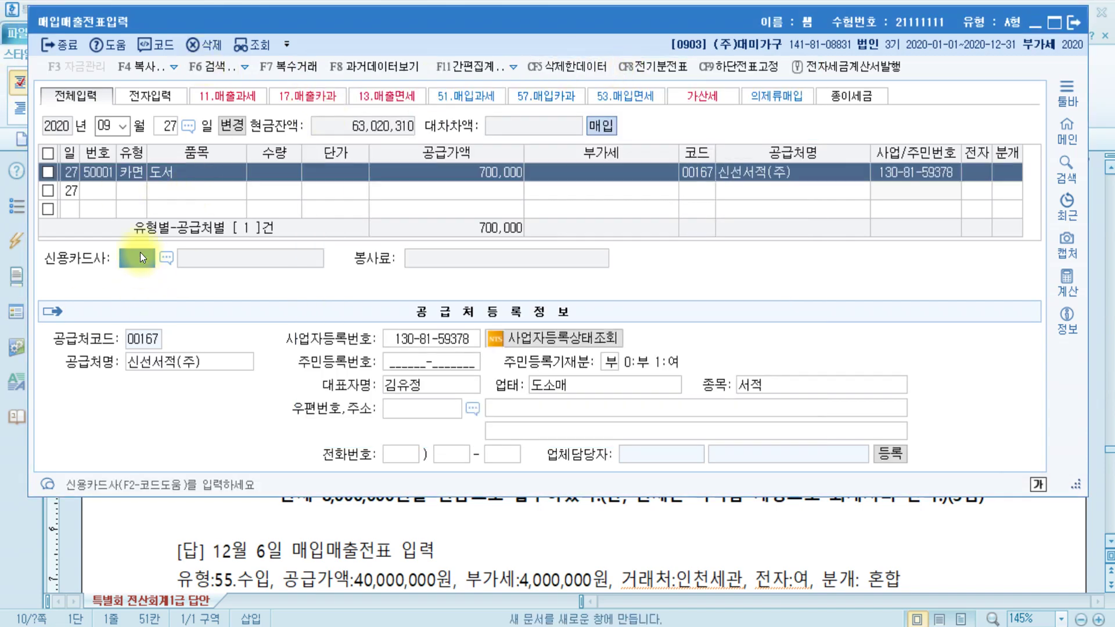
key("F2")
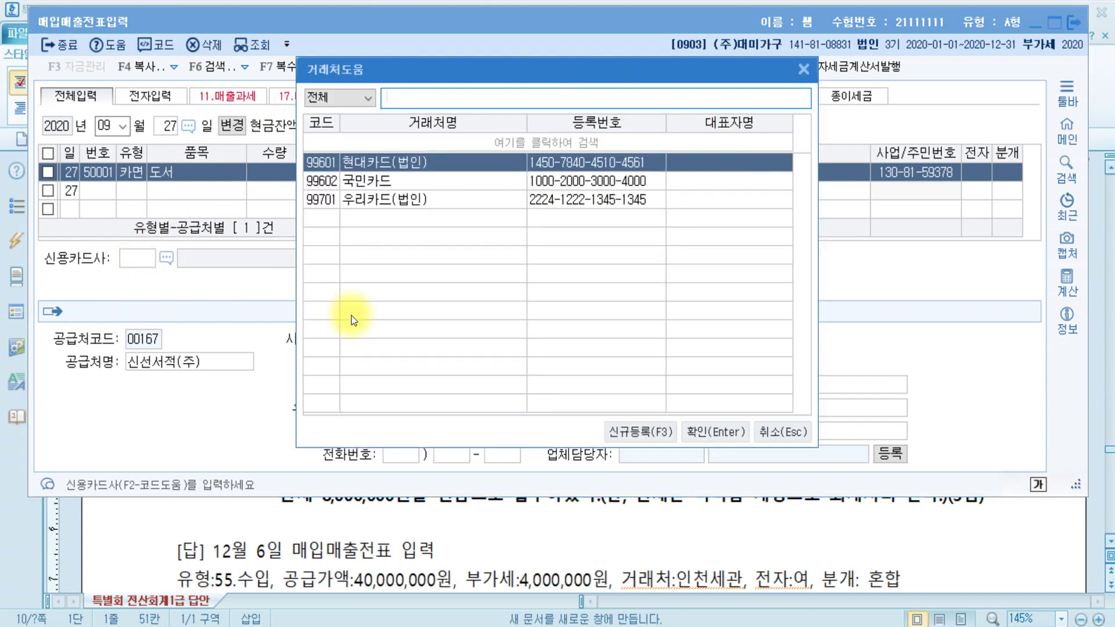
type("우리")
key("Return")
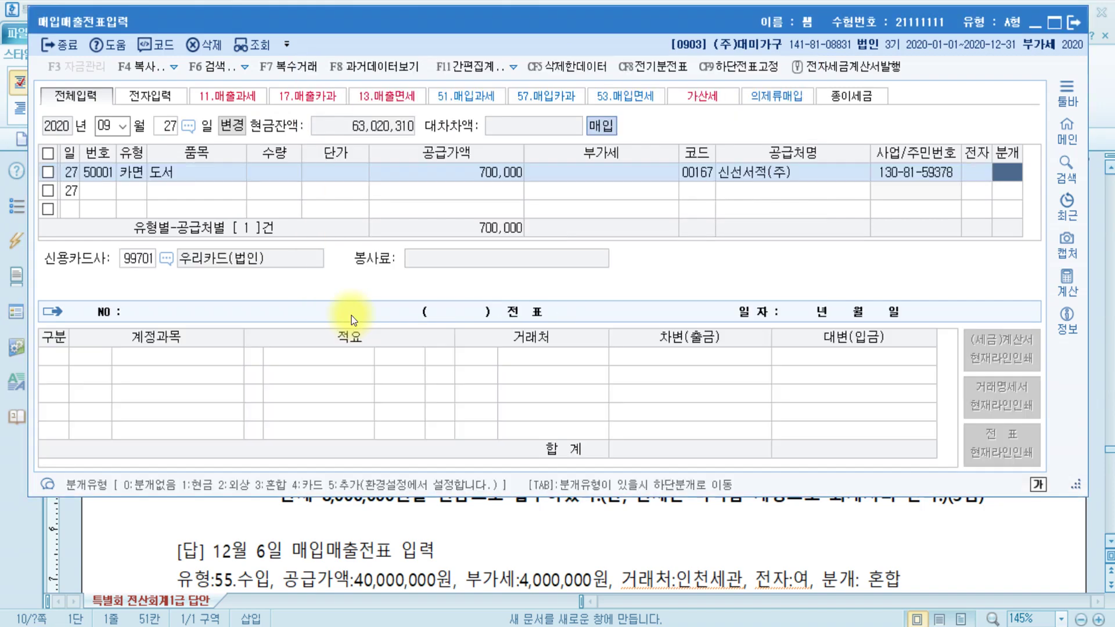
- Journalize as card (4) and replace the 원재료 debit with 0826 도서인쇄비
key("4")
key("Return")
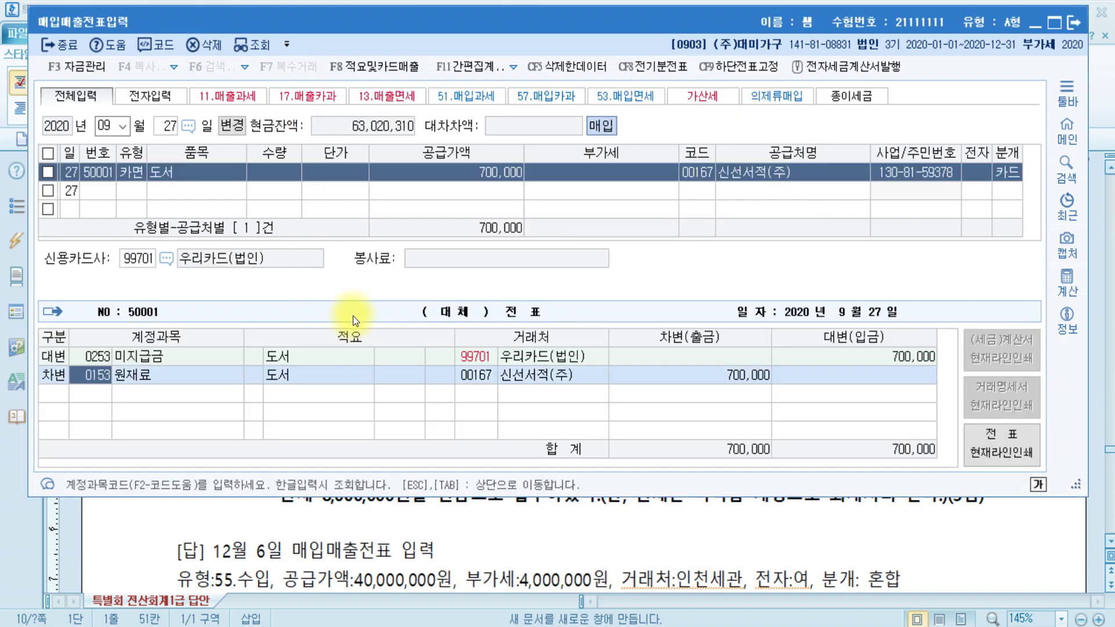
left_click(102, 391)
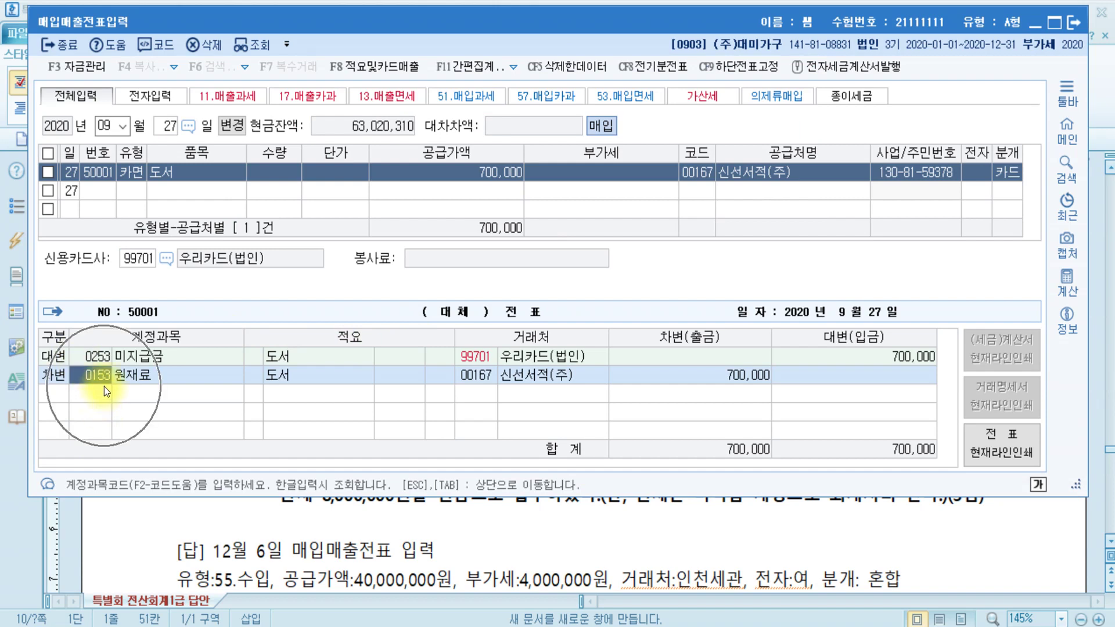
type("도서")
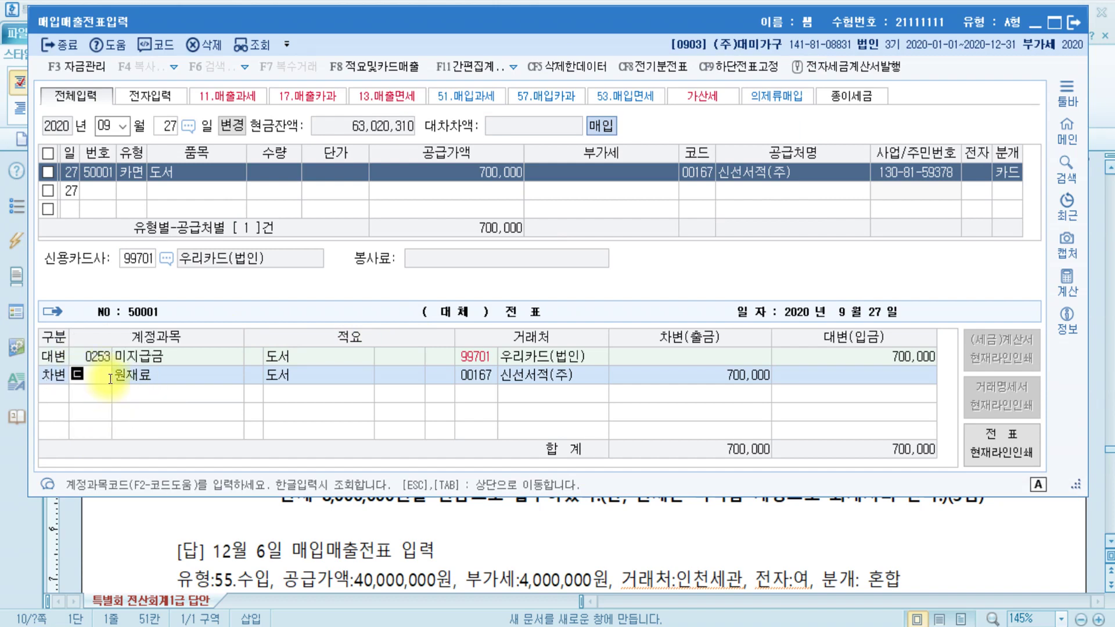
key("Return")
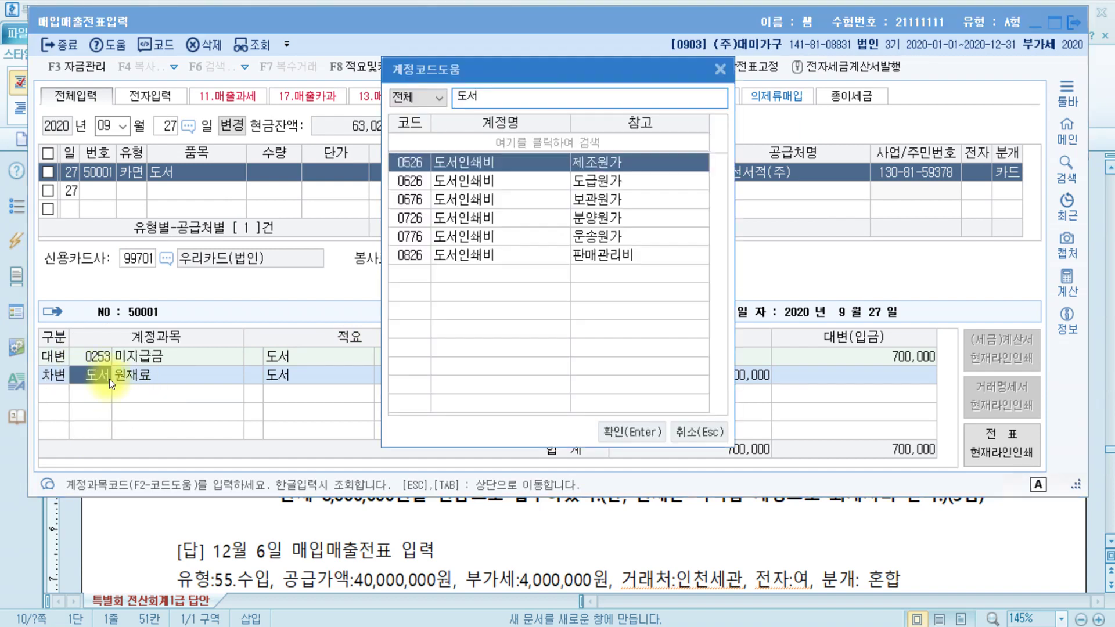
key("Down")
key("Down")
key("Down")
key("Down")
key("Down")
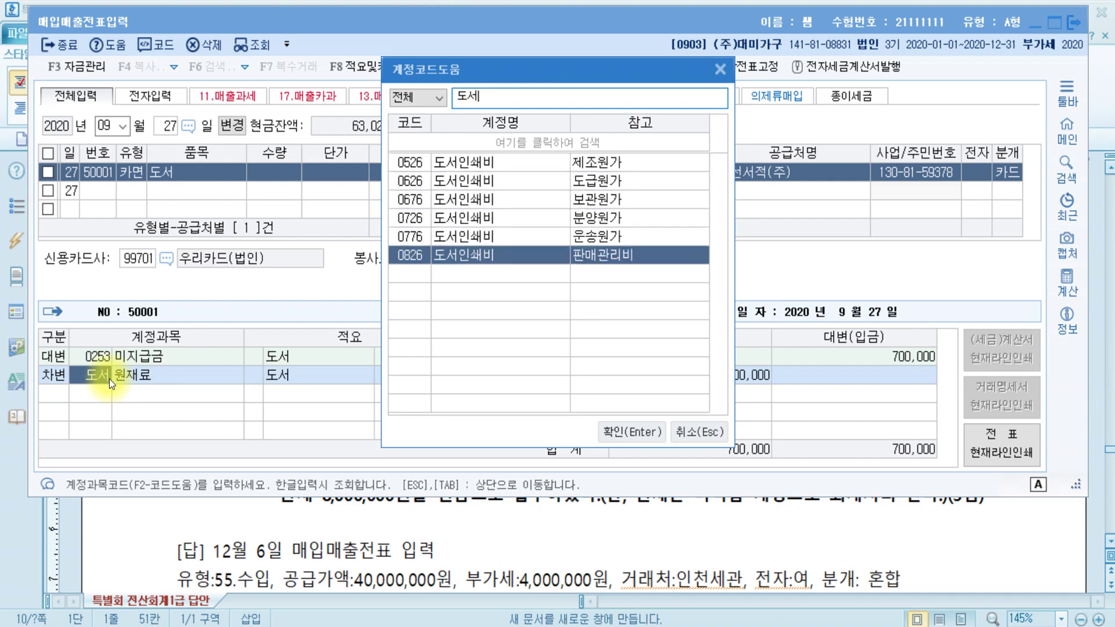
key("Return")
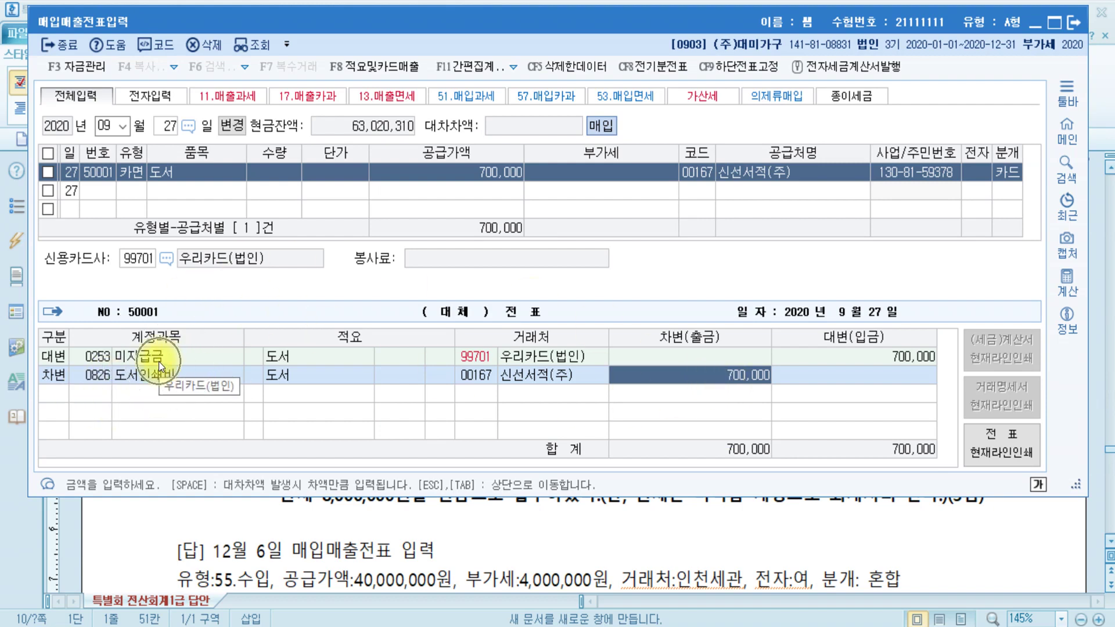
left_click(486, 357)
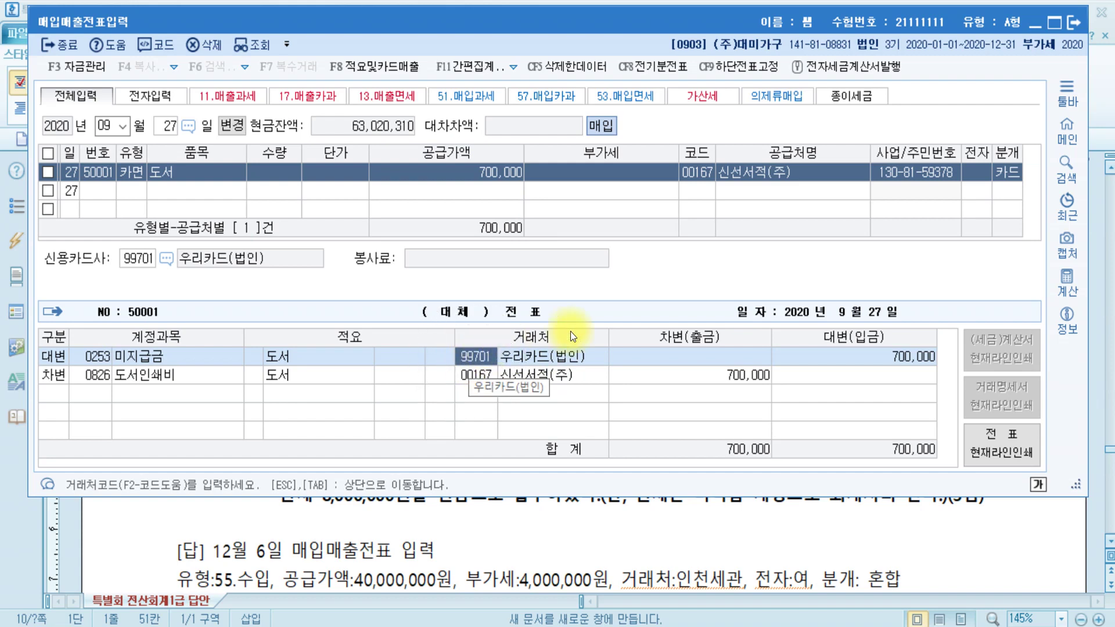
left_click(626, 555)
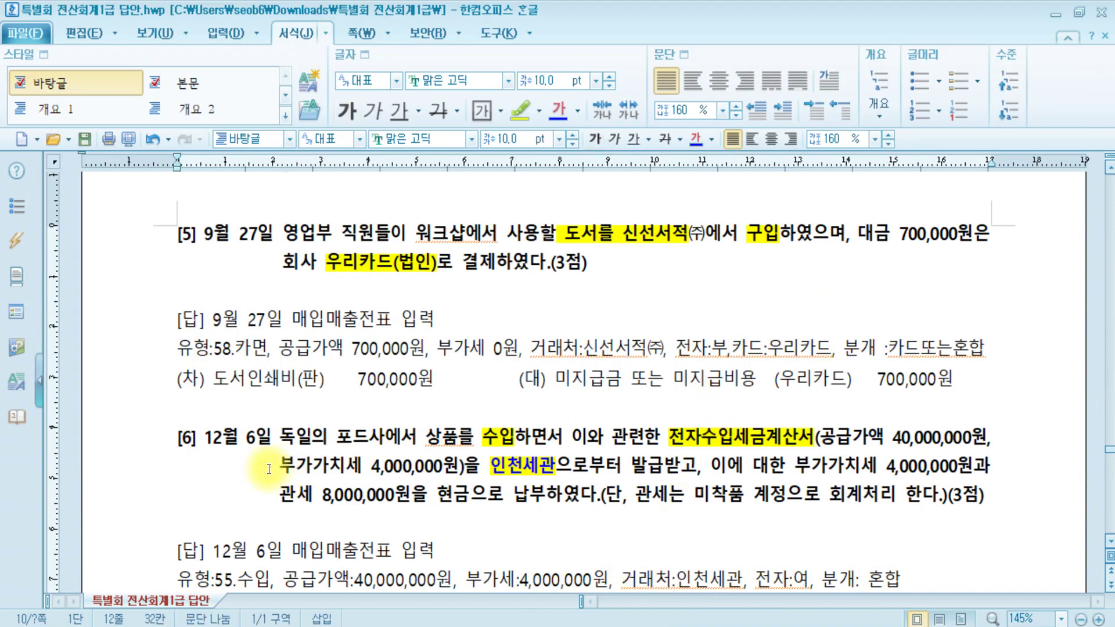
- Read question [6] about the 인천세관 import, selecting '인천세관으로', then minimize the document
scroll(267, 465, "down", 3)
left_click(236, 302)
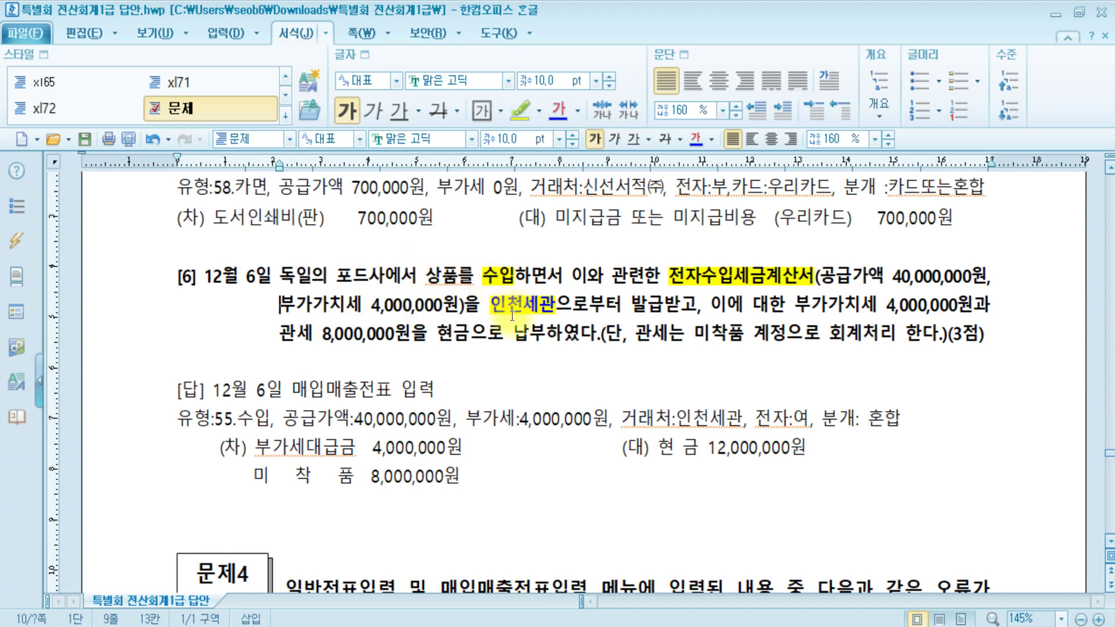
left_click_drag(491, 305, 588, 310)
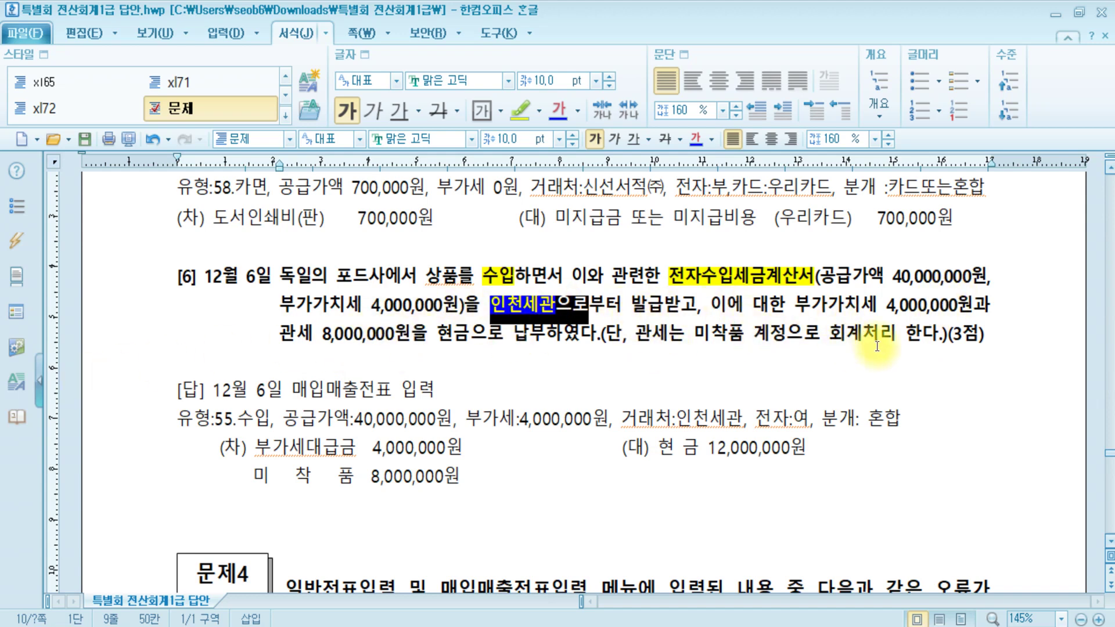
left_click(996, 334)
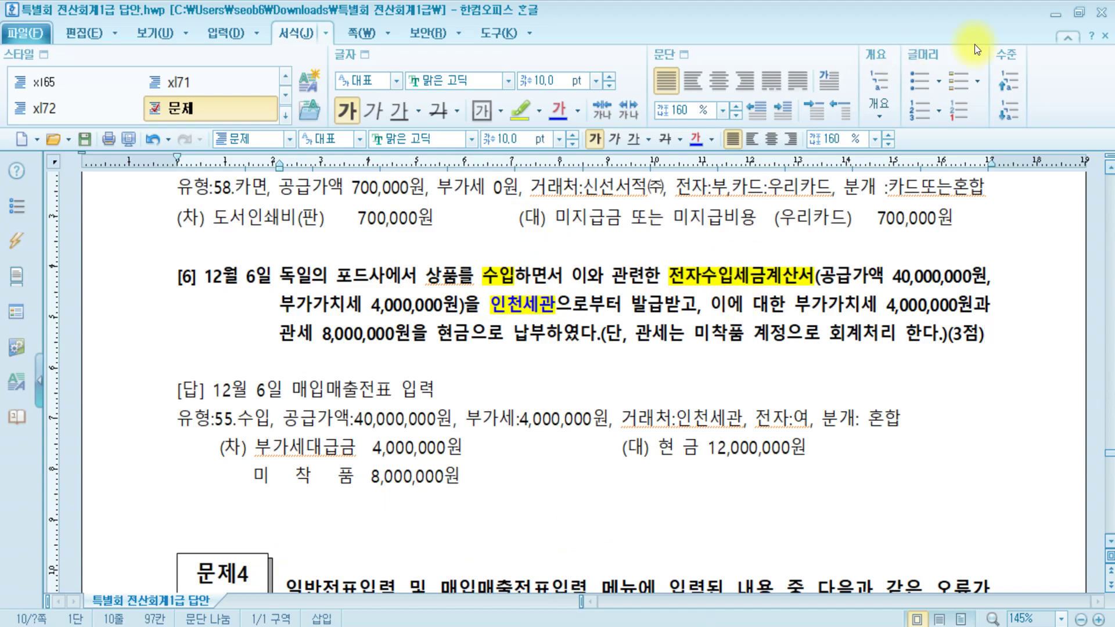
left_click(1056, 12)
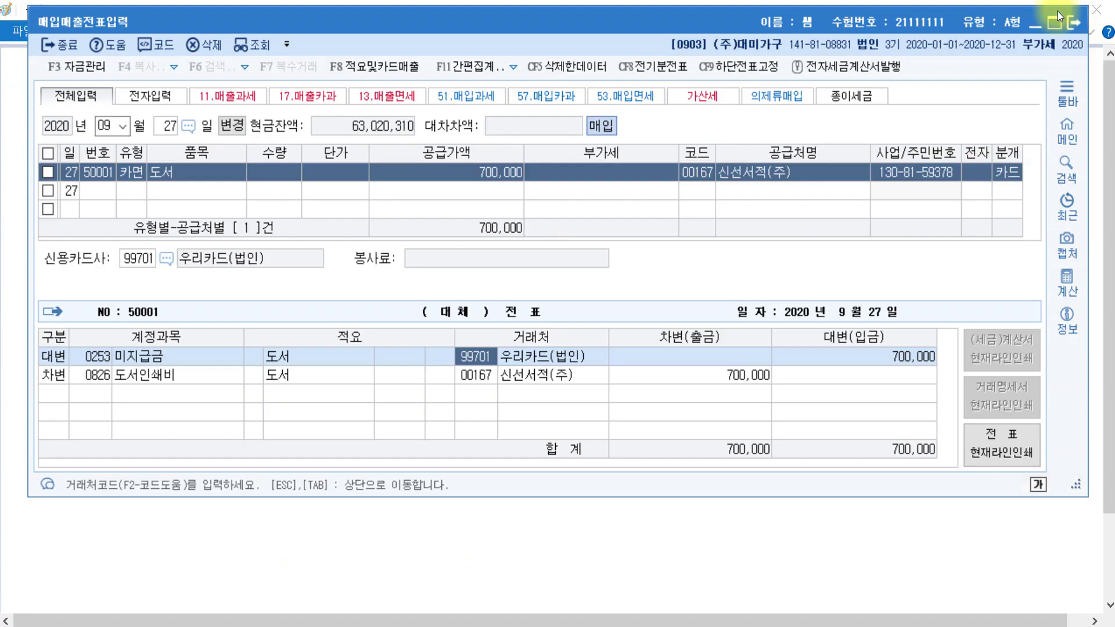
- Review the Paint notes on import tax invoices, then return to KcLep's voucher window
left_click(319, 558)
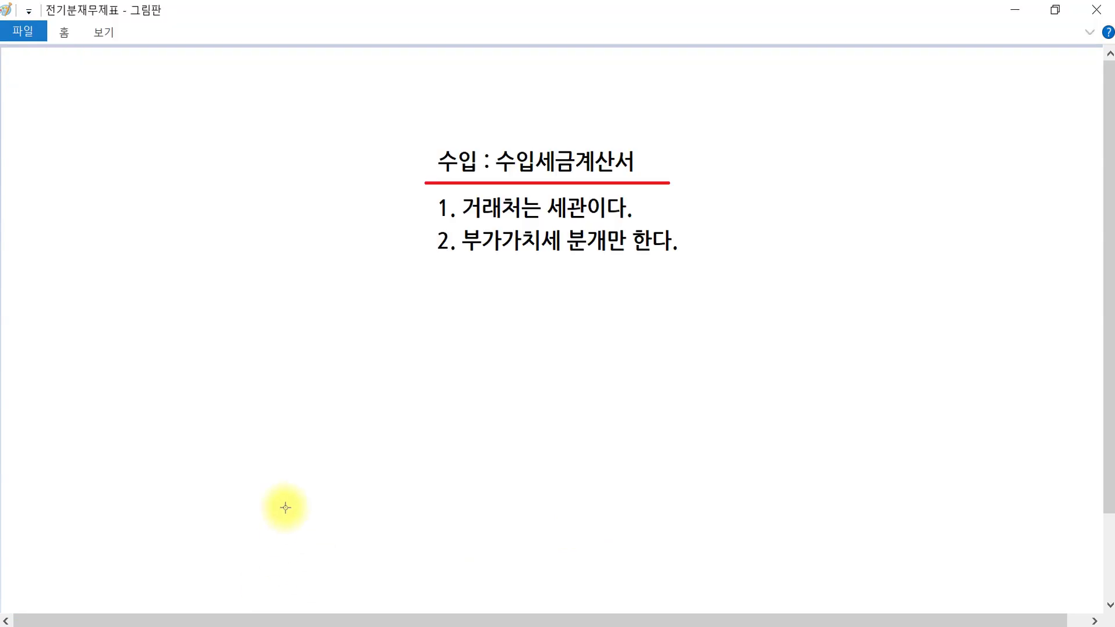
left_click(542, 158)
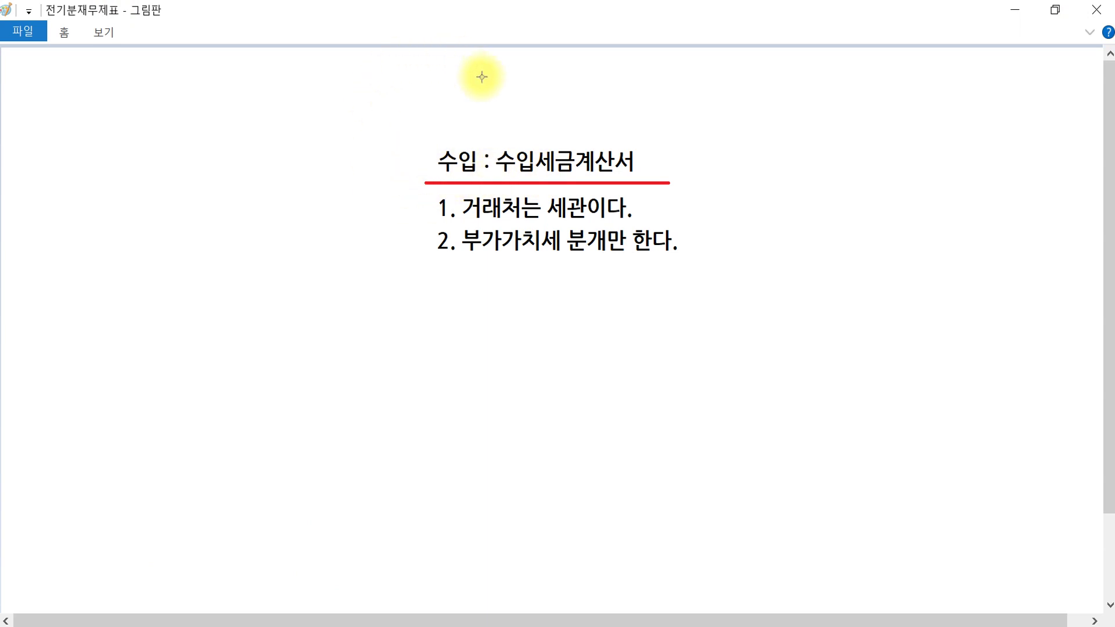
left_click(520, 216)
left_click(528, 257)
left_click(529, 258)
left_click(529, 258)
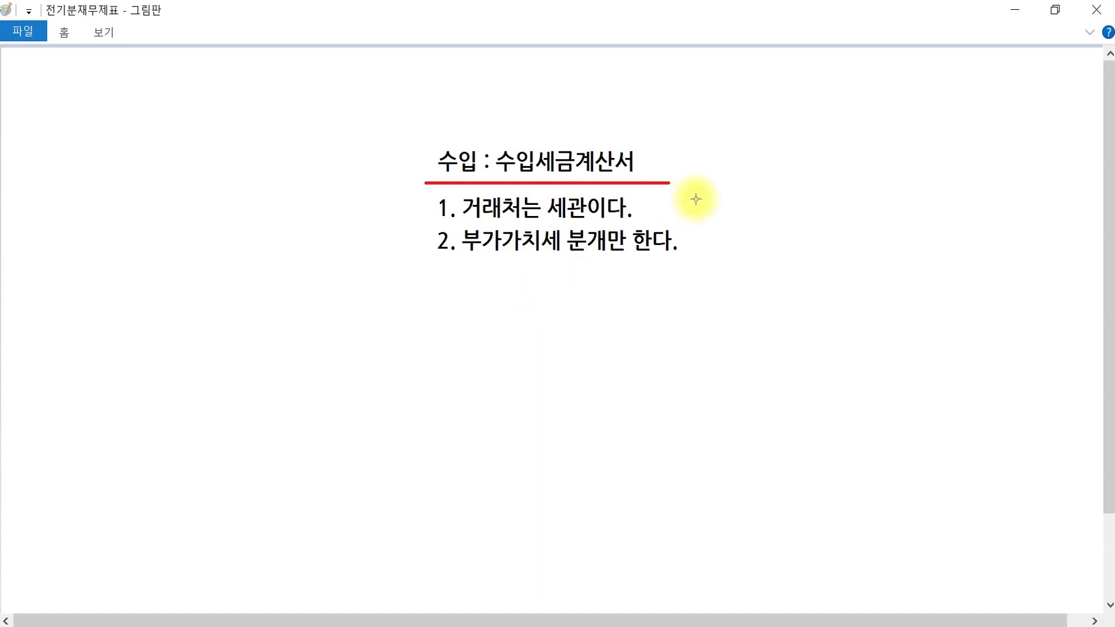
key("alt+Tab")
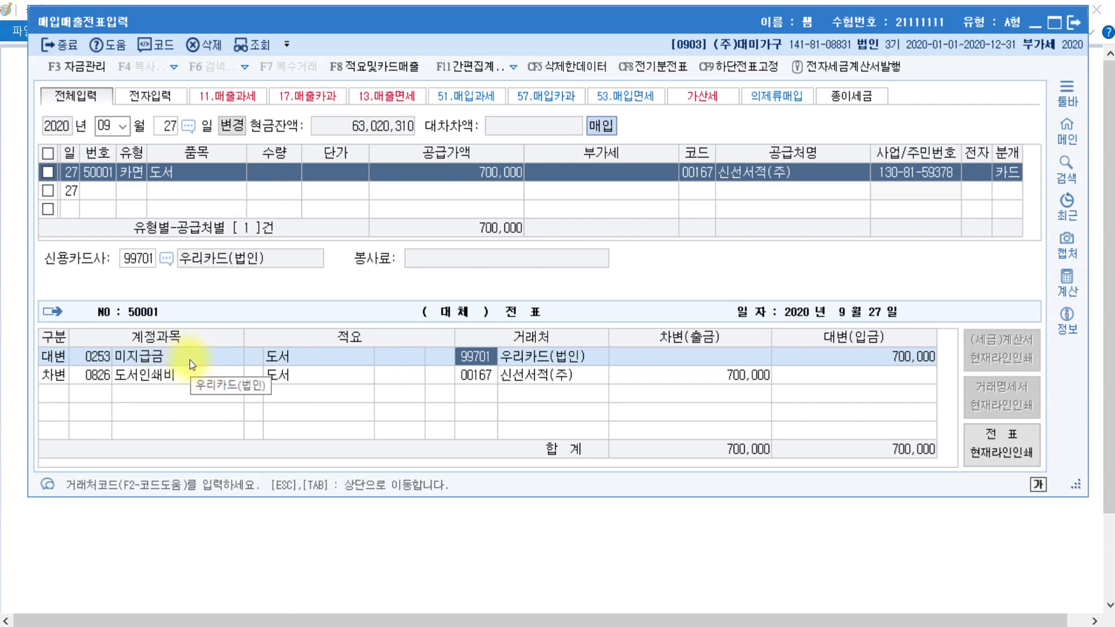
- Start a new entry dated December 6
key("Escape")
key("Escape")
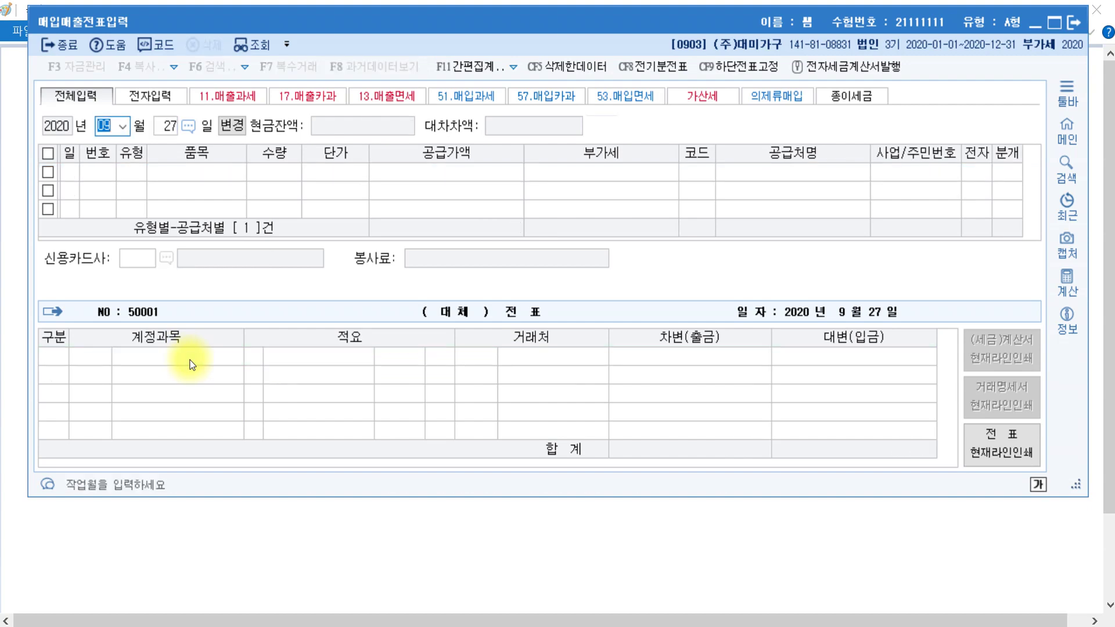
type("12")
key("Return")
type("6")
key("Return")
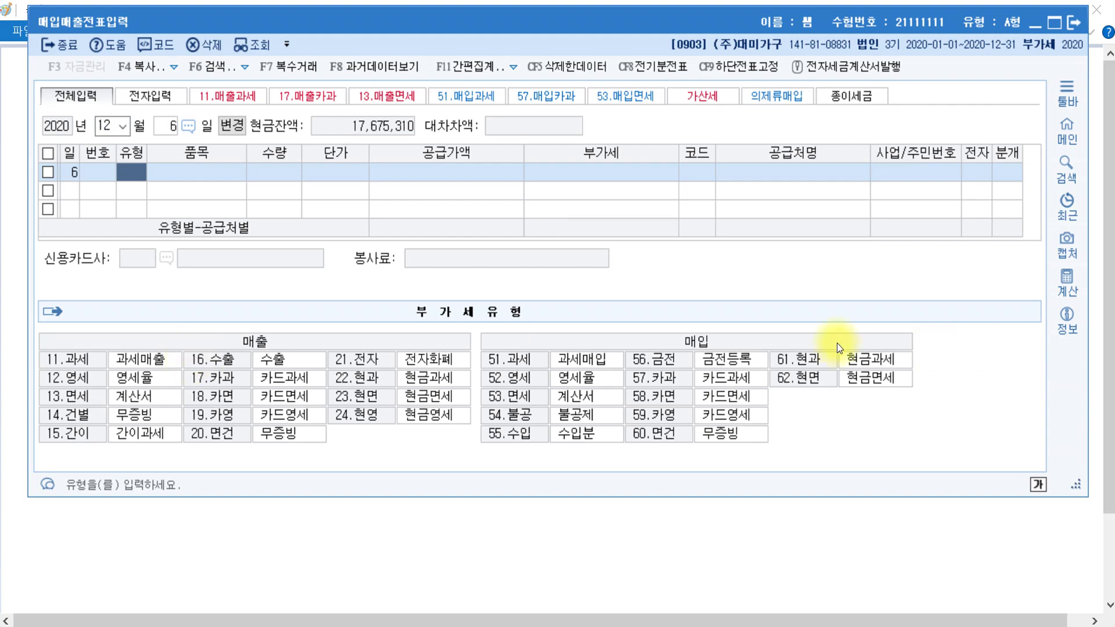
- Enter a type-55 import of 상품 with a 40,000,000 supply amount
type("55")
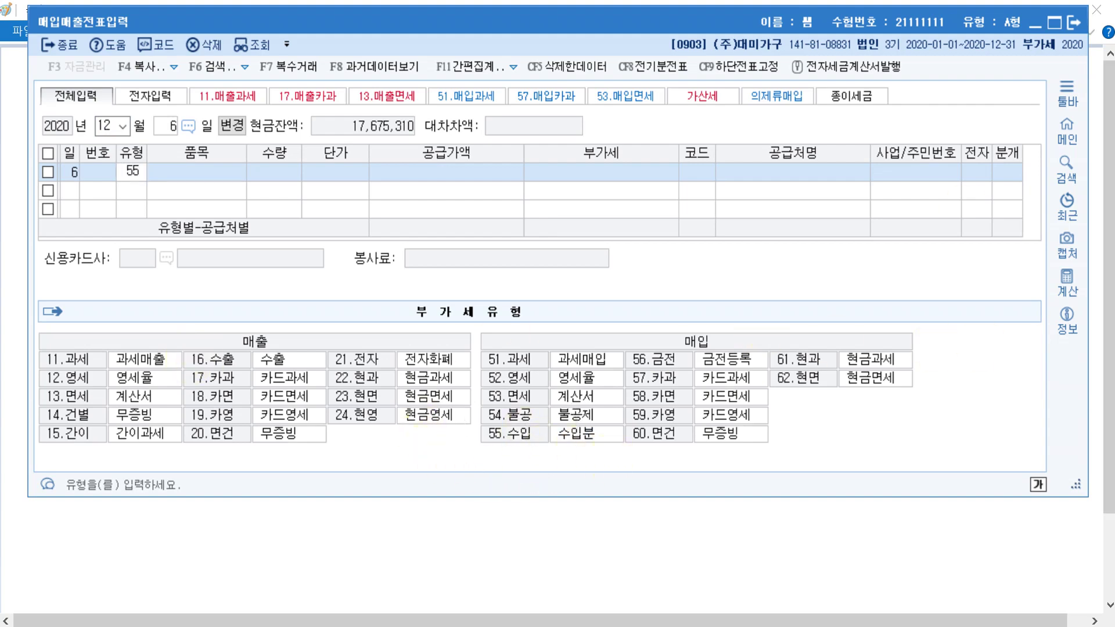
key("Return")
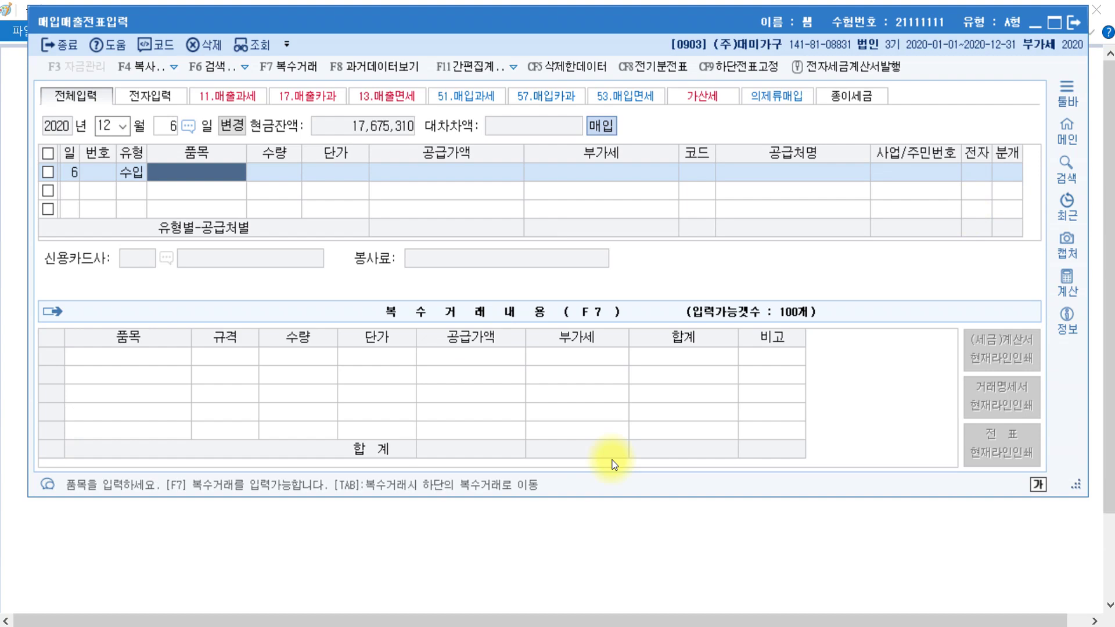
type("상품")
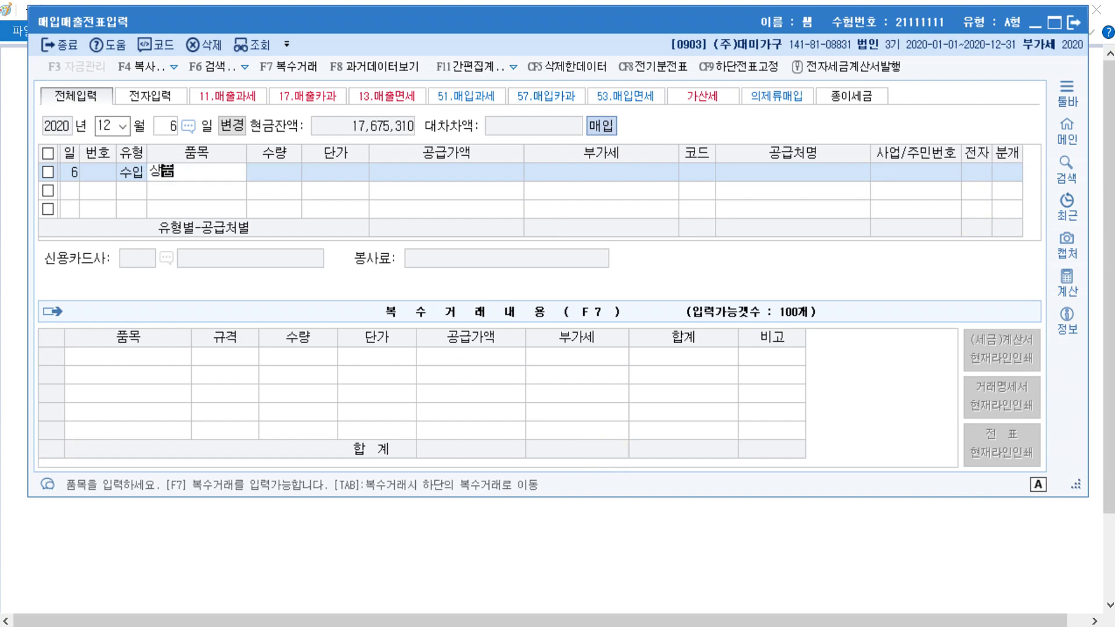
key("Return")
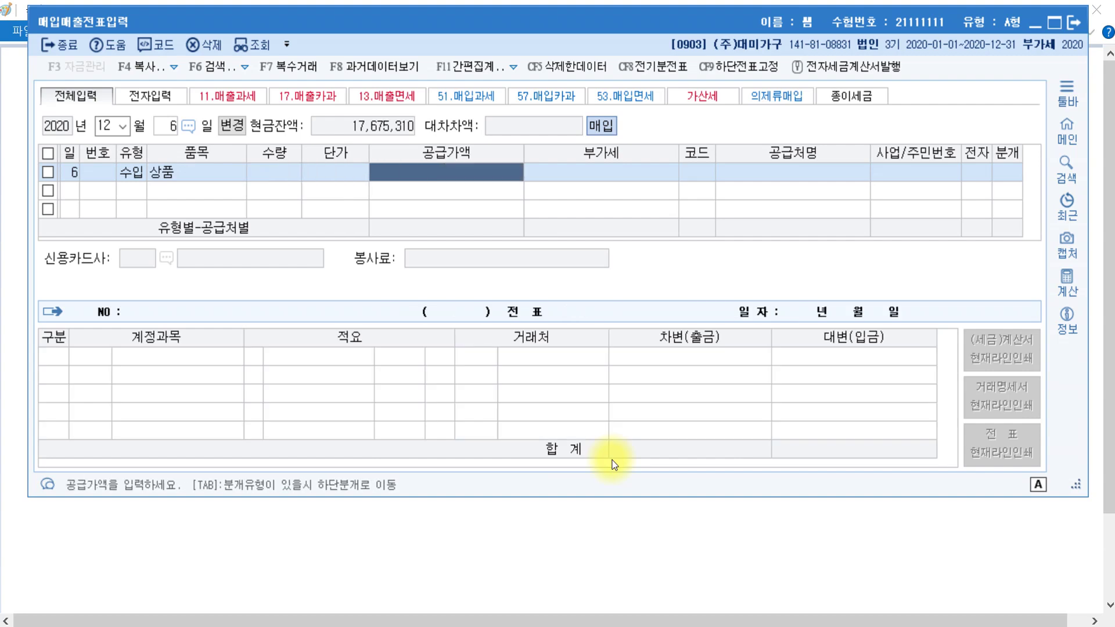
type("40000000")
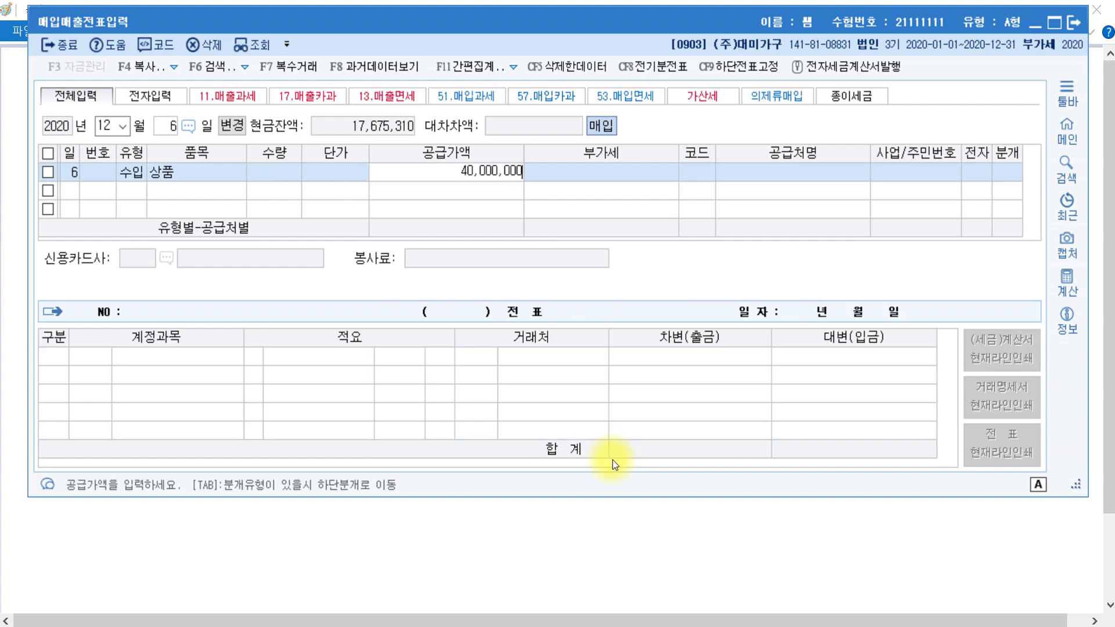
key("Return")
key("Return")
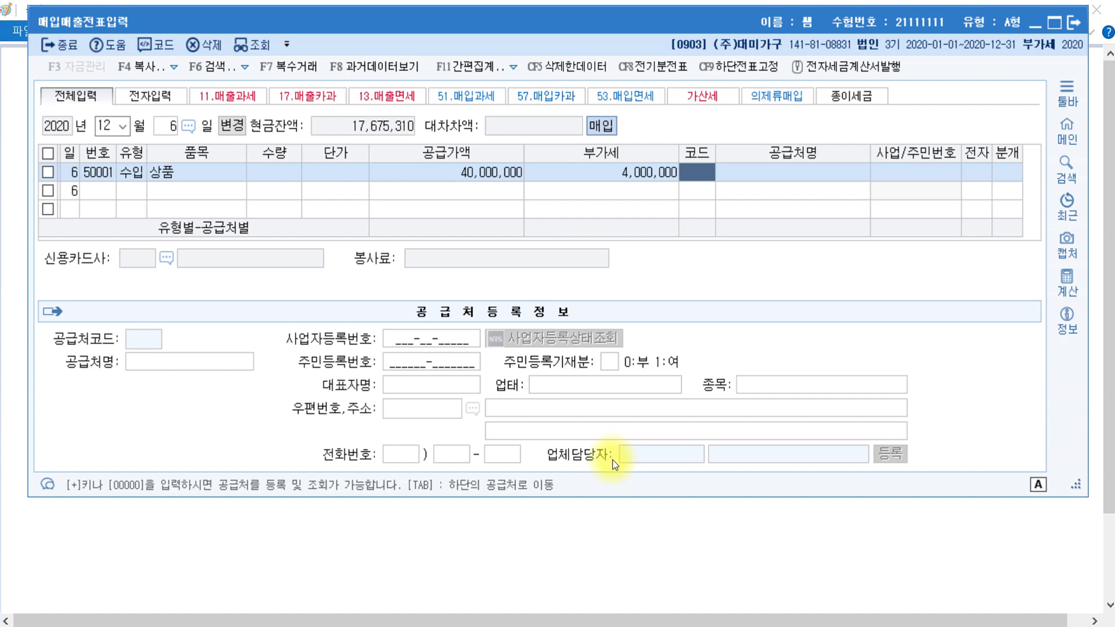
- Set supplier 인천세관, mark the invoice electronic, and choose mixed (3) journal type
type("인천")
key("Return")
key("Return")
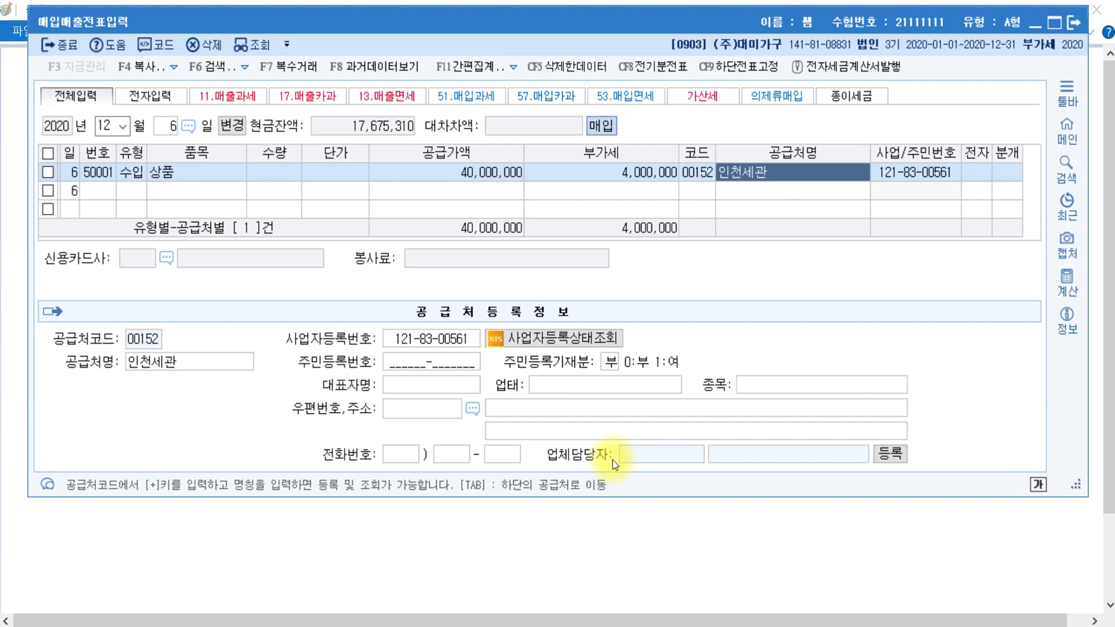
key("Return")
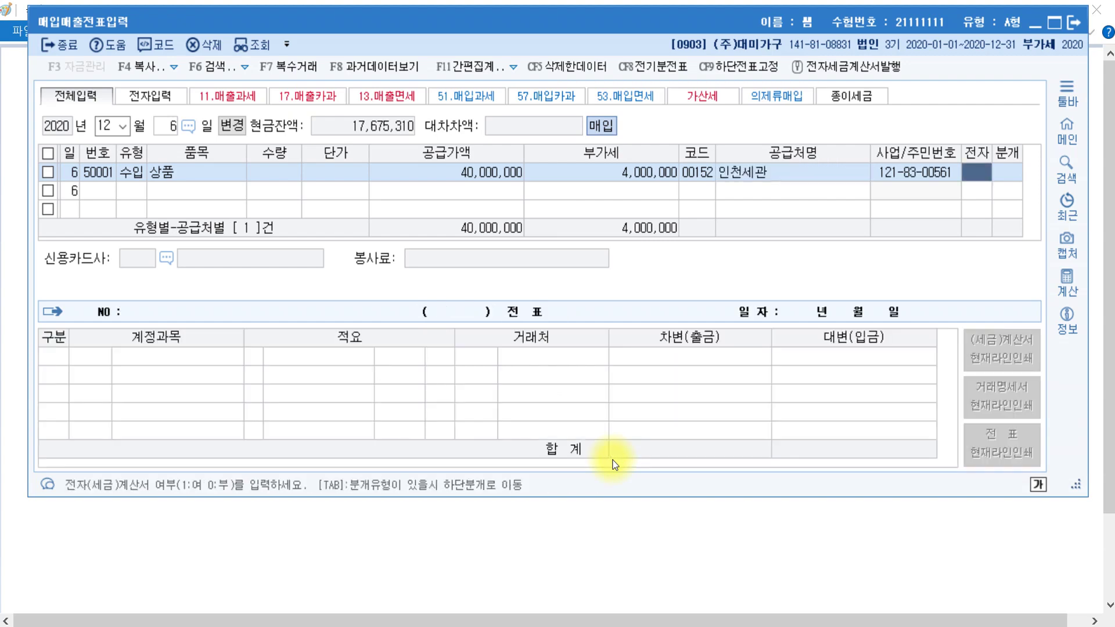
type("1")
key("Return")
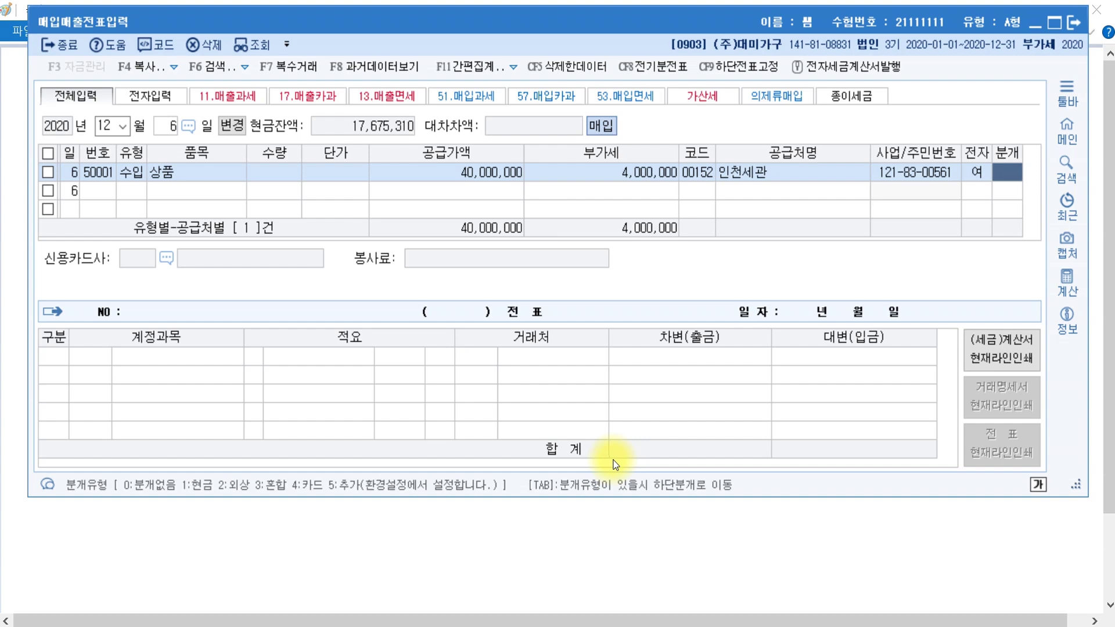
type("3")
key("Return")
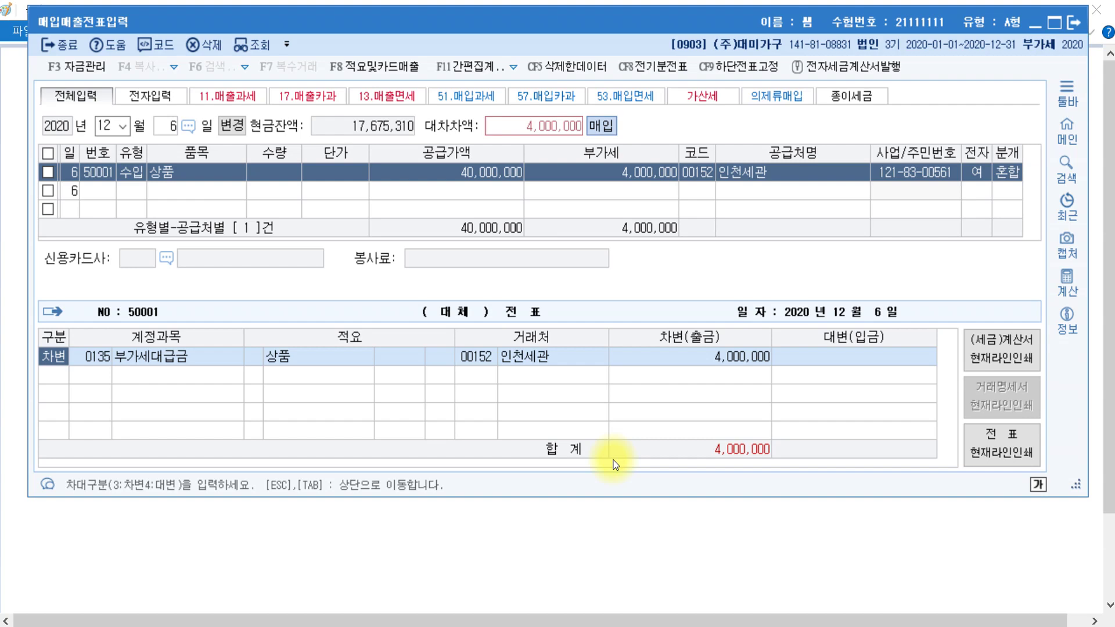
- Keep the 4,000,000 VAT debit and add a 12,000,000 credit to 현금
key("Return")
key("Return")
key("Return")
key("Return")
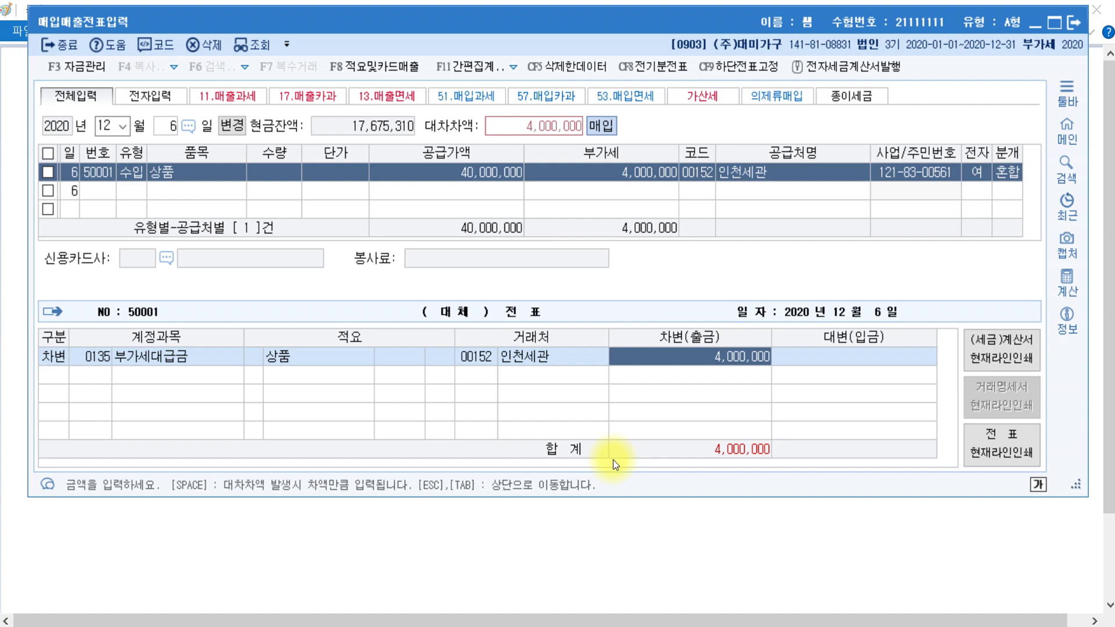
key("Return")
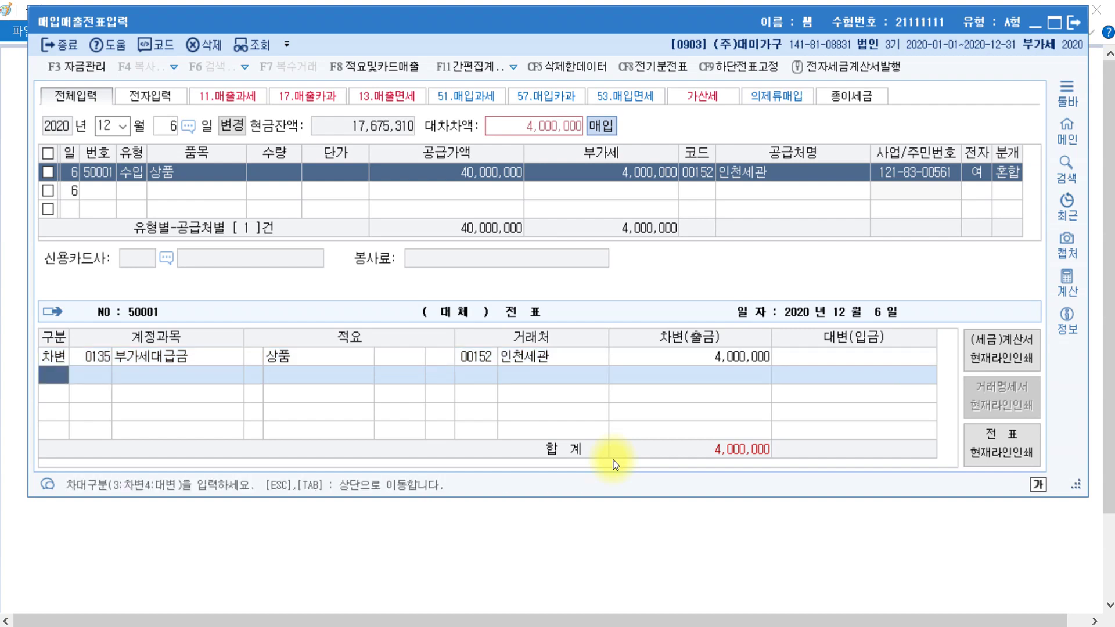
type("4")
type("101")
key("Return")
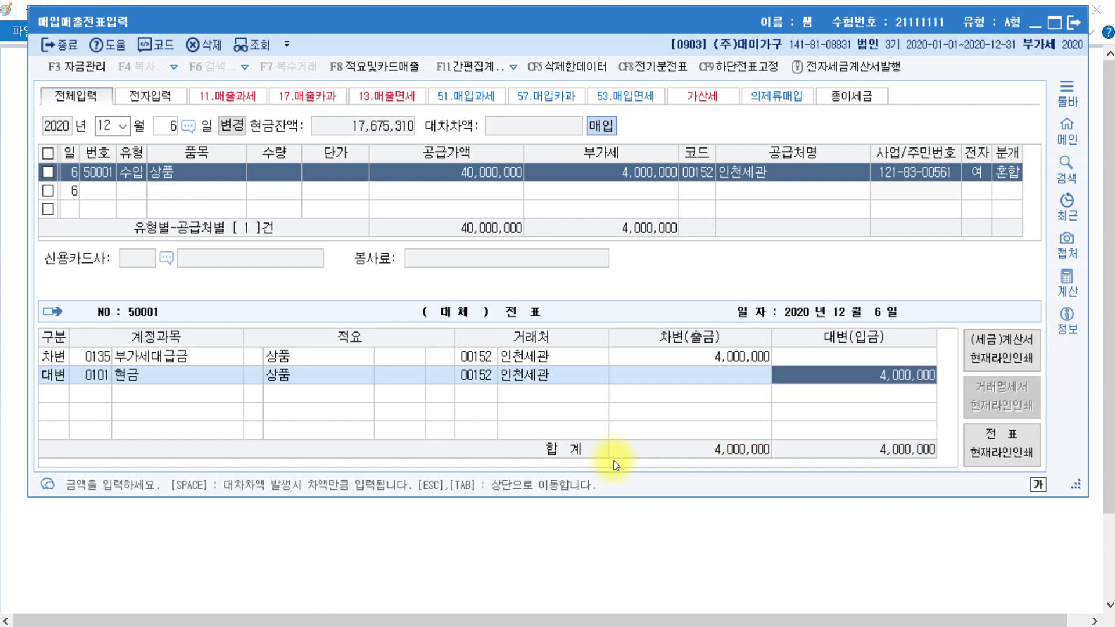
type("12")
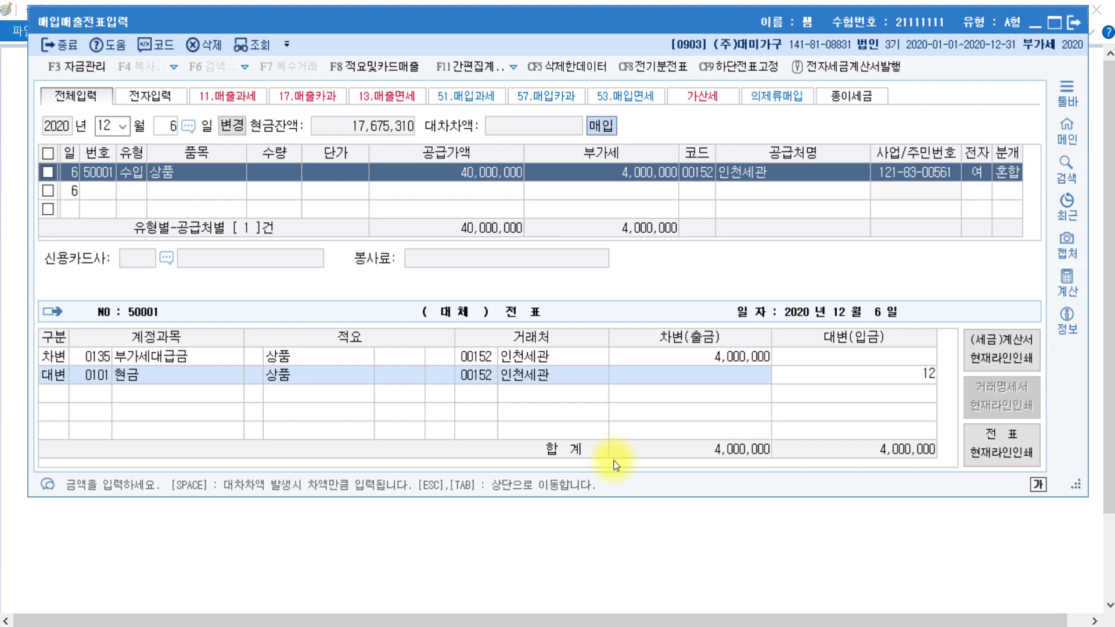
key("plus")
key("plus")
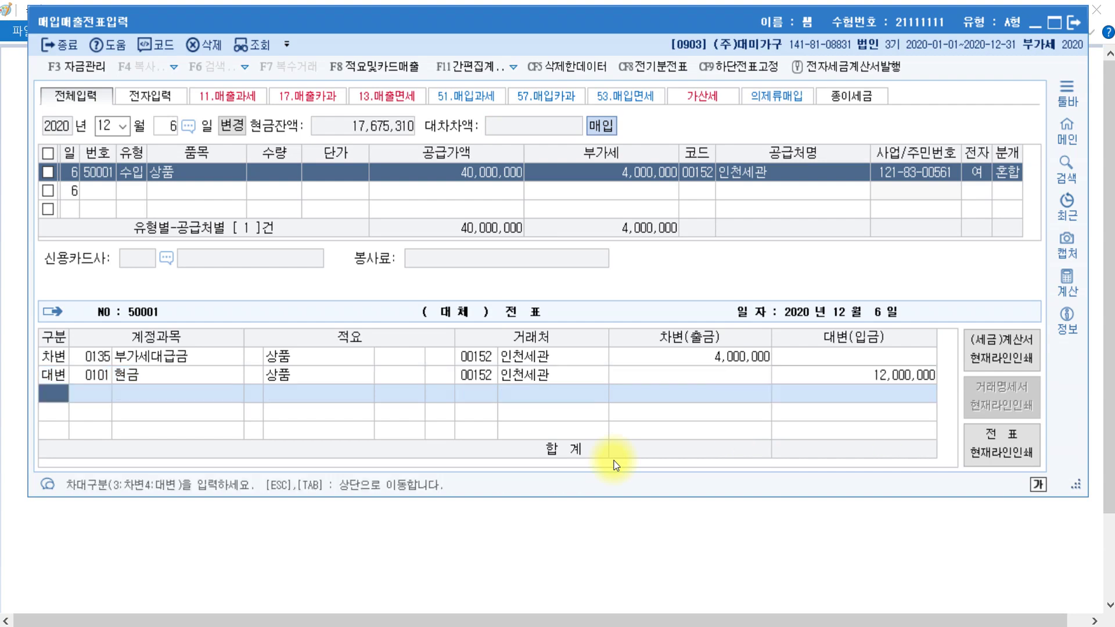
key("Return")
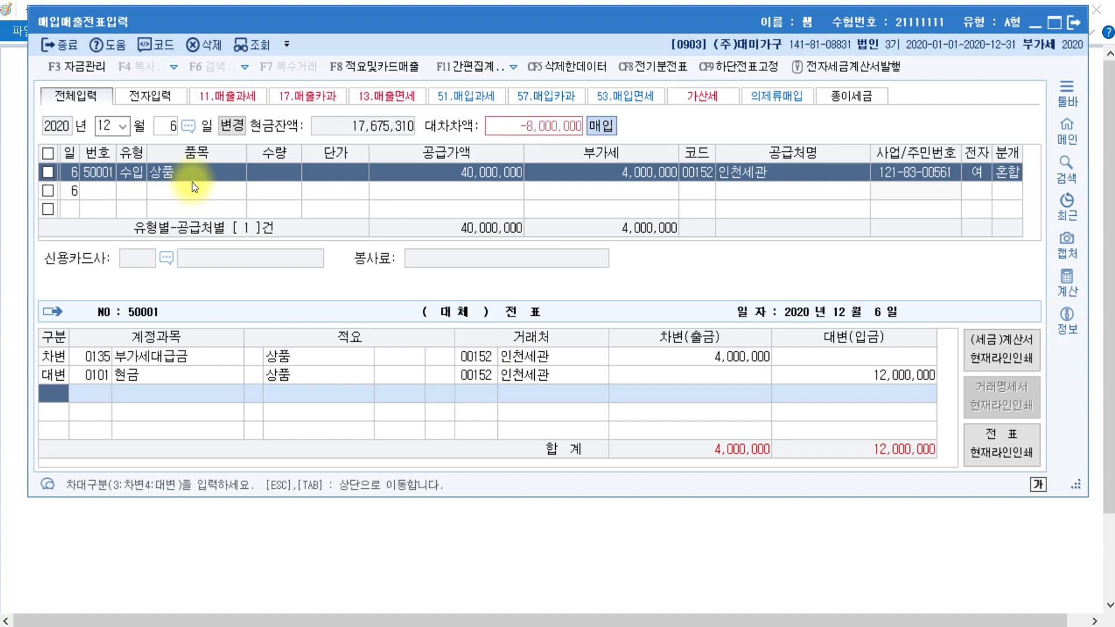
- Add a debit line for 0168 미착품 at 8,000,000 so the import voucher balances at 12,000,000
type("3")
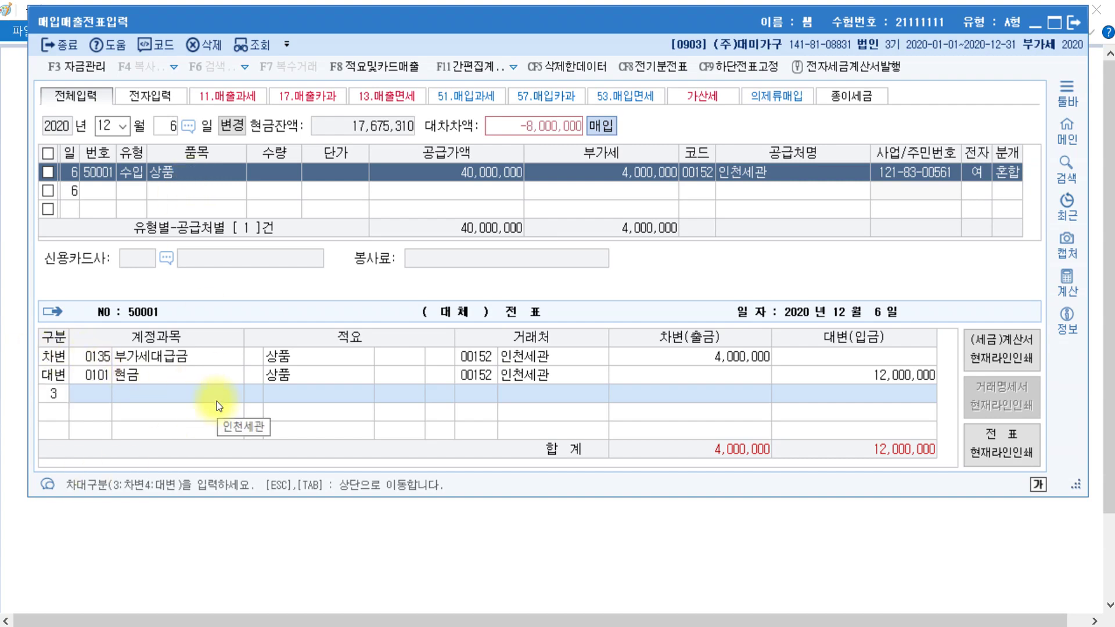
key("Return")
type("상품")
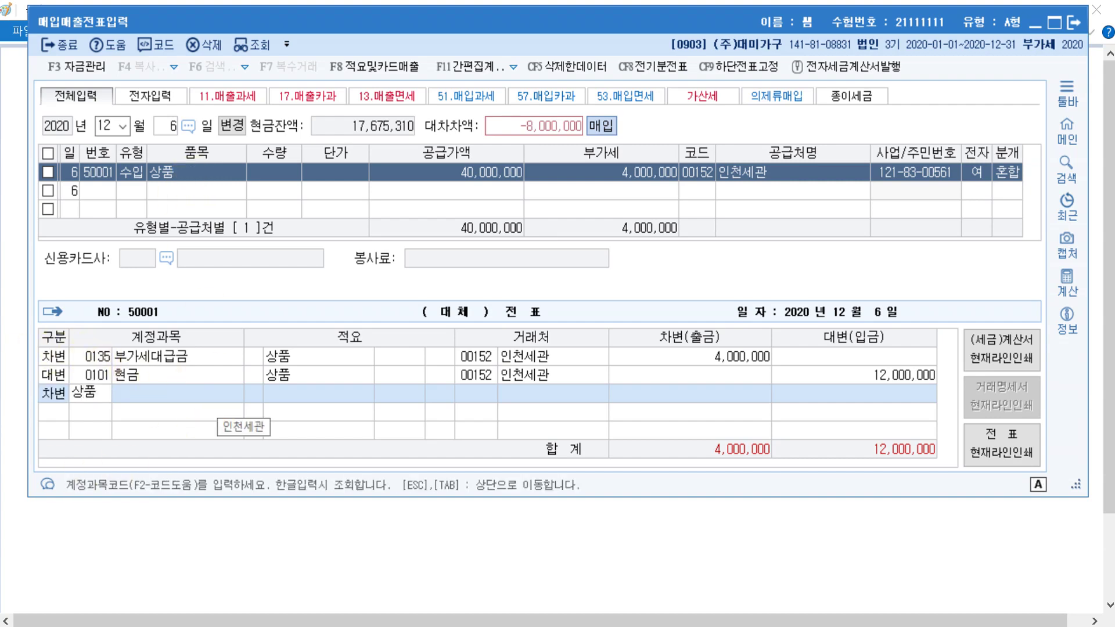
key("Return")
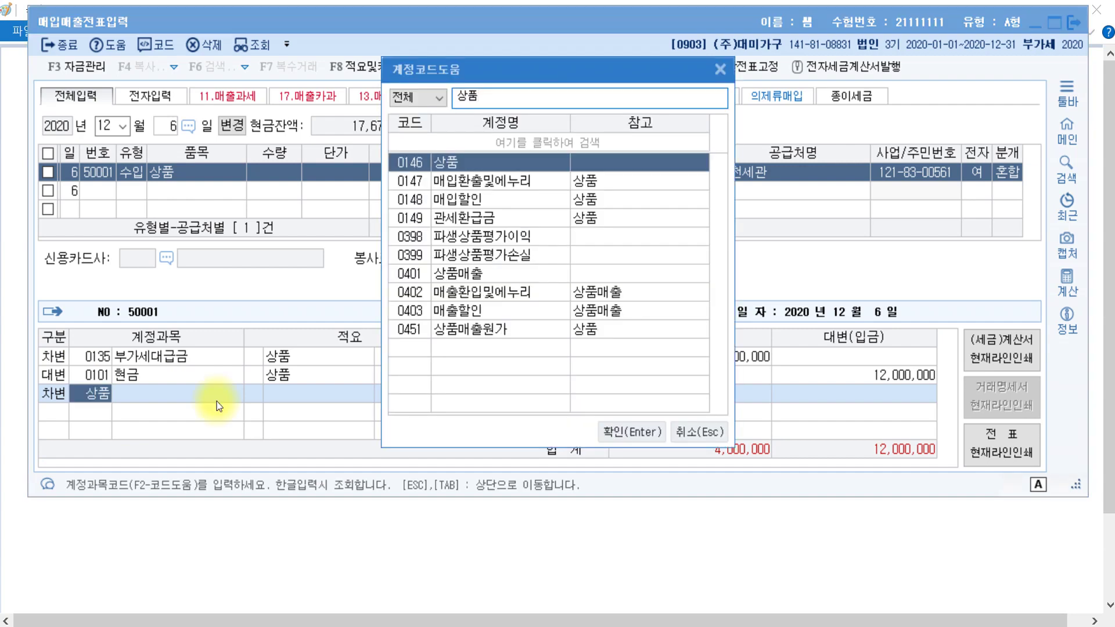
key("Return")
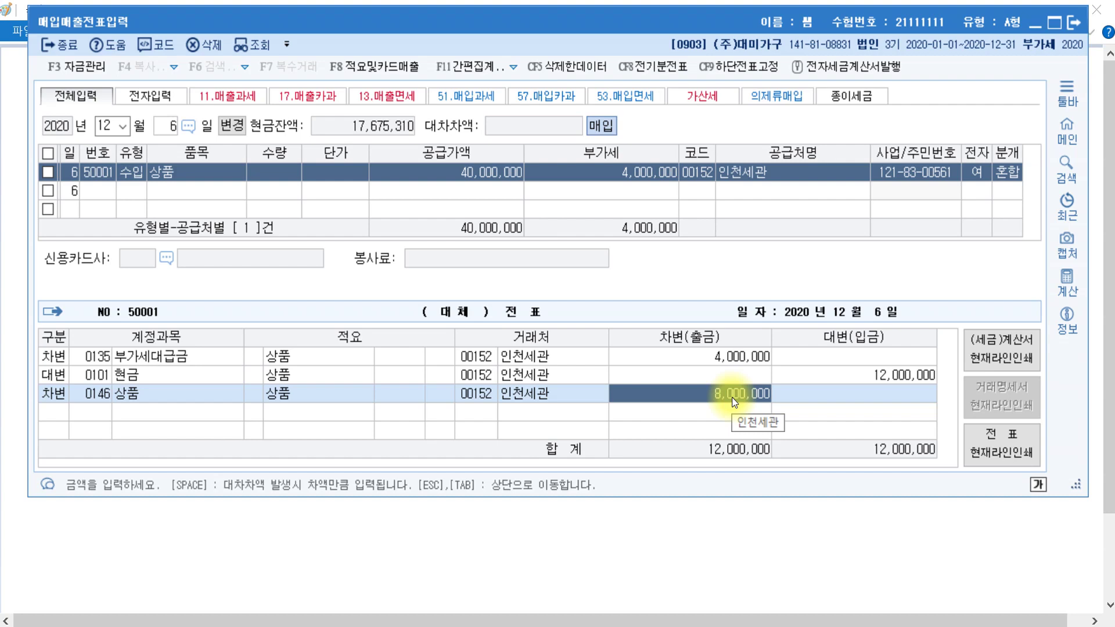
left_click(96, 401)
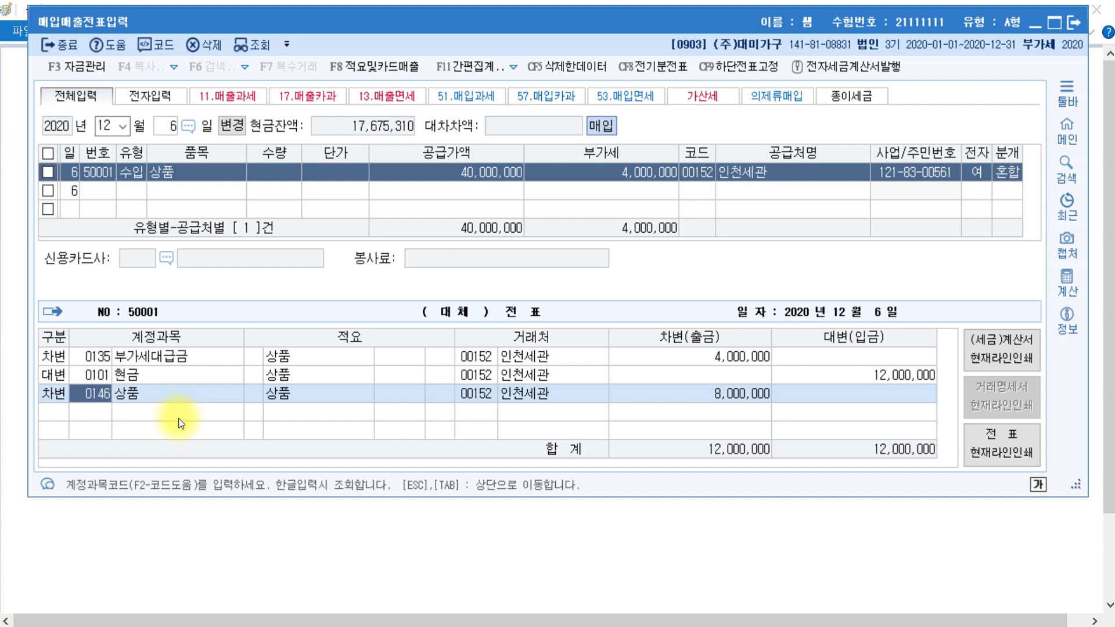
type("미착")
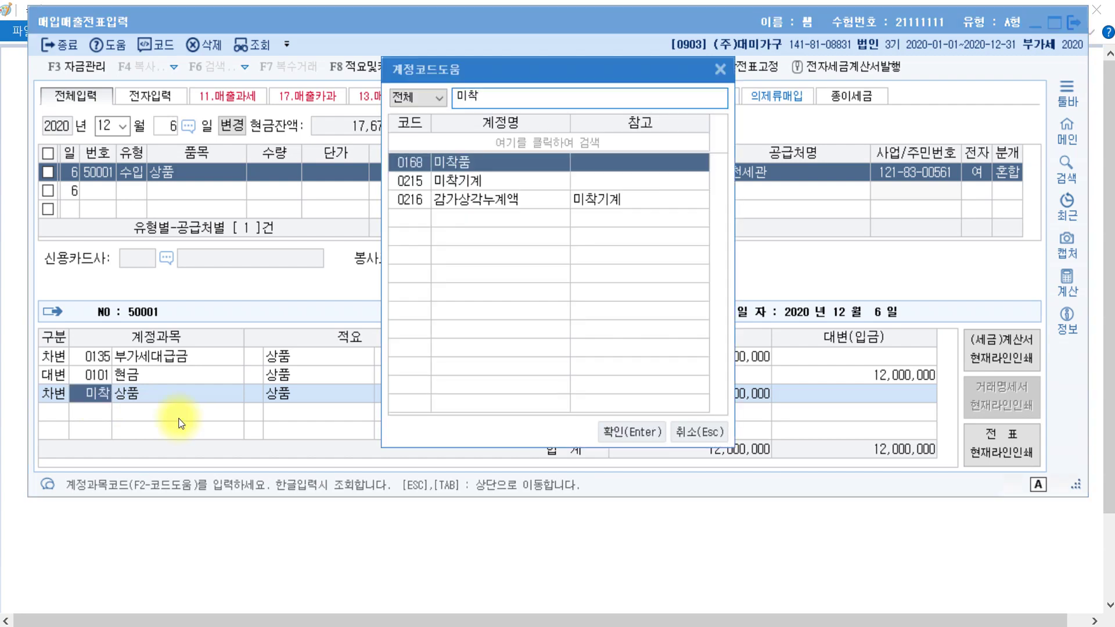
key("Return")
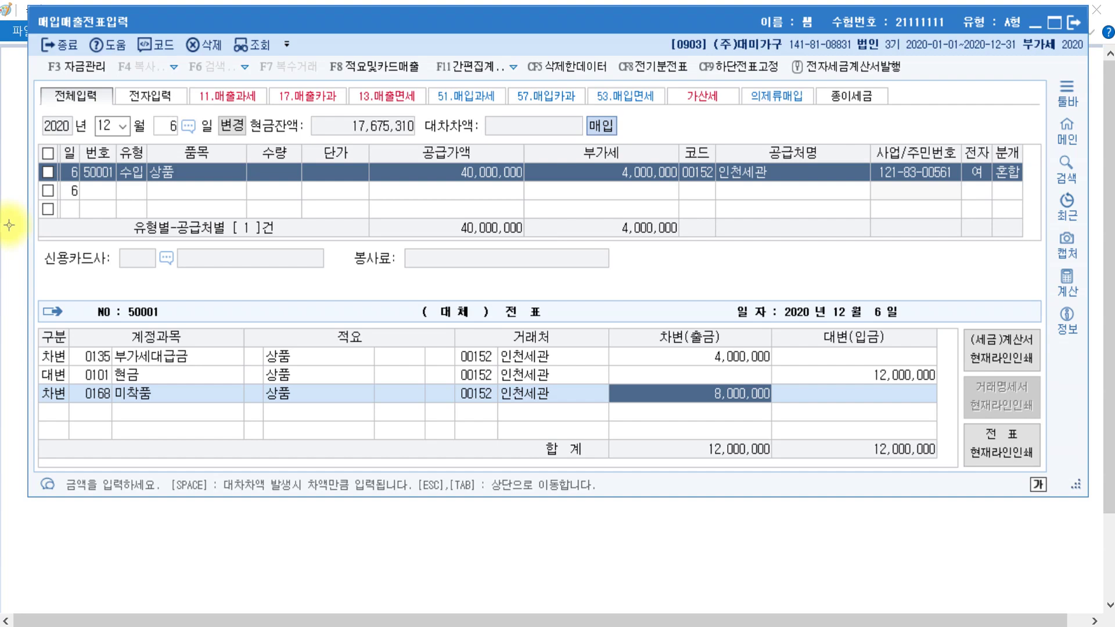
left_click(98, 400)
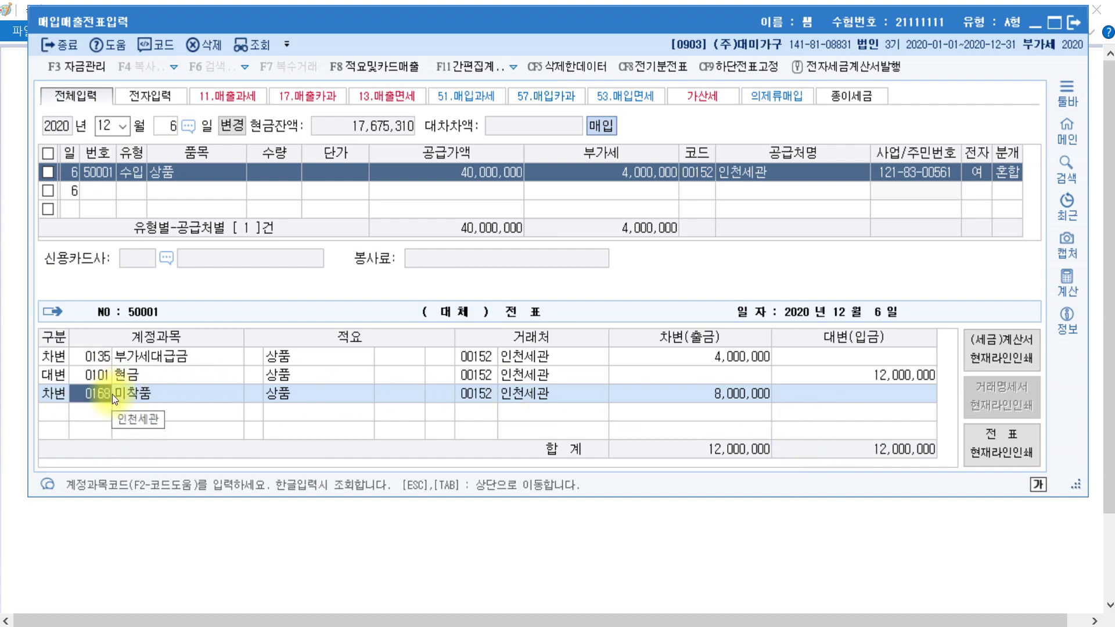
left_click(57, 378)
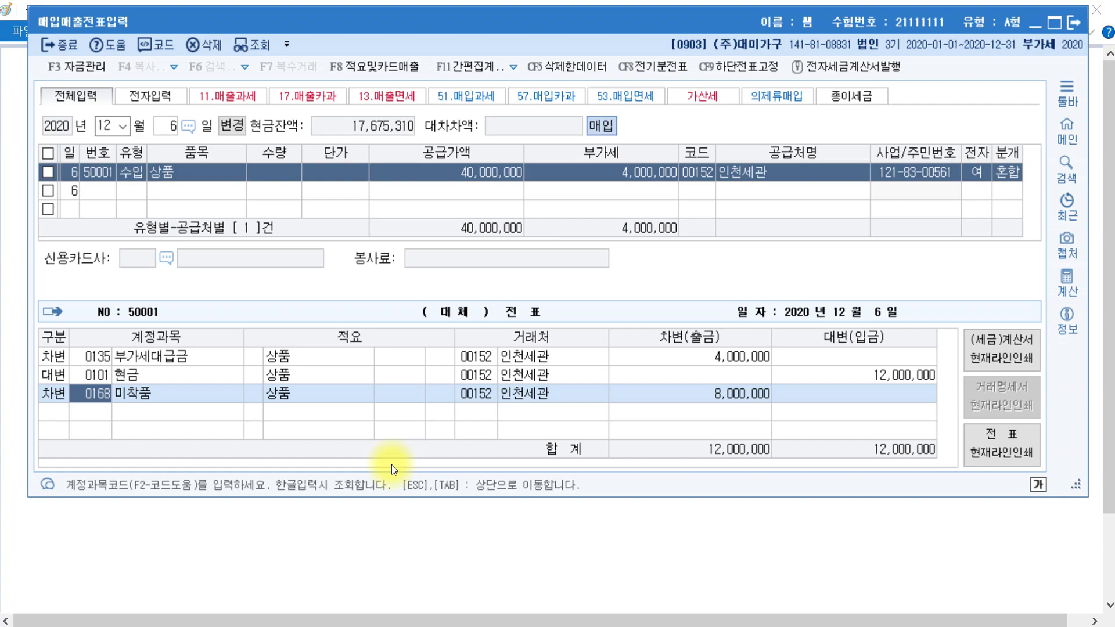
key("alt+Tab")
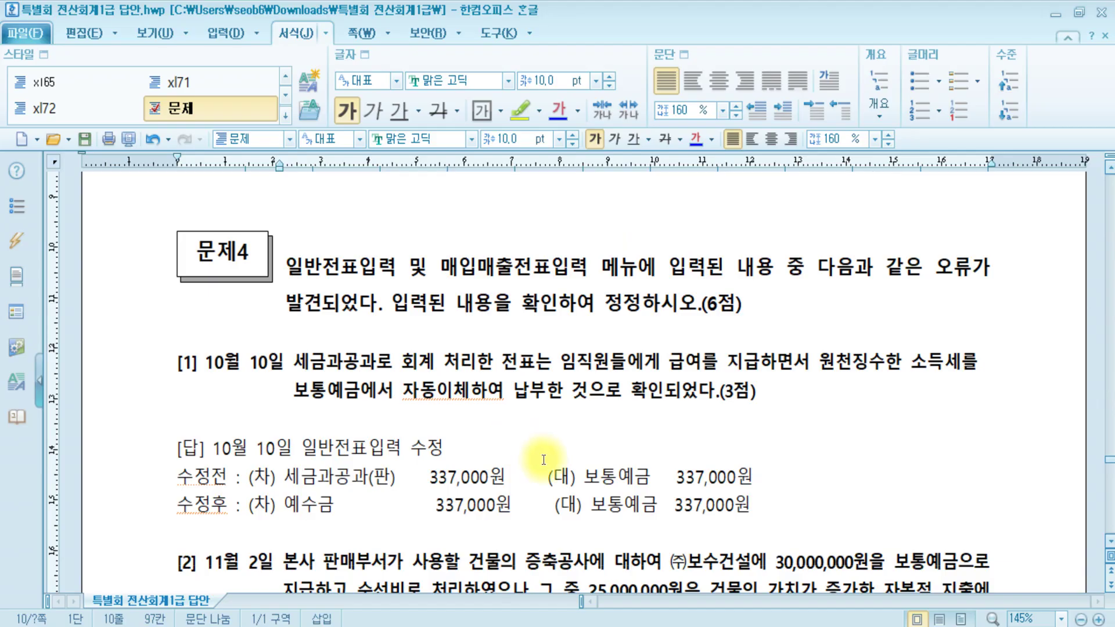
- Highlight 원천징수한 소득세 and the corrected 예수금 337,000원 answer for item [1]
left_click(944, 275)
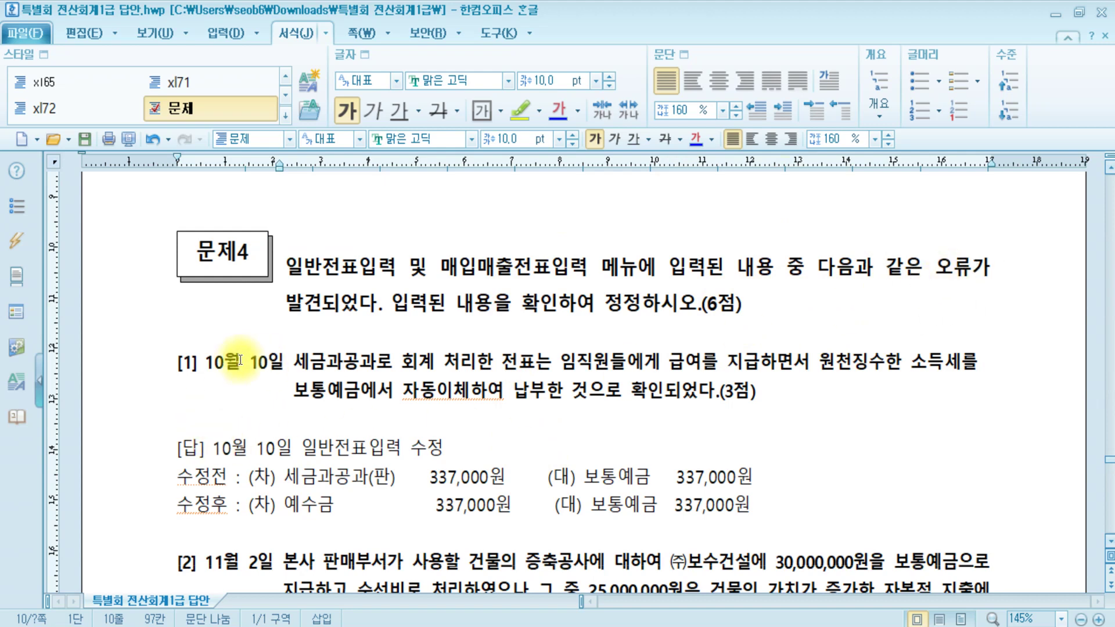
left_click(352, 367)
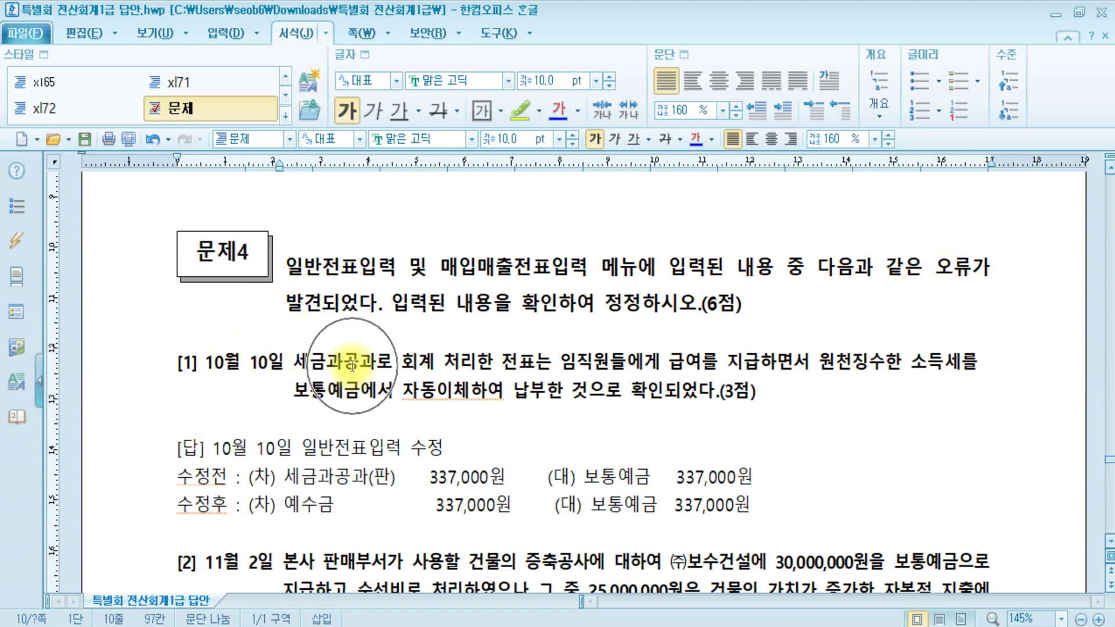
left_click(558, 365)
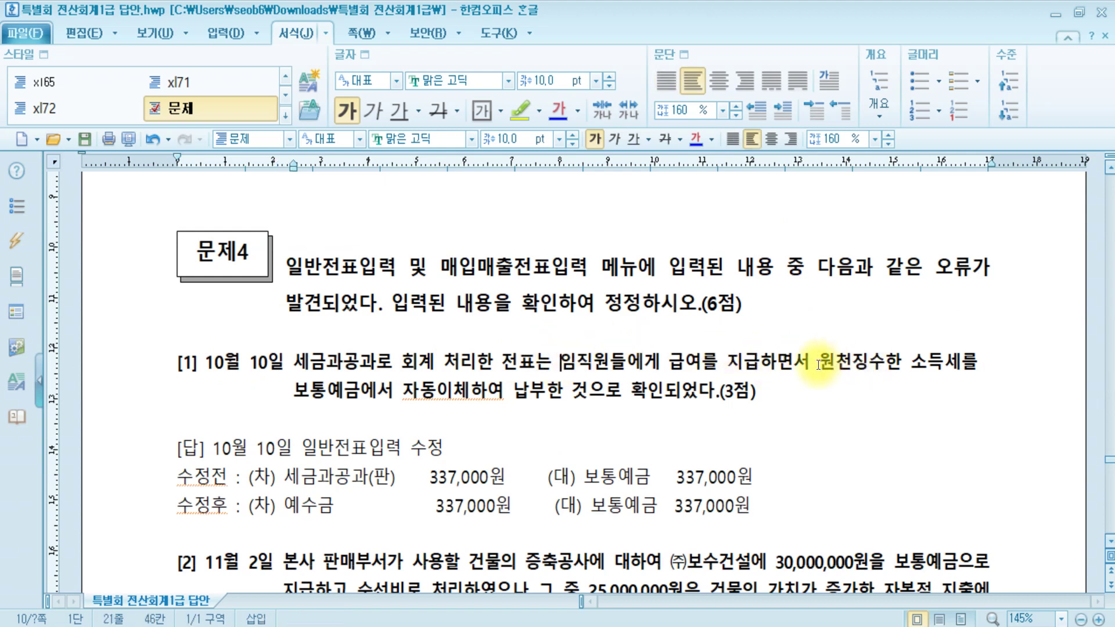
left_click_drag(819, 363, 962, 364)
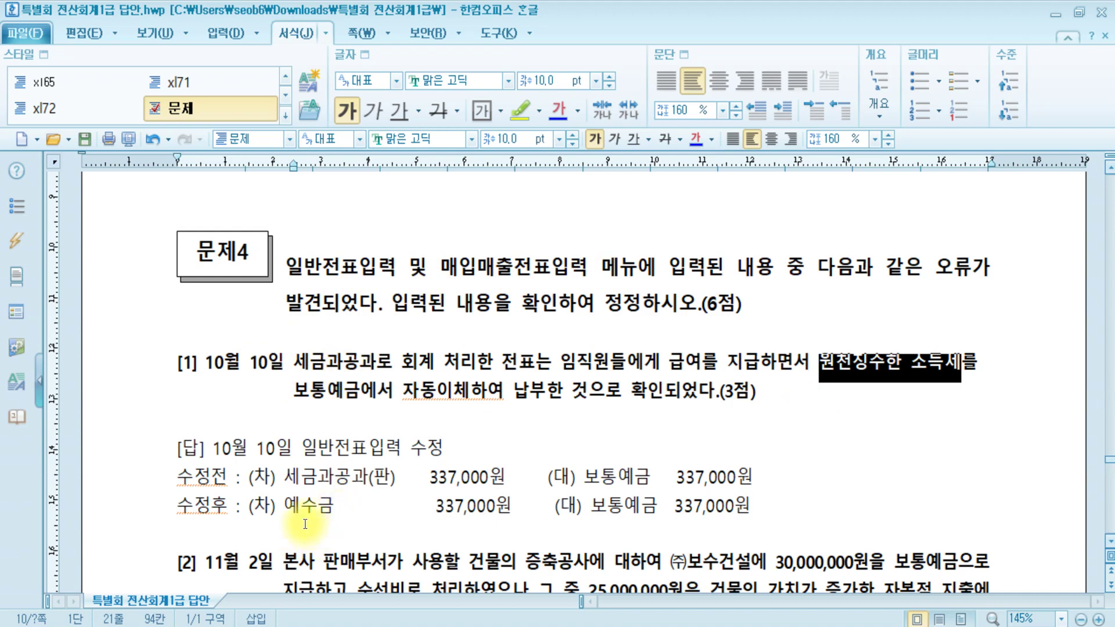
left_click_drag(277, 505, 546, 506)
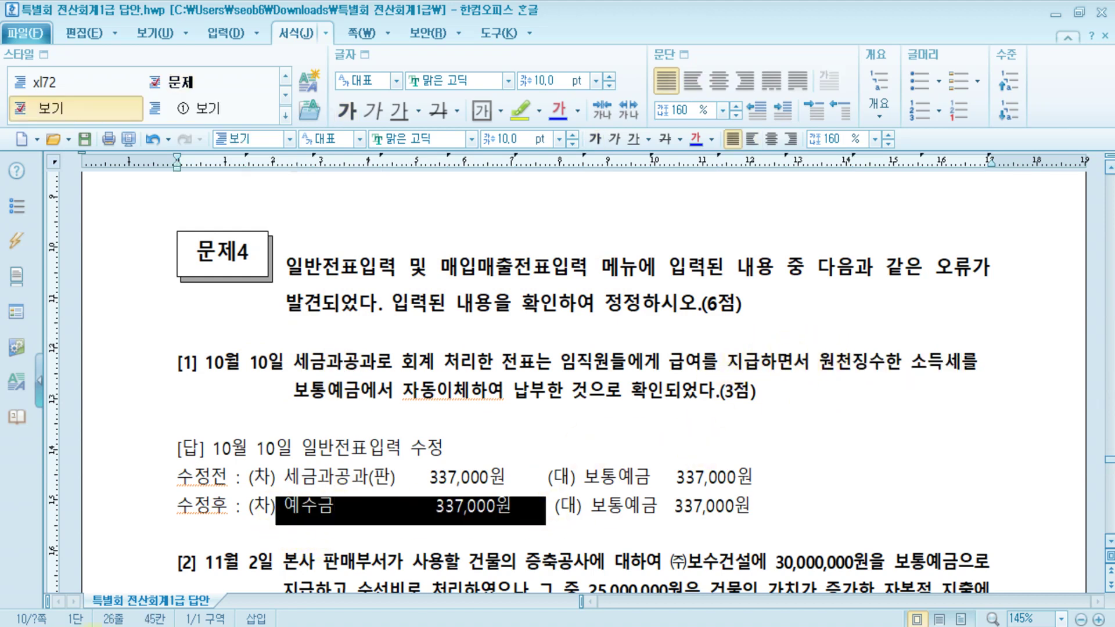
left_click(250, 552)
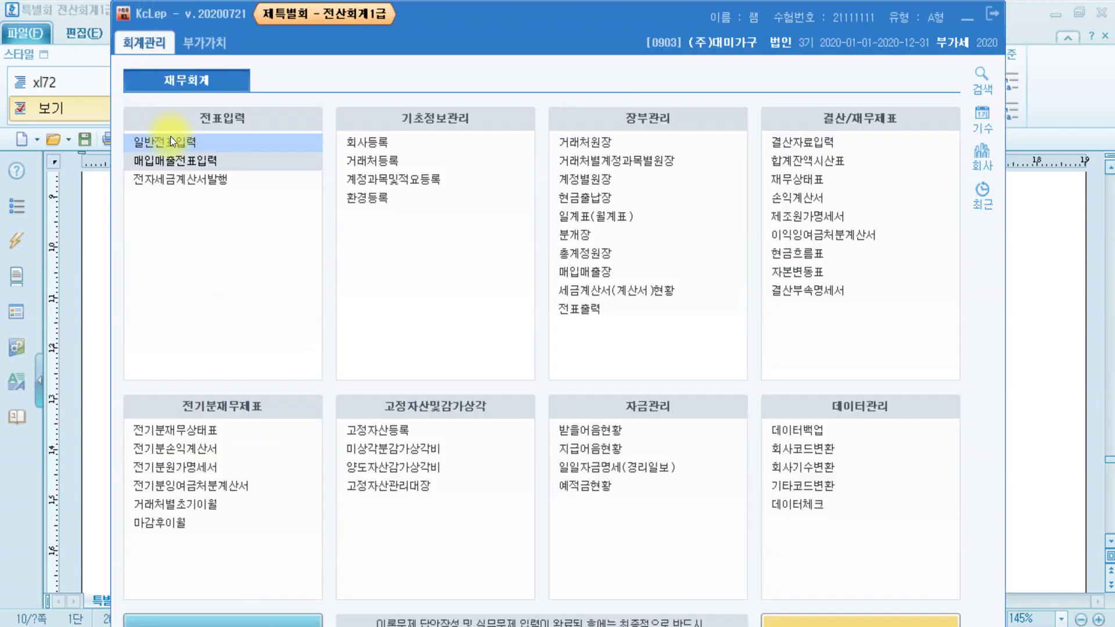
- Open the general voucher entry for October 10 and resize the window to show all columns
key("Return")
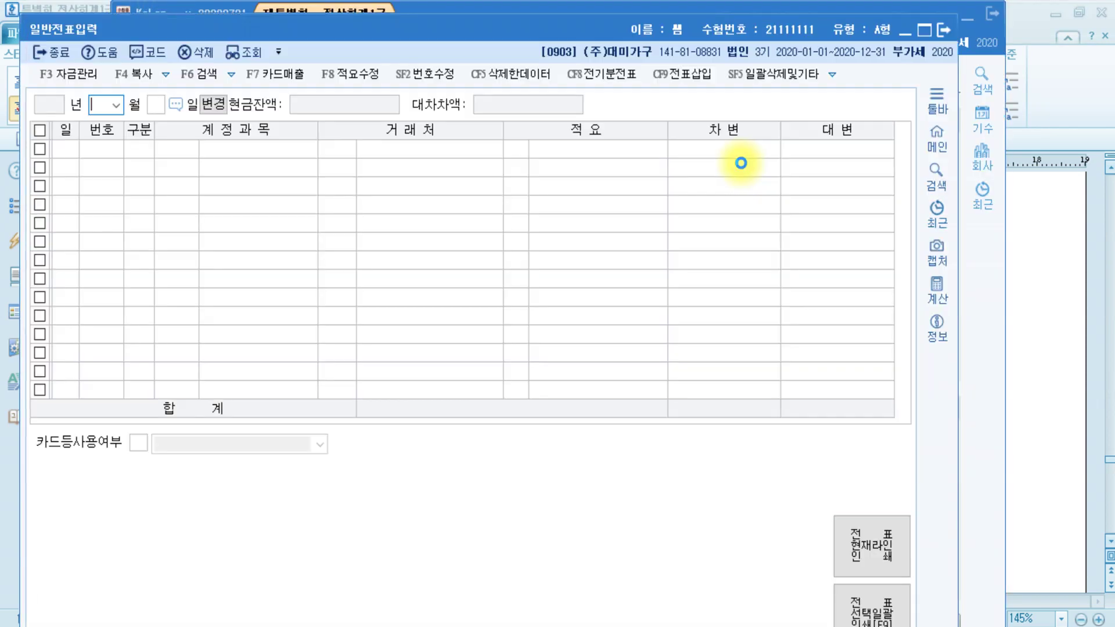
type("10")
key("Return")
type("10")
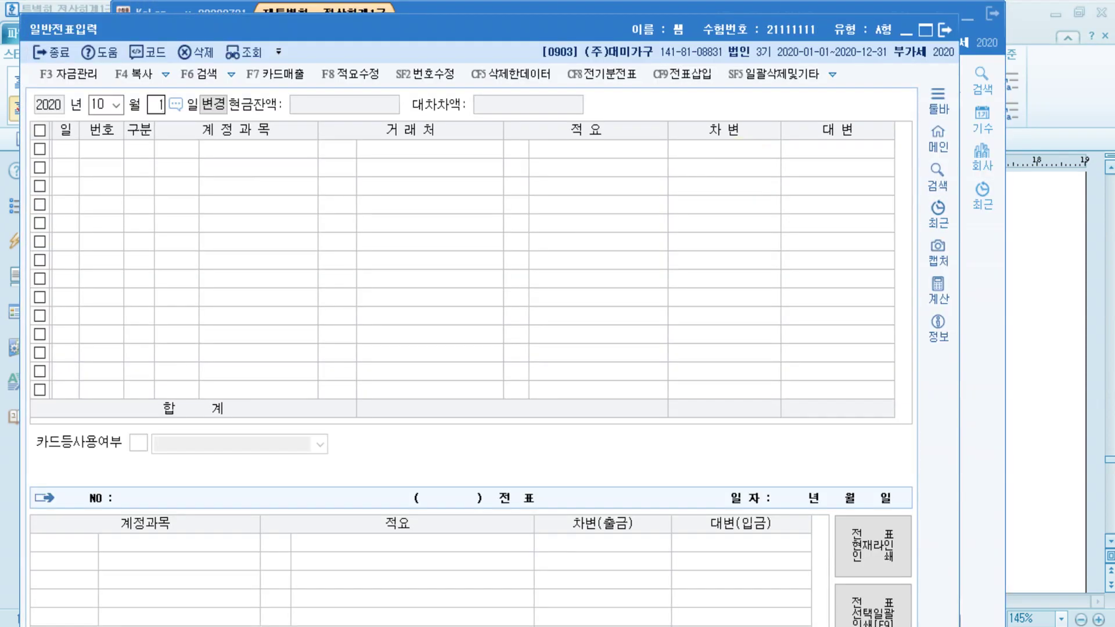
key("Return")
mouse_move(730, 14)
left_mouse_down()
mouse_move(725, 124)
mouse_move(728, 29)
left_mouse_up()
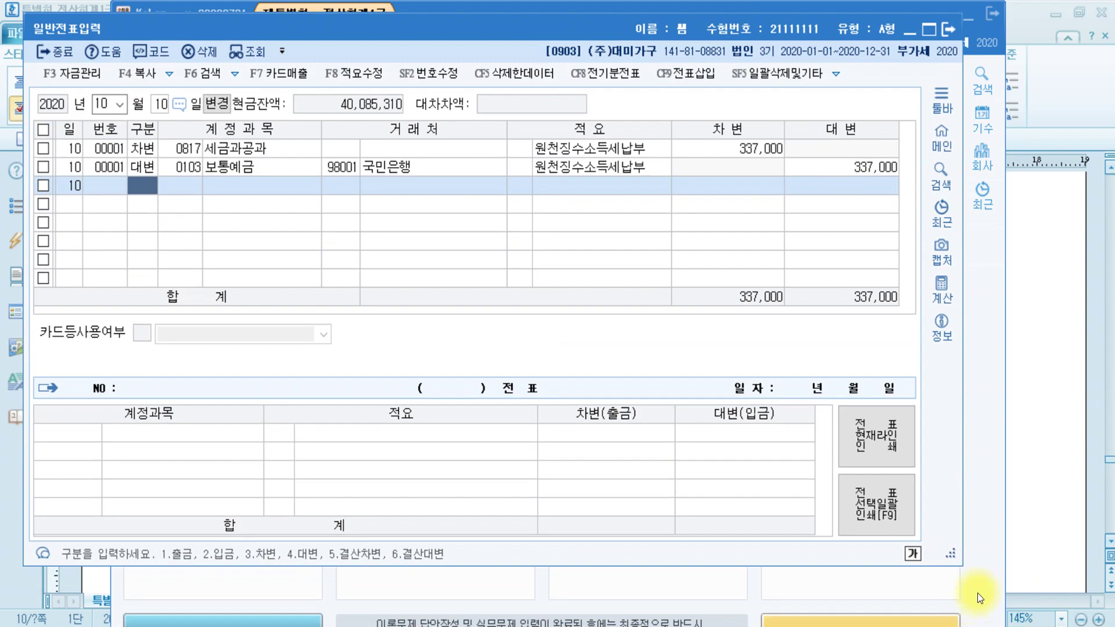
left_click_drag(956, 555, 1079, 530)
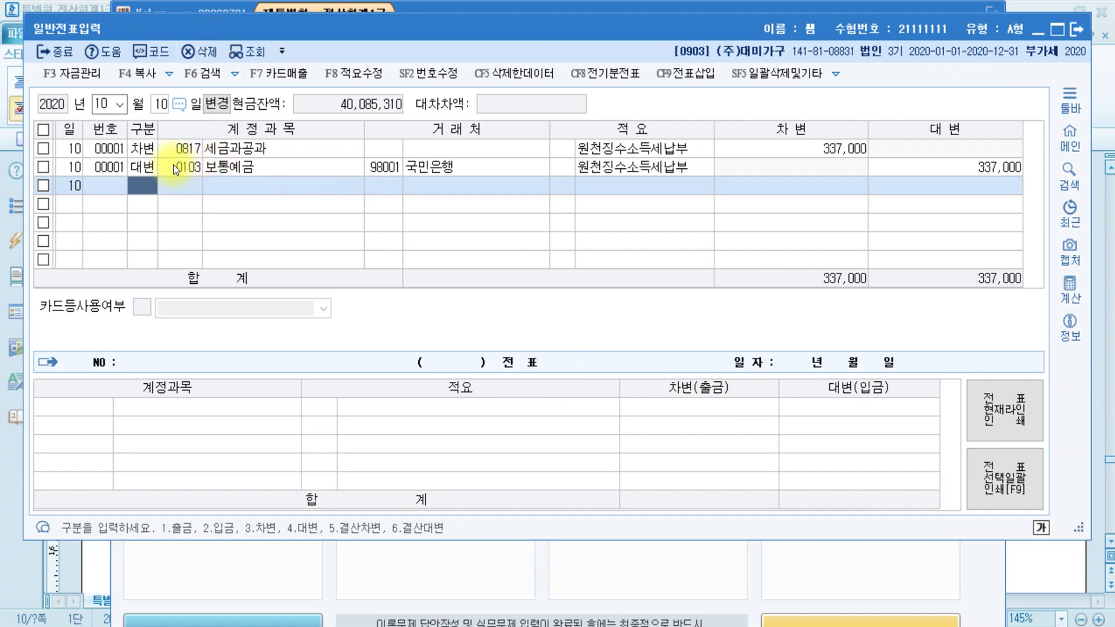
- Change the October 10 debit account from 0817 세금과공과 to 0254 예수금 for 337,000
left_click(155, 151)
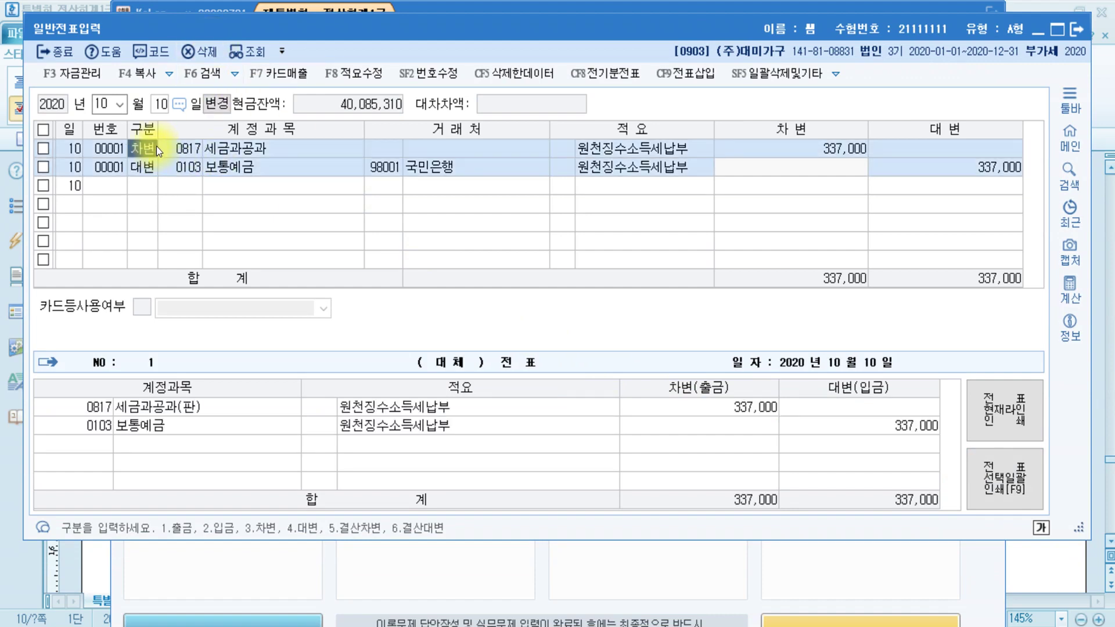
left_click(197, 149)
type("ㅇ")
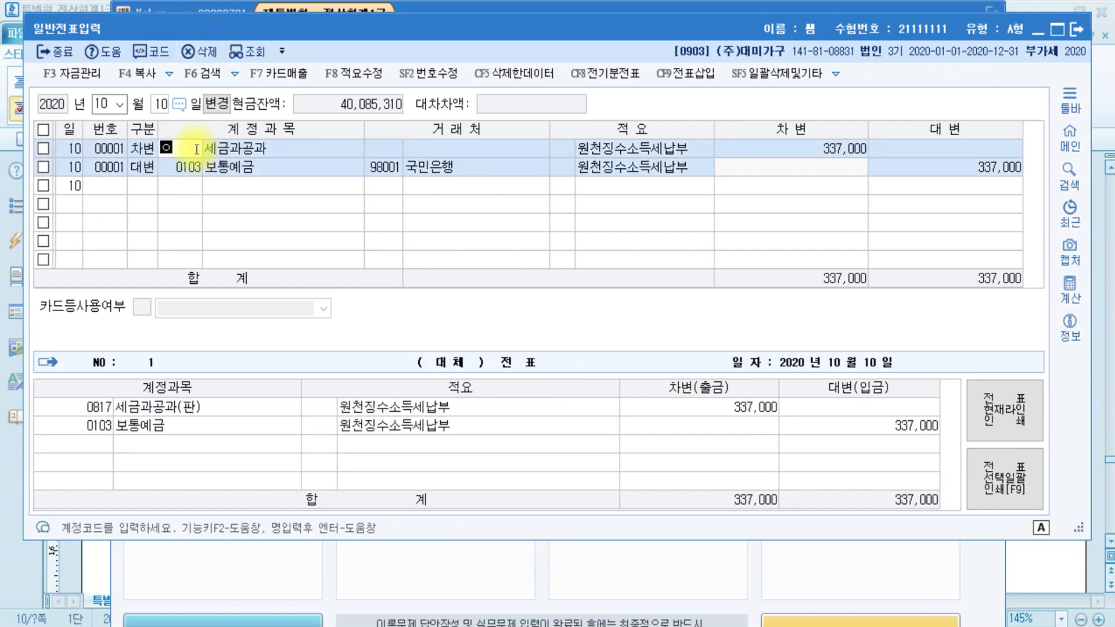
type("예수")
key("Return")
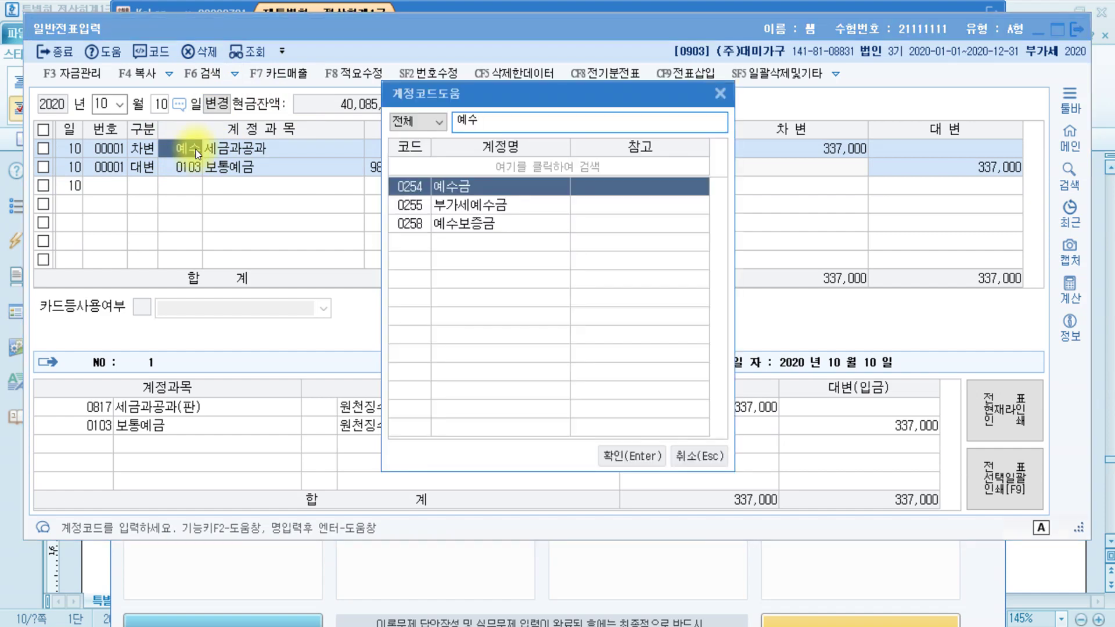
key("Return")
key("Return")
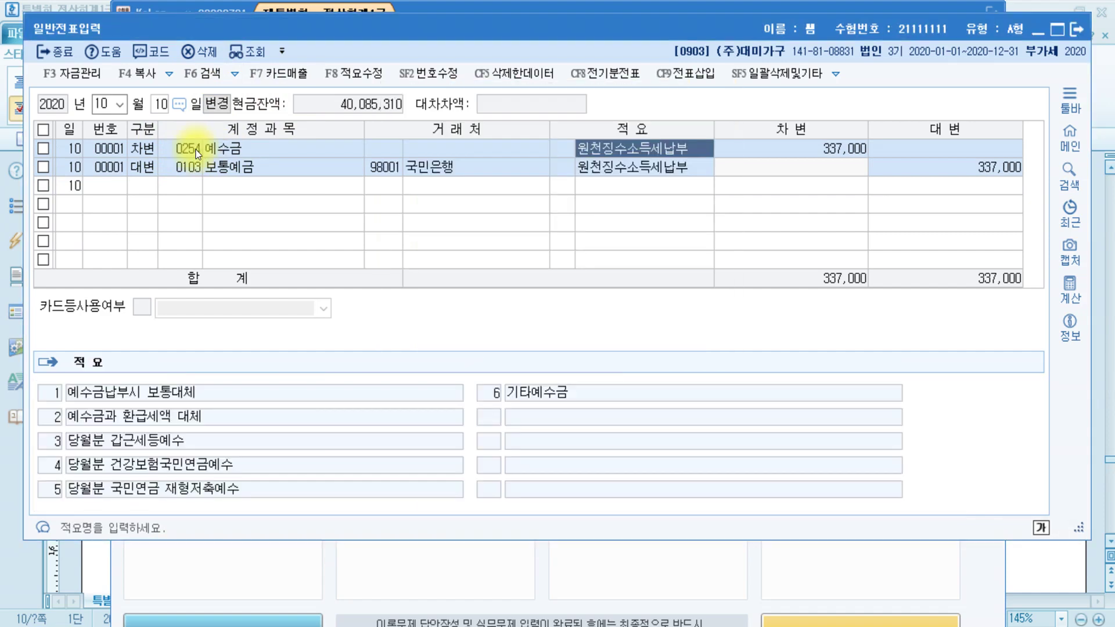
key("Return")
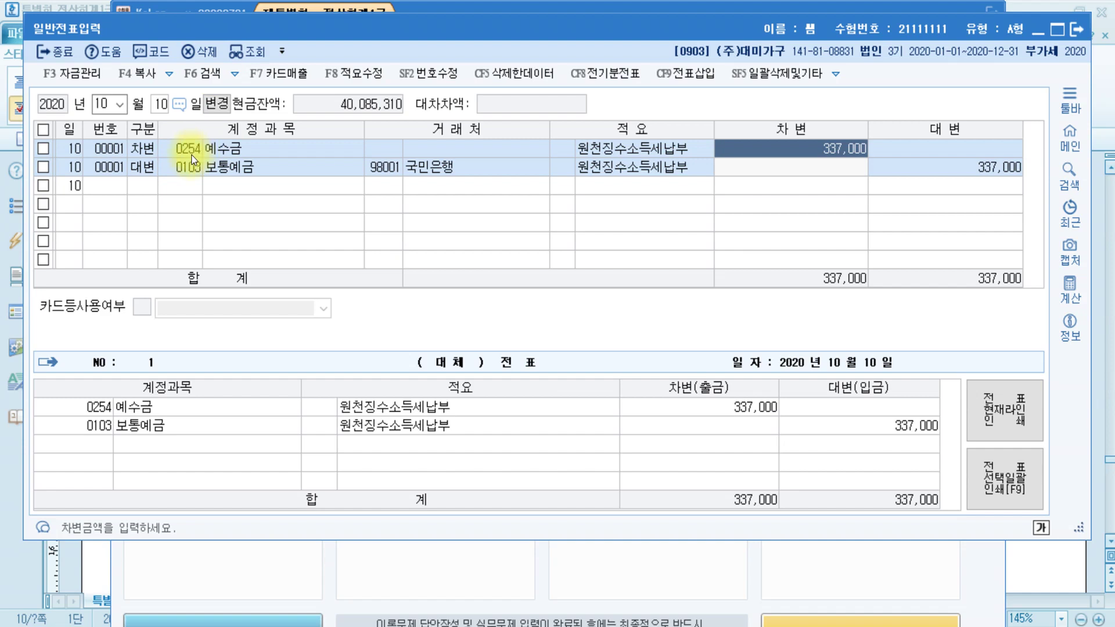
left_click(197, 163)
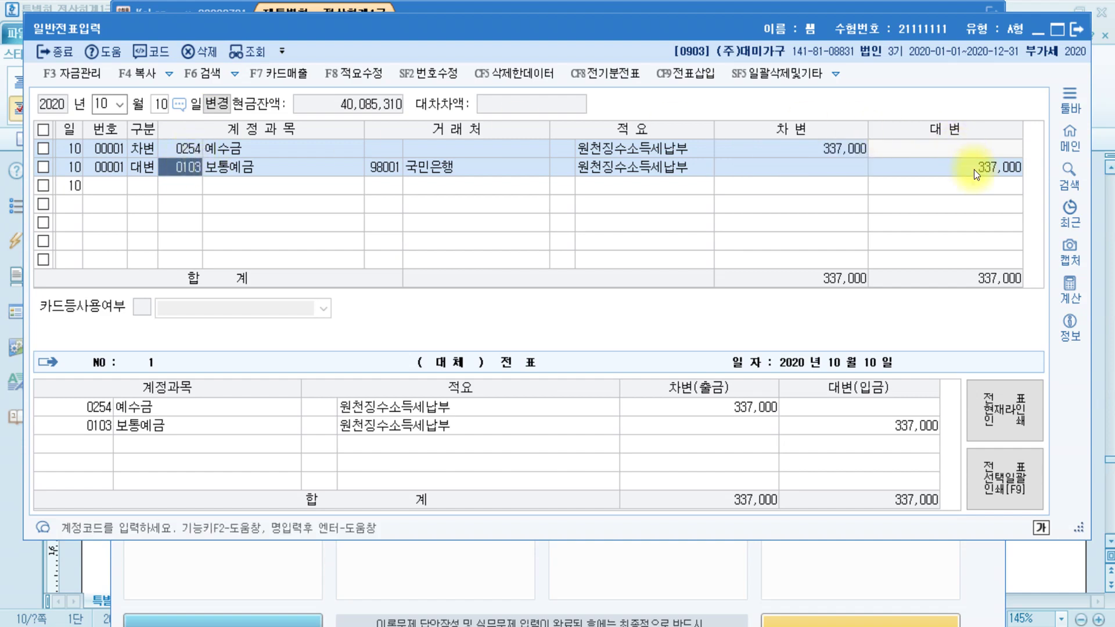
key("Return")
key("Return")
key("Return")
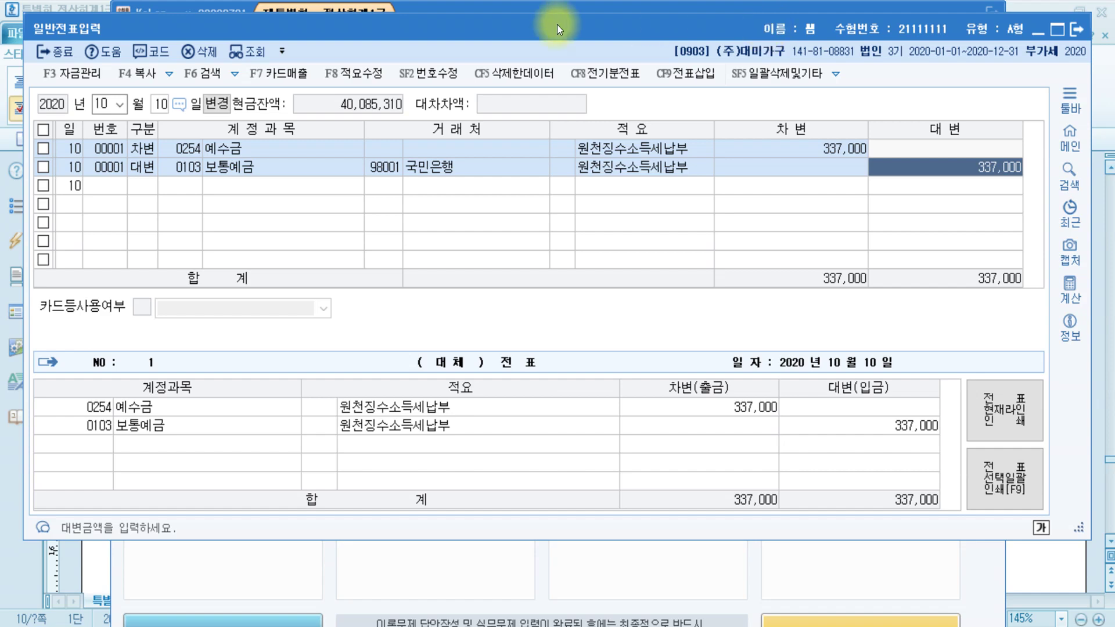
left_click(99, 582)
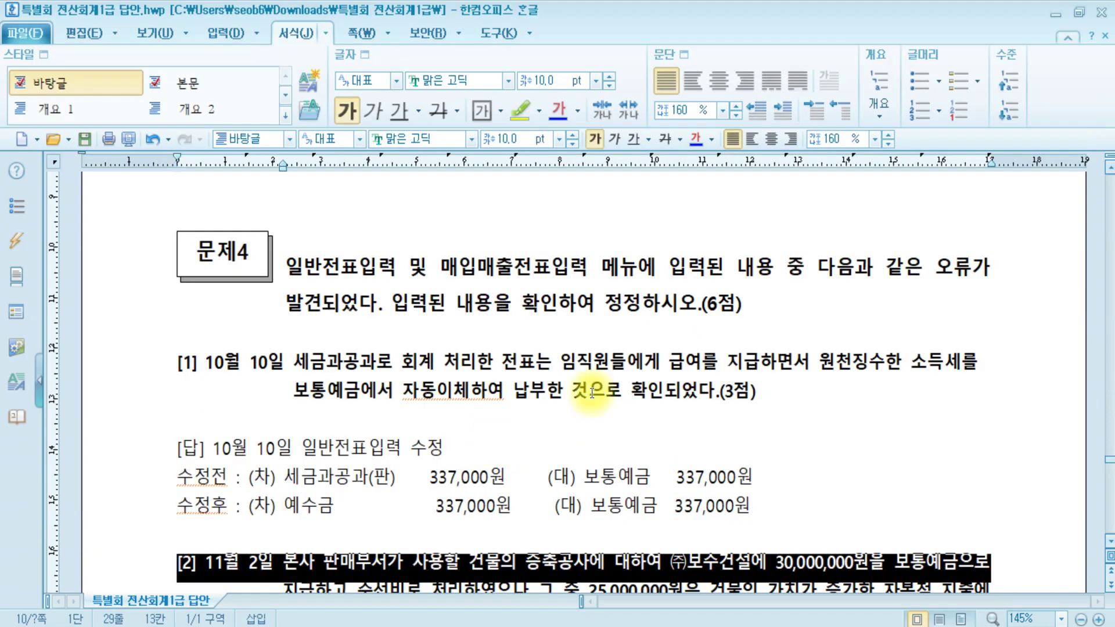
- Review item [2], highlighting the 수선비 phrase and the 25,000,000원 capital expenditure
scroll(575, 396, "down", 2)
scroll(575, 396, "down", 1)
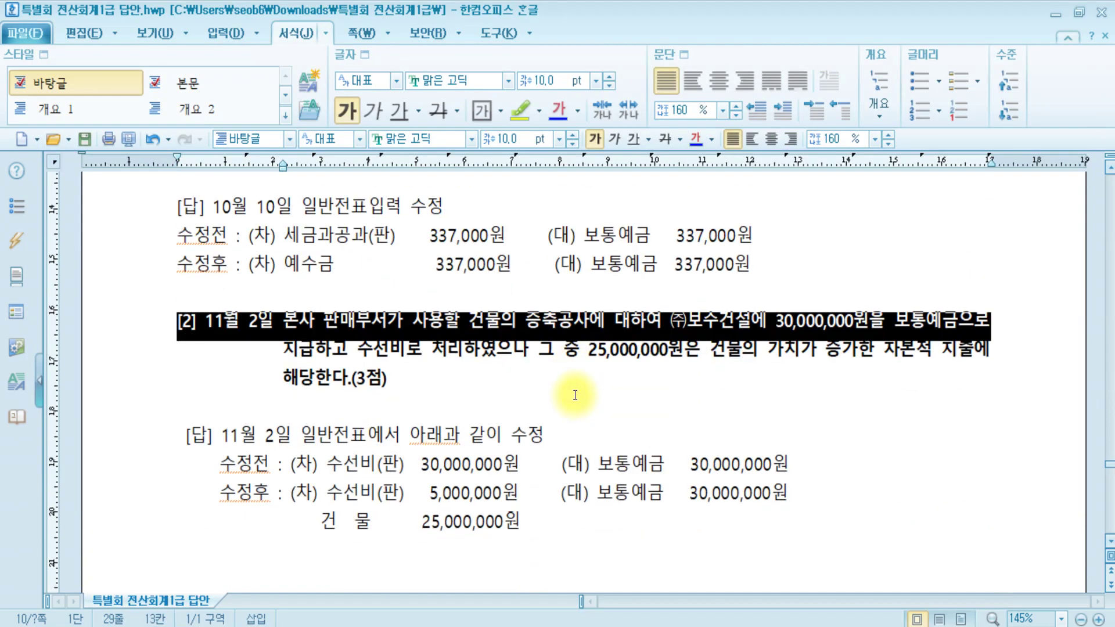
left_click(440, 381)
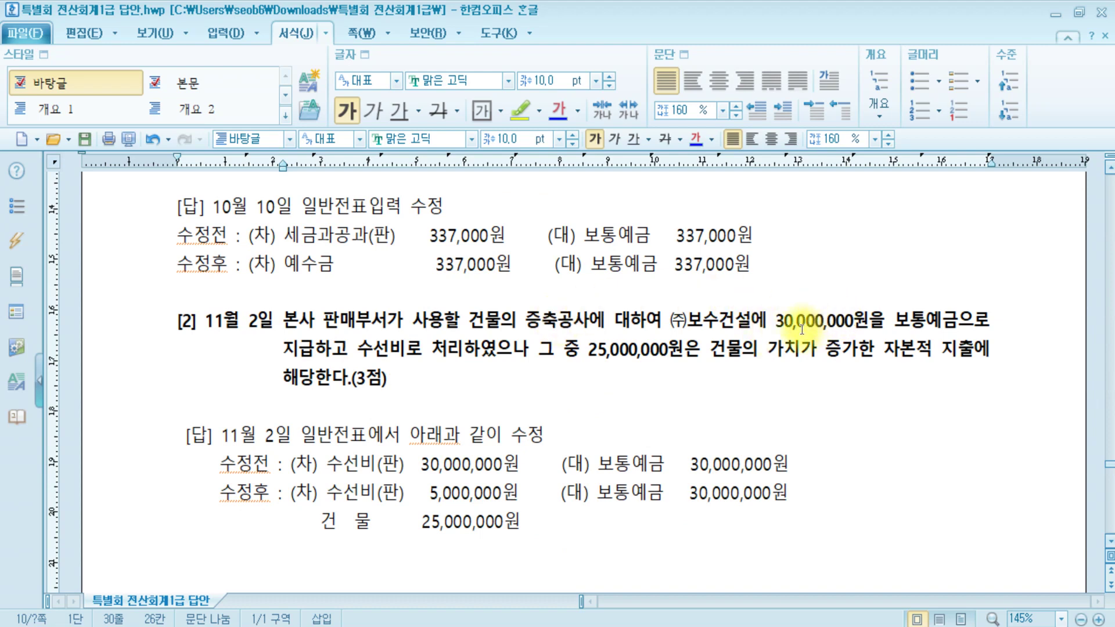
left_click(360, 348)
left_click_drag(361, 349, 1025, 354)
left_click(653, 378)
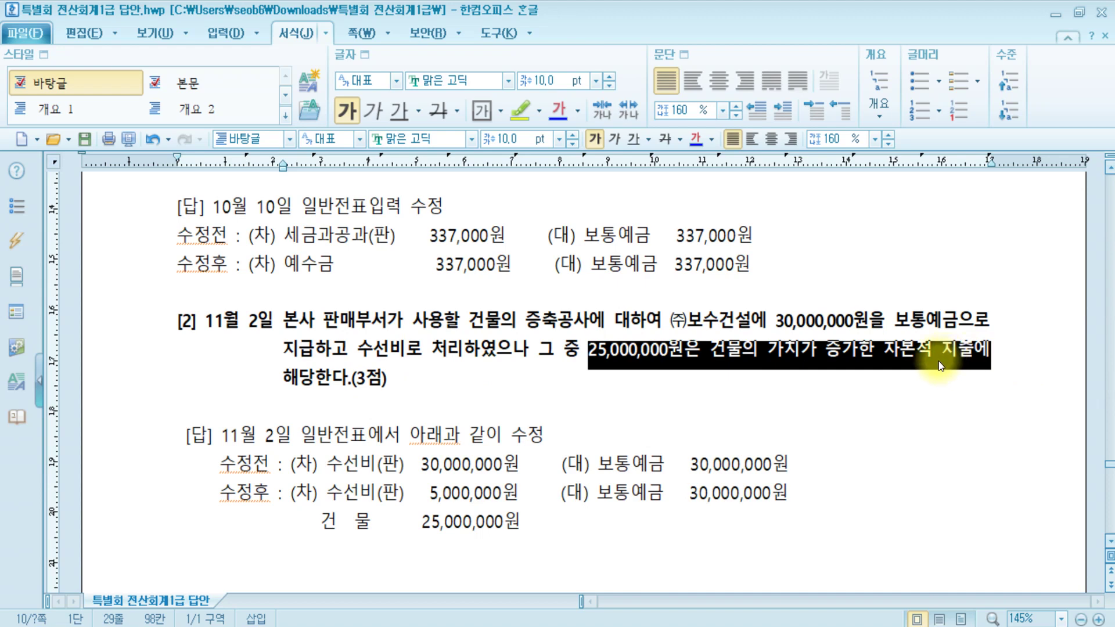
left_click(434, 393)
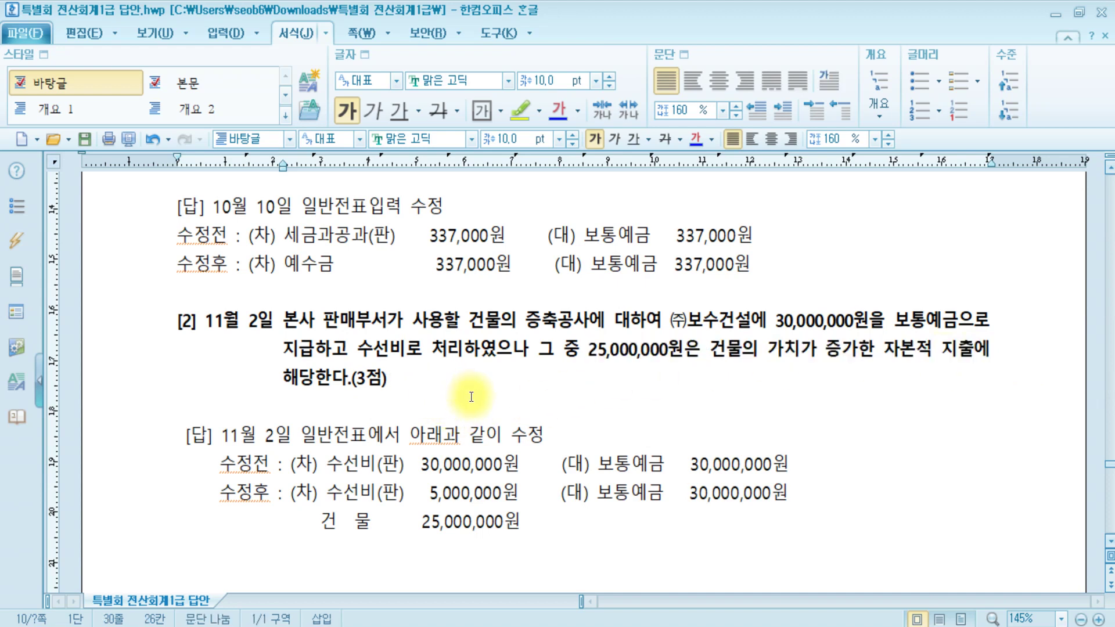
- Add note lines '수익적지출 : 수선비' and '자본적지출 : 자산에 포함' under item [2]
key("Return")
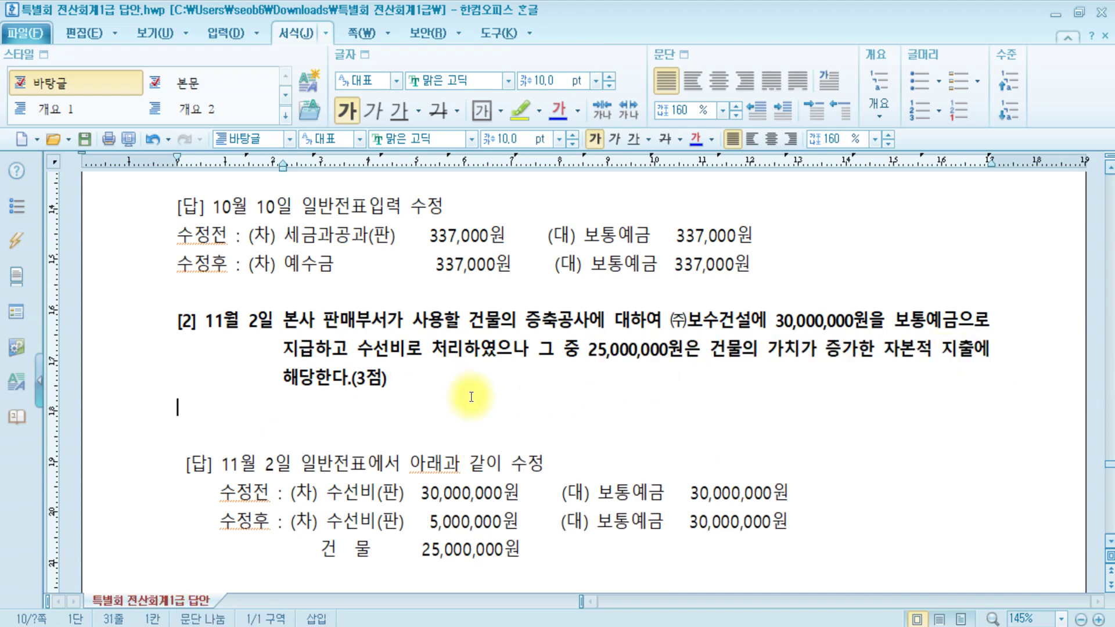
type("수익적ㅈ")
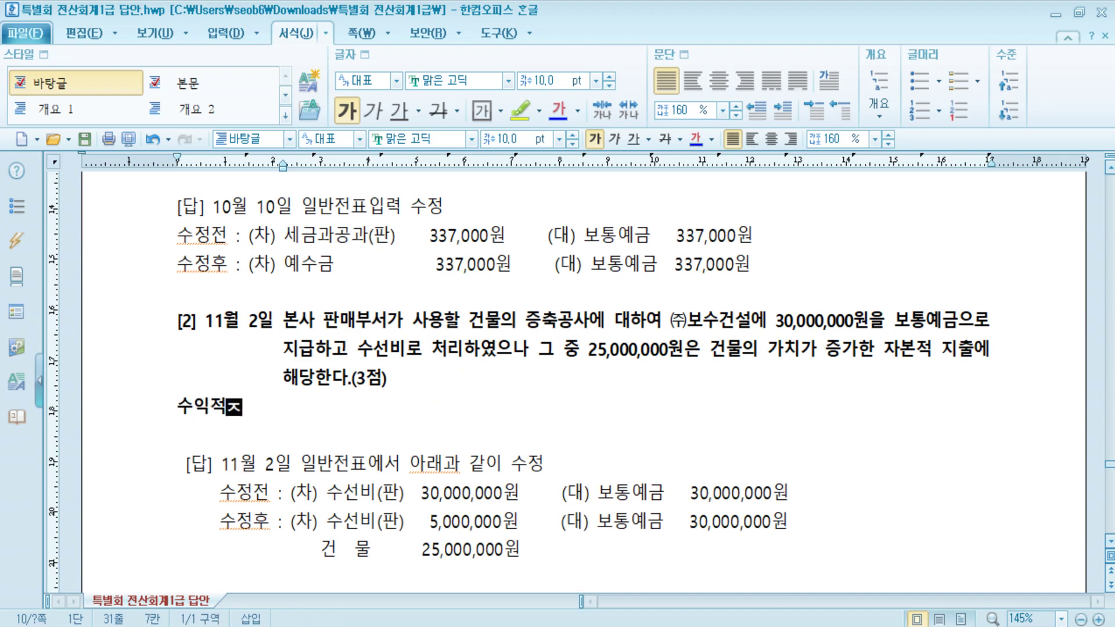
type("지출 : ")
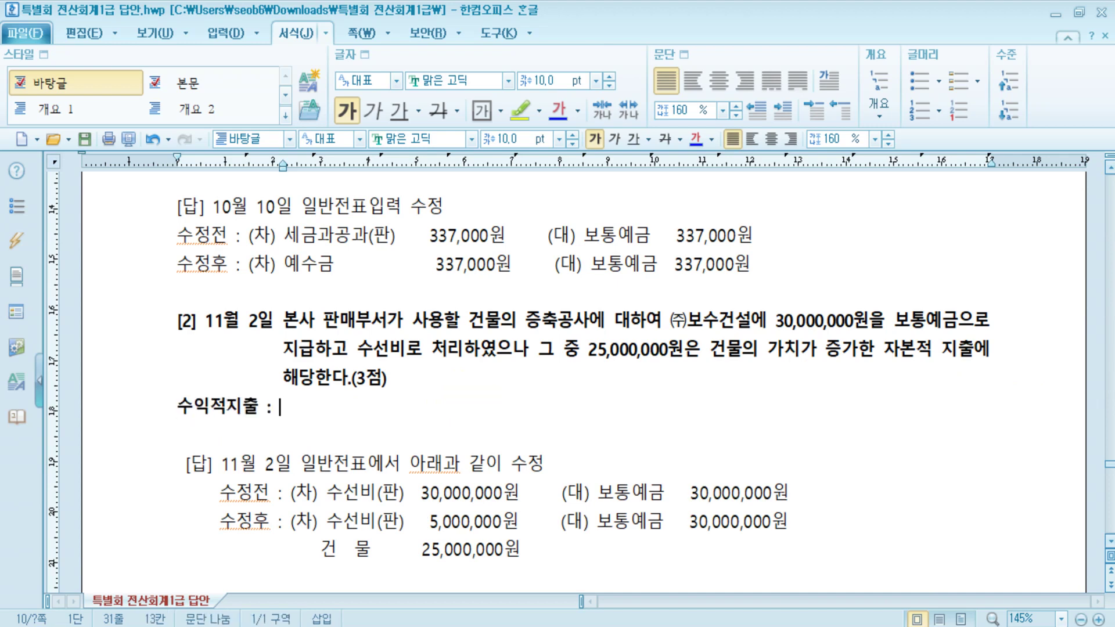
type("수선비")
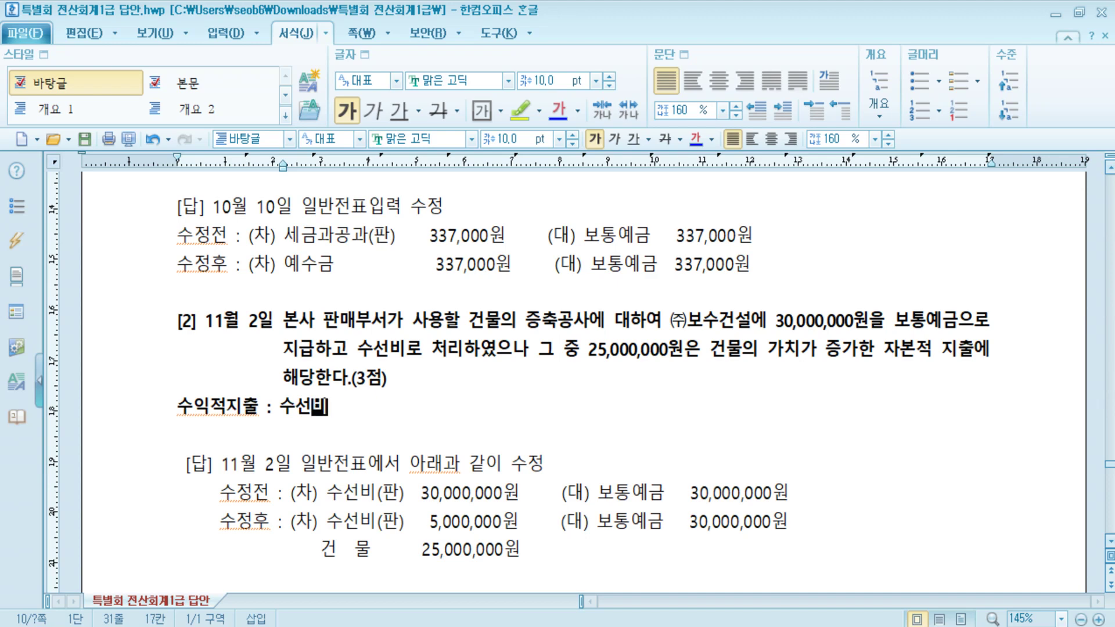
key("Return")
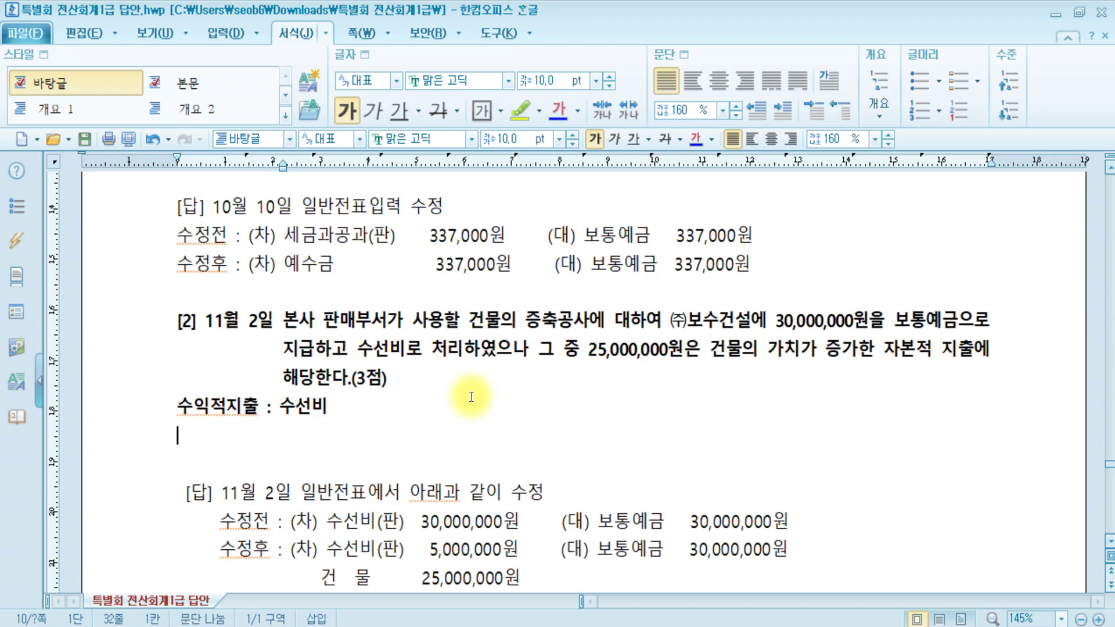
type("자본적지출")
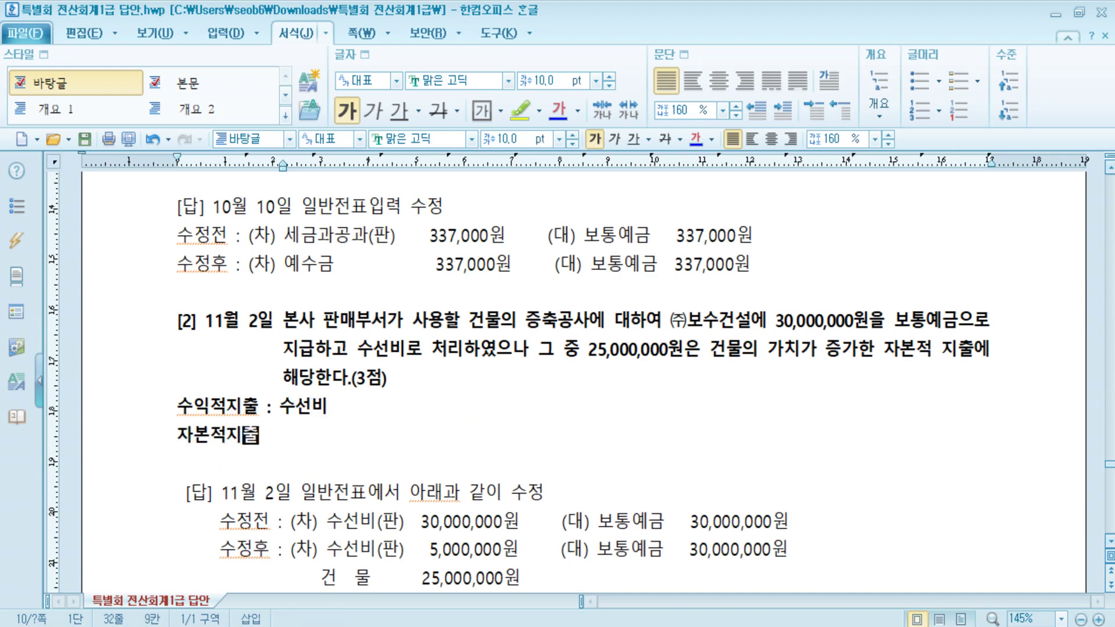
type(" : ")
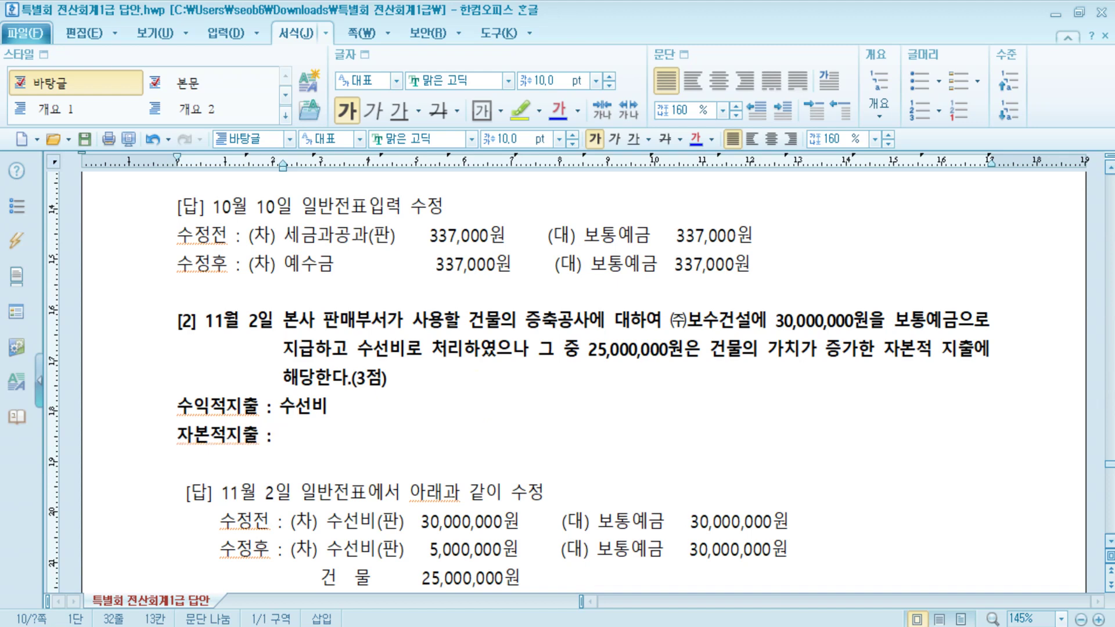
type("자산")
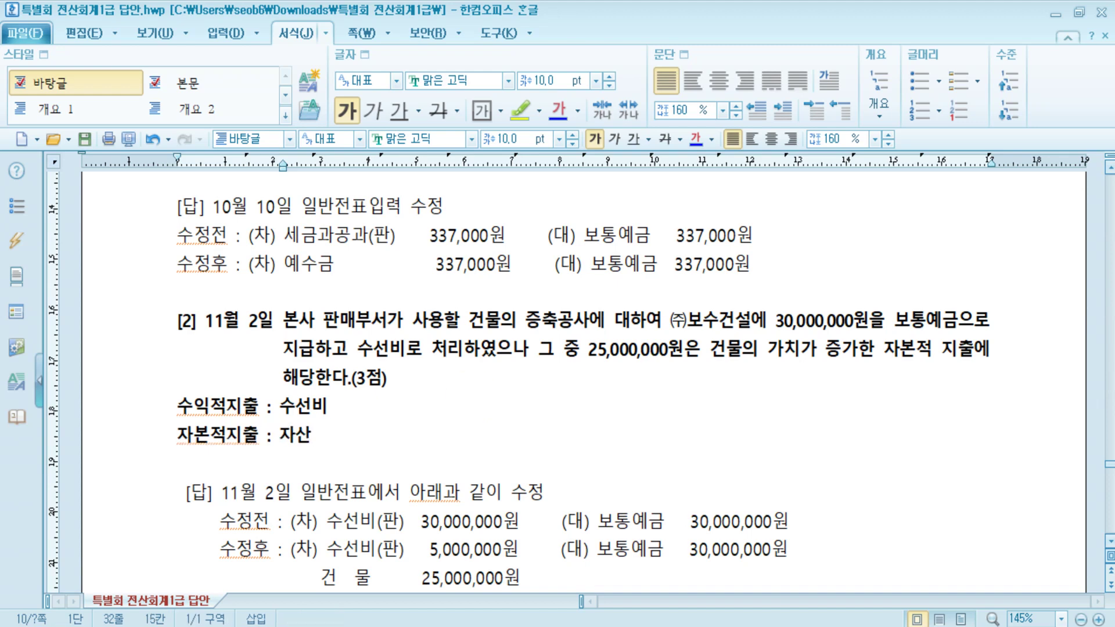
type("ㅇ에 포함")
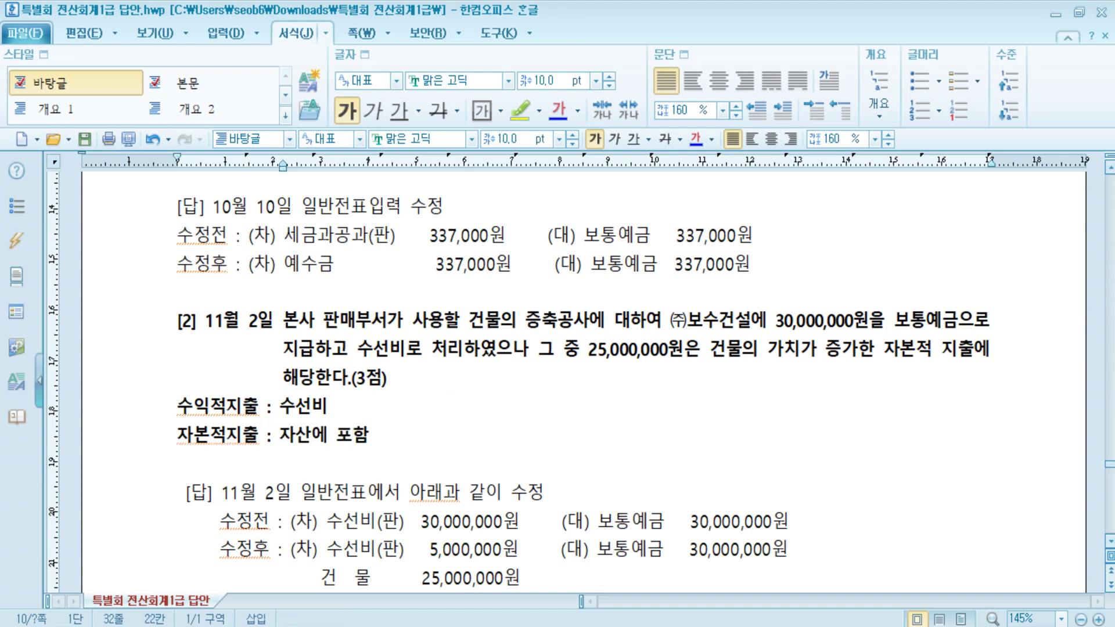
left_click(459, 429)
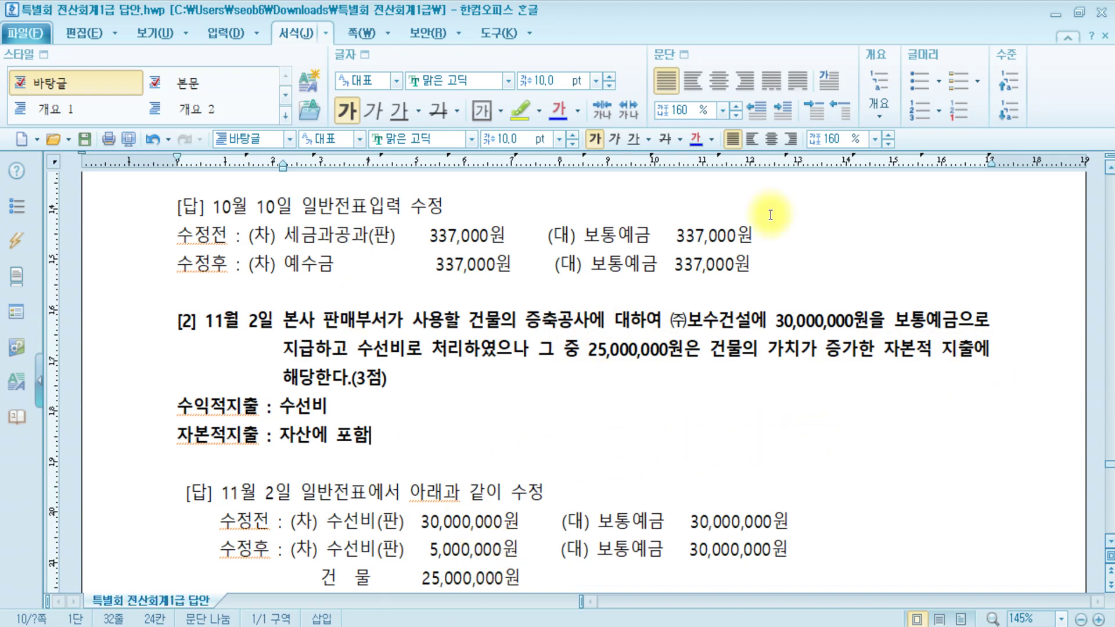
key("alt+Tab")
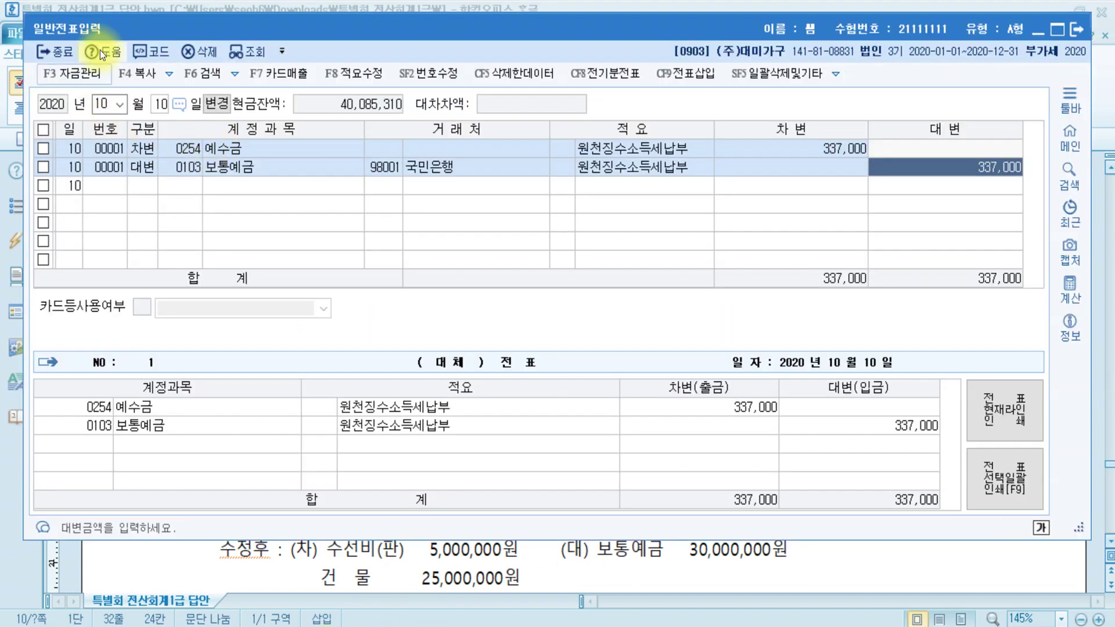
- Load the November 2 voucher and reduce the 수선비 debit to 5,000,000
left_click(107, 104)
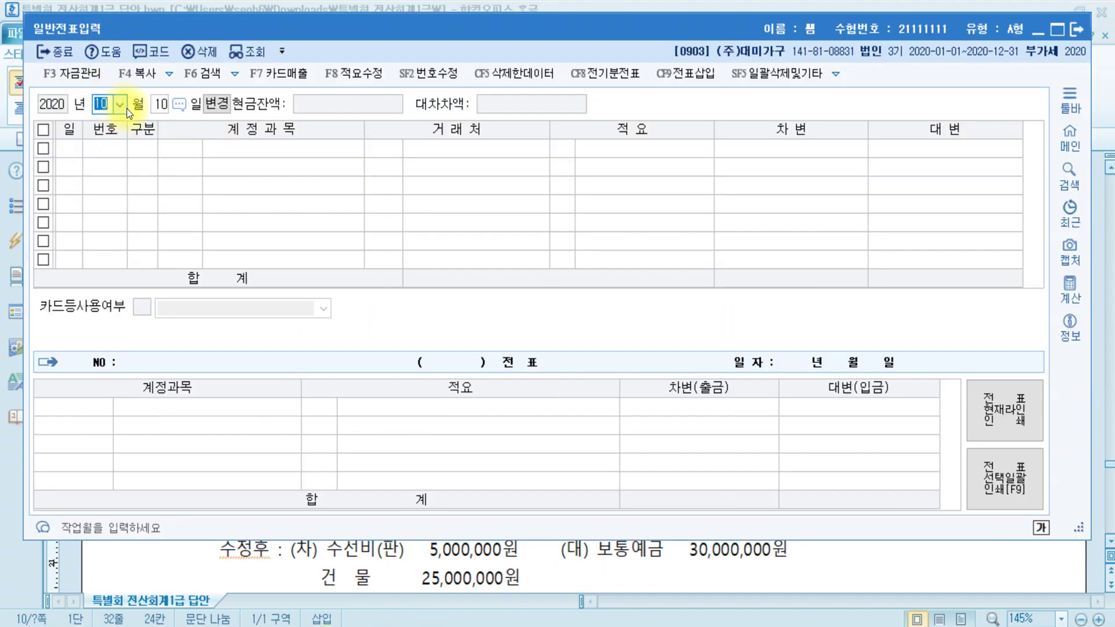
type("11")
key("Return")
type("2")
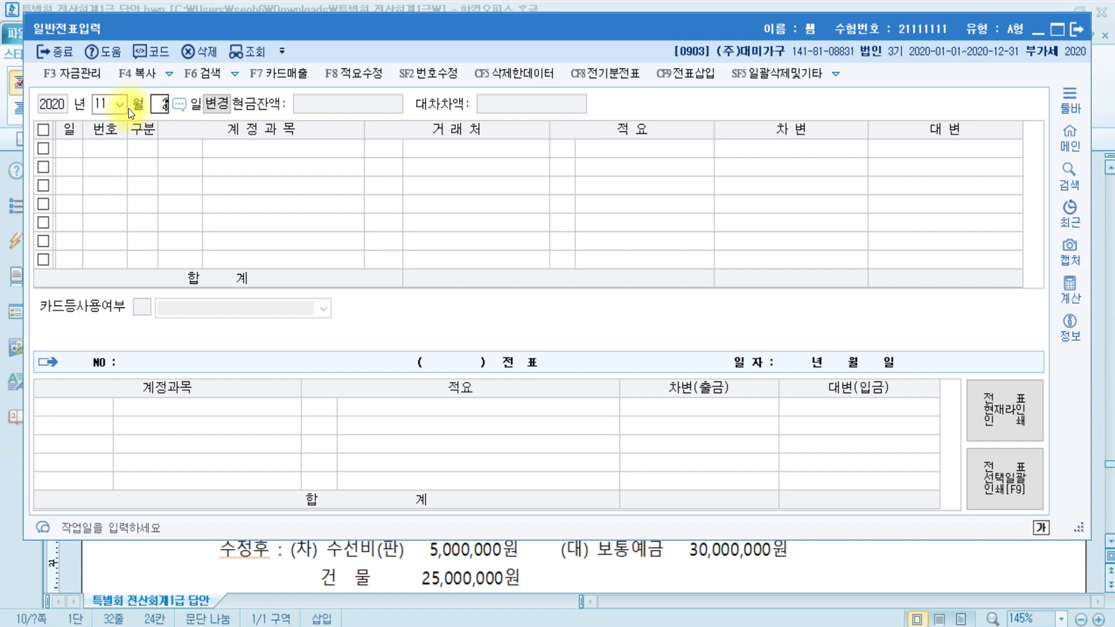
key("Return")
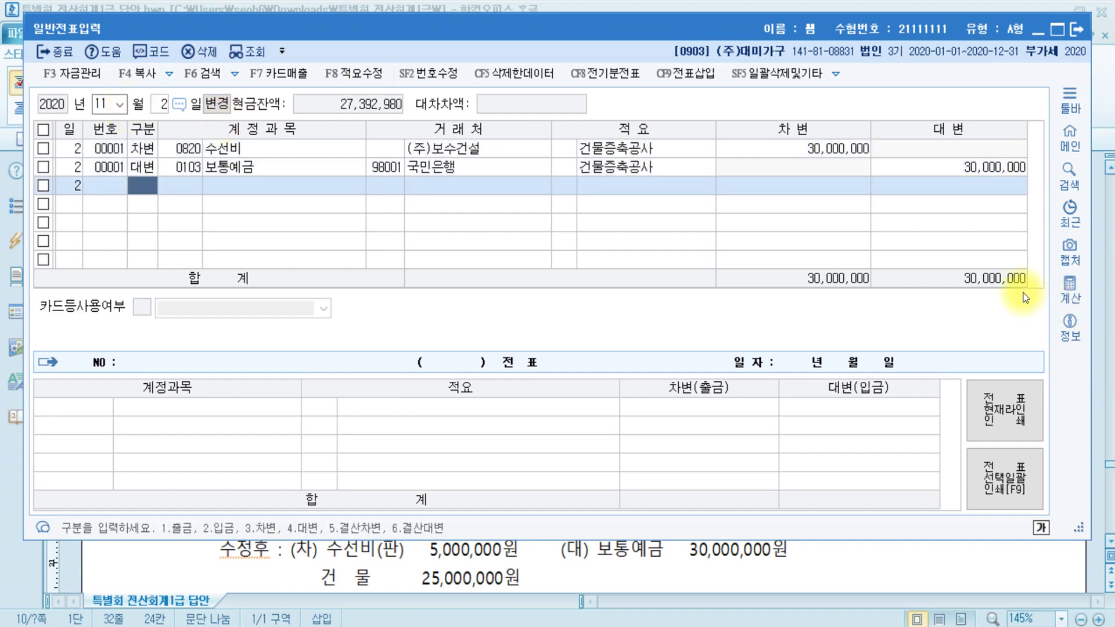
left_click(955, 165)
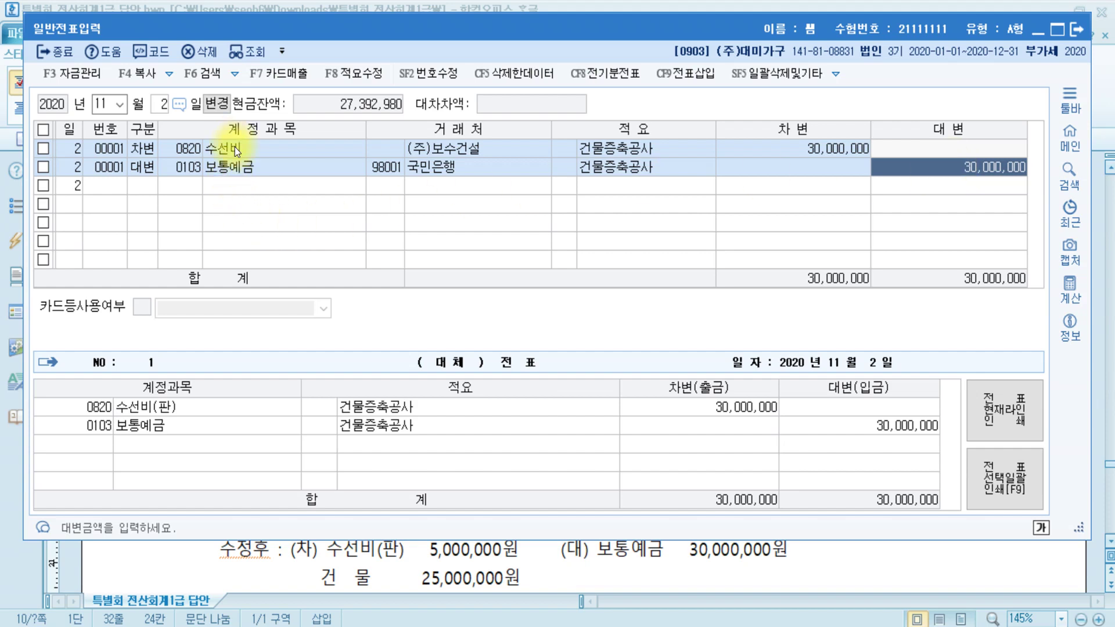
left_click(834, 155)
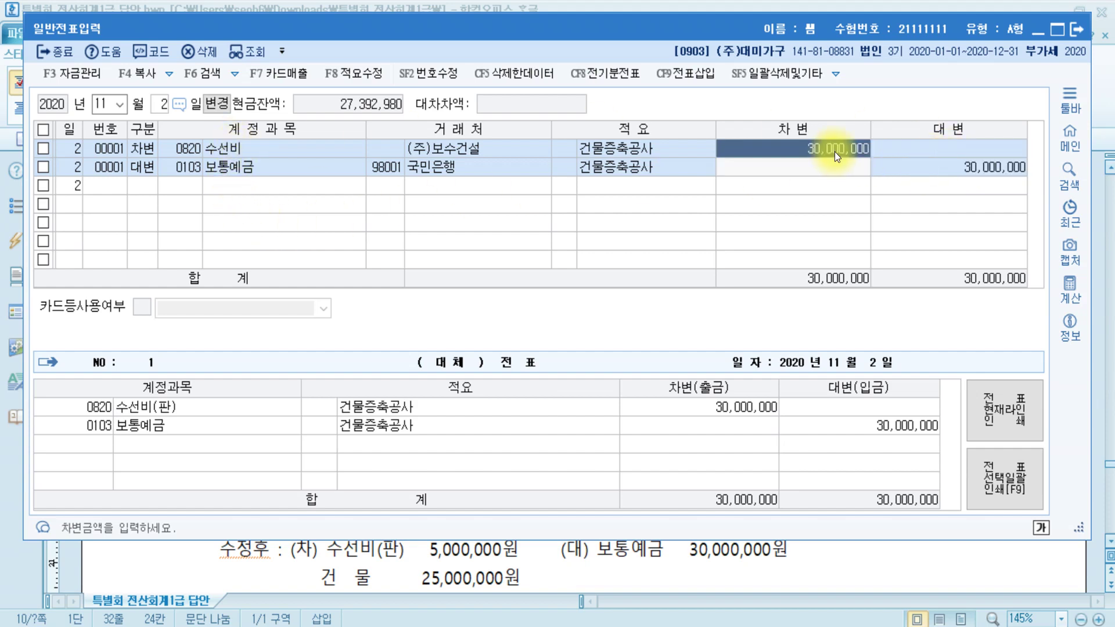
type("5000000")
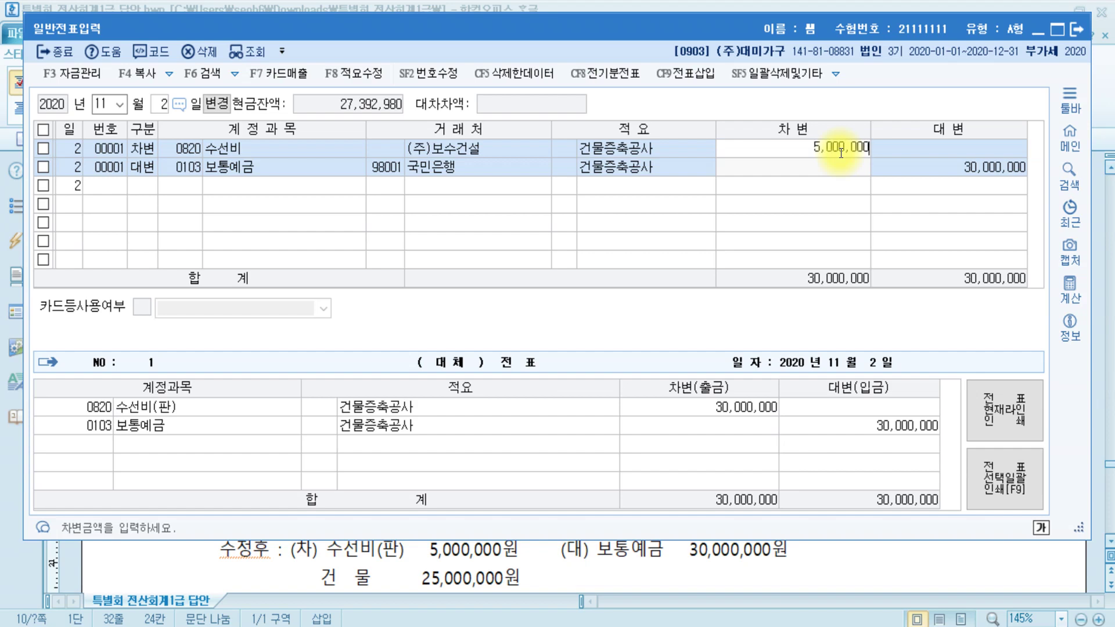
key("Return")
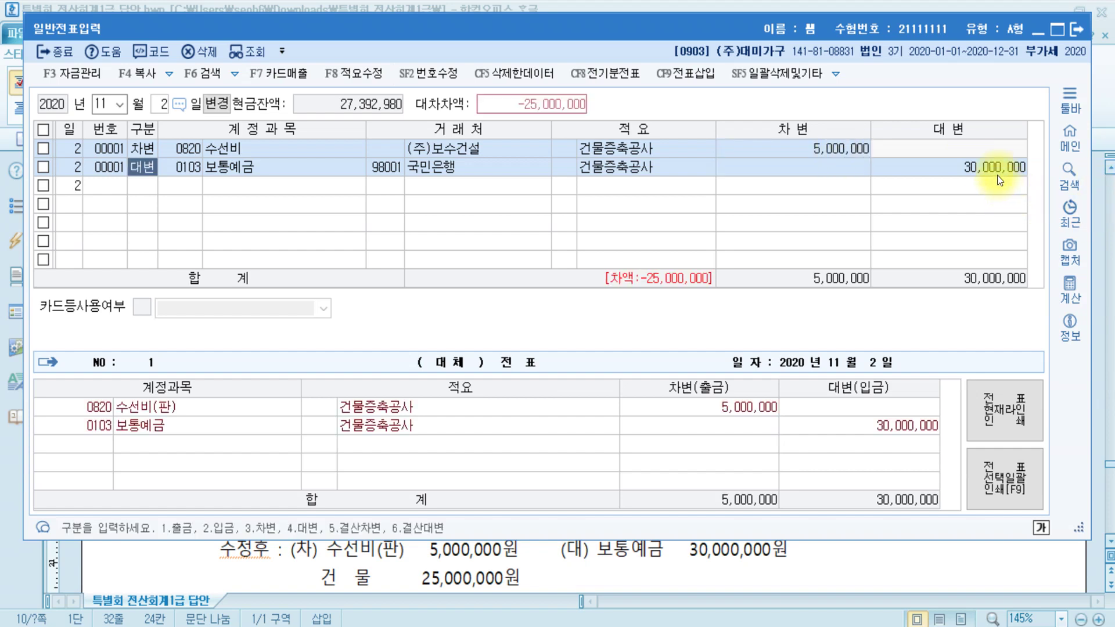
- Add a 0202 건물 debit line of 25,000,000 against the 30,000,000 bank credit
left_click(995, 176)
key("Return")
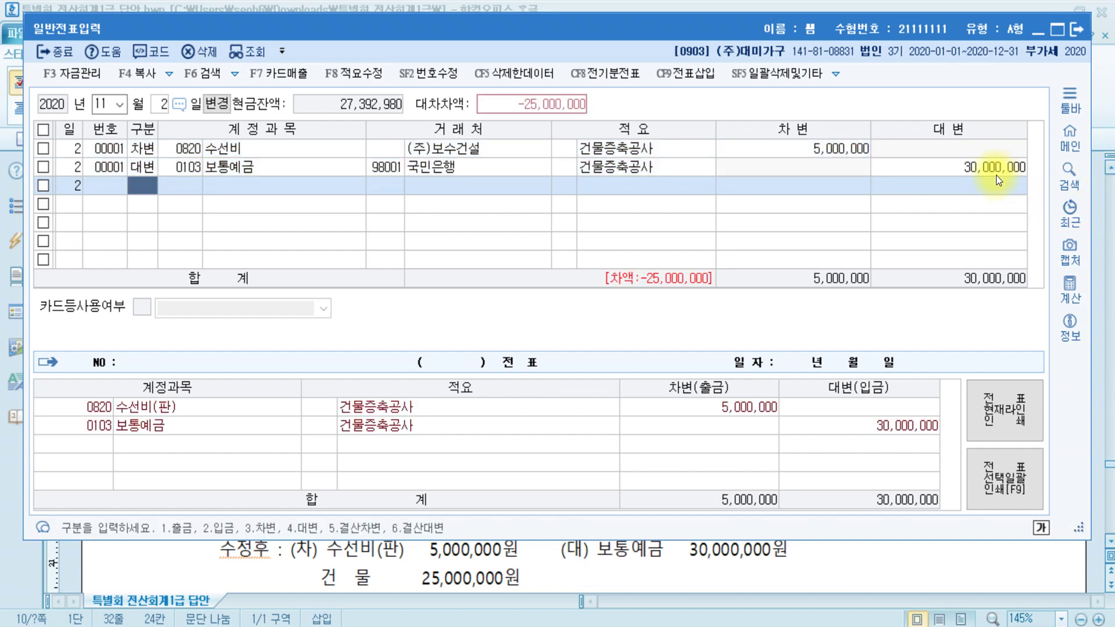
type("3202")
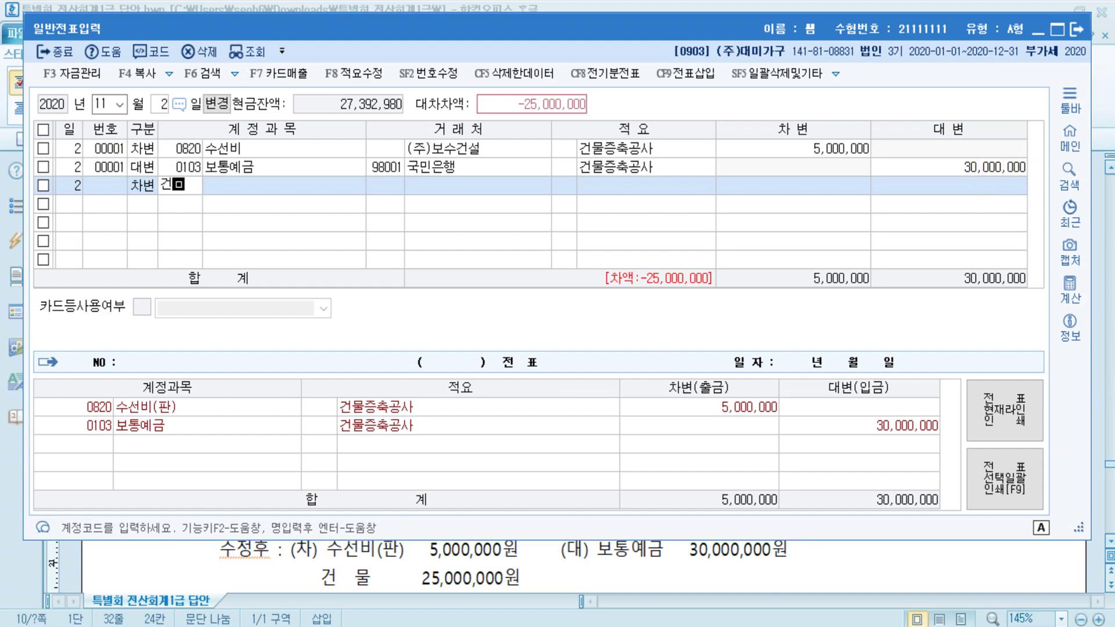
key("Return")
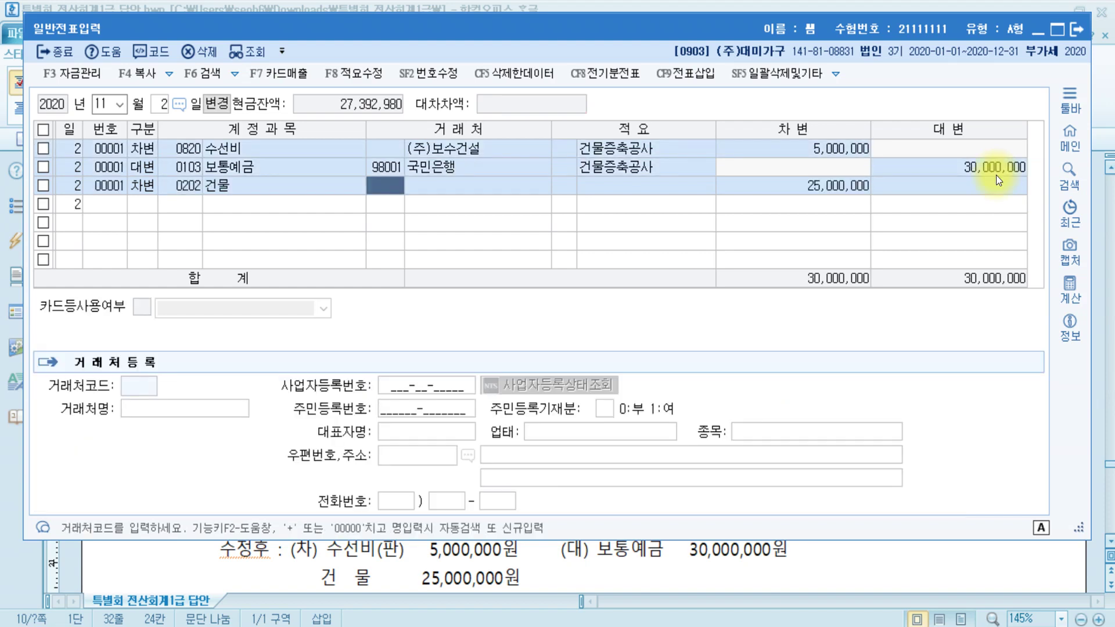
key("Return")
key("Return")
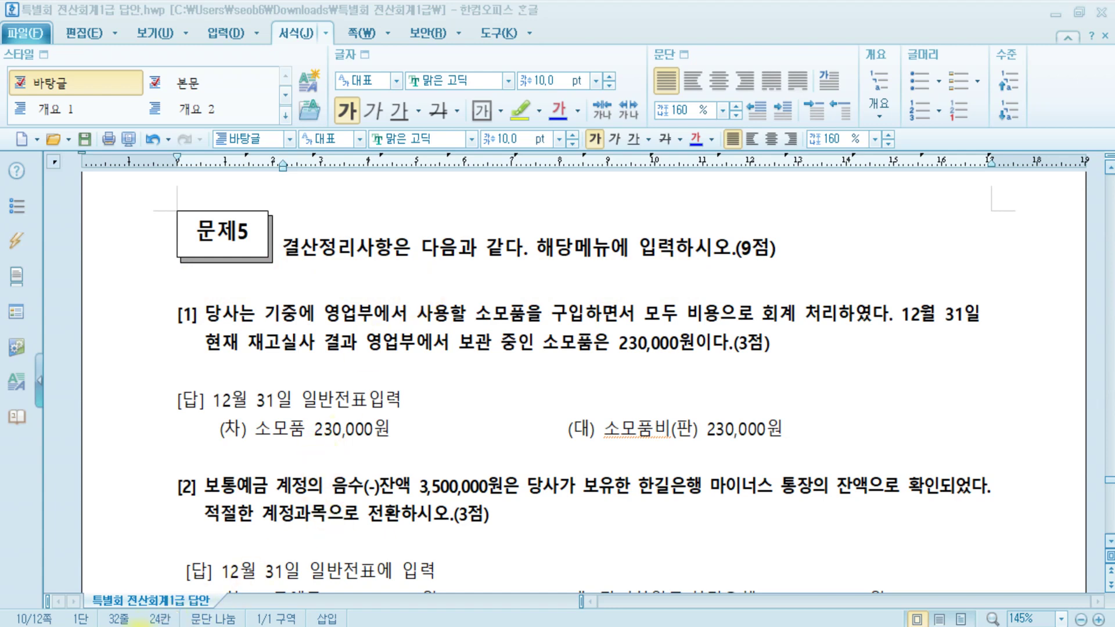
- Review the 결산 Paint note and the 문제5 year-end questions in the answer file
left_click(135, 590)
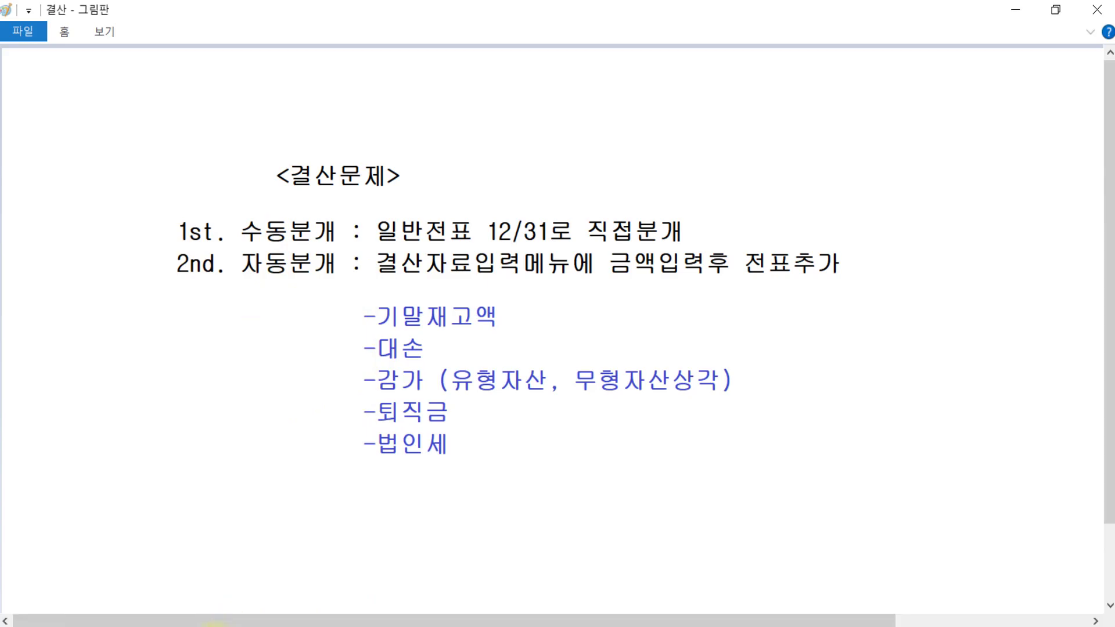
key("alt+Tab")
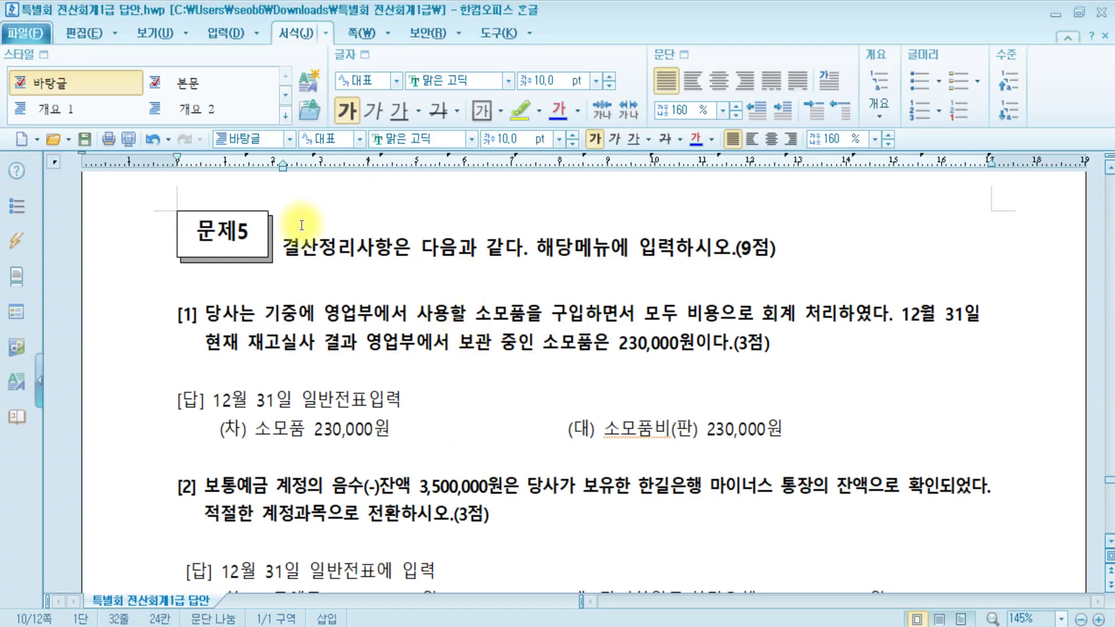
left_click(294, 248)
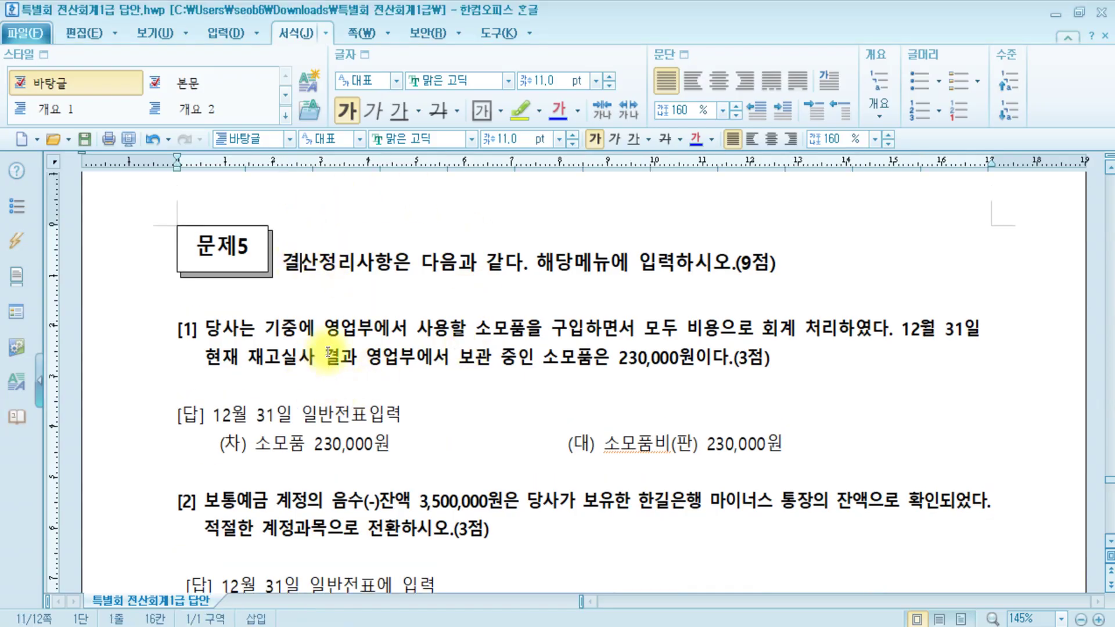
scroll(308, 361, "down", 3)
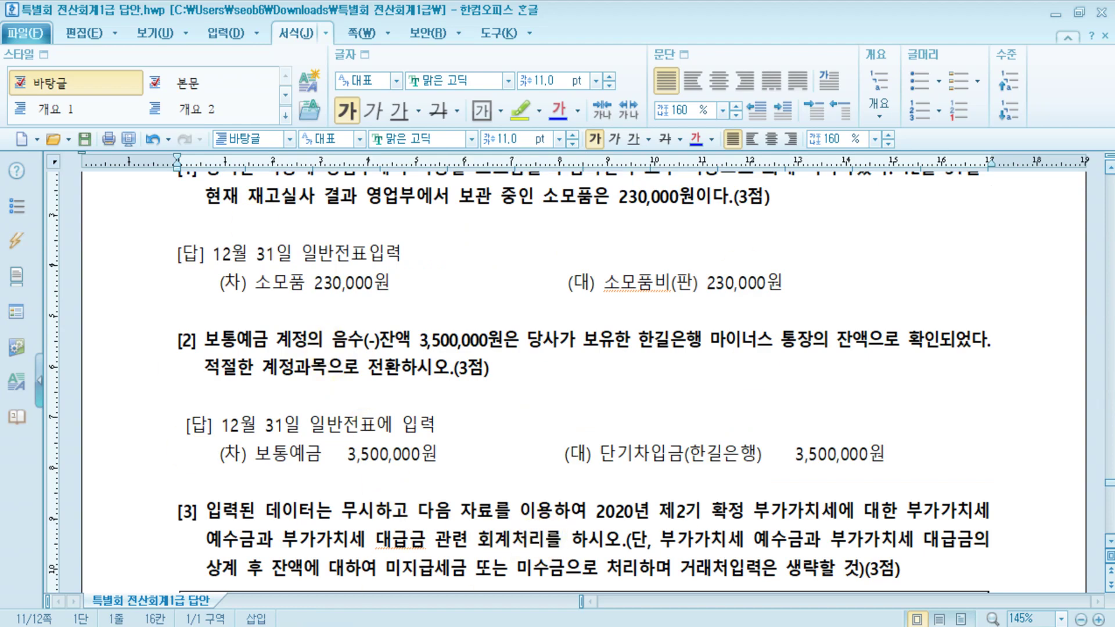
scroll(656, 587, "up", 2)
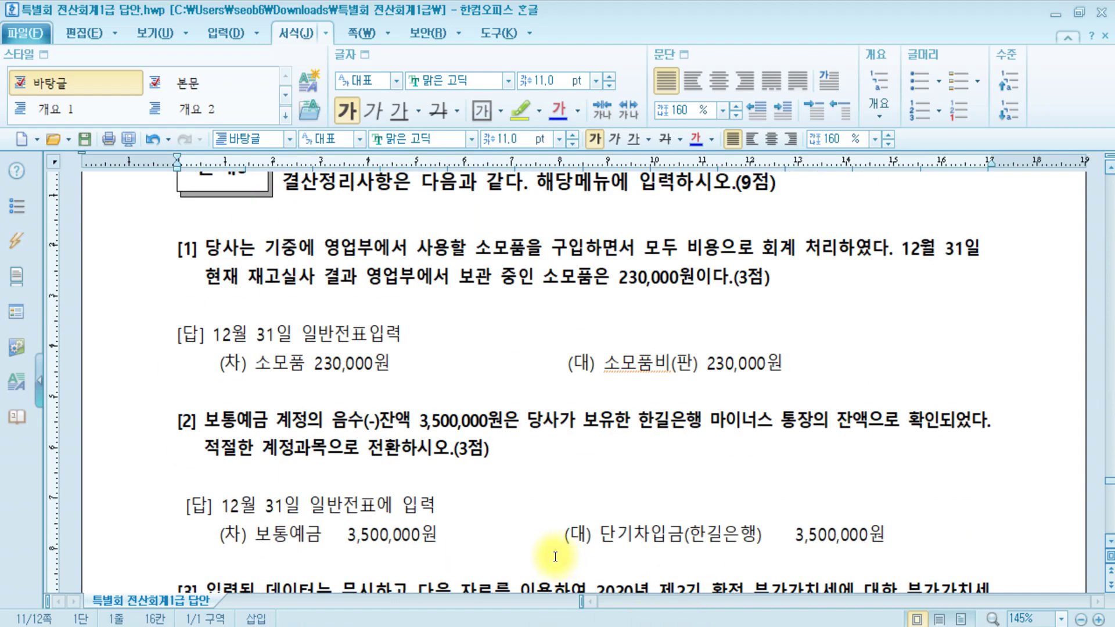
scroll(555, 557, "up", 2)
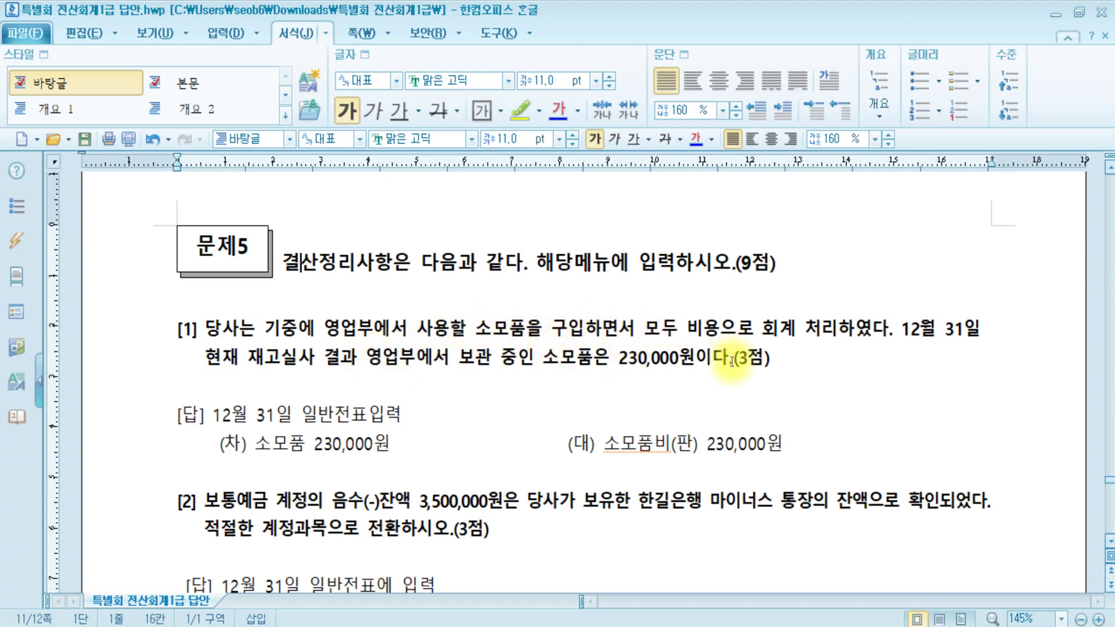
left_click(761, 359)
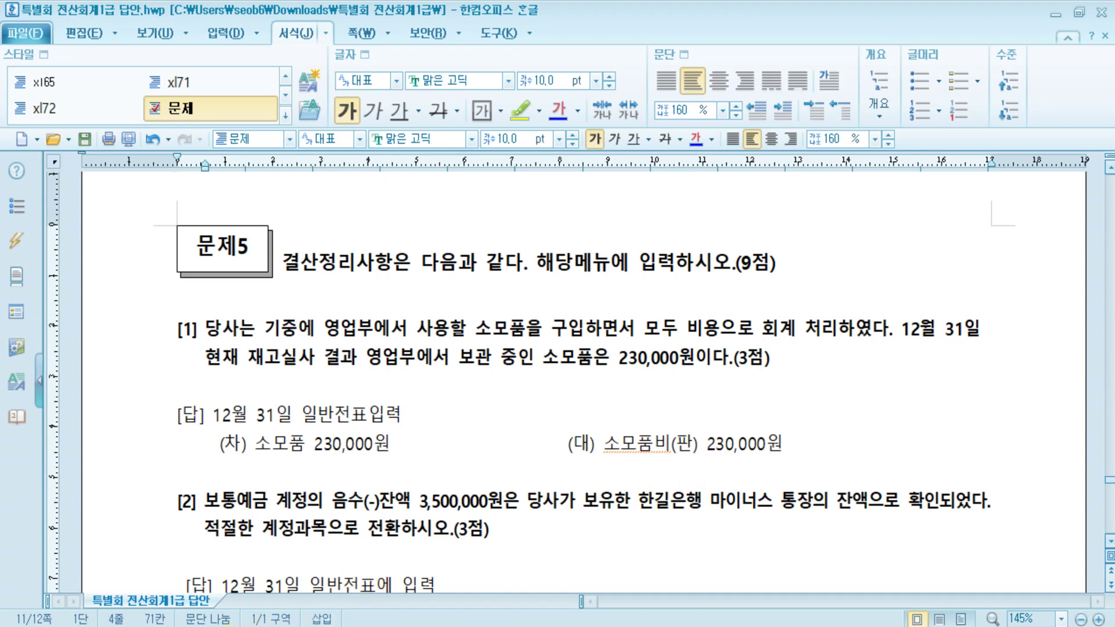
mouse_move(373, 626)
left_click(597, 581)
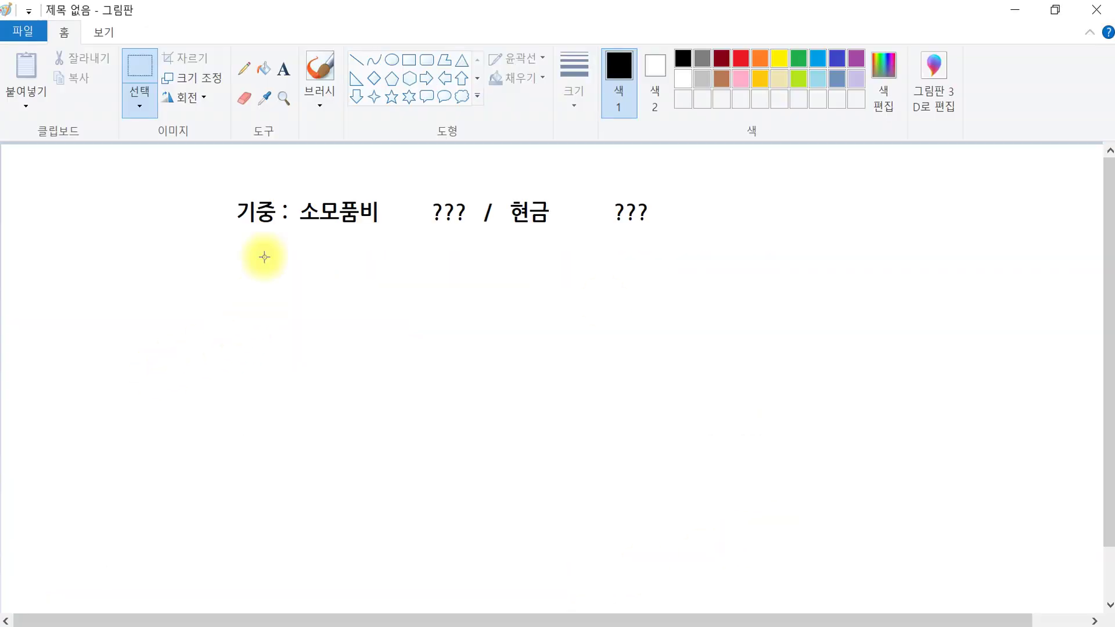
- Choose Paint's Text tool and set Colour 1 to indigo
left_click(284, 69)
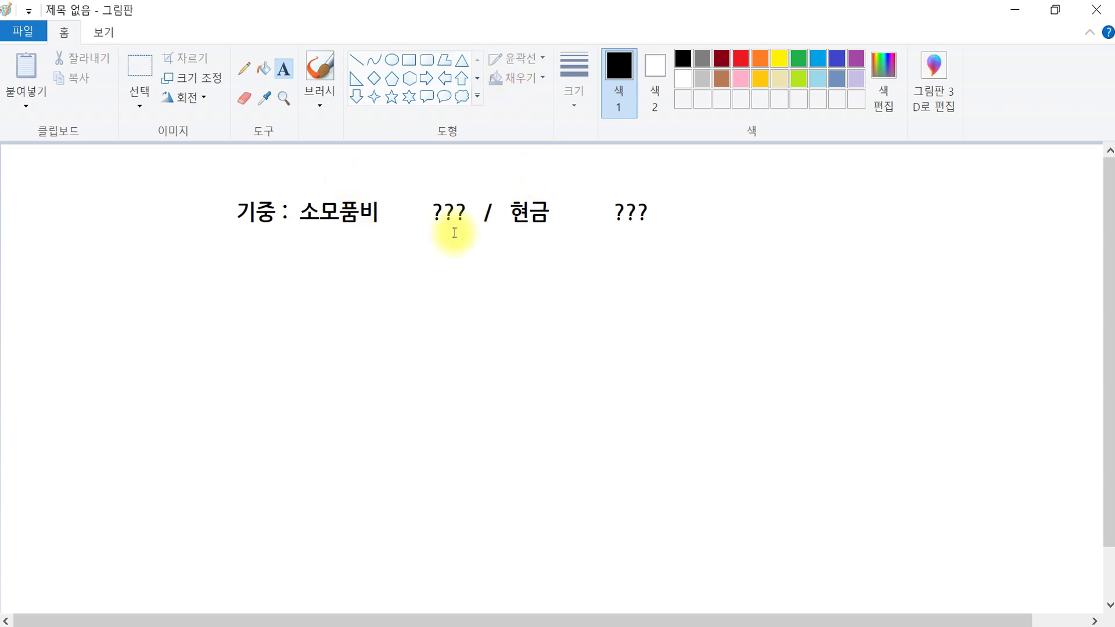
left_click(437, 232)
left_click(530, 227)
left_click(835, 58)
- Write '12/31 : 소모품 230,000 / 소모품비 230,000' in blue below the 기중 line
left_click_drag(230, 314, 1101, 561)
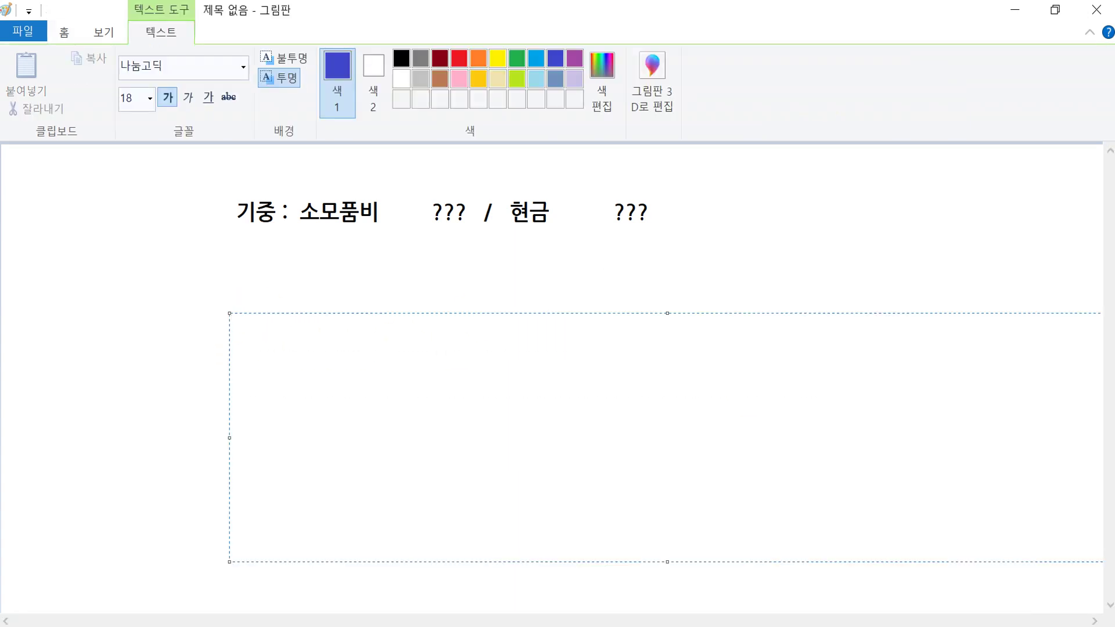
type("12/31 :                         /")
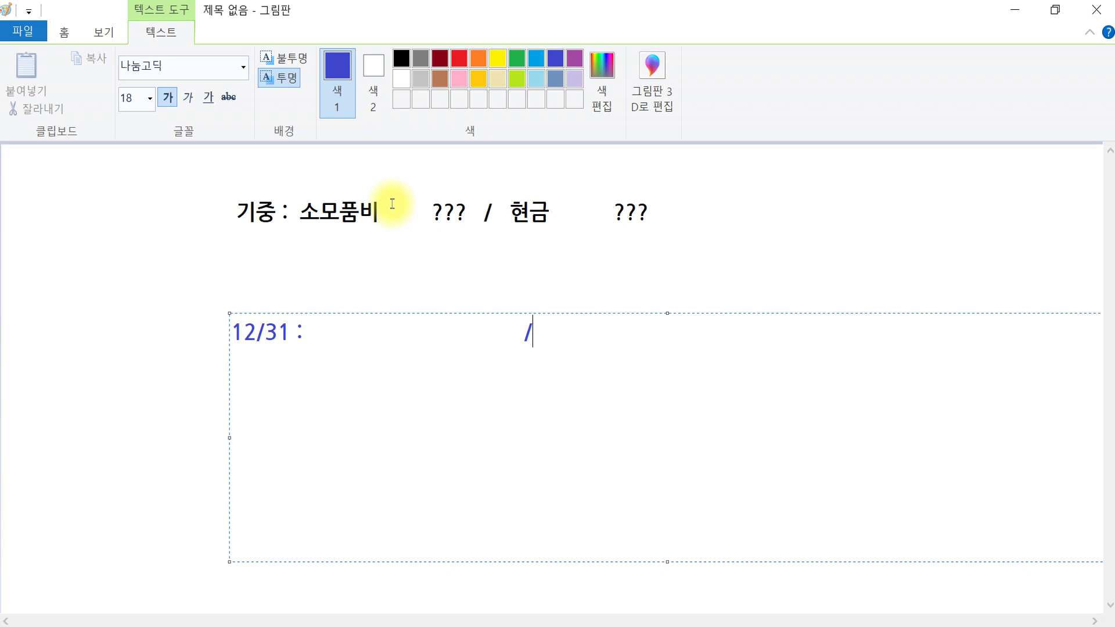
type("소모품")
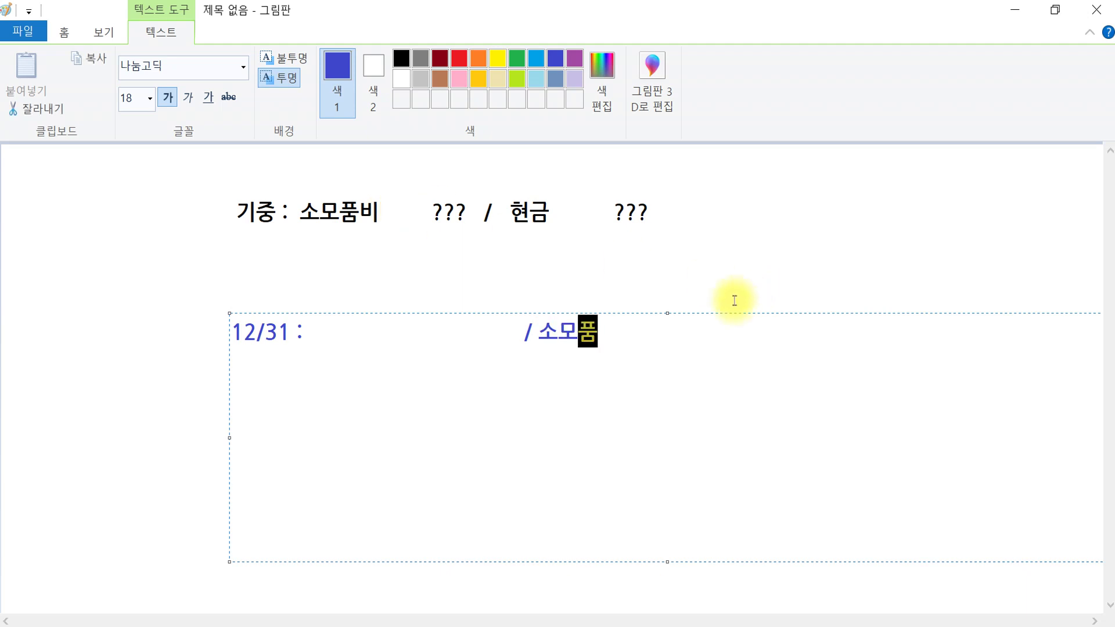
type("비   ")
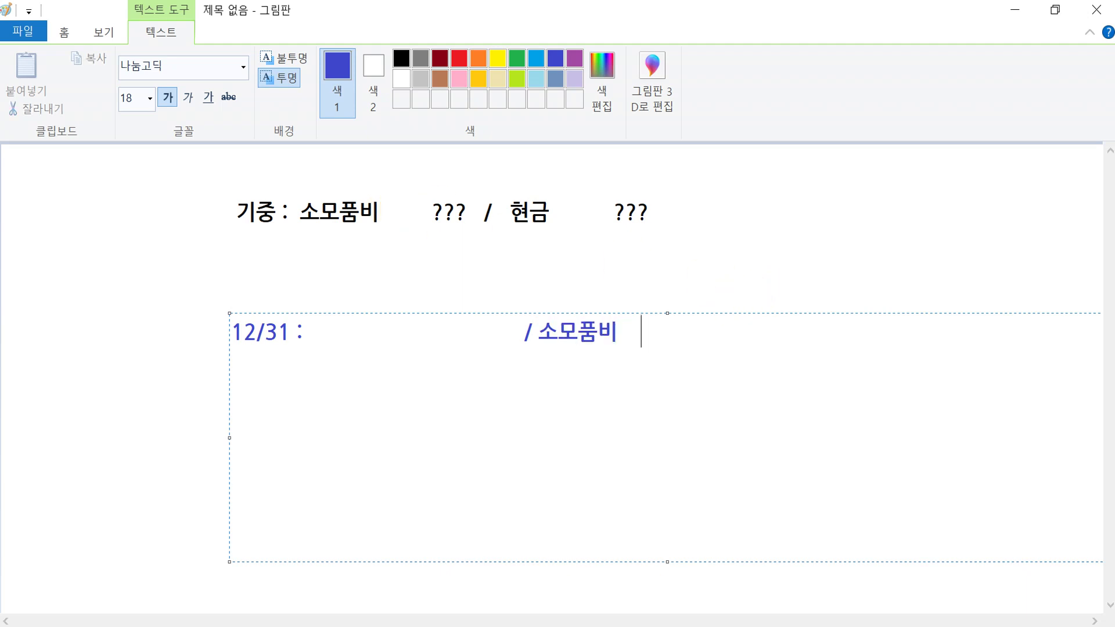
type("230,000")
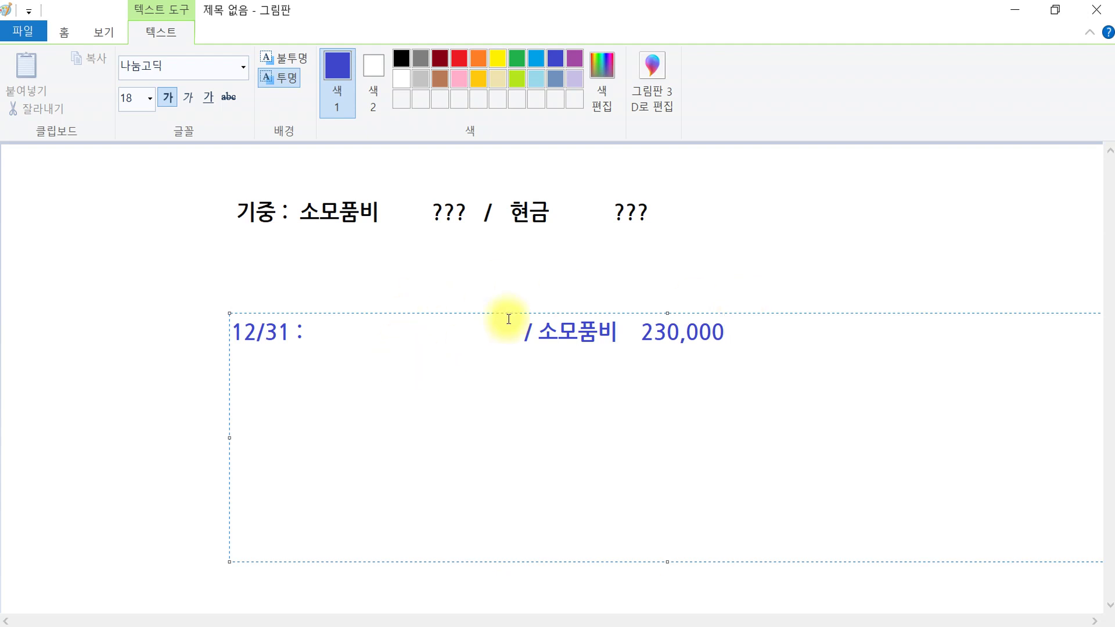
left_click_drag(511, 332, 315, 333)
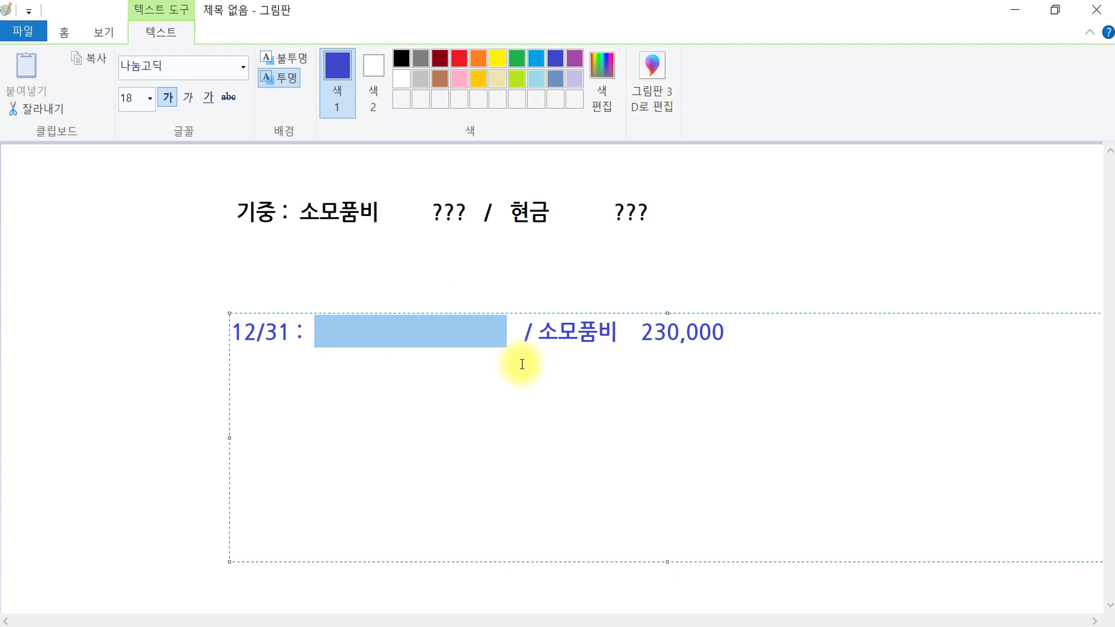
type("소모")
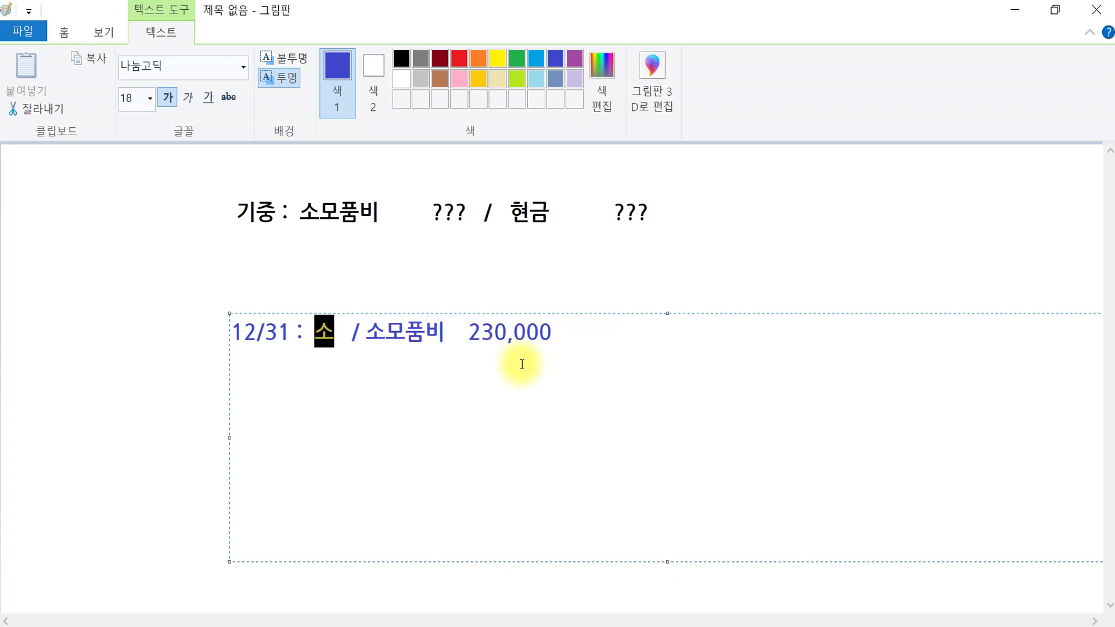
type("품     ")
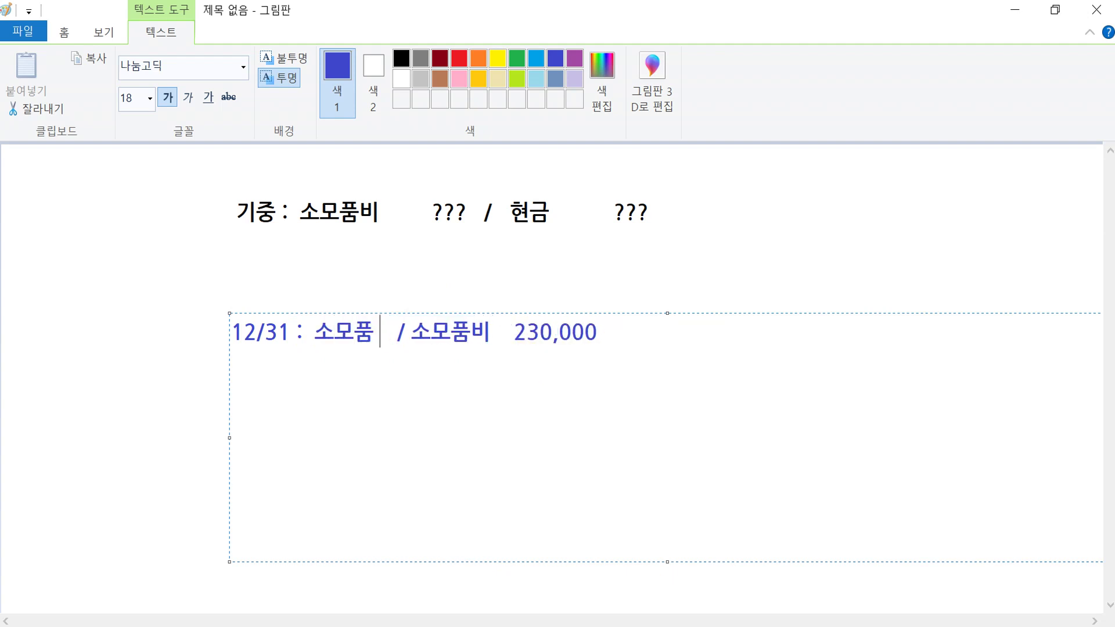
type("230,000")
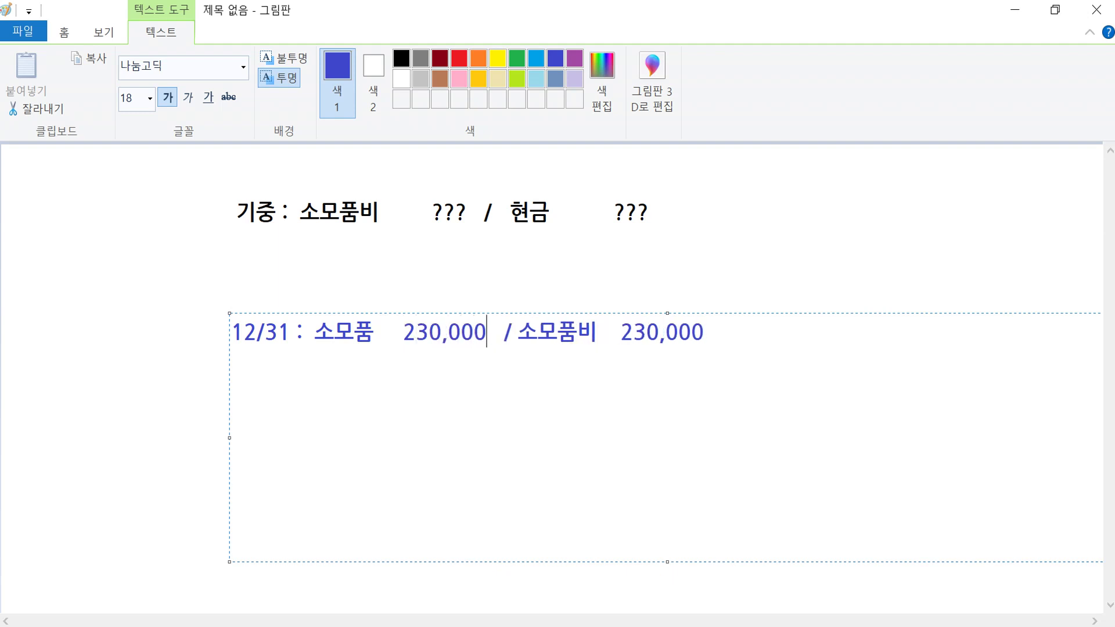
left_click(796, 218)
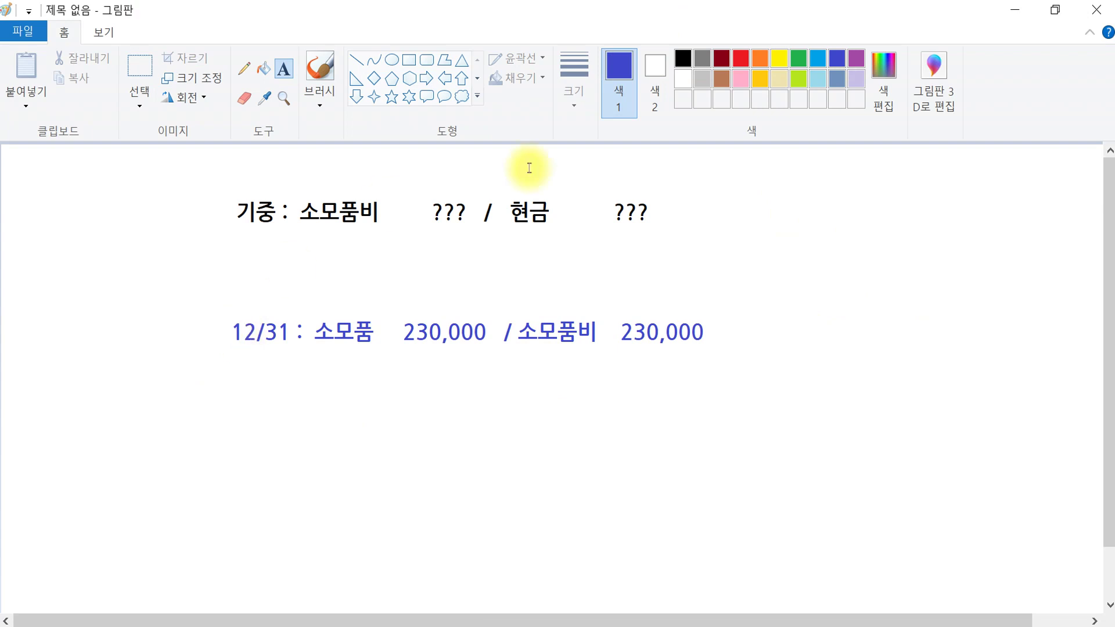
left_click(715, 237)
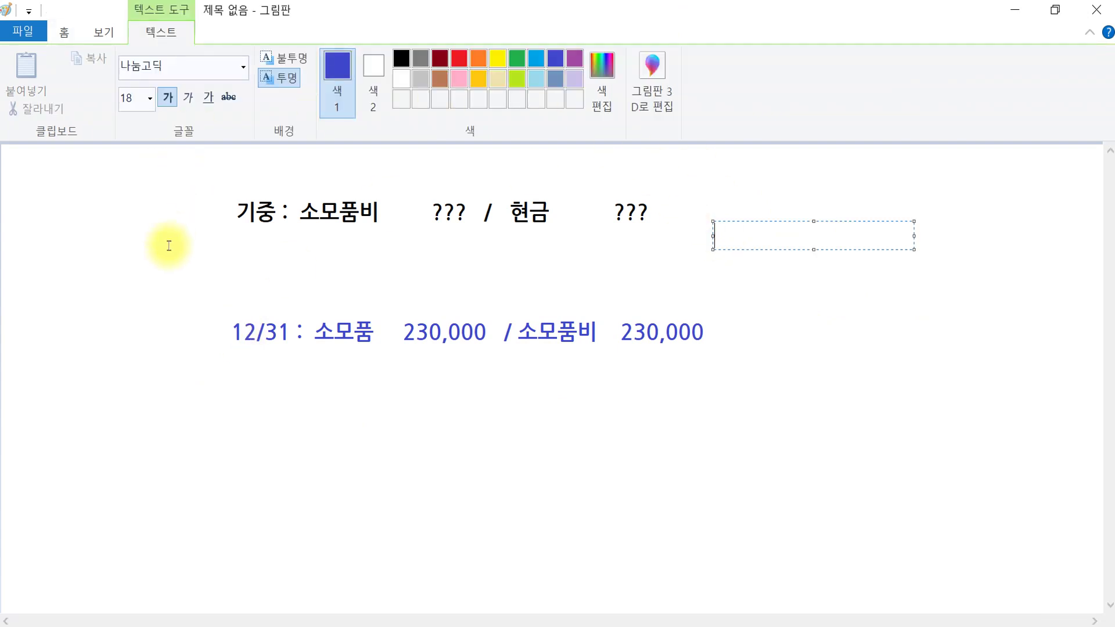
- With a thick red pencil, underline 기중 소모품비 and 12/31 소모품 230,000, linking them with an arrow
left_click(169, 227)
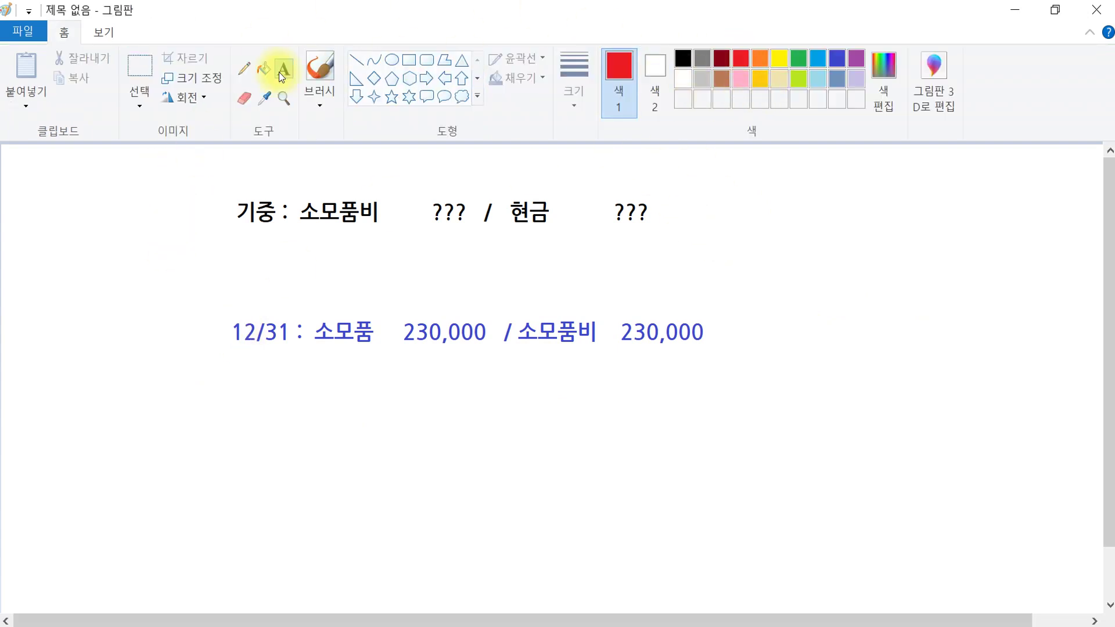
left_click(242, 68)
left_click(576, 64)
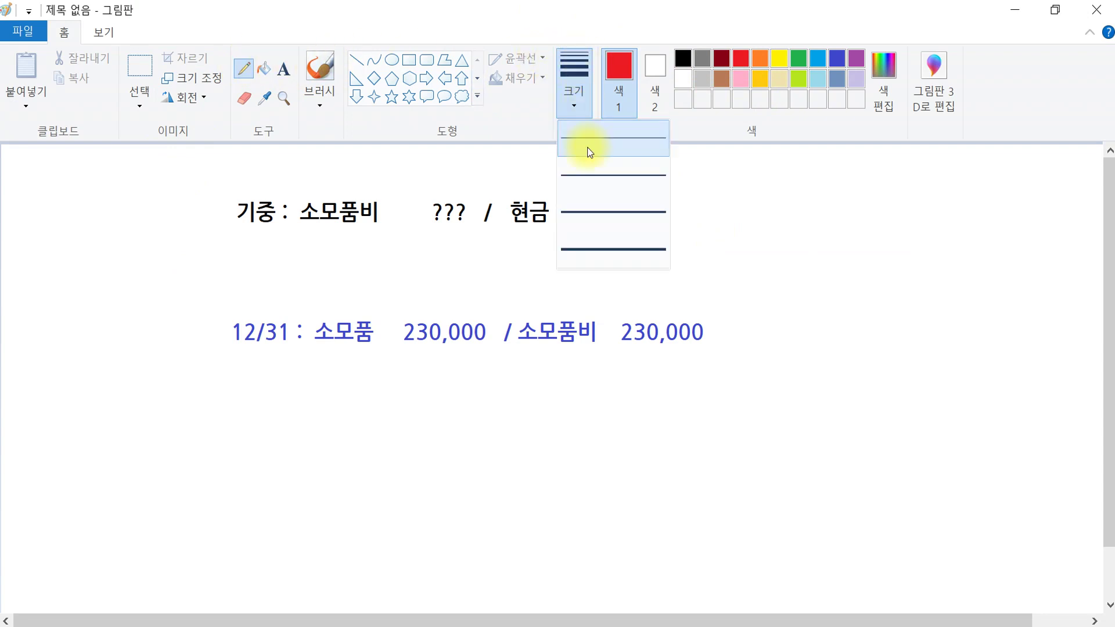
left_click(599, 255)
left_click_drag(296, 232, 389, 231)
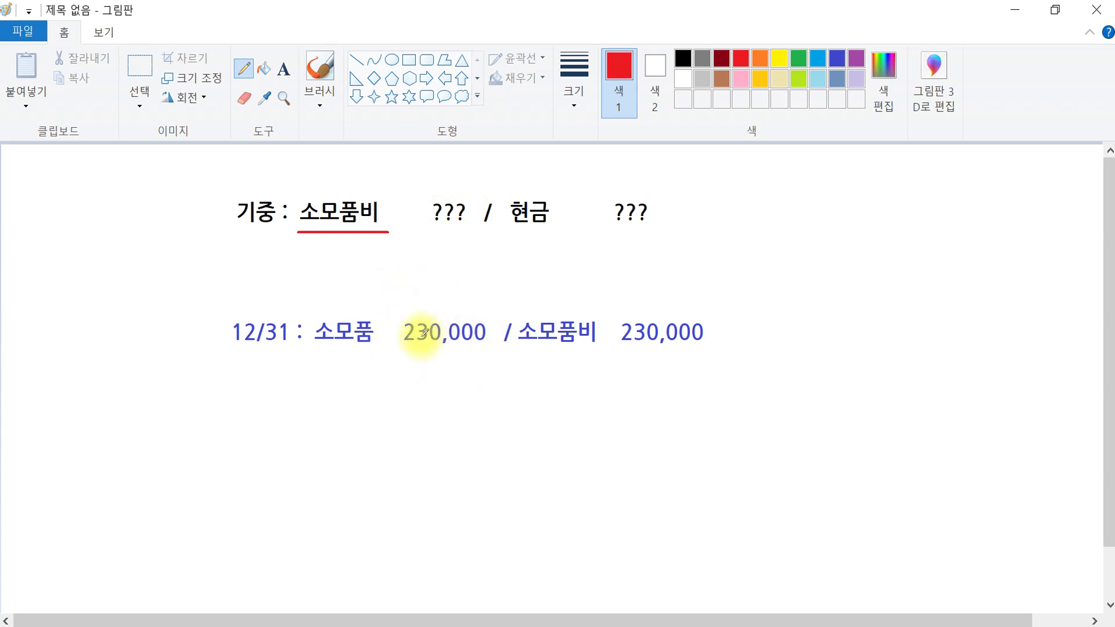
mouse_move(388, 222)
left_mouse_down()
mouse_move(532, 298)
mouse_move(505, 304)
mouse_move(530, 278)
left_mouse_up()
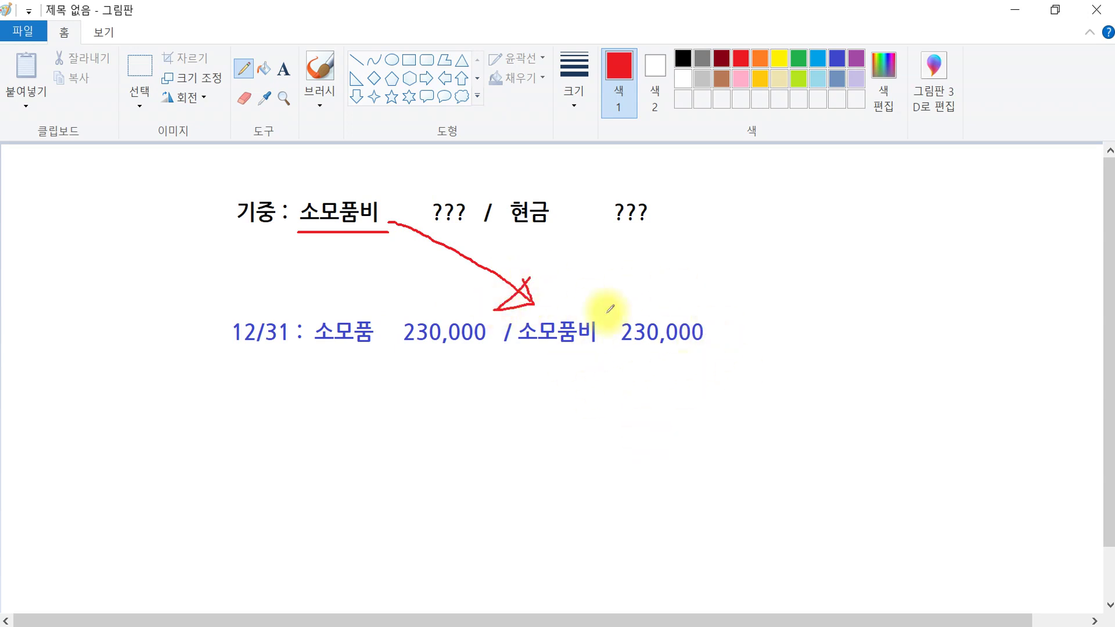
left_click_drag(289, 348, 468, 354)
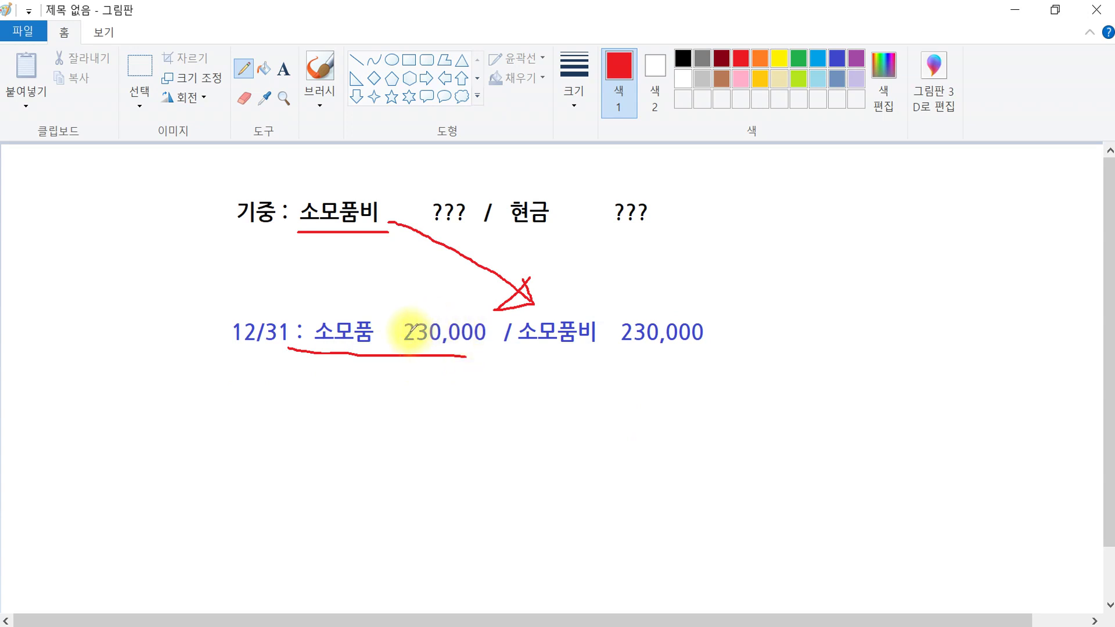
- Start a December 31 voucher debiting 0122 소모품 230,000
mouse_move(290, 626)
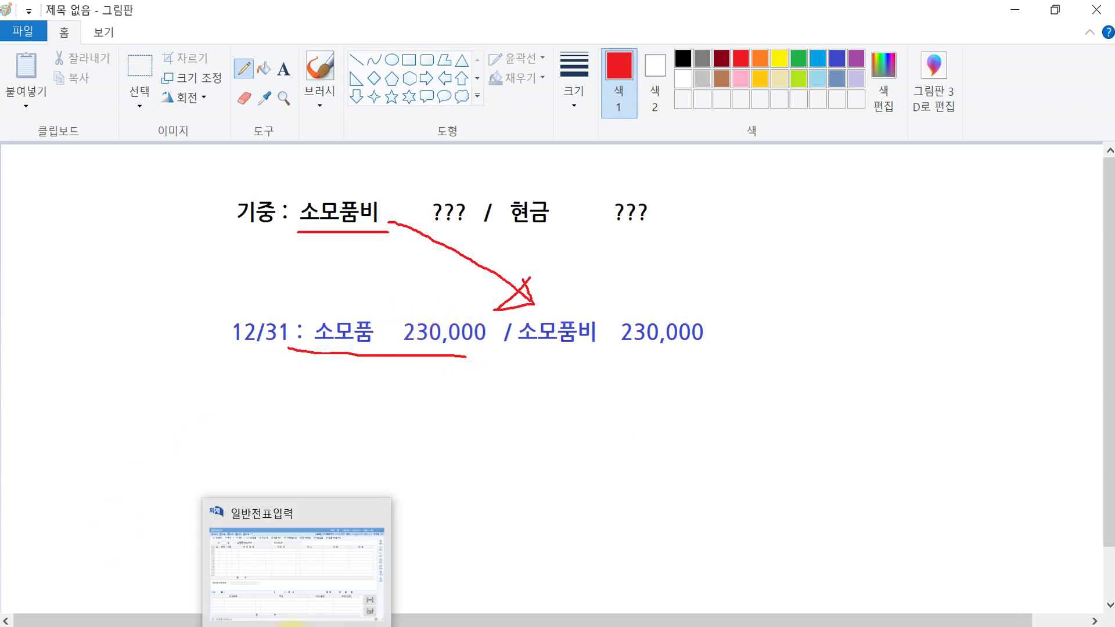
left_click(323, 570)
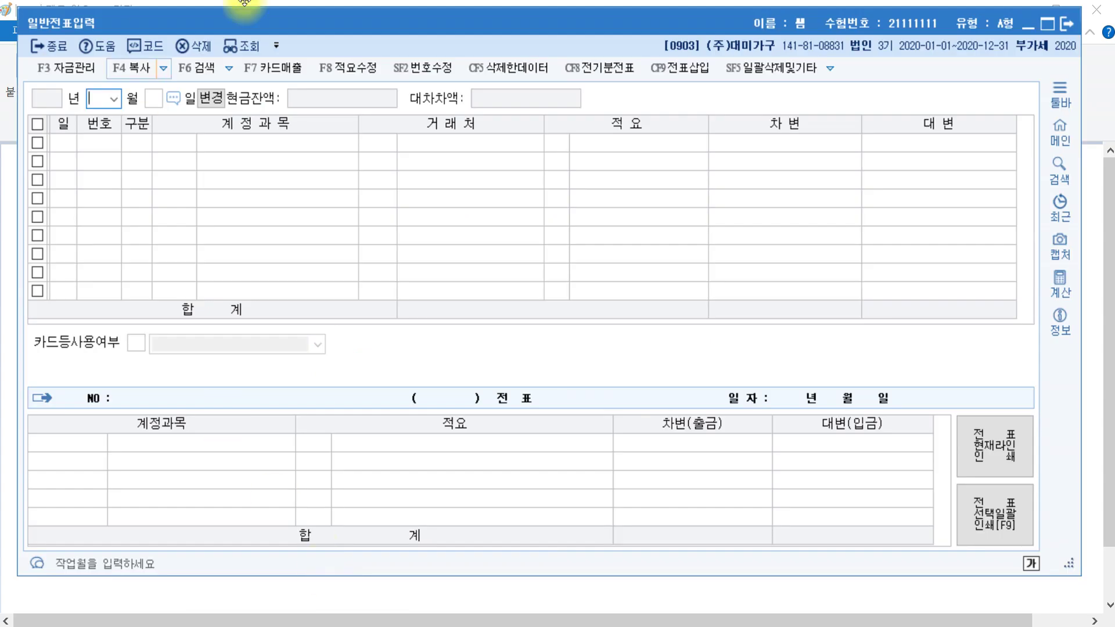
type("12")
key("Return")
type("31")
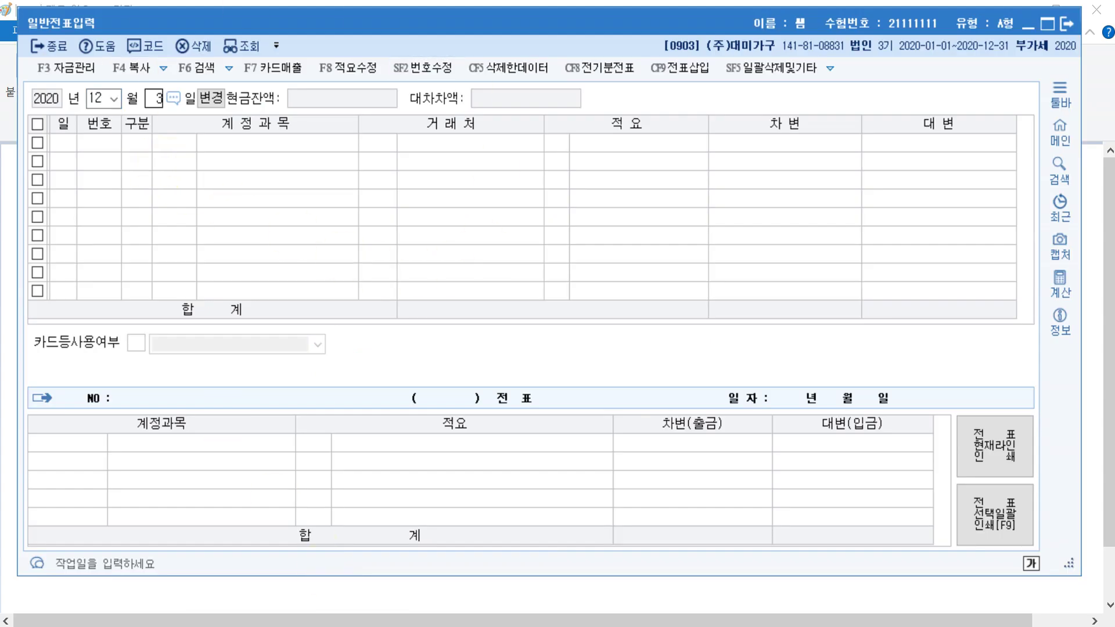
key("Return")
type("3")
key("Return")
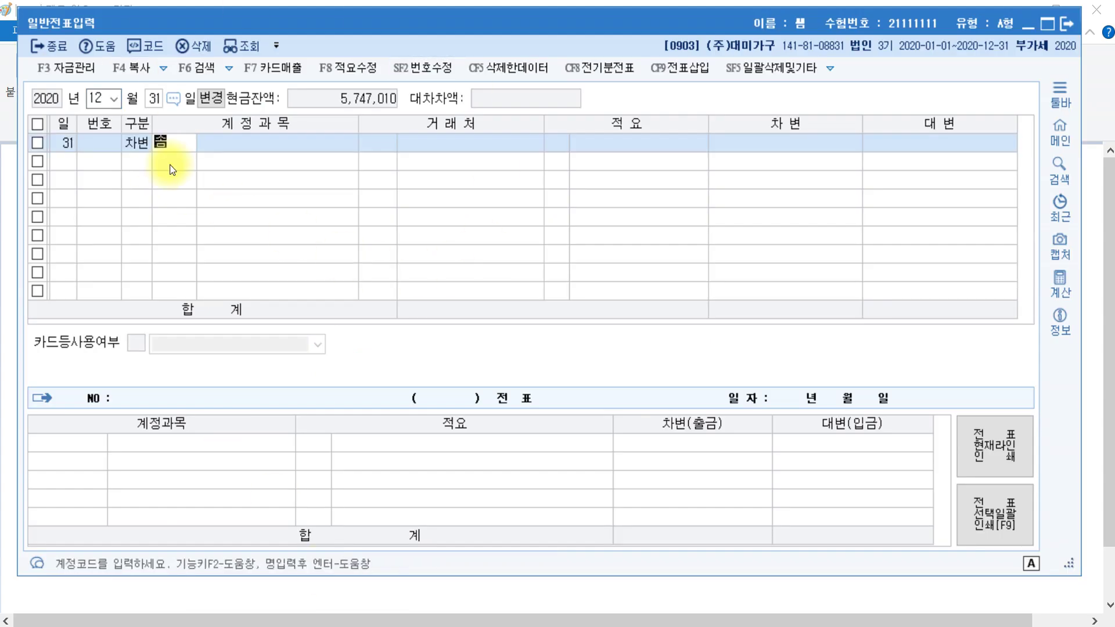
type("소모")
key("Return")
key("Return")
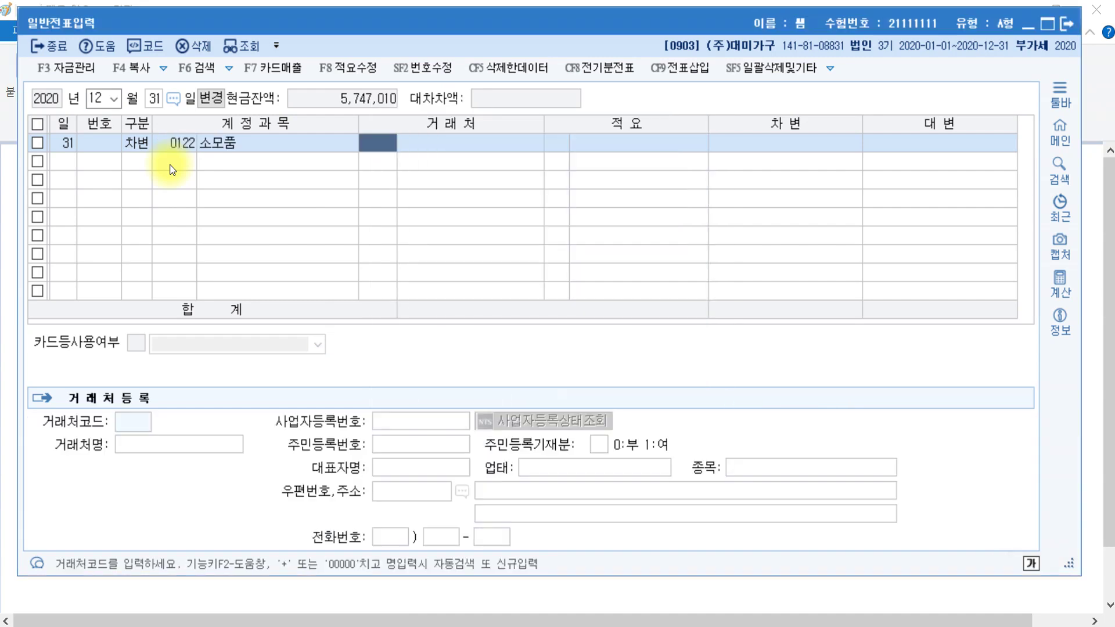
type("2300000")
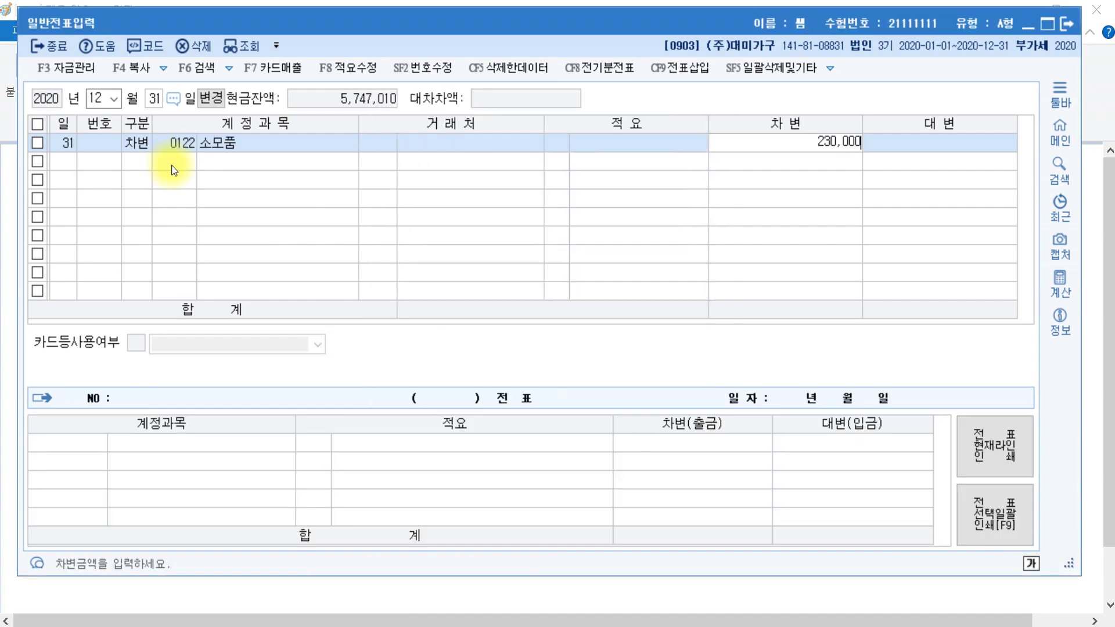
key("Return")
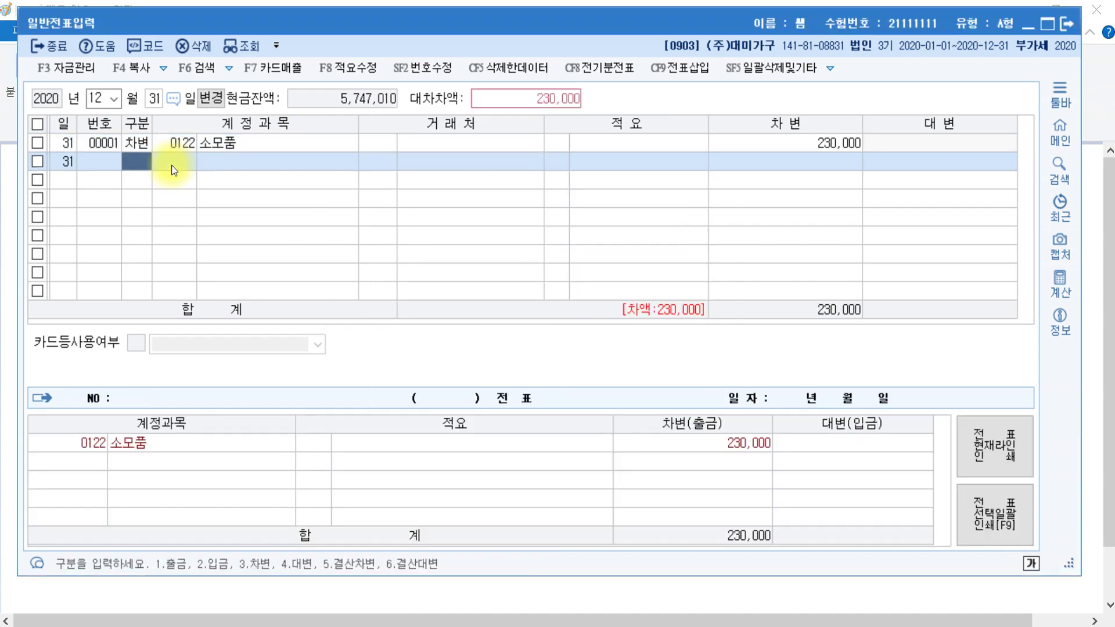
- Credit 0830 소모품비 230,000 to balance the December 31 voucher
type("4")
key("Return")
type("소모")
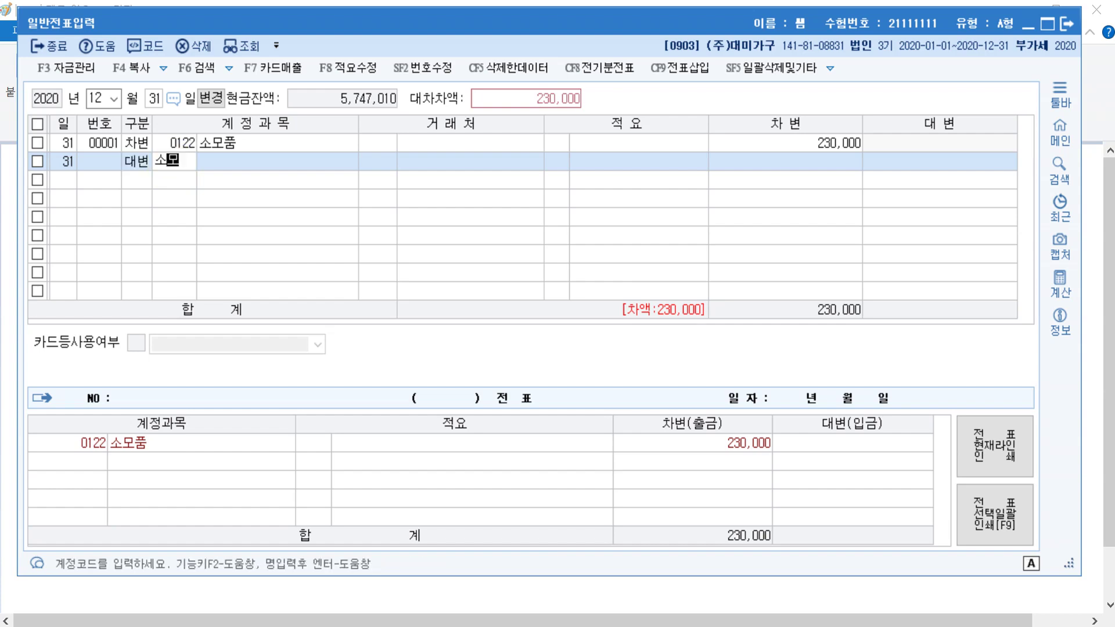
key("Return")
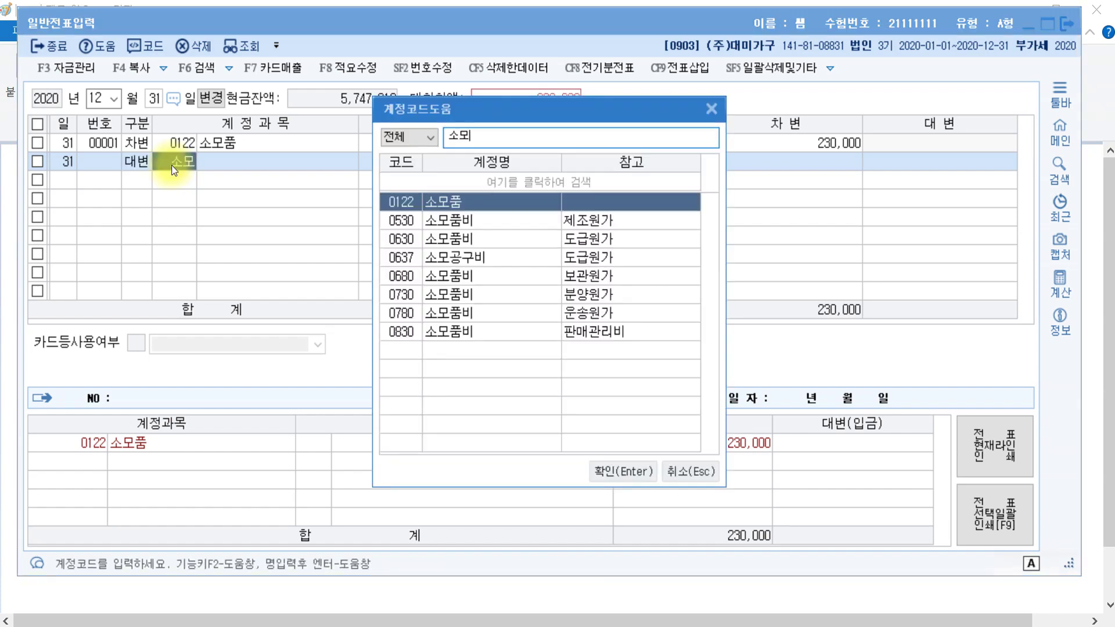
key("Down")
key("Down")
key("Down")
key("Down")
key("Down")
key("Down")
key("Down")
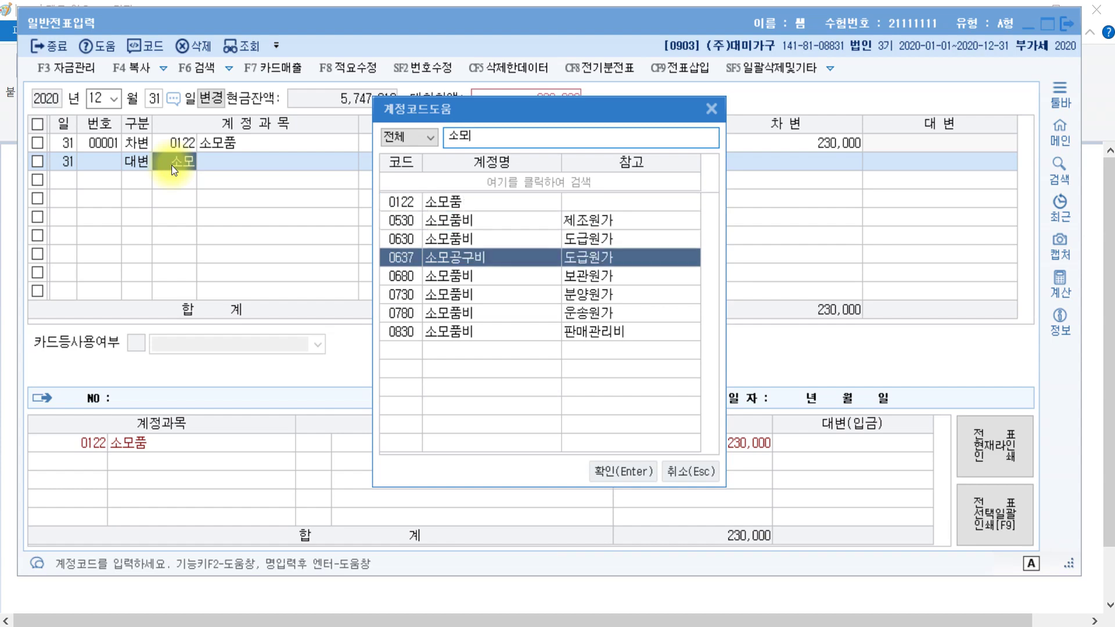
key("Return")
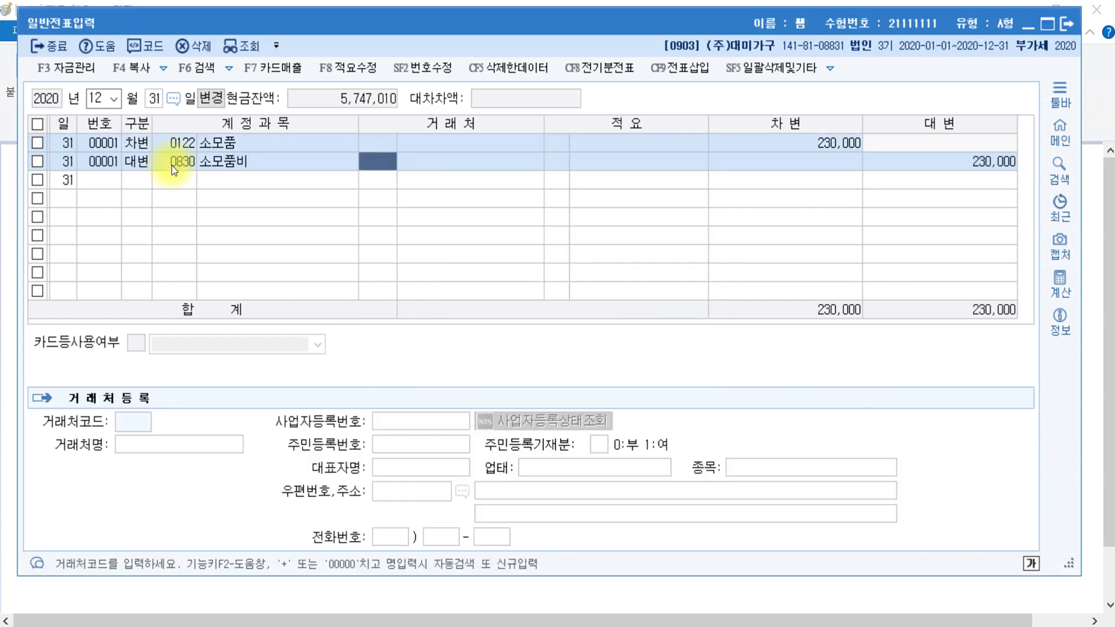
key("Return")
key("Return")
key("Return")
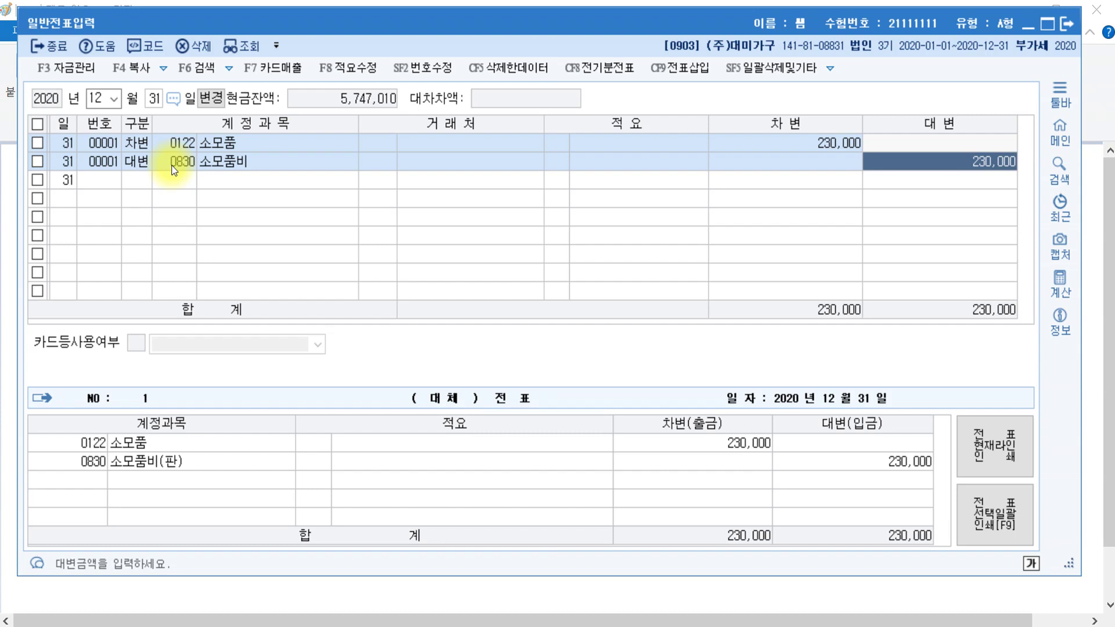
key("alt+Tab")
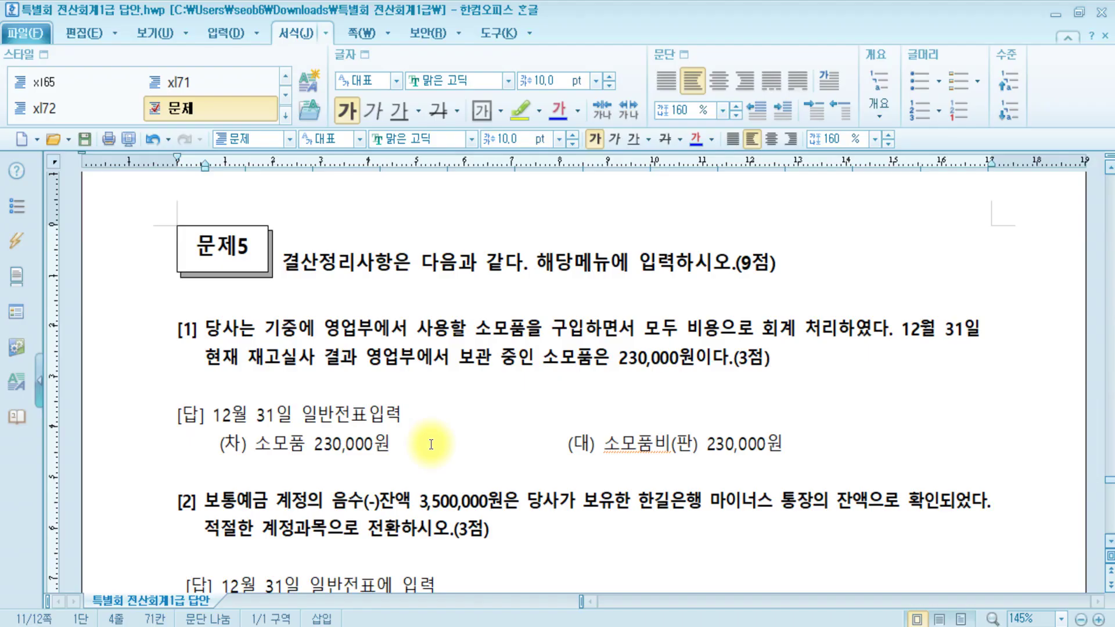
- Mark 마이너스 통장 (한길은행, 3,500,000 balance) yellow in problem [2], then go back to KcLep
scroll(262, 482, "down", 5)
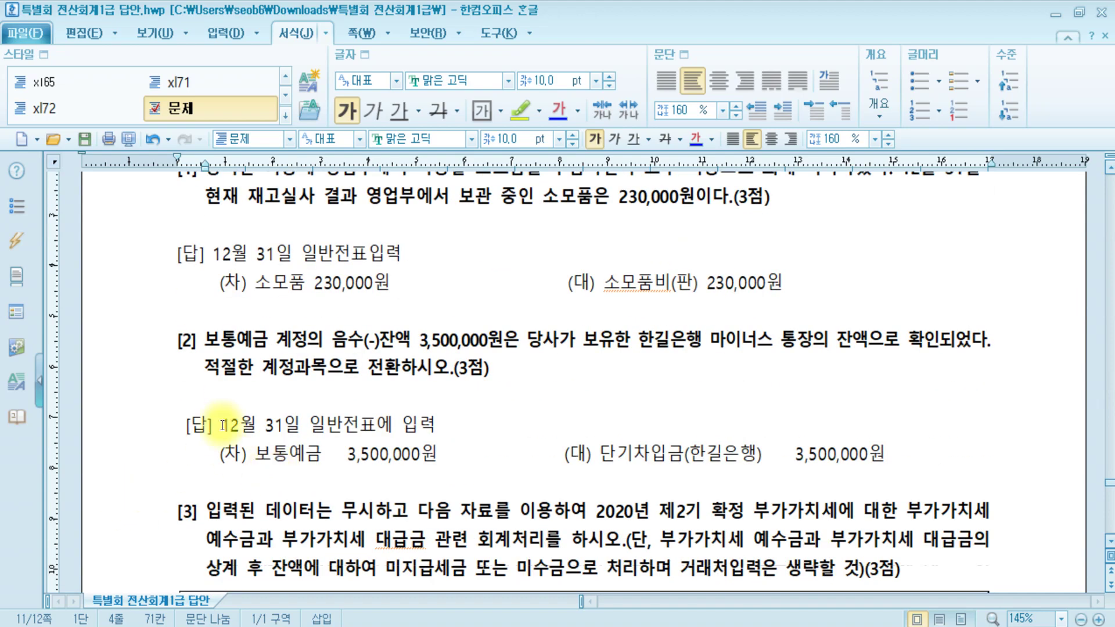
left_click(229, 347)
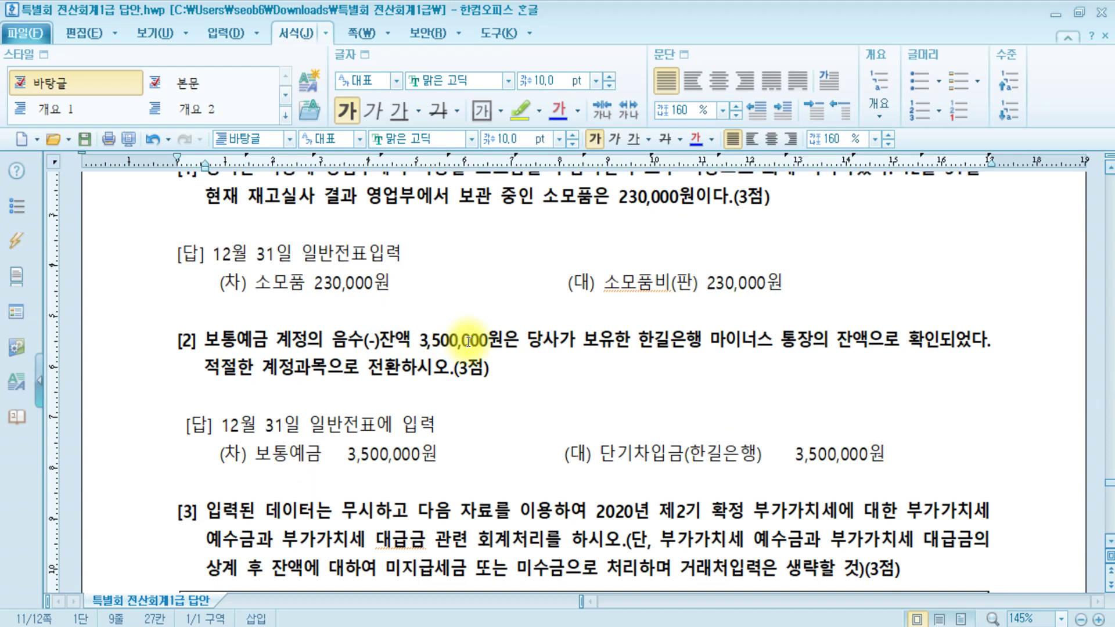
left_click(565, 333)
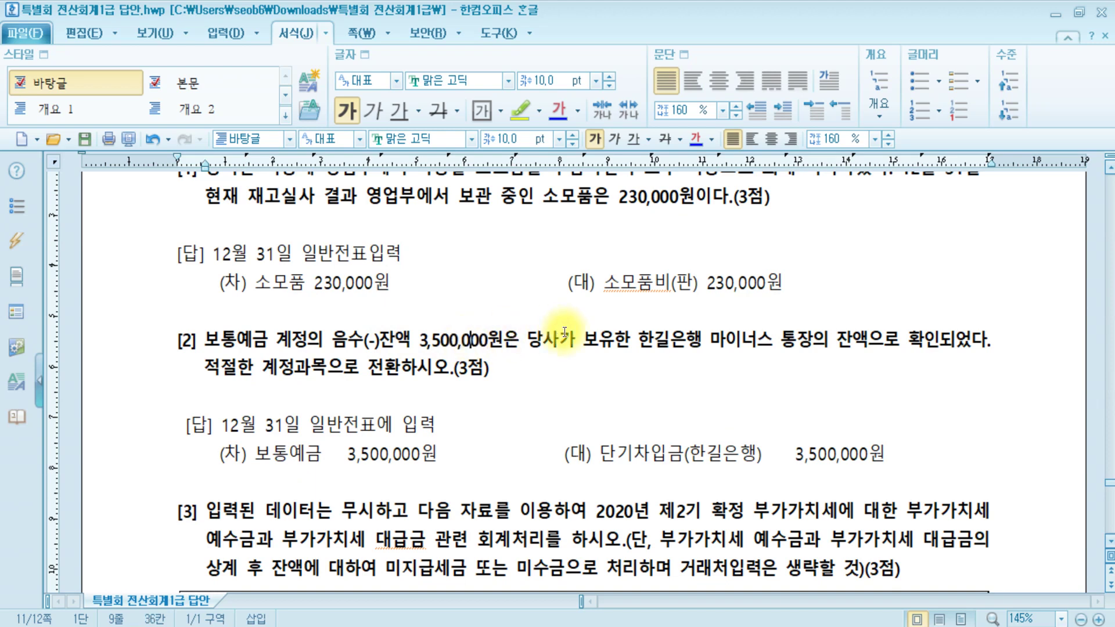
left_click(684, 340)
left_click_drag(709, 340, 811, 343)
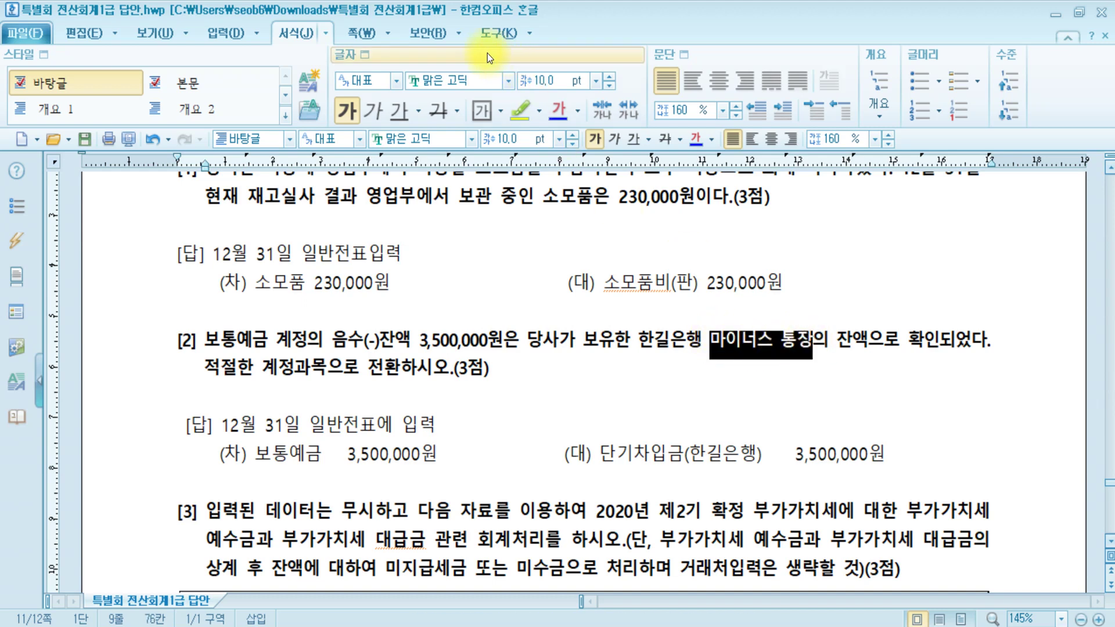
left_click(517, 116)
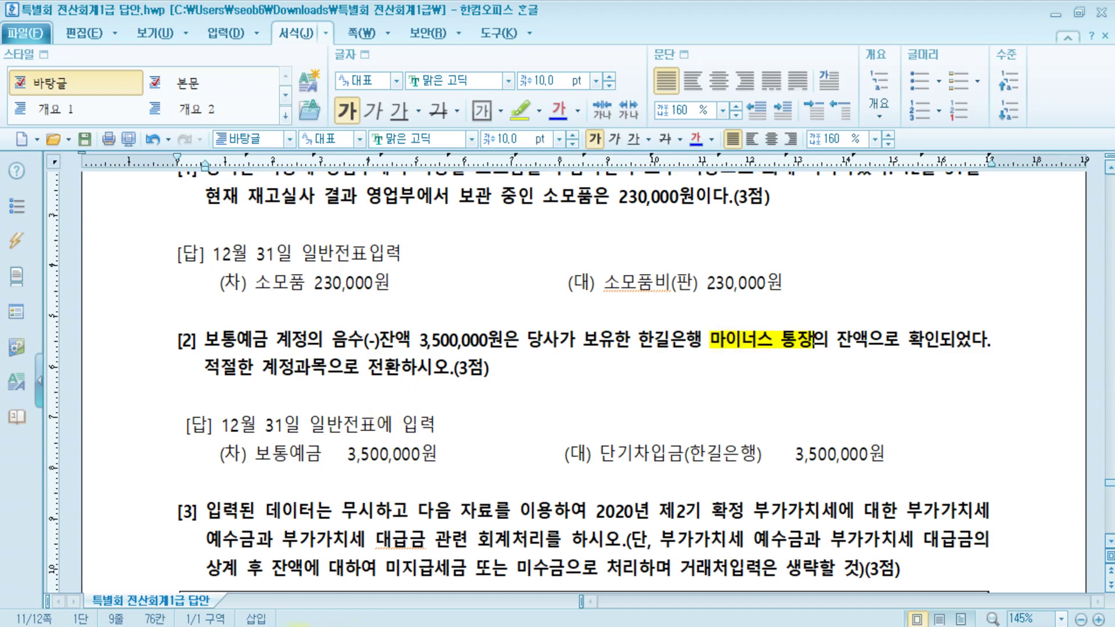
key("alt+Tab")
- Add a credit line to 0260 단기차입금 with trading partner 한길은행 for 3,500,000
key("Return")
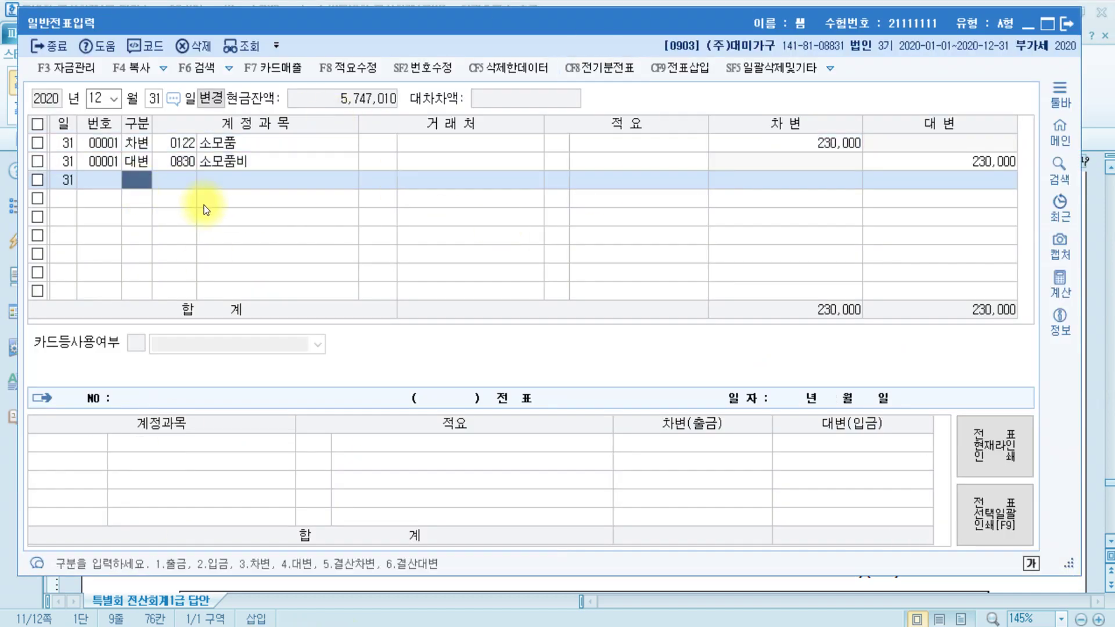
type("4")
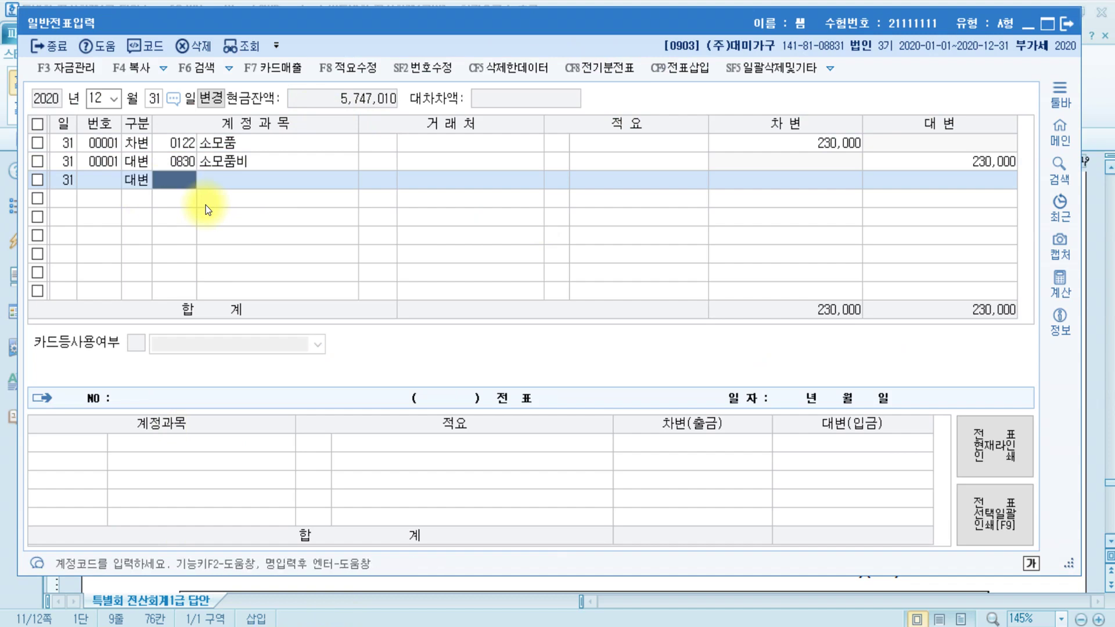
type("단기")
key("Return")
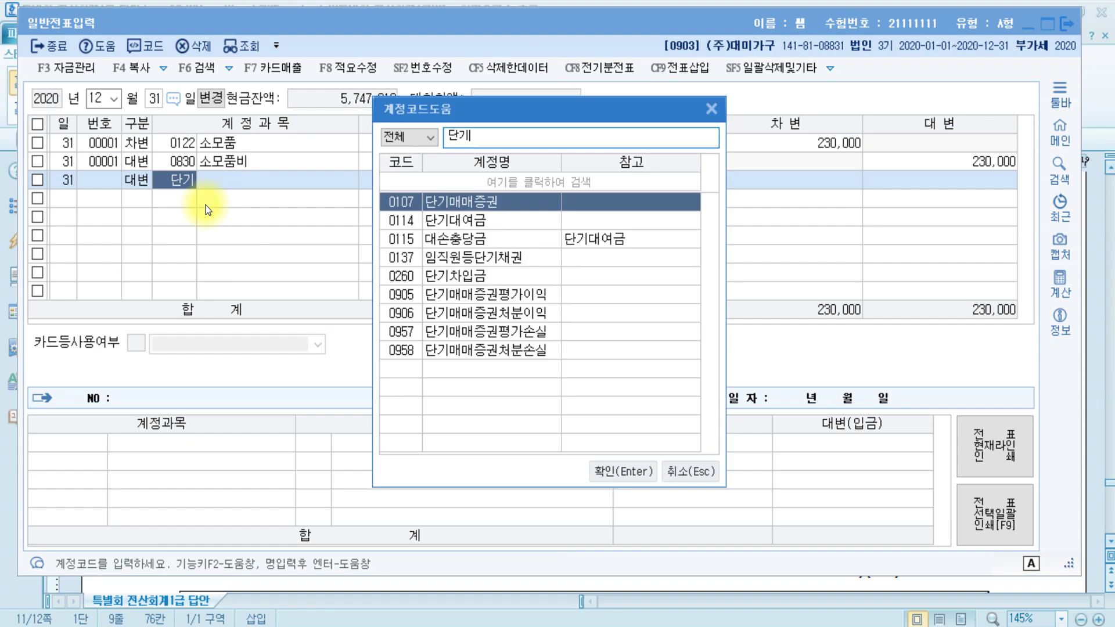
key("Down")
key("Down")
key("Down")
key("Down")
key("Return")
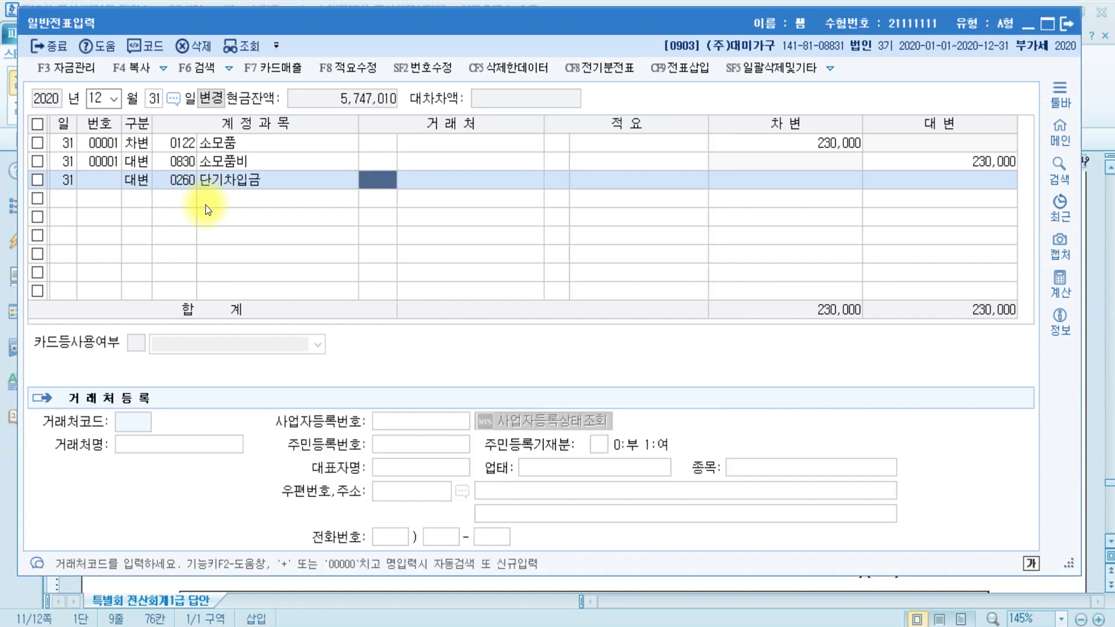
type("한길")
key("Return")
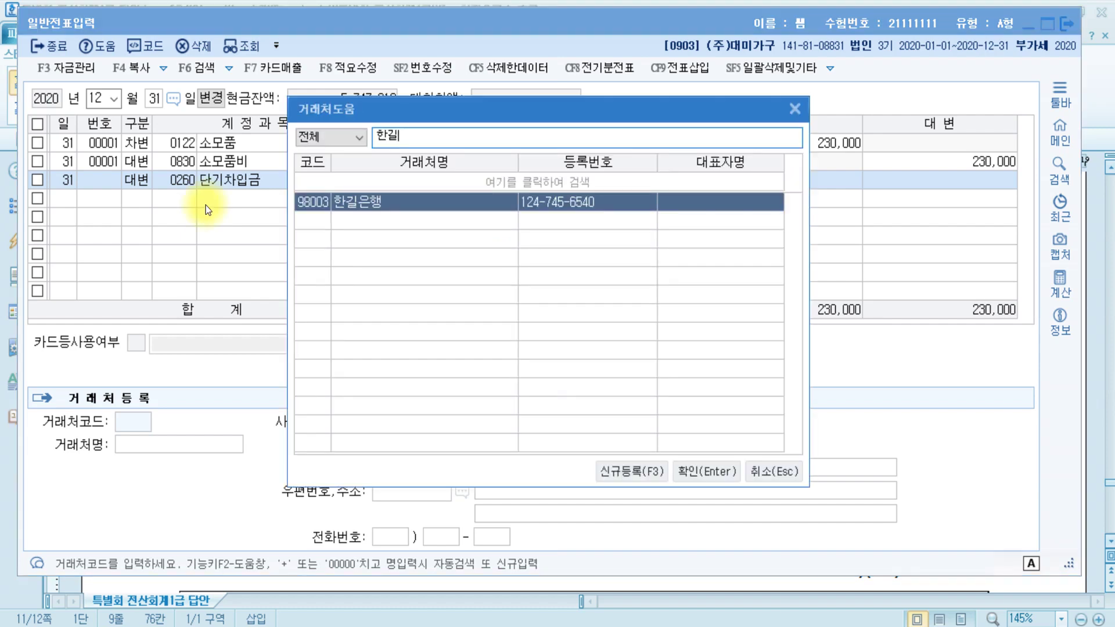
key("Return")
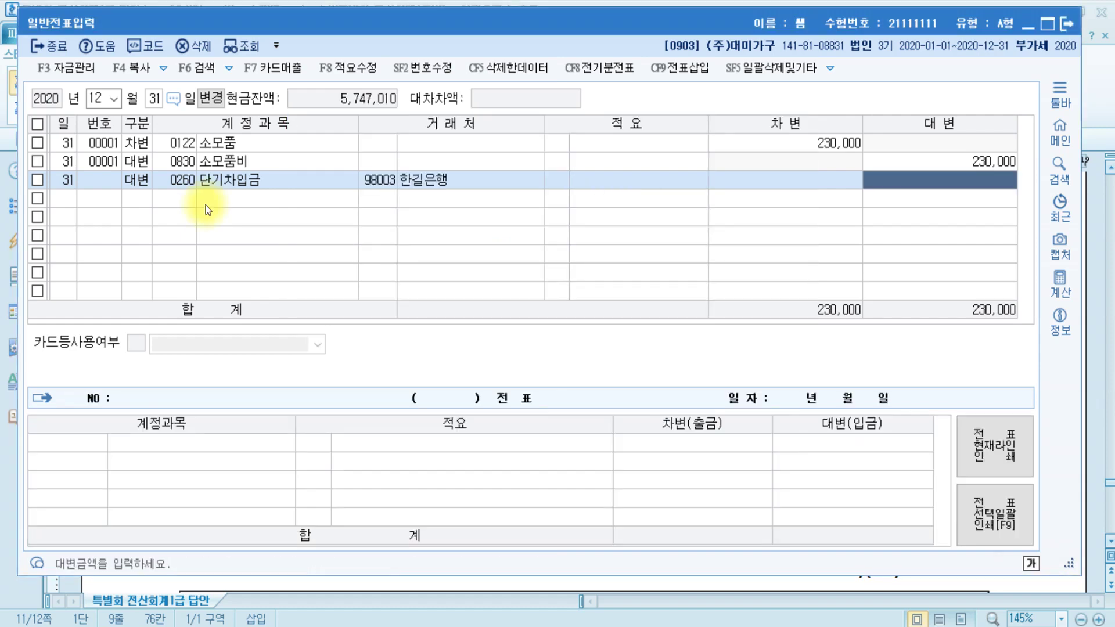
type("3500000")
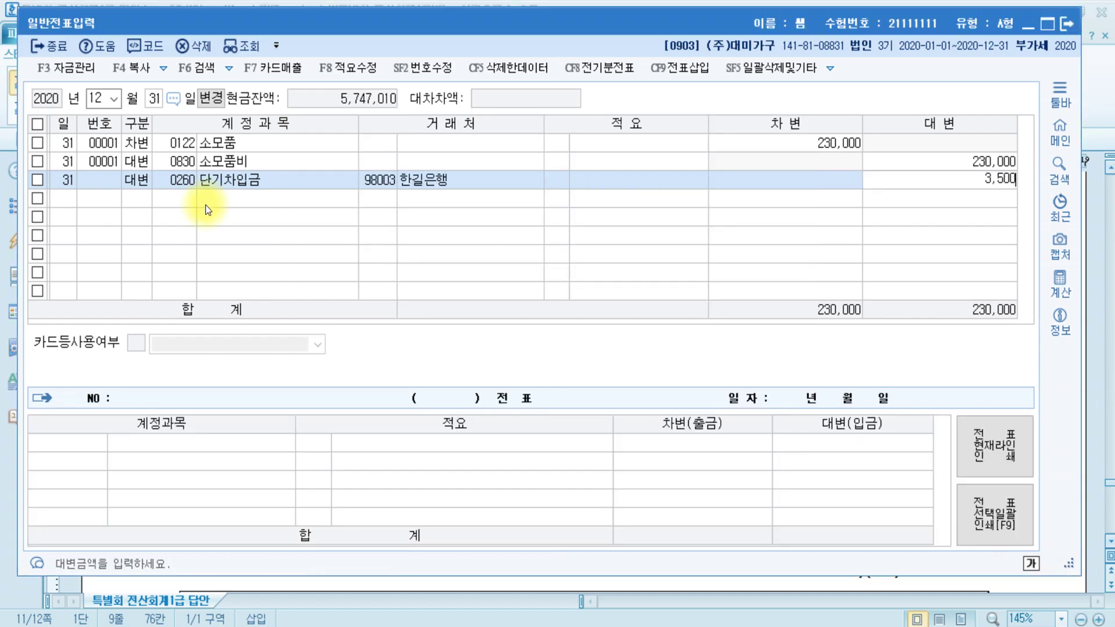
key("Return")
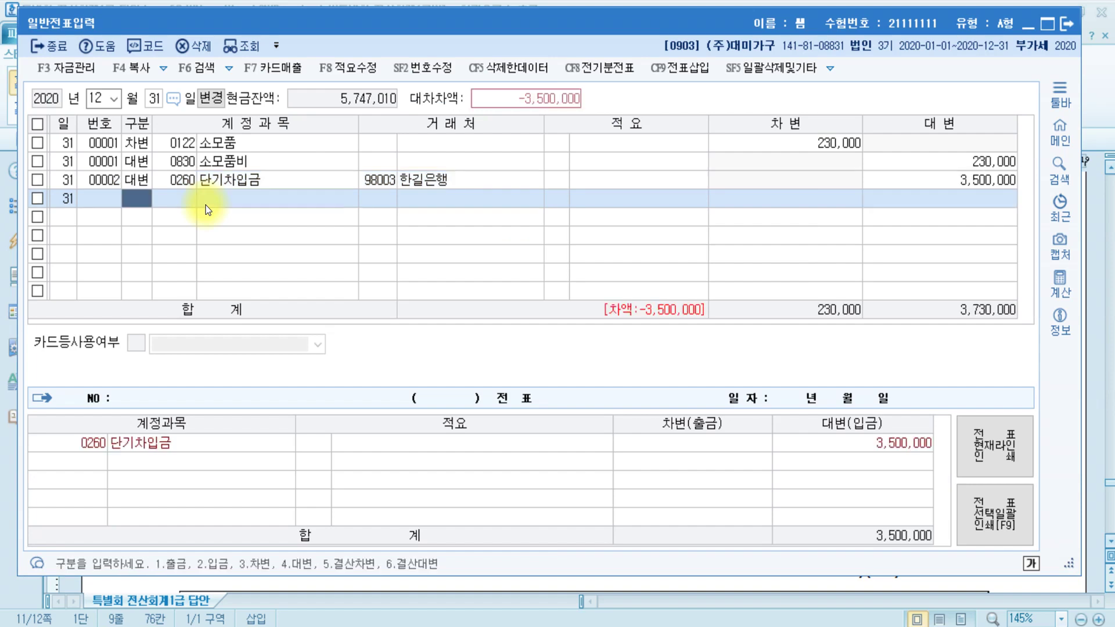
- Add the matching debit line to 0103 보통예금 for 3,500,000
type("3")
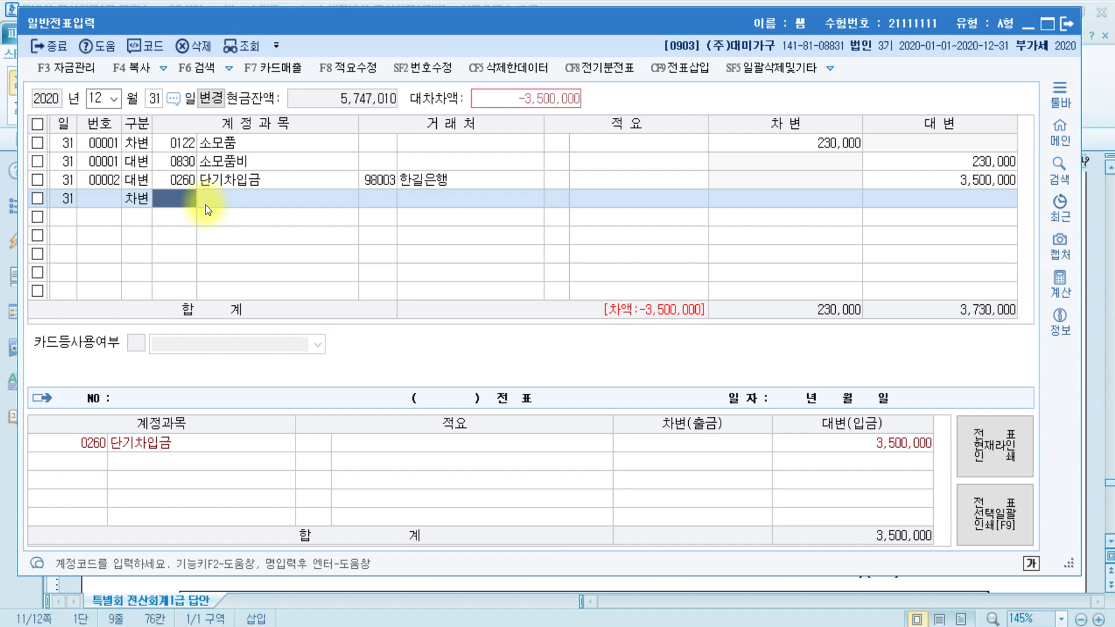
type("보통")
key("Return")
key("Return")
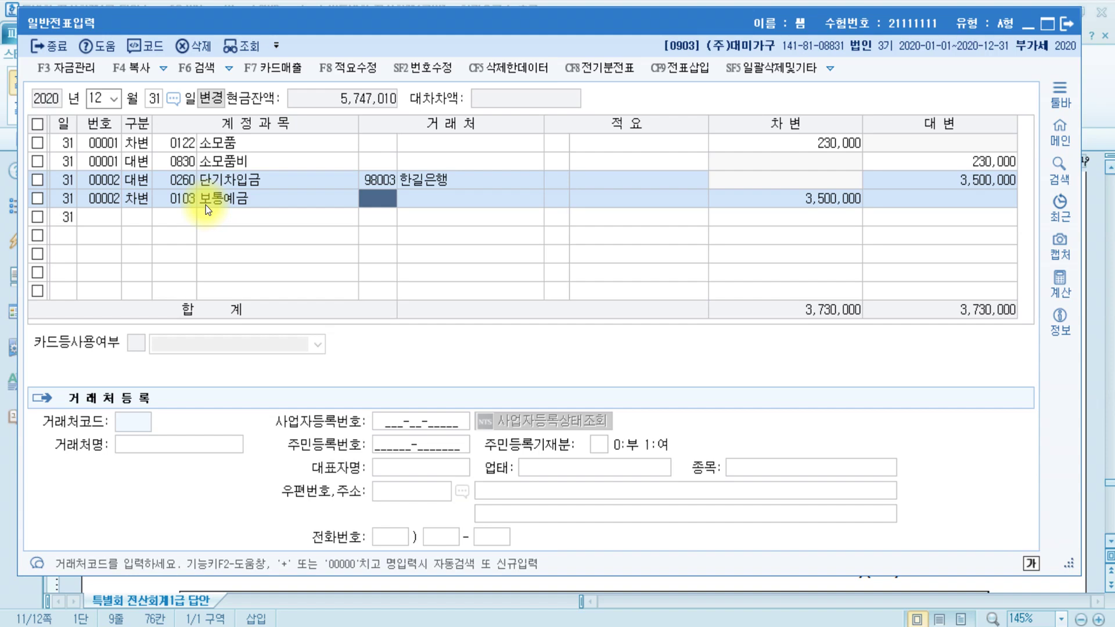
key("Return")
key("Return")
key("Return")
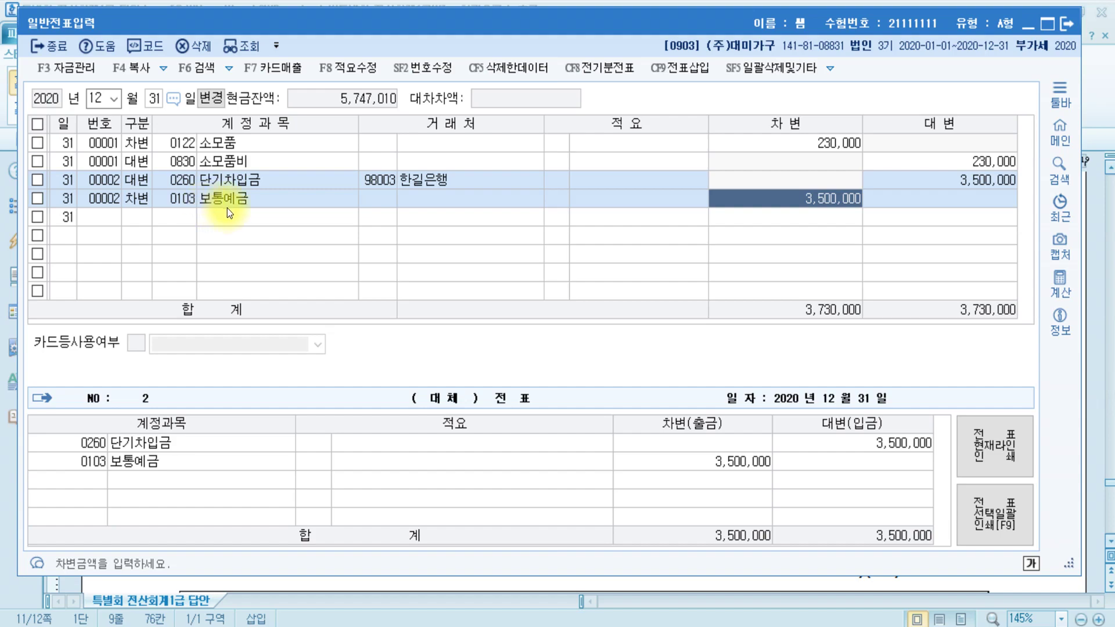
- Go over question [3]'s wording on VAT receivable and the instruction to do the accounting entry
left_click(619, 587)
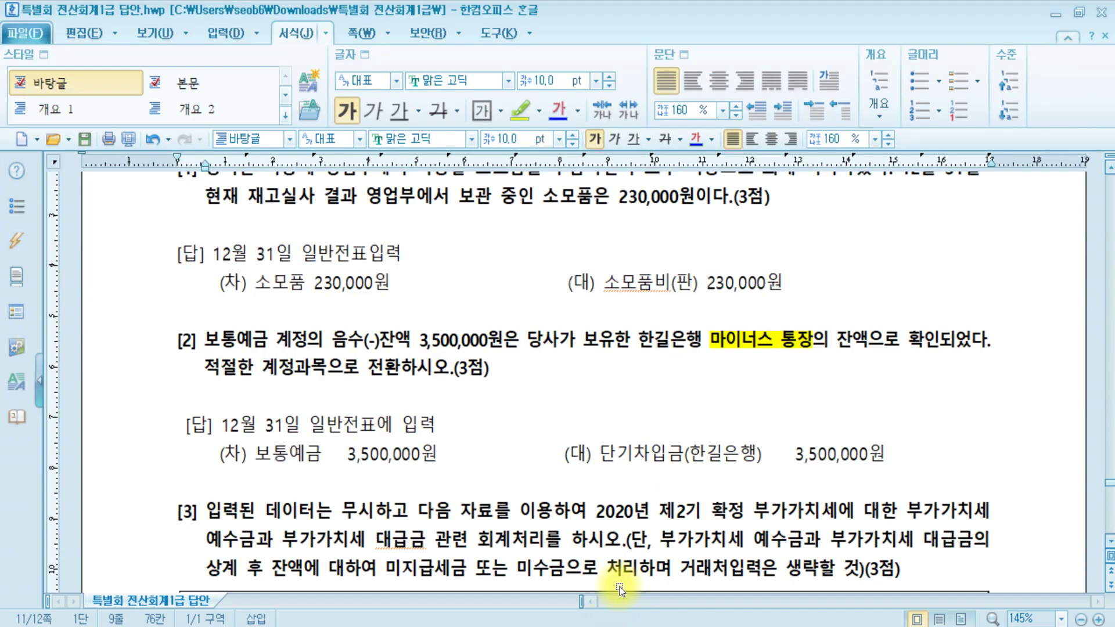
scroll(699, 527, "down", 3)
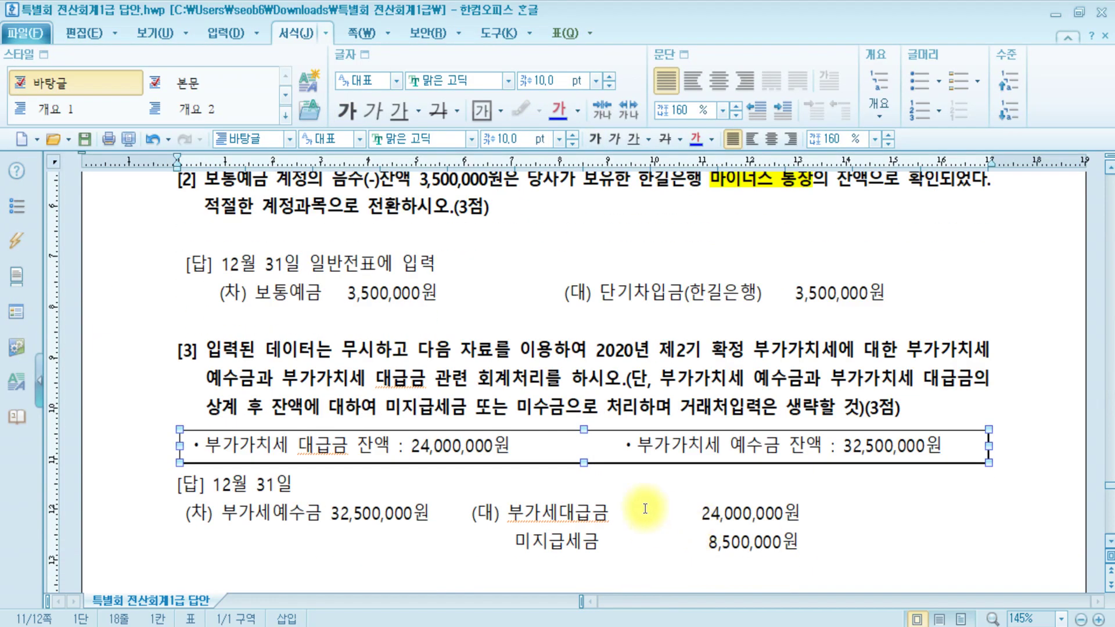
left_click(207, 350)
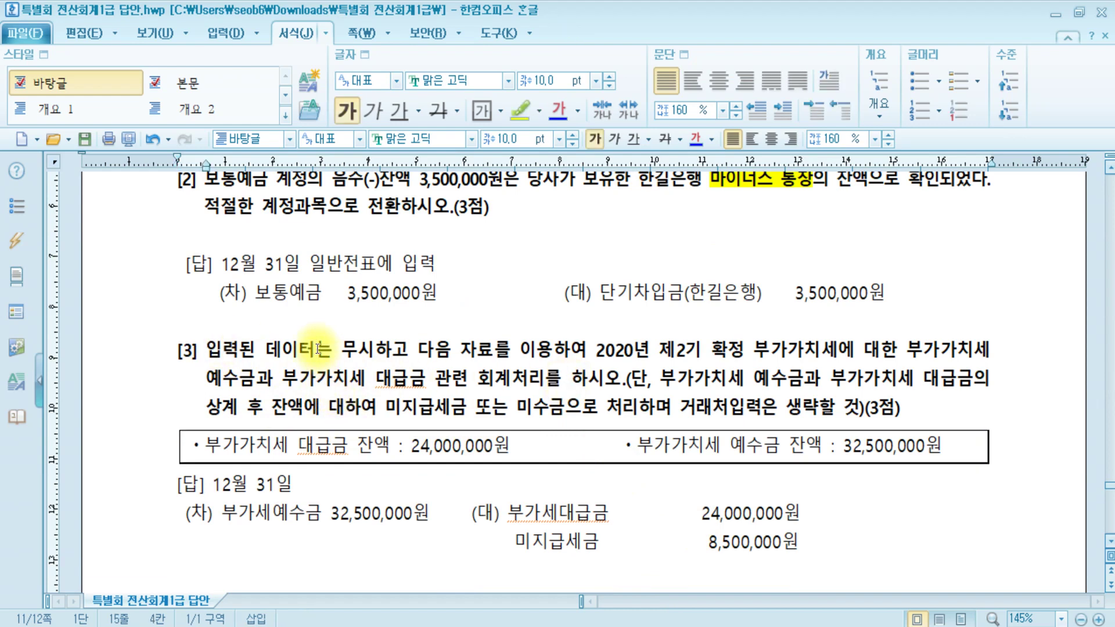
left_click(393, 349)
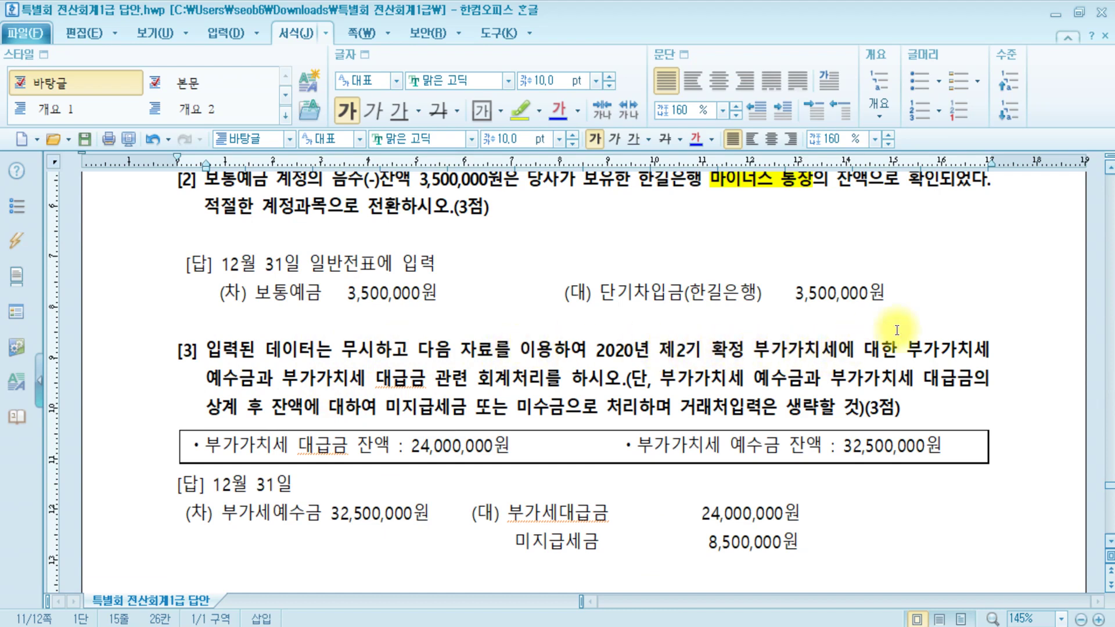
left_click_drag(215, 388, 414, 381)
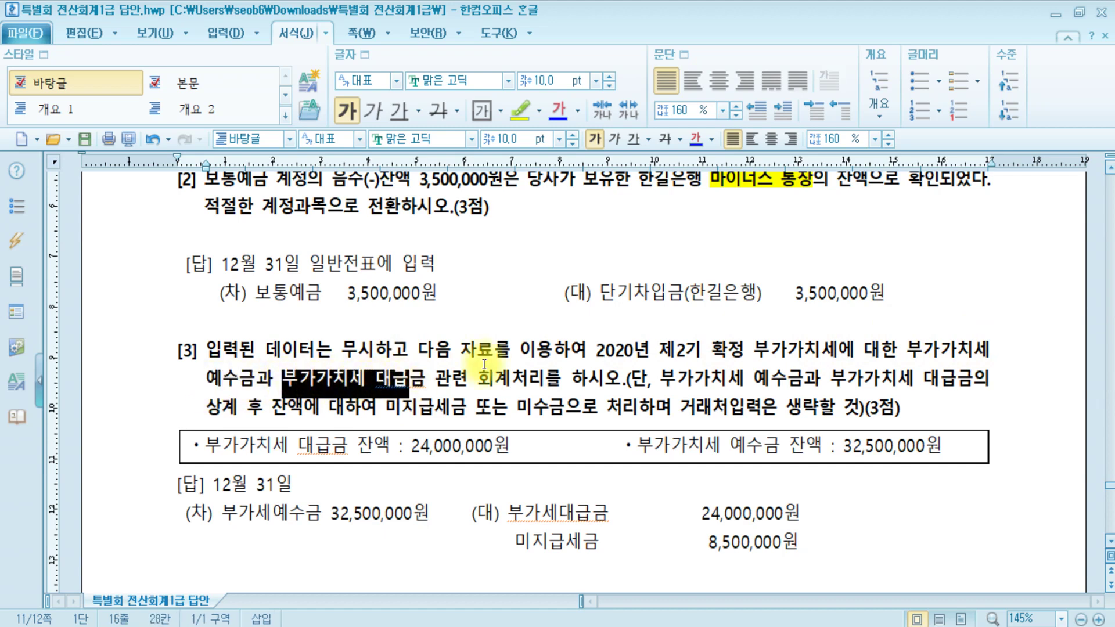
left_click(512, 380)
left_click(615, 380)
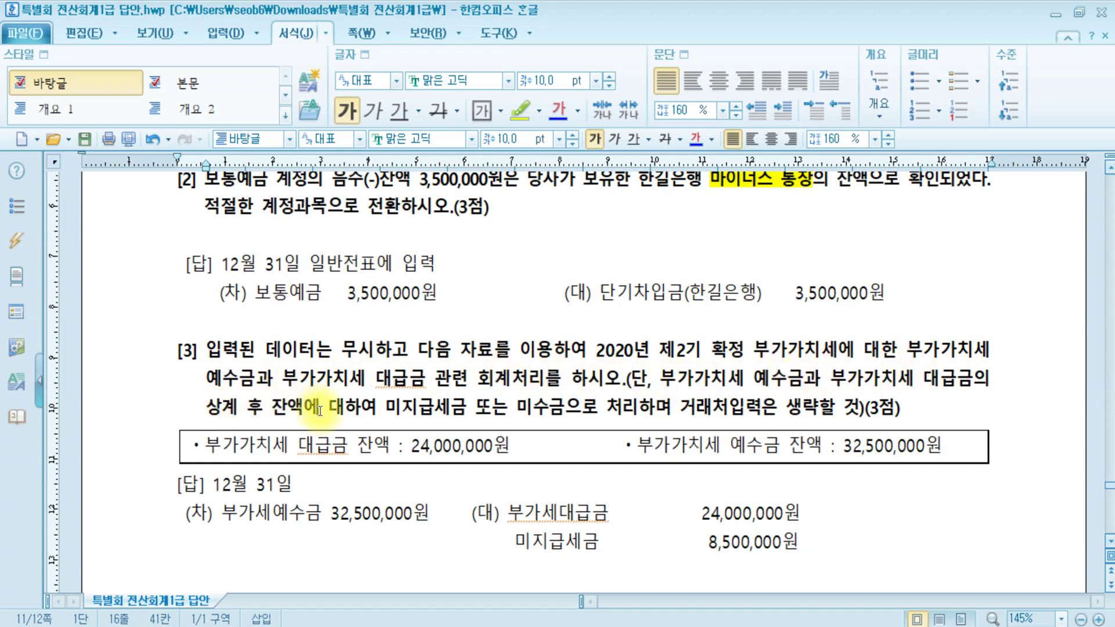
- Highlight the skip-customer note and the VAT balance box, then bring up the Paint VAT sketch
left_click_drag(386, 406, 870, 406)
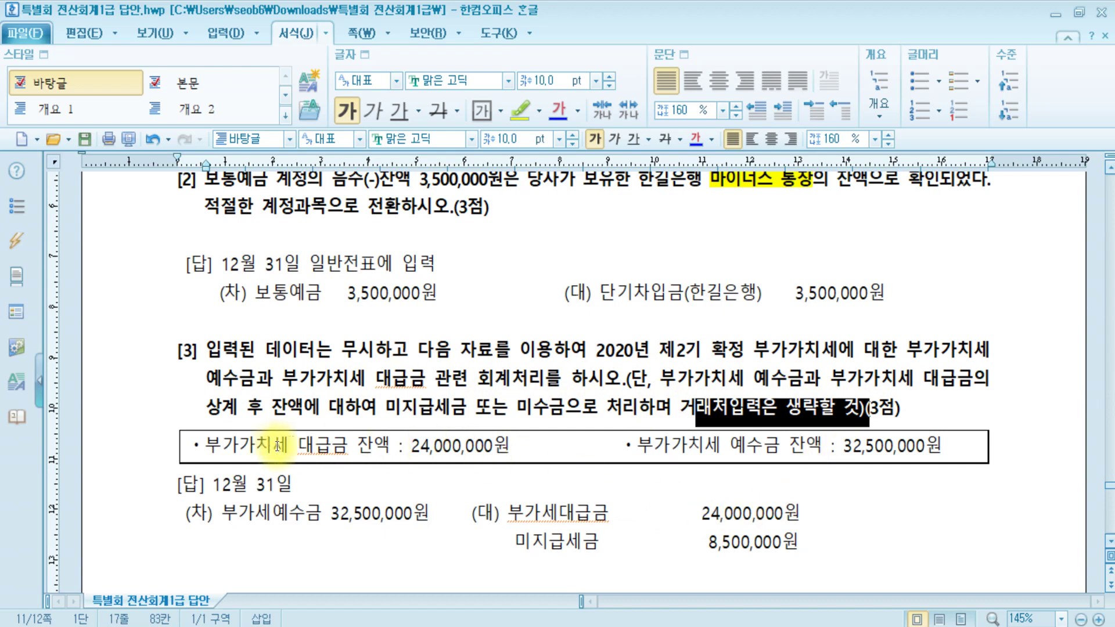
left_click_drag(208, 448, 970, 456)
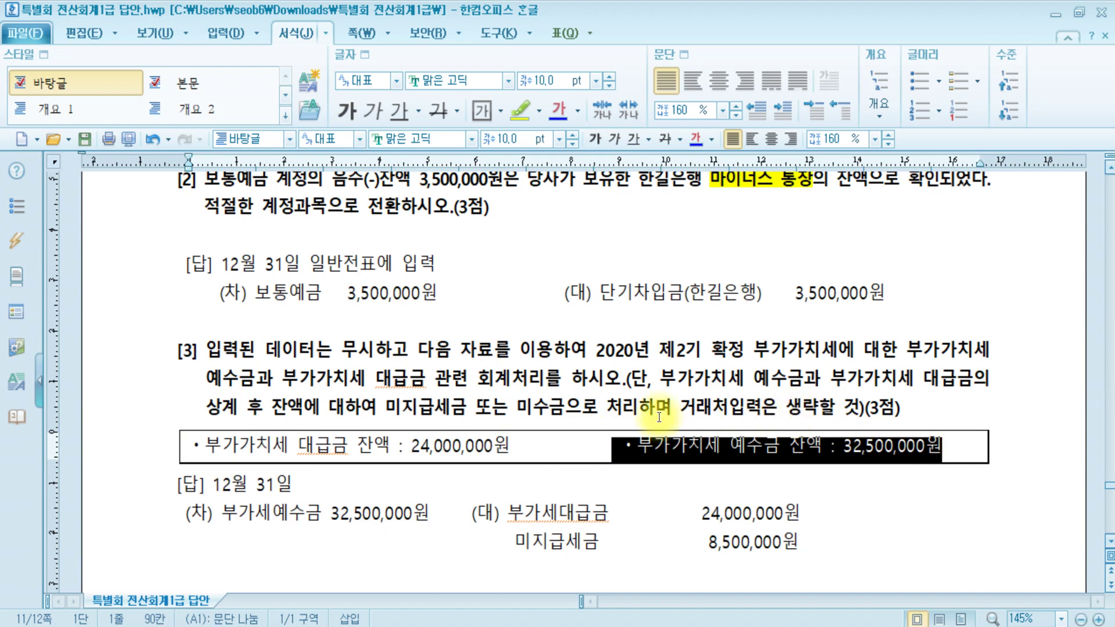
left_click(723, 381)
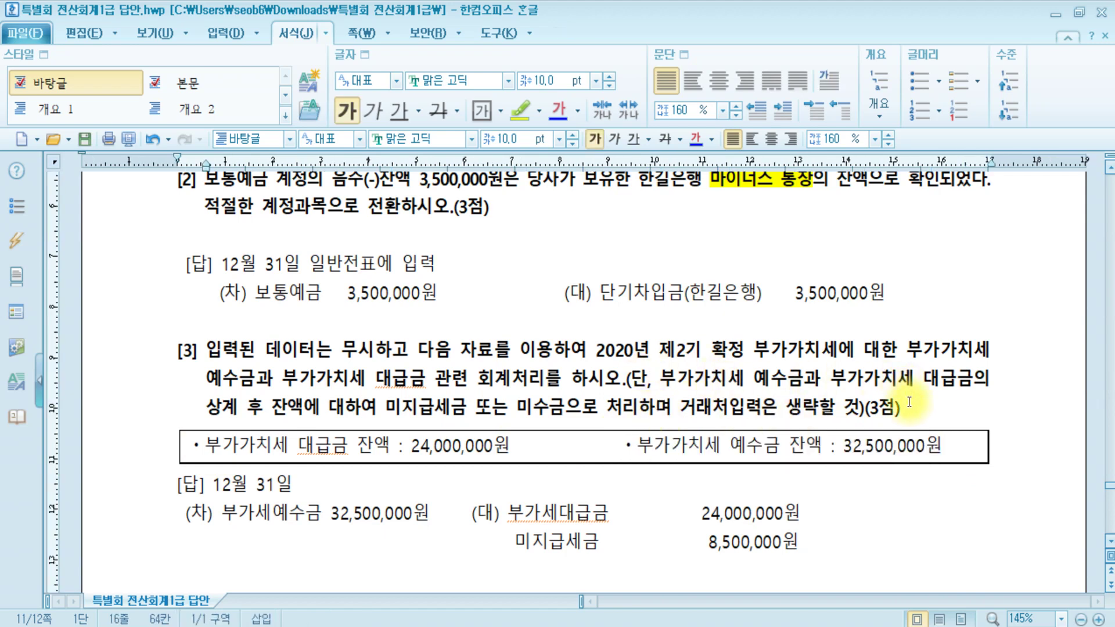
left_click(910, 403)
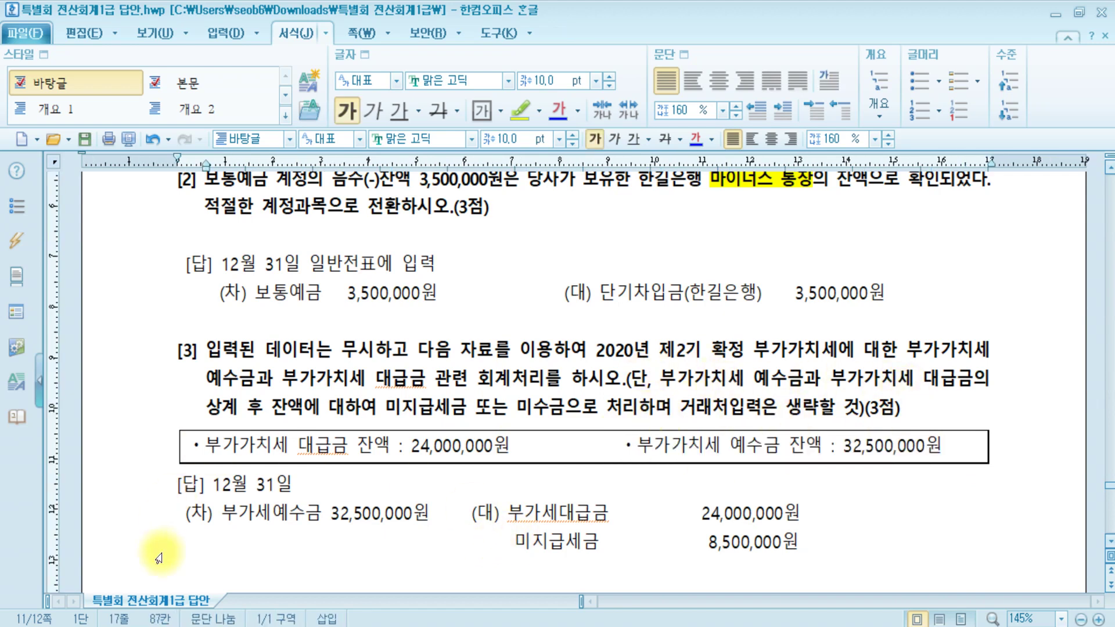
mouse_move(207, 579)
left_click(466, 578)
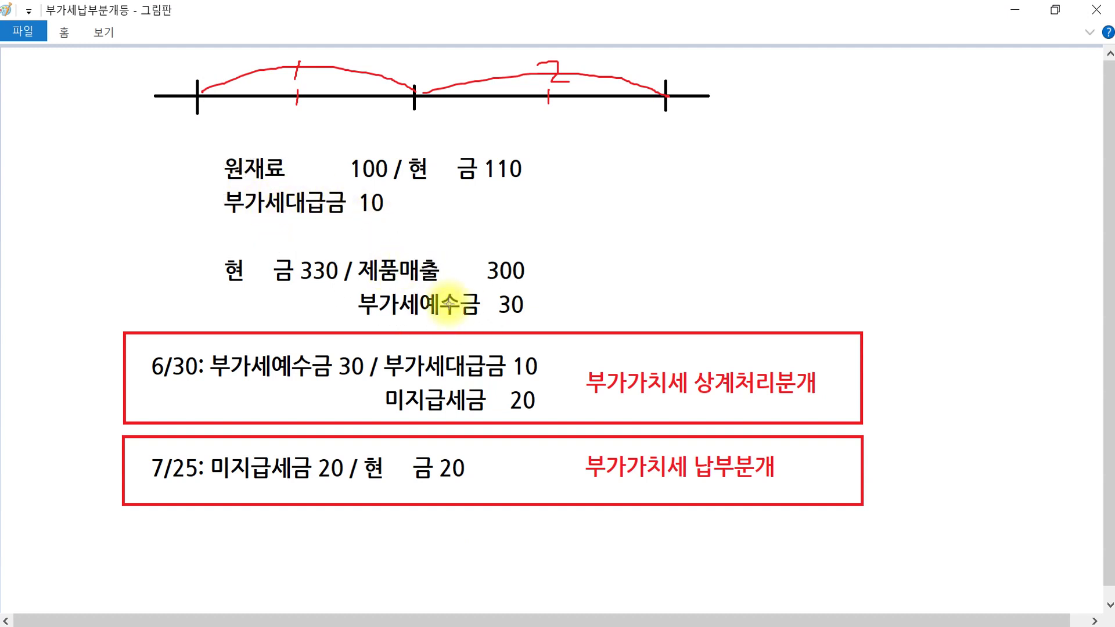
- Set up a green freehand pencil with a thicker line size, hiding the ribbon afterward
left_click(1086, 33)
left_click(244, 68)
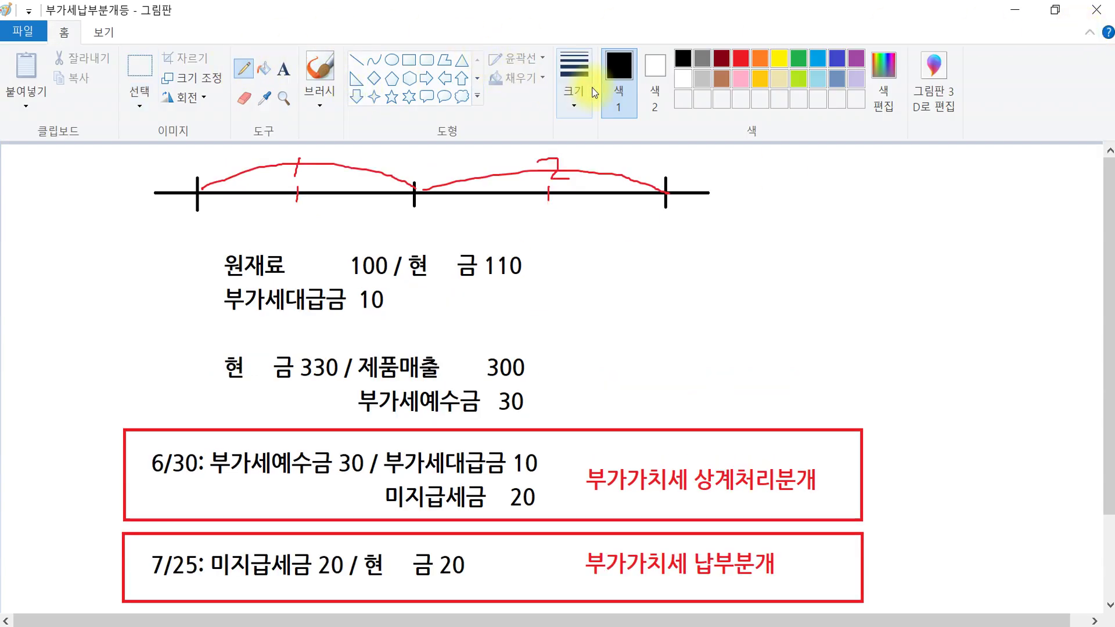
left_click(587, 107)
left_click(586, 252)
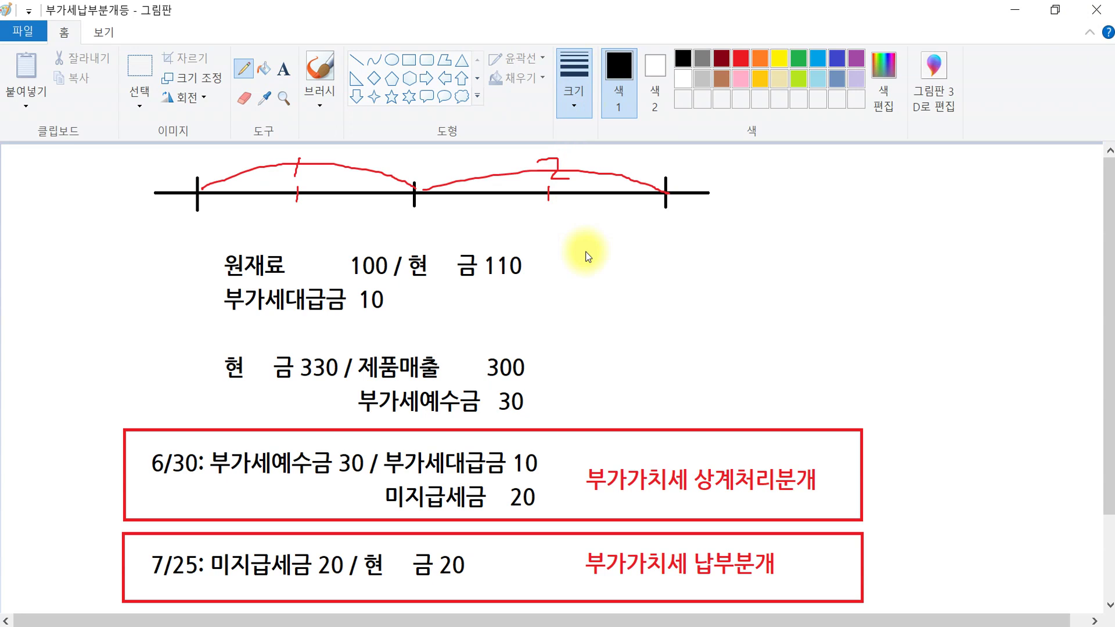
left_click(797, 60)
left_click(1087, 33)
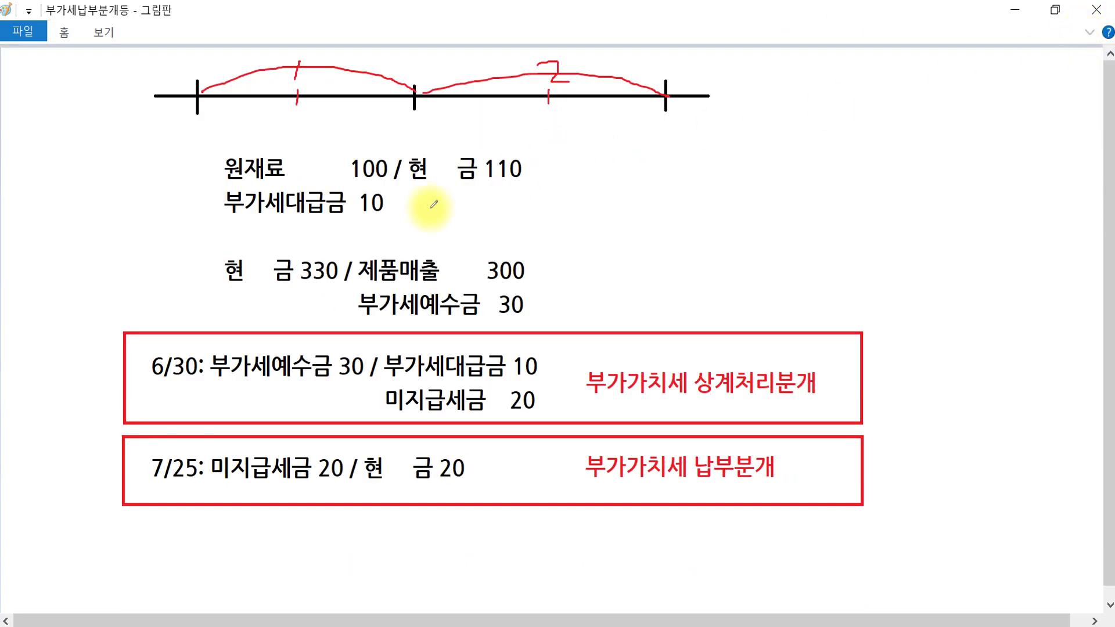
- Underline 부가세대급금 and 부가세예수금 and mark the timeline's start and first period in green
left_click_drag(229, 218, 349, 219)
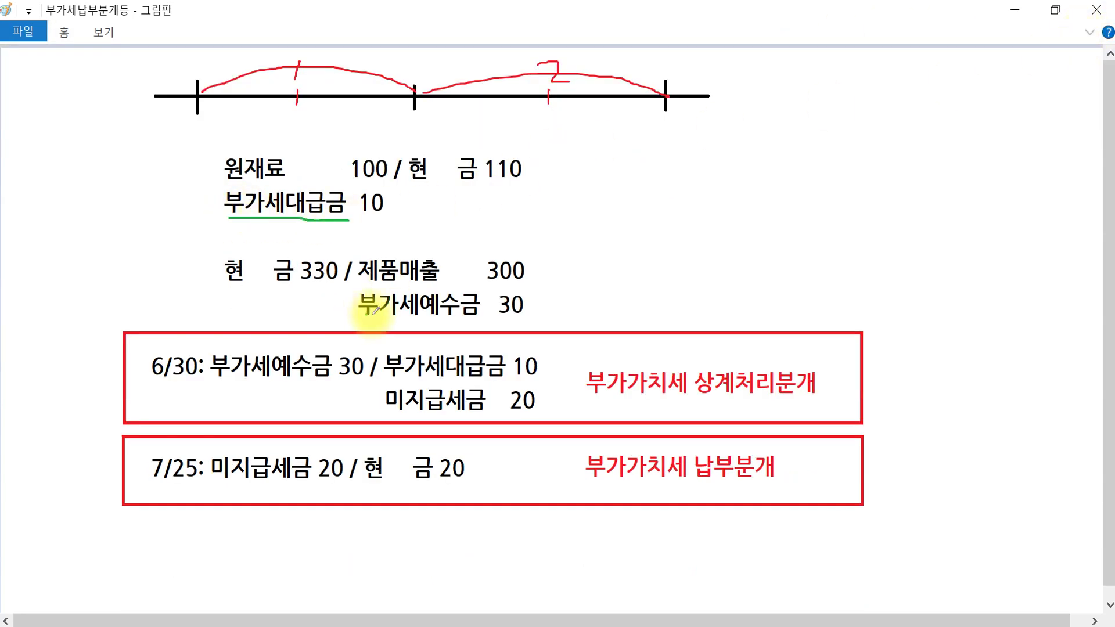
left_click_drag(366, 313, 481, 314)
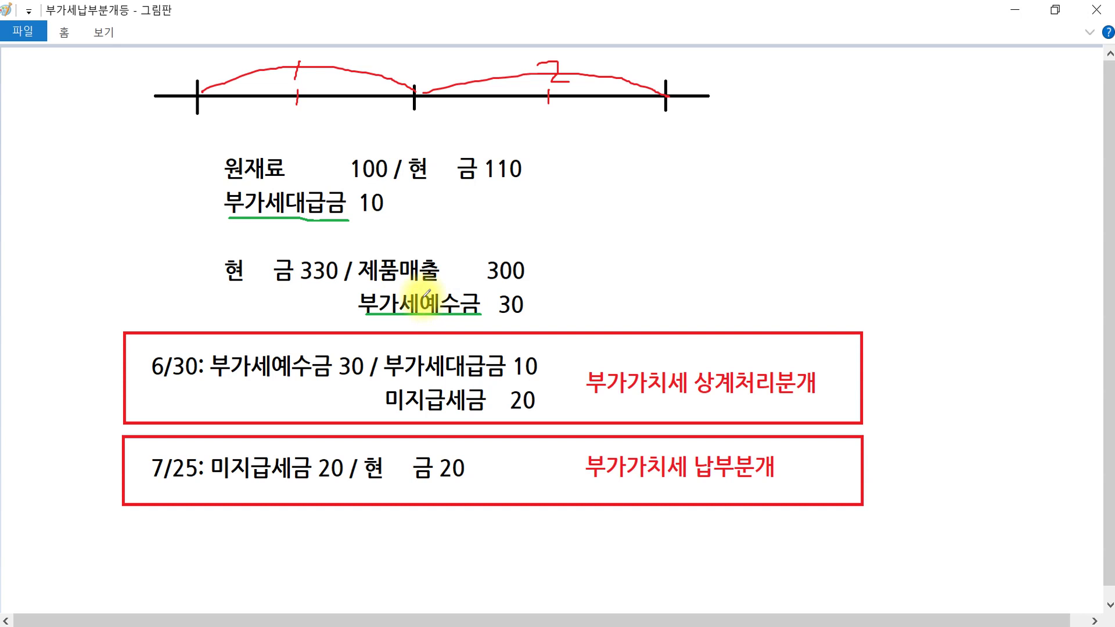
mouse_move(190, 109)
left_mouse_down()
mouse_move(192, 123)
mouse_move(208, 112)
mouse_move(199, 136)
left_mouse_up()
mouse_move(282, 100)
left_mouse_down()
mouse_move(298, 108)
mouse_move(300, 150)
mouse_move(312, 142)
mouse_move(294, 105)
left_mouse_up()
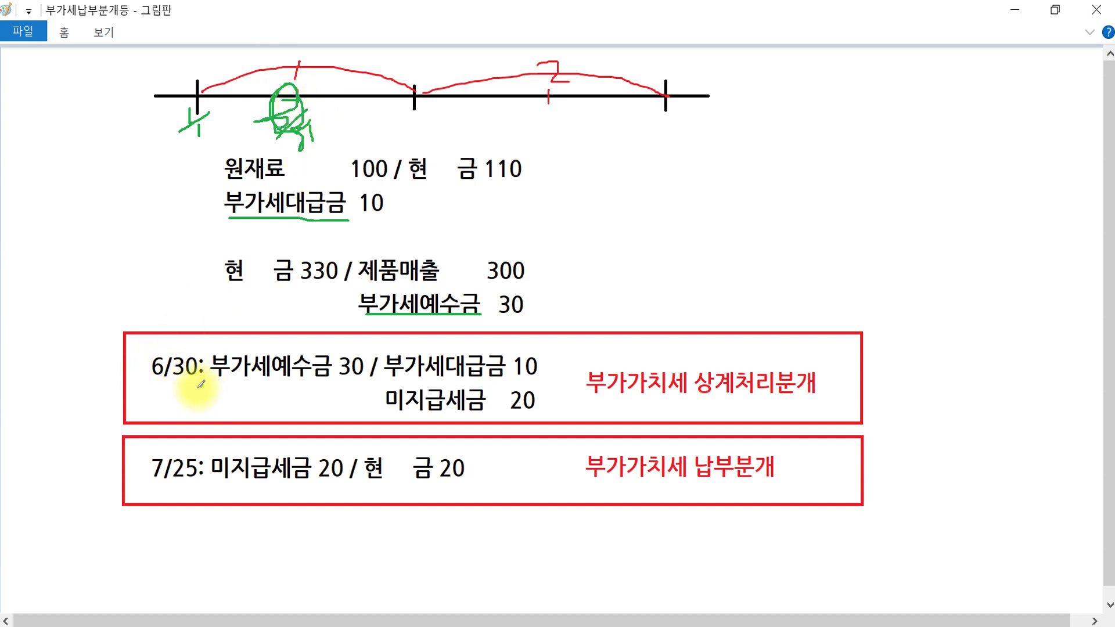